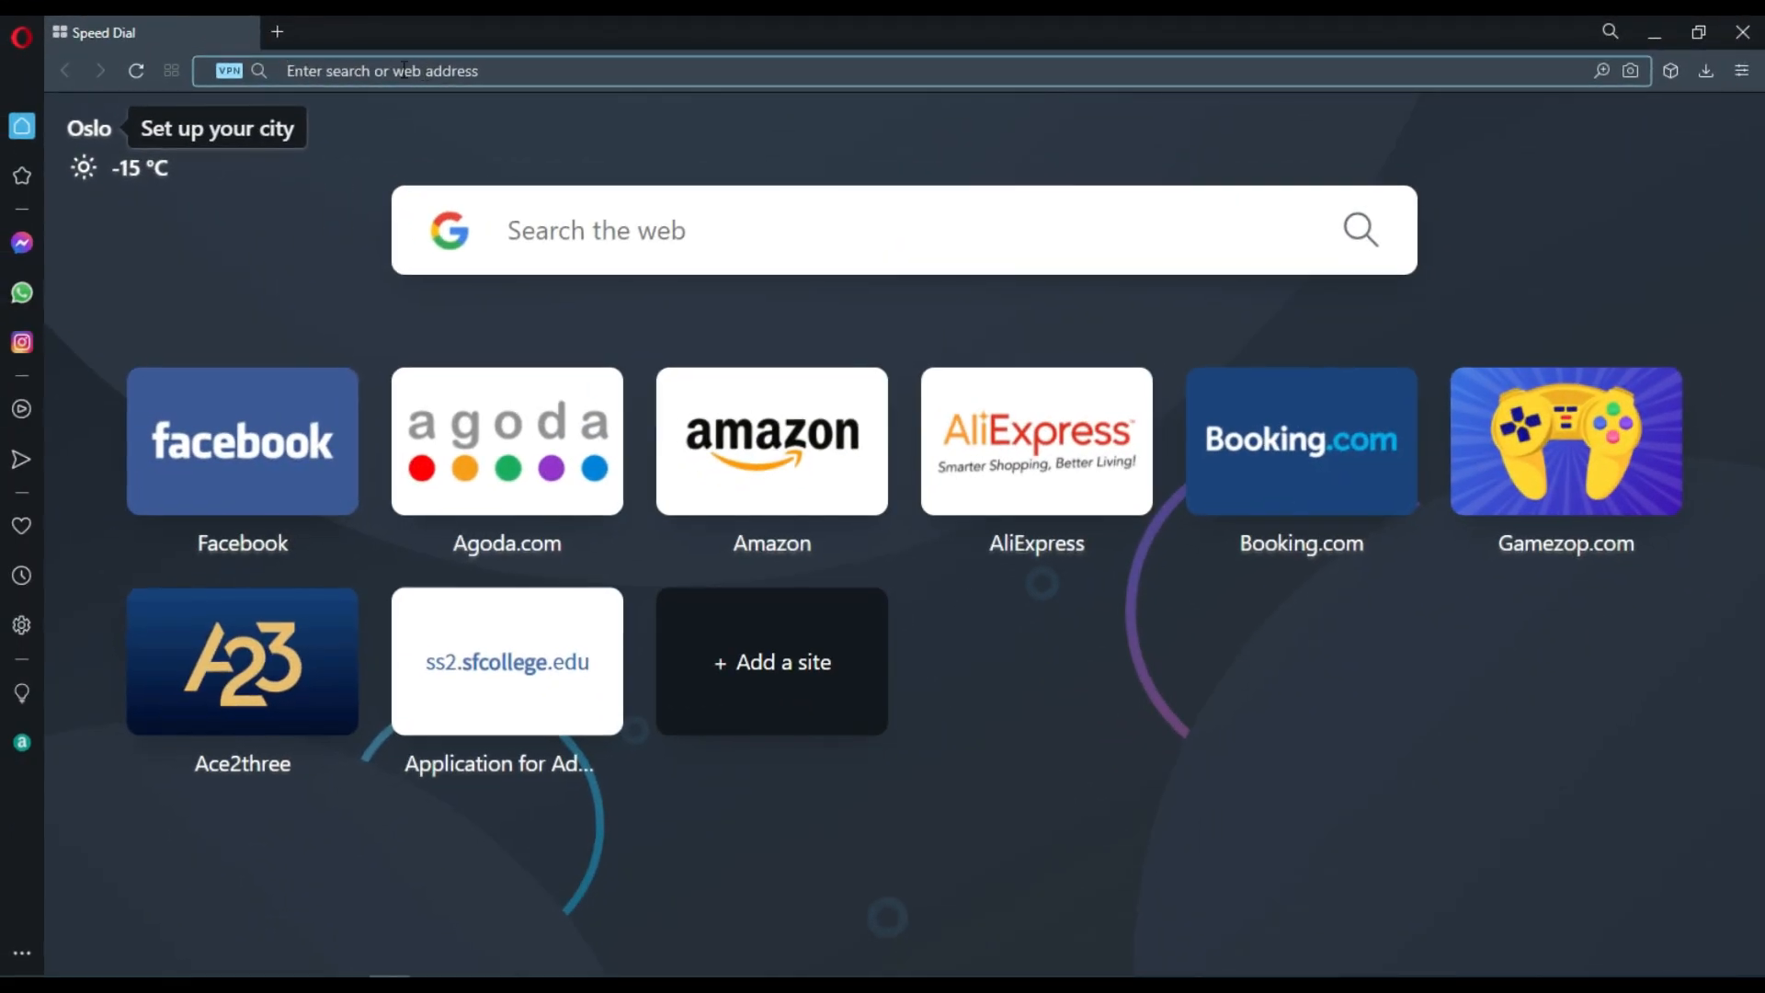
Open youtube.com and start creating a new Google Account through sign-in.
{"action": "left_click", "coordinate": [468, 65]}
{"action": "type", "text": "youtube.com"}
{"action": "key", "text": "Return"}
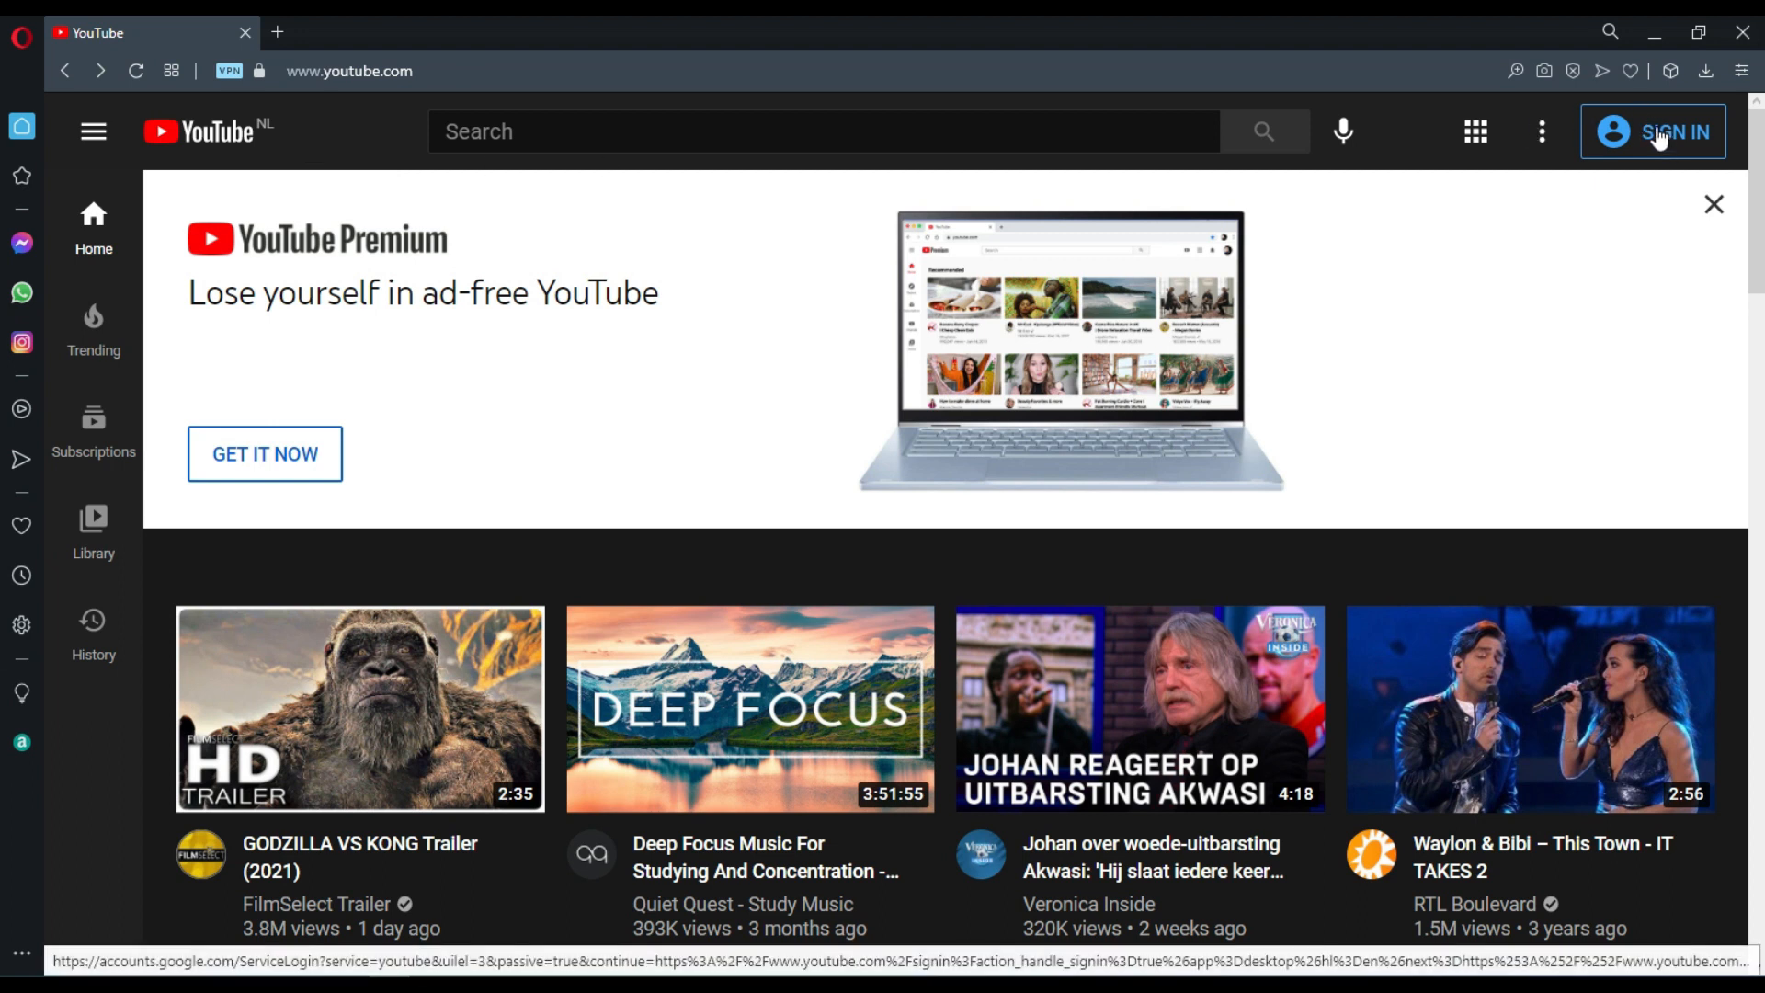
{"action": "left_click", "coordinate": [1658, 135]}
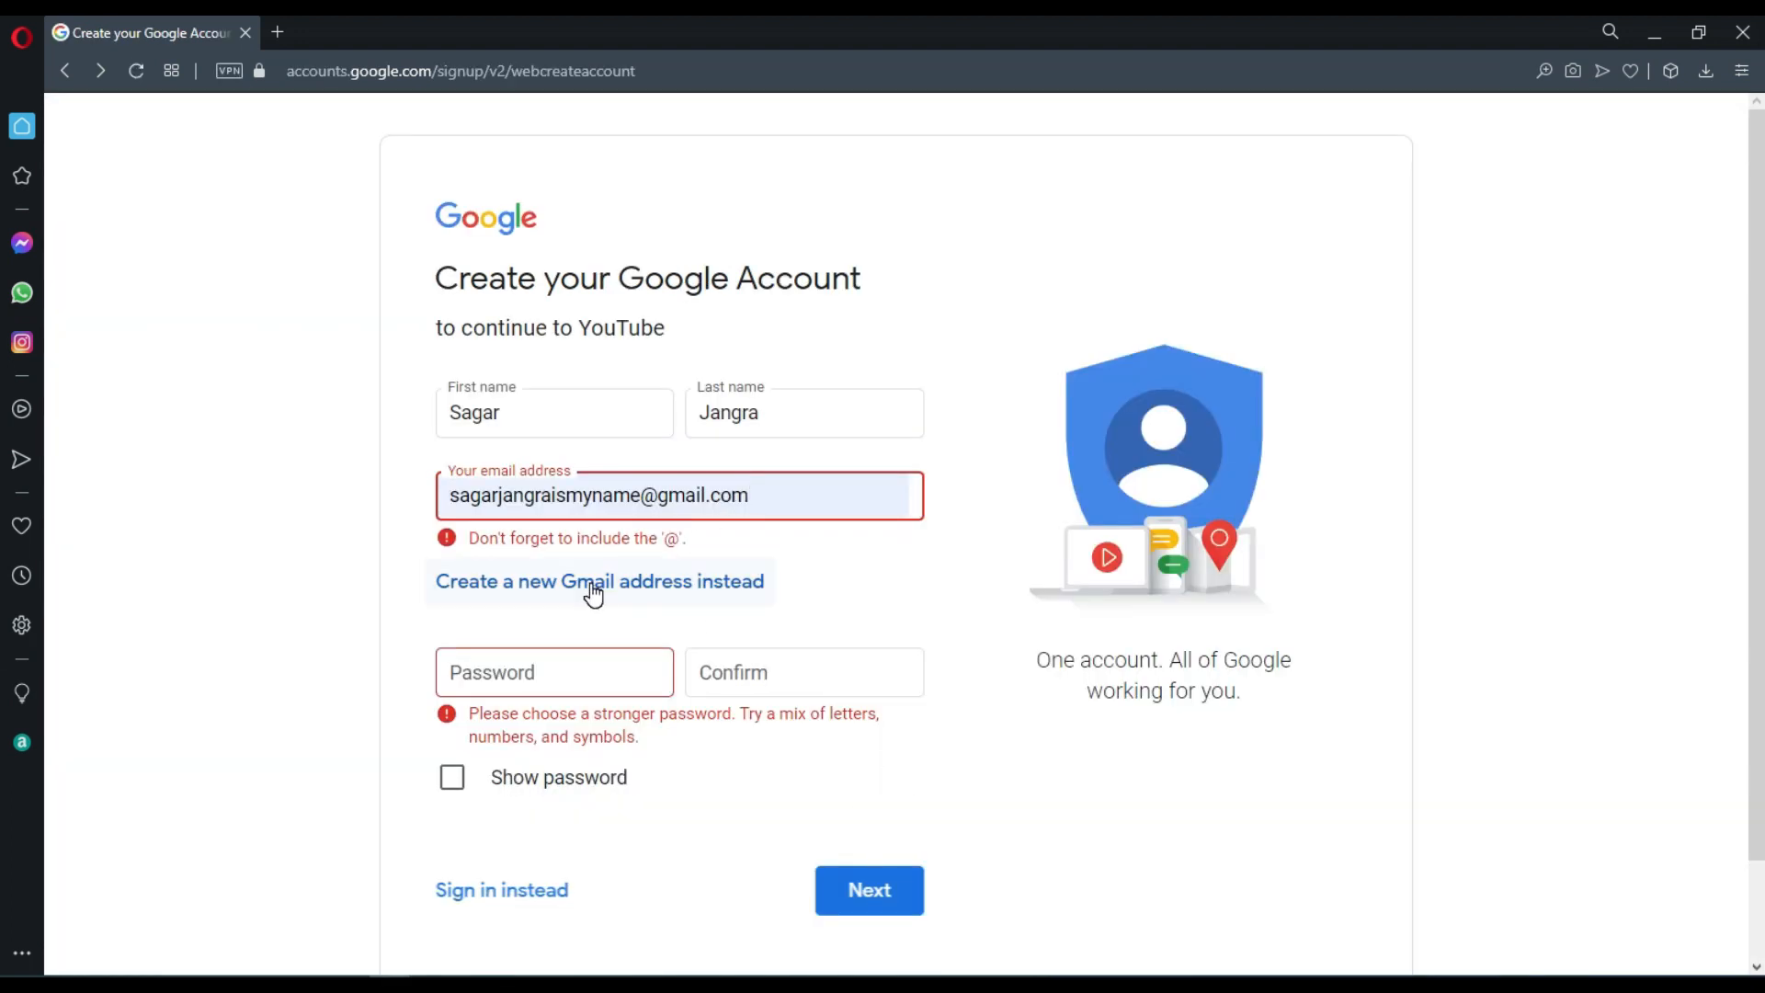
{"action": "left_click", "coordinate": [593, 583]}
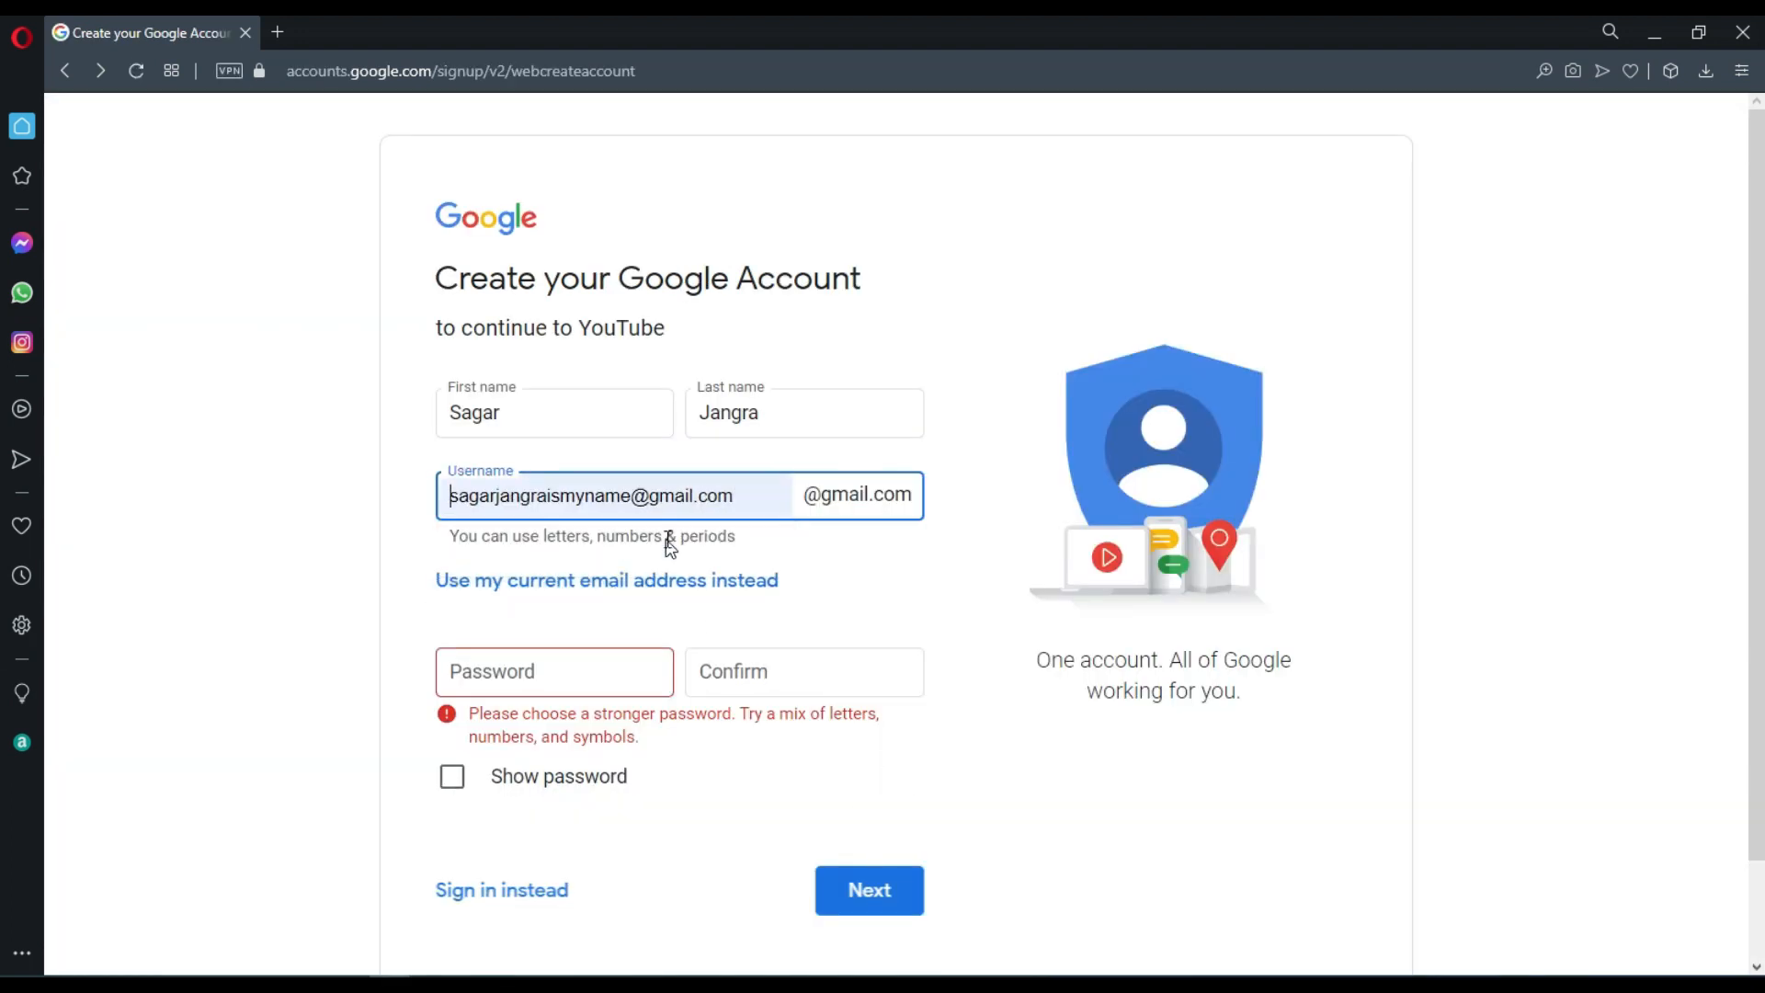
Enter and confirm the account password, and submit the Google Account sign-up form.
{"action": "left_click", "coordinate": [542, 675]}
{"action": "type", "text": "1"}
{"action": "left_click", "coordinate": [781, 671]}
{"action": "type", "text": "12"}
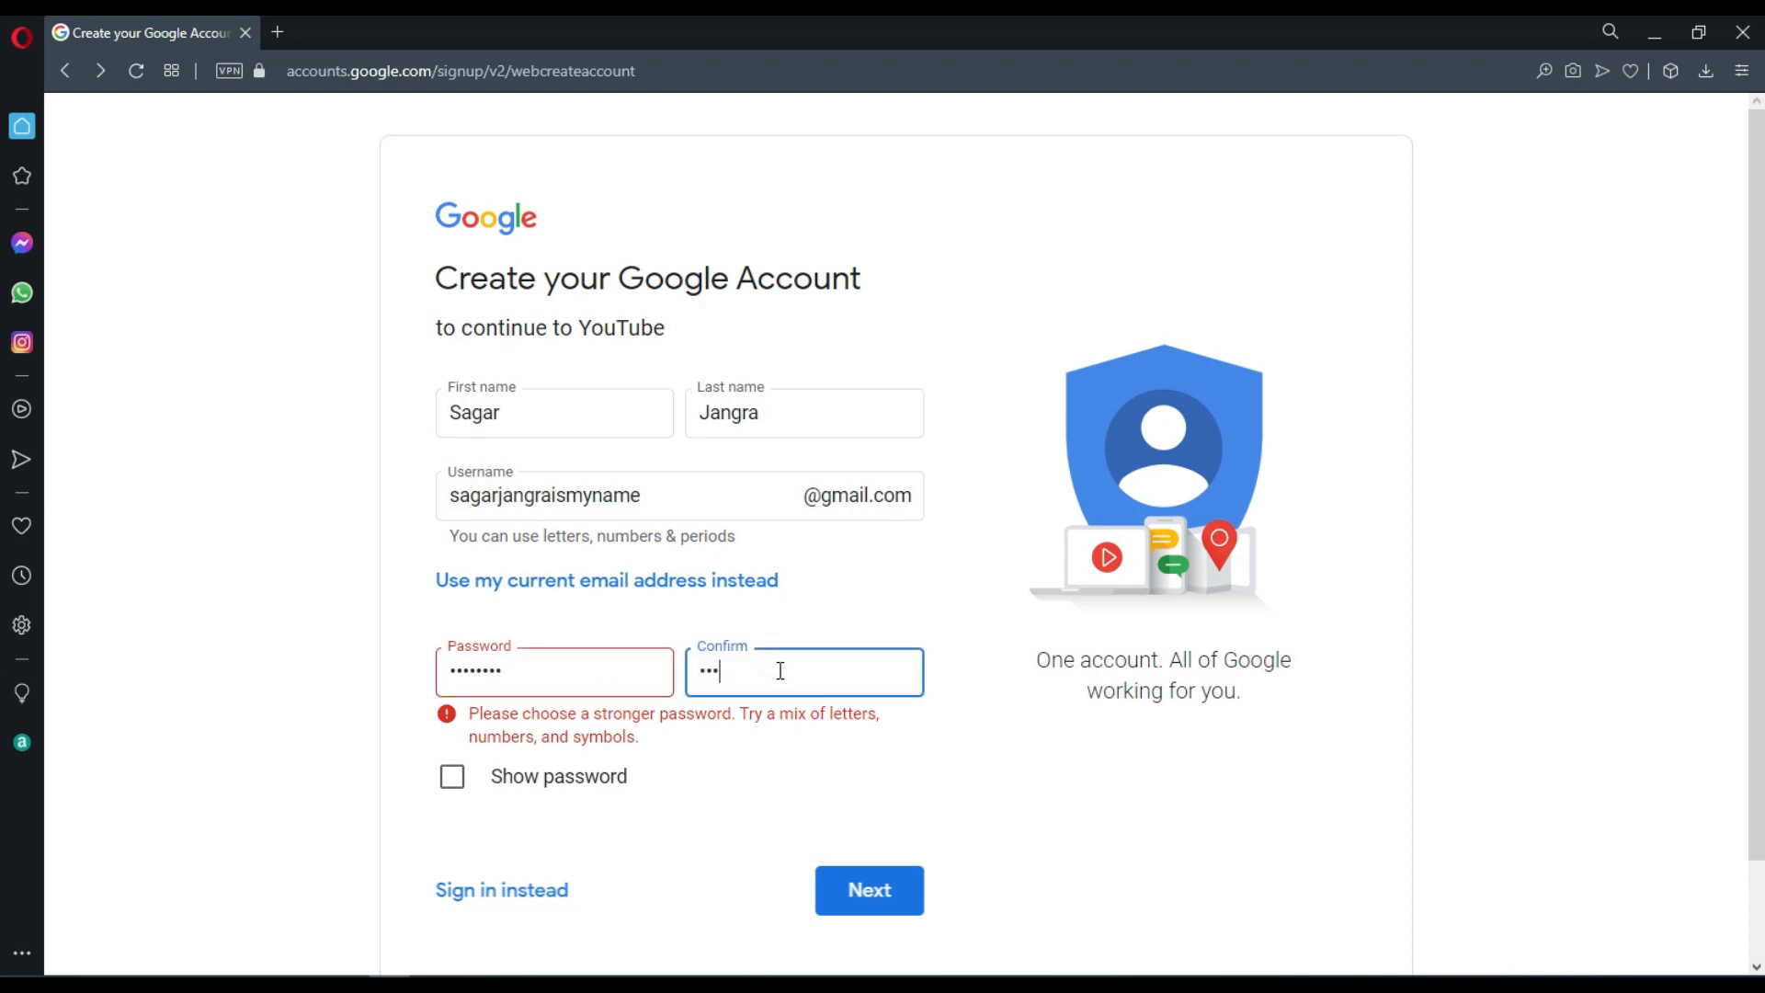
{"action": "left_click", "coordinate": [885, 890]}
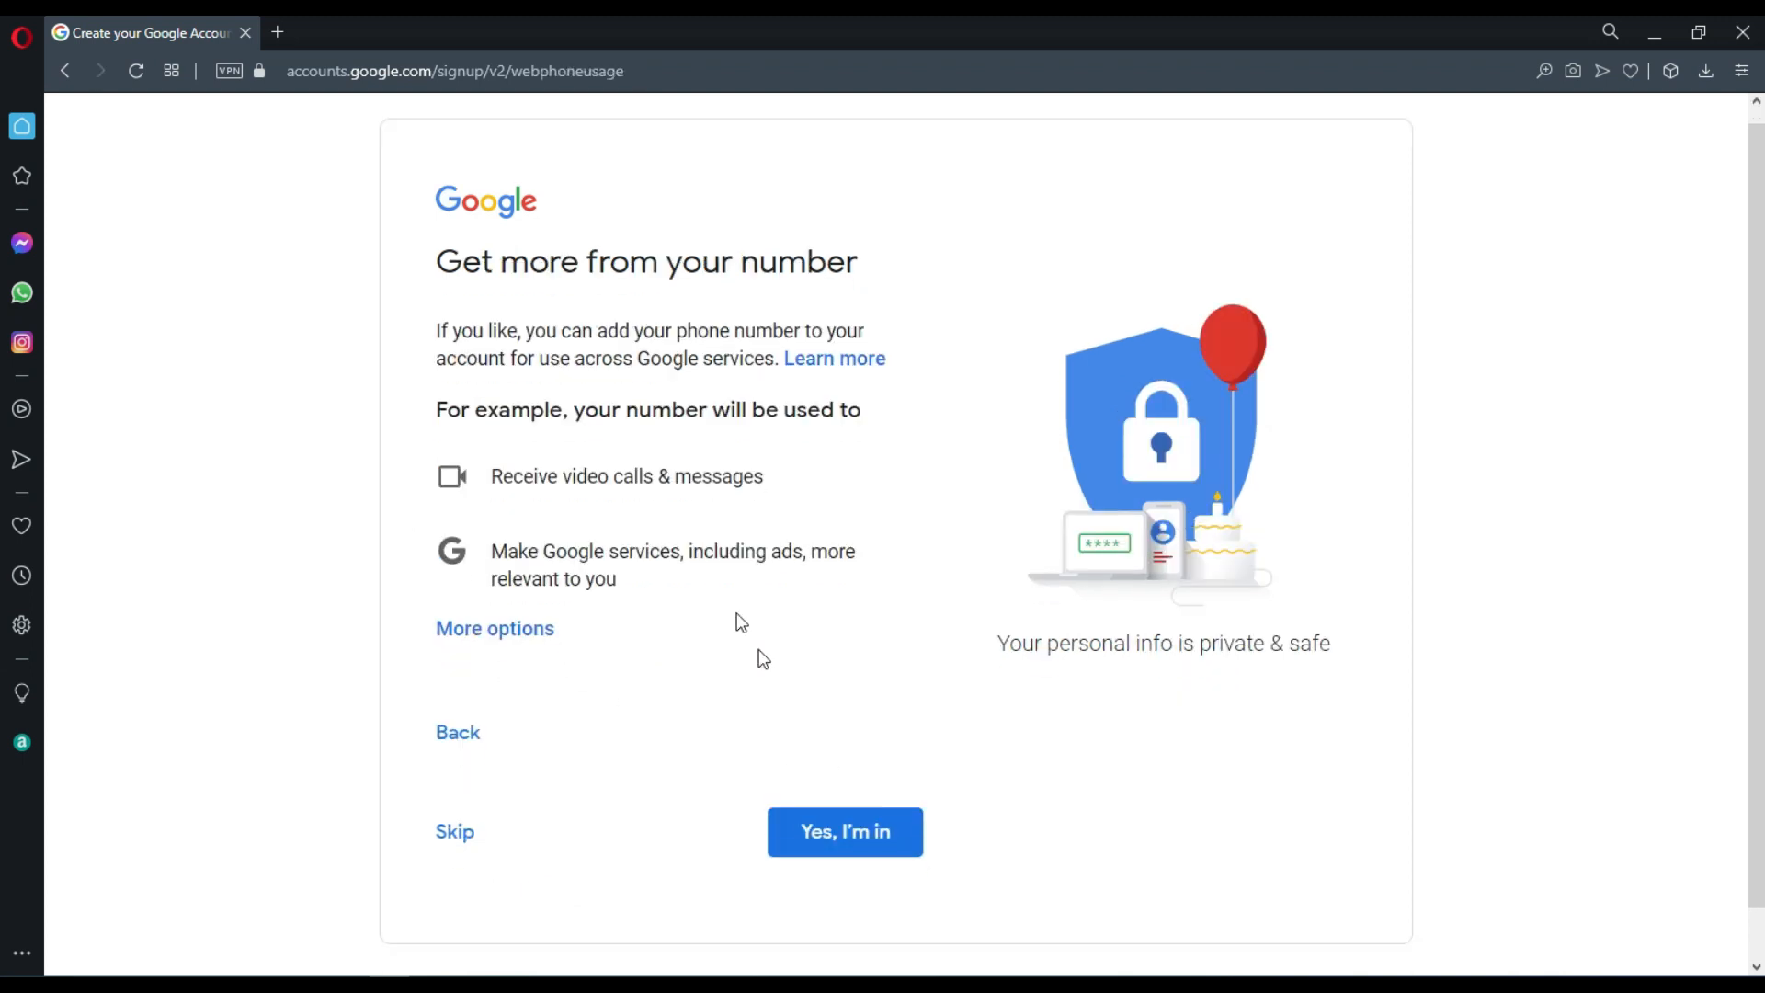
Finish the account sign-up, opting in to phone number use across Google services and choosing Express personalization (1 step).
{"action": "left_click", "coordinate": [864, 842]}
{"action": "left_click", "coordinate": [451, 367]}
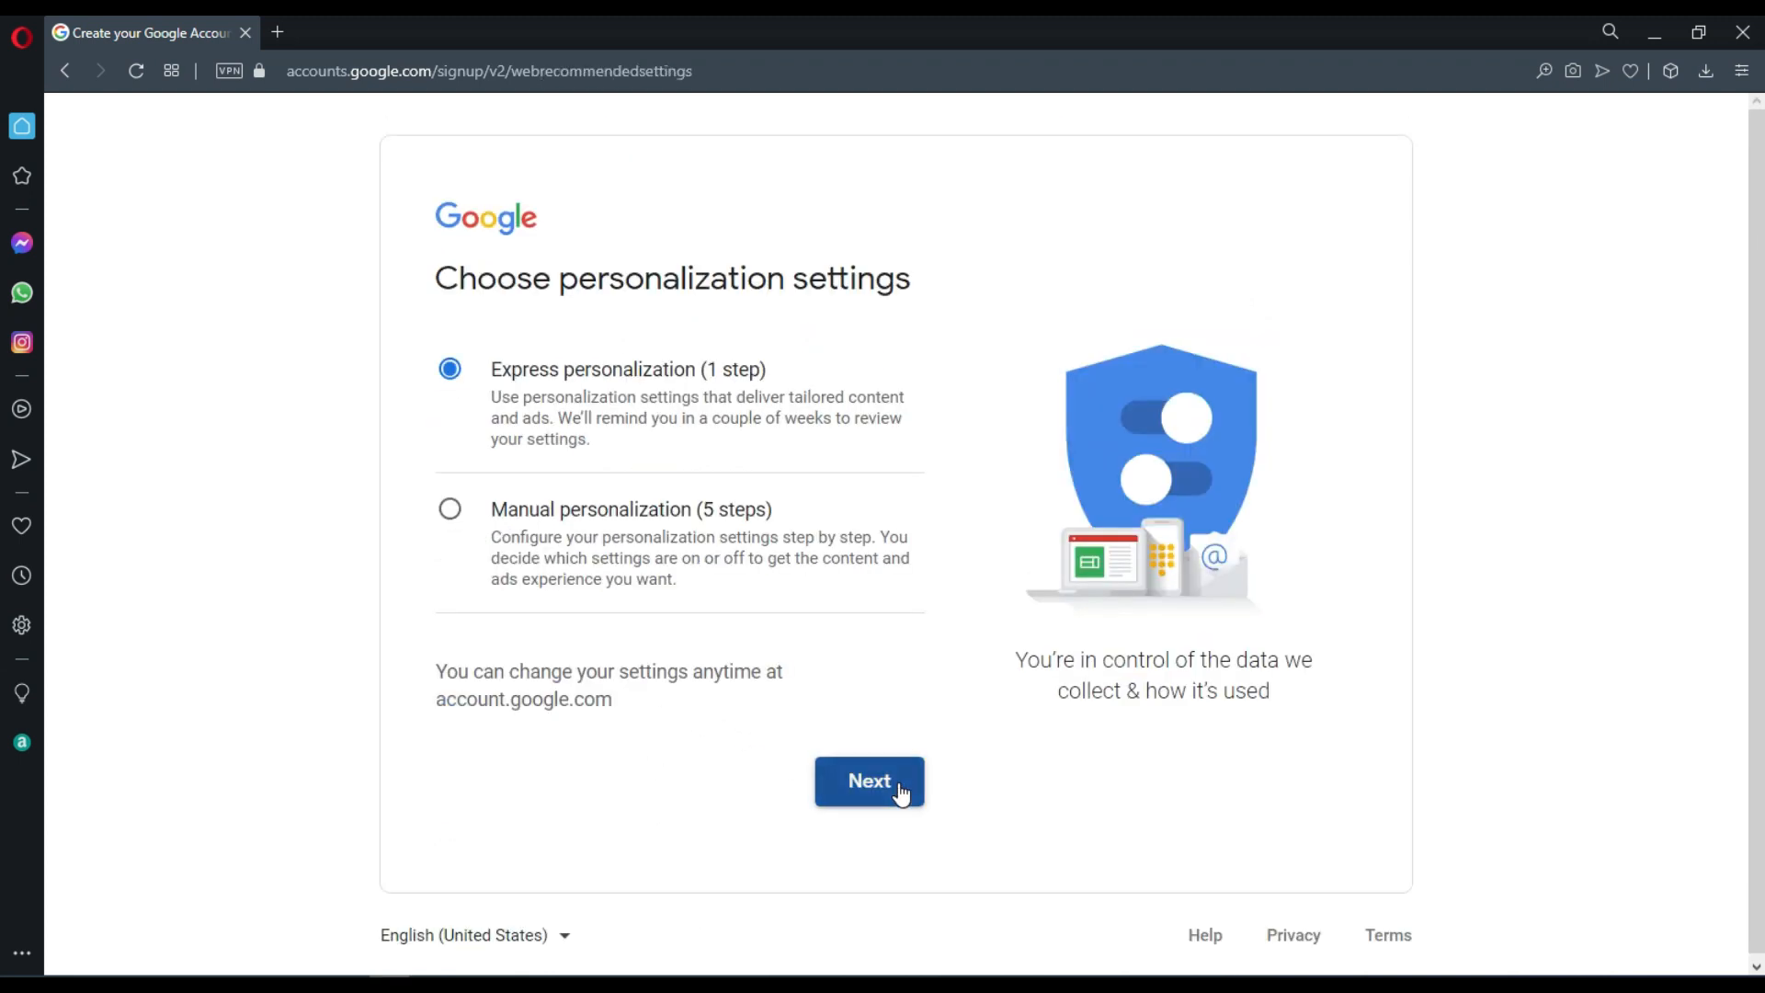
{"action": "left_click", "coordinate": [898, 788]}
{"action": "scroll", "coordinate": [705, 548], "scroll_direction": "down", "scroll_amount": 17}
{"action": "left_click", "coordinate": [809, 831]}
{"action": "scroll", "coordinate": [638, 524], "scroll_direction": "down", "scroll_amount": 8}
{"action": "scroll", "coordinate": [638, 524], "scroll_direction": "up", "scroll_amount": 1}
{"action": "left_click", "coordinate": [863, 892]}
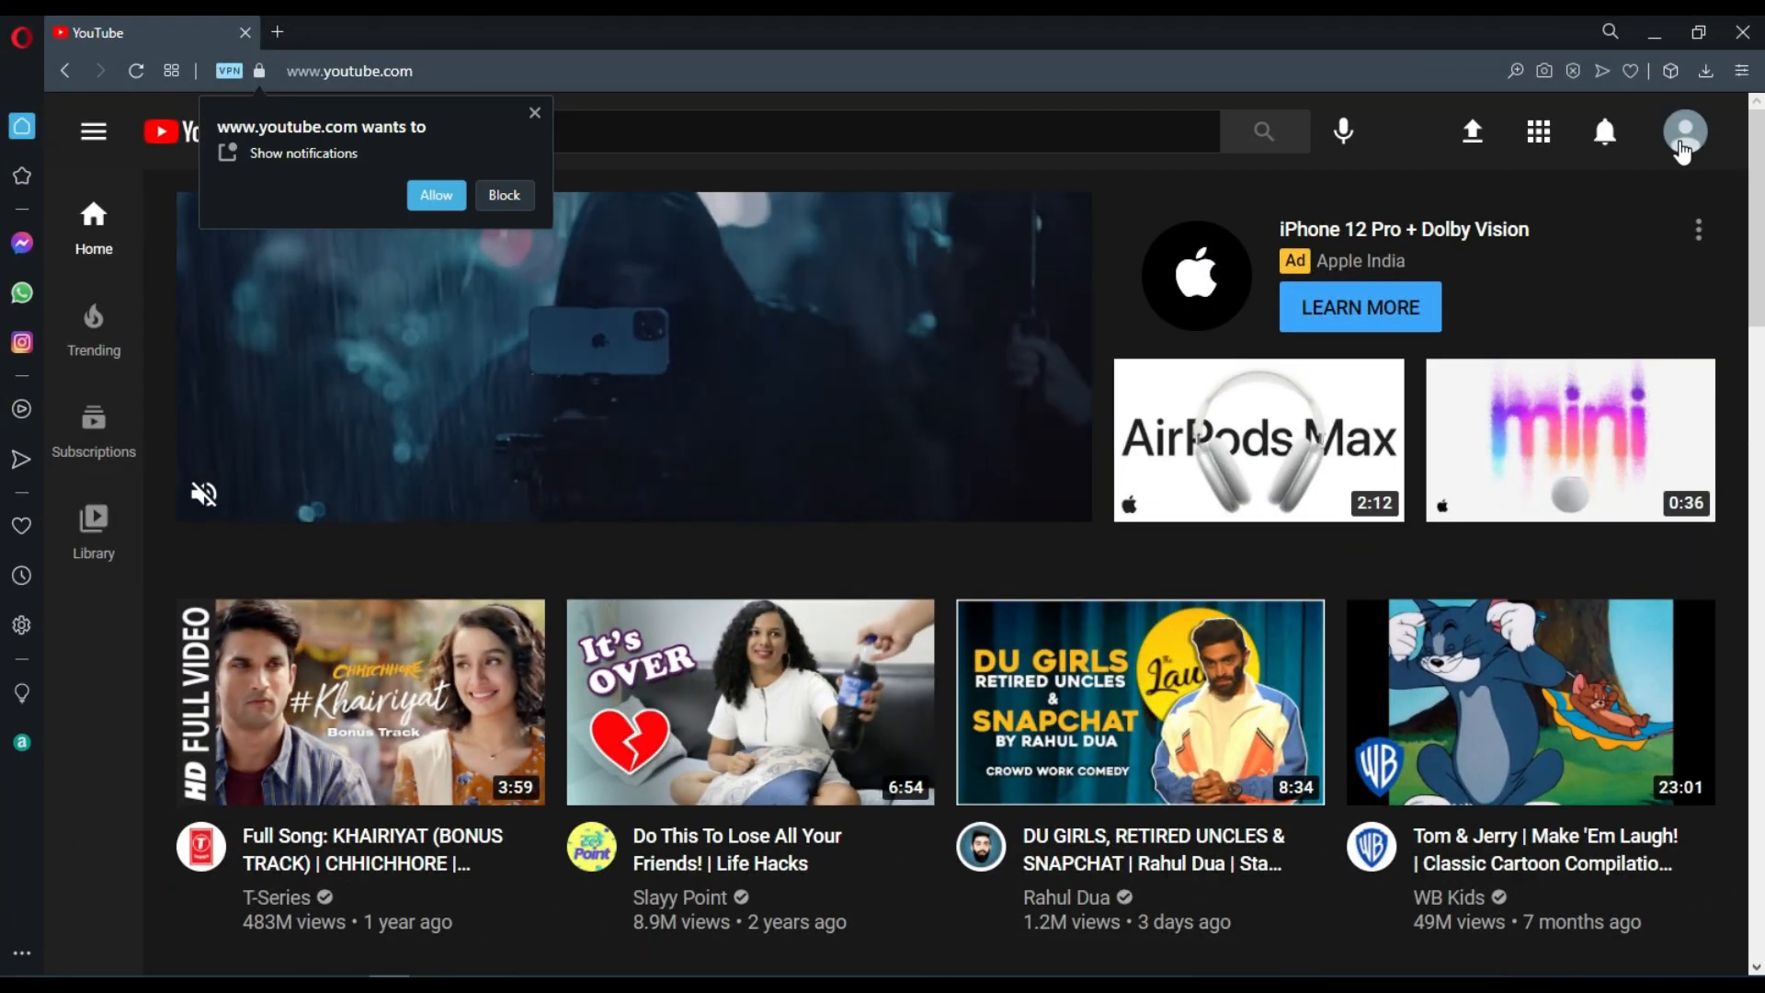
Start creating a channel with a custom name and accept the acknowledgement about creating a new Google Account.
{"action": "left_click", "coordinate": [1683, 147]}
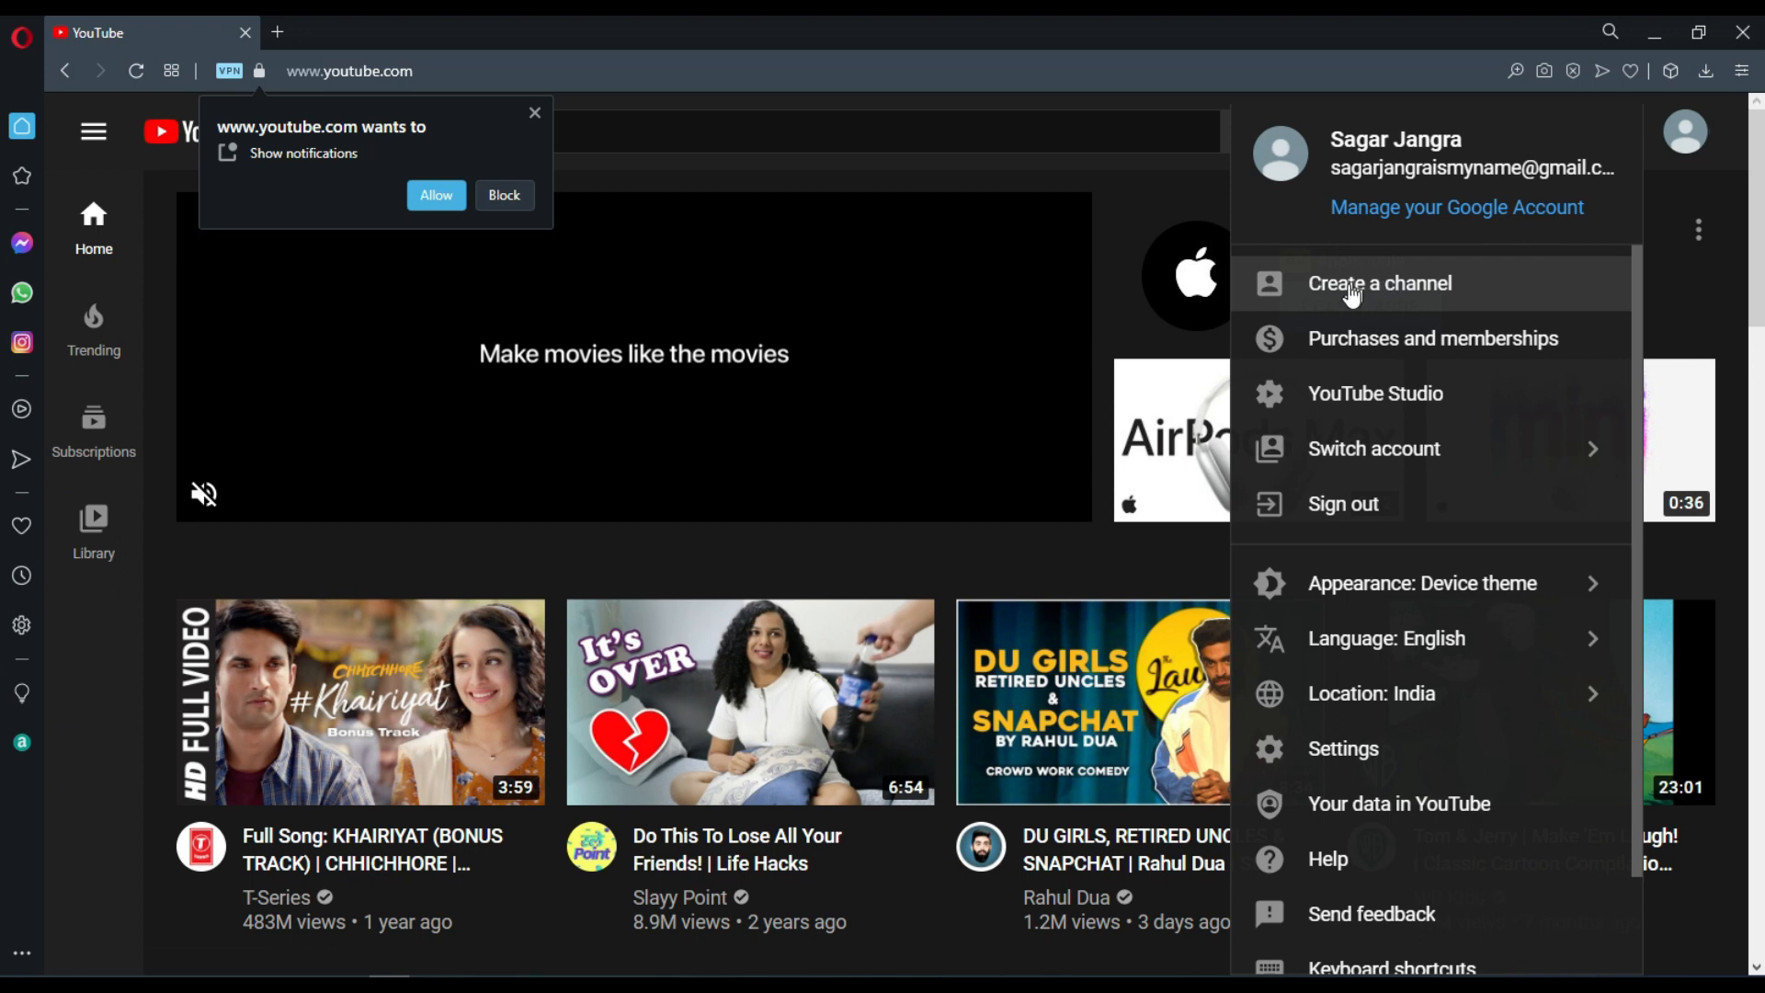
{"action": "left_click", "coordinate": [1337, 292]}
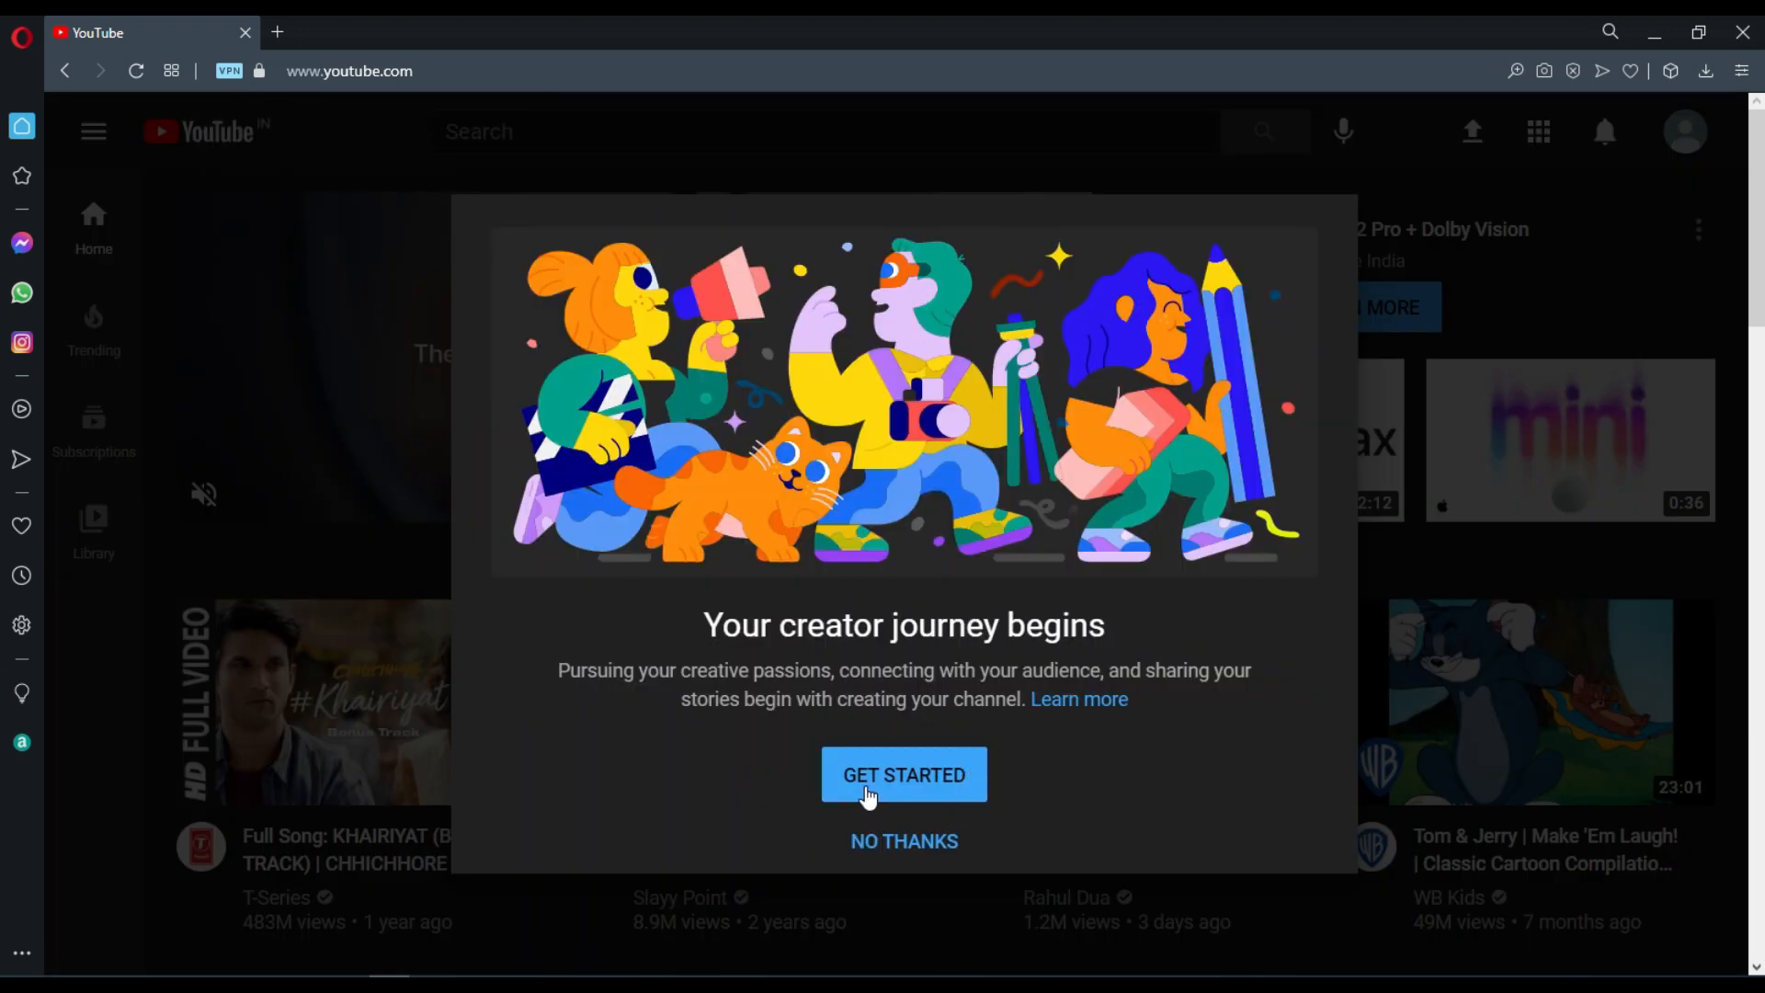
{"action": "left_click", "coordinate": [869, 796]}
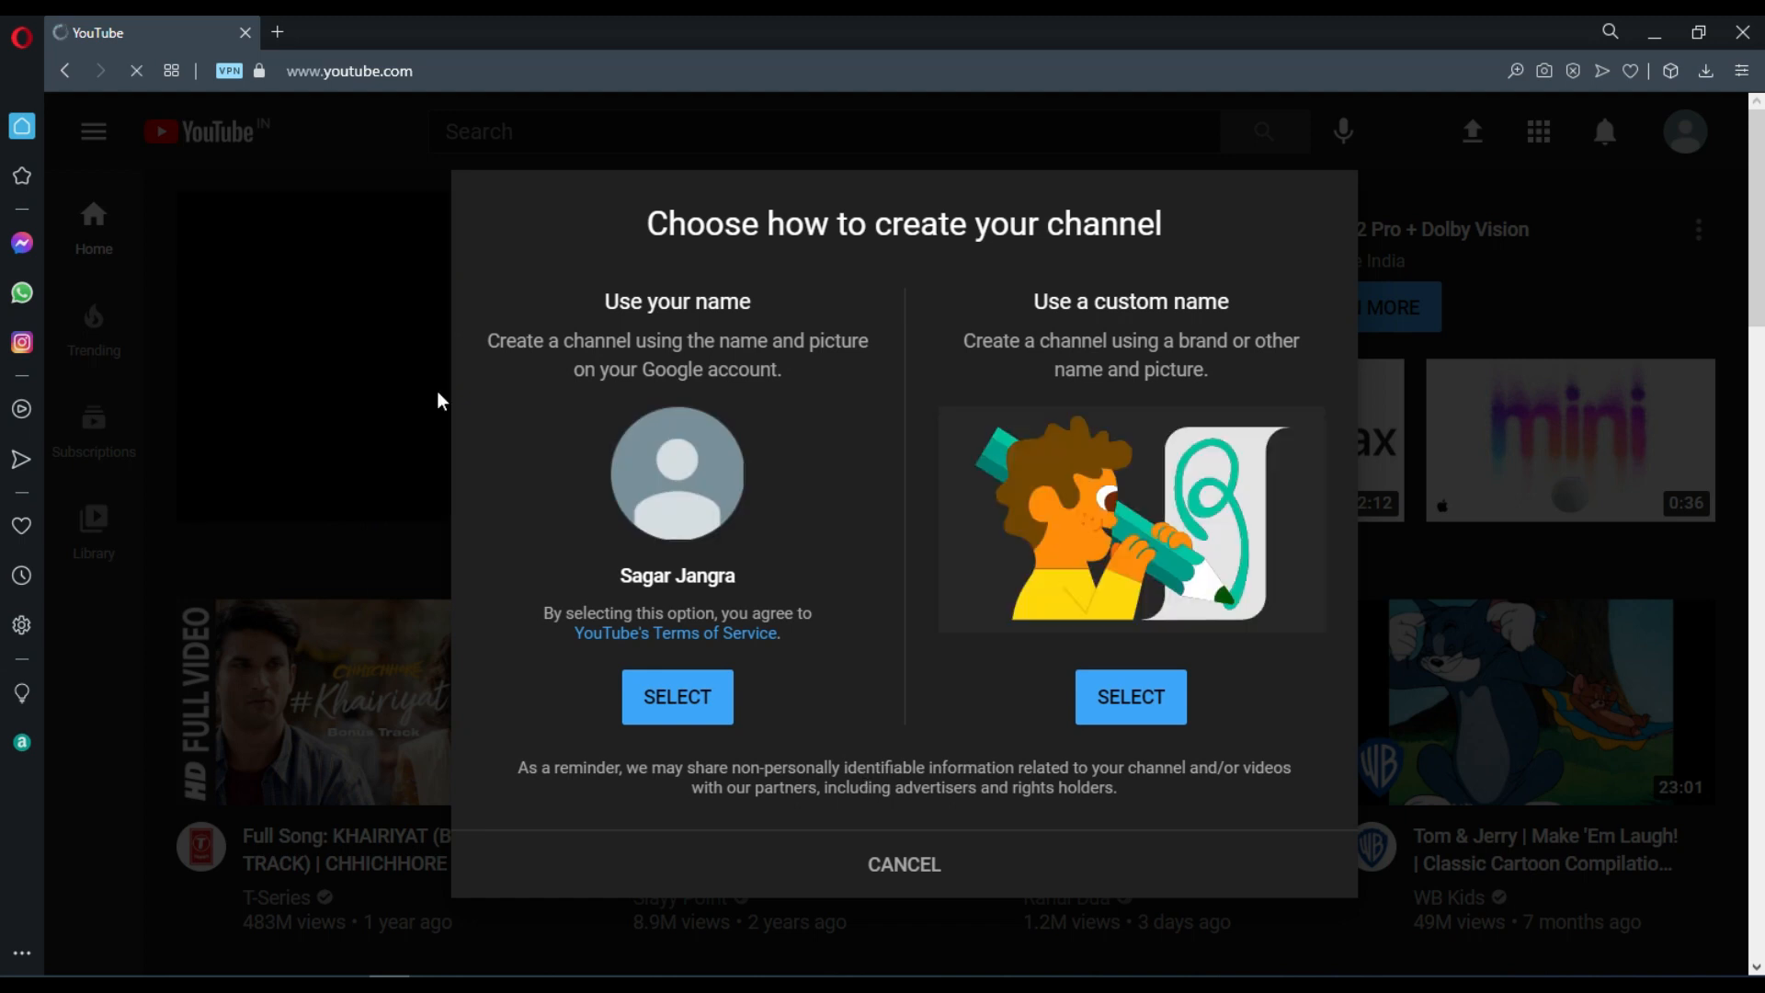
{"action": "left_click", "coordinate": [1136, 699]}
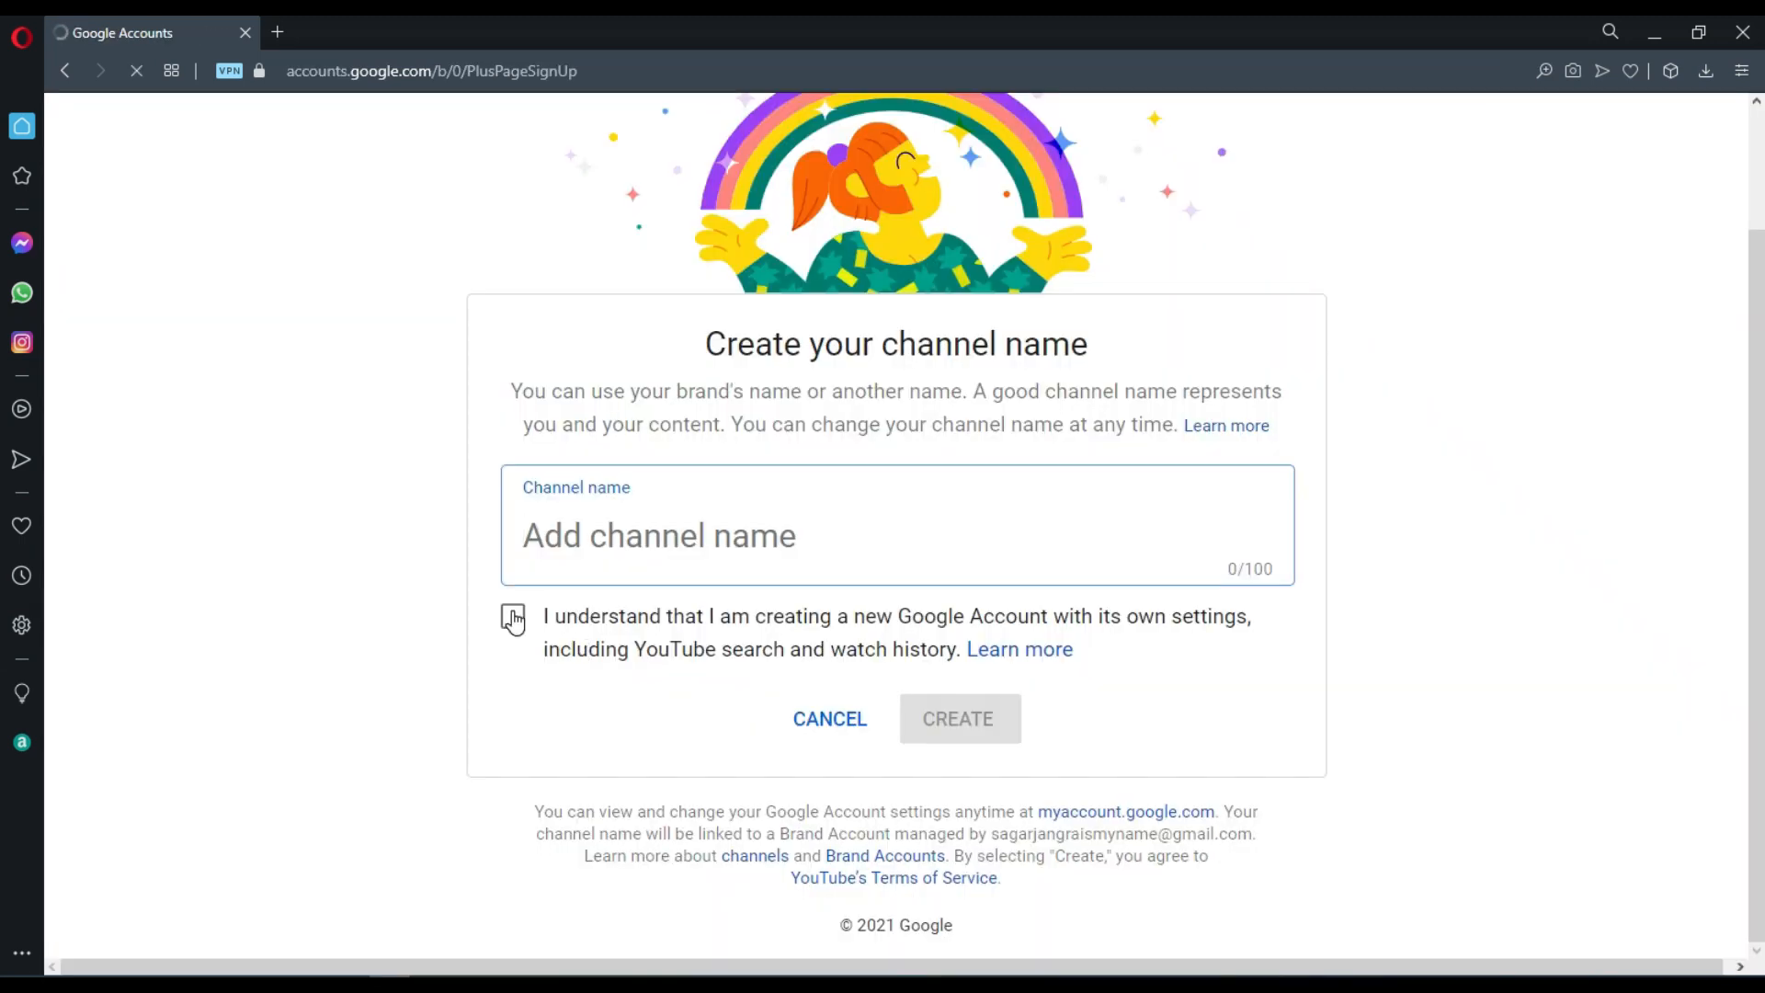
{"action": "left_click", "coordinate": [556, 532]}
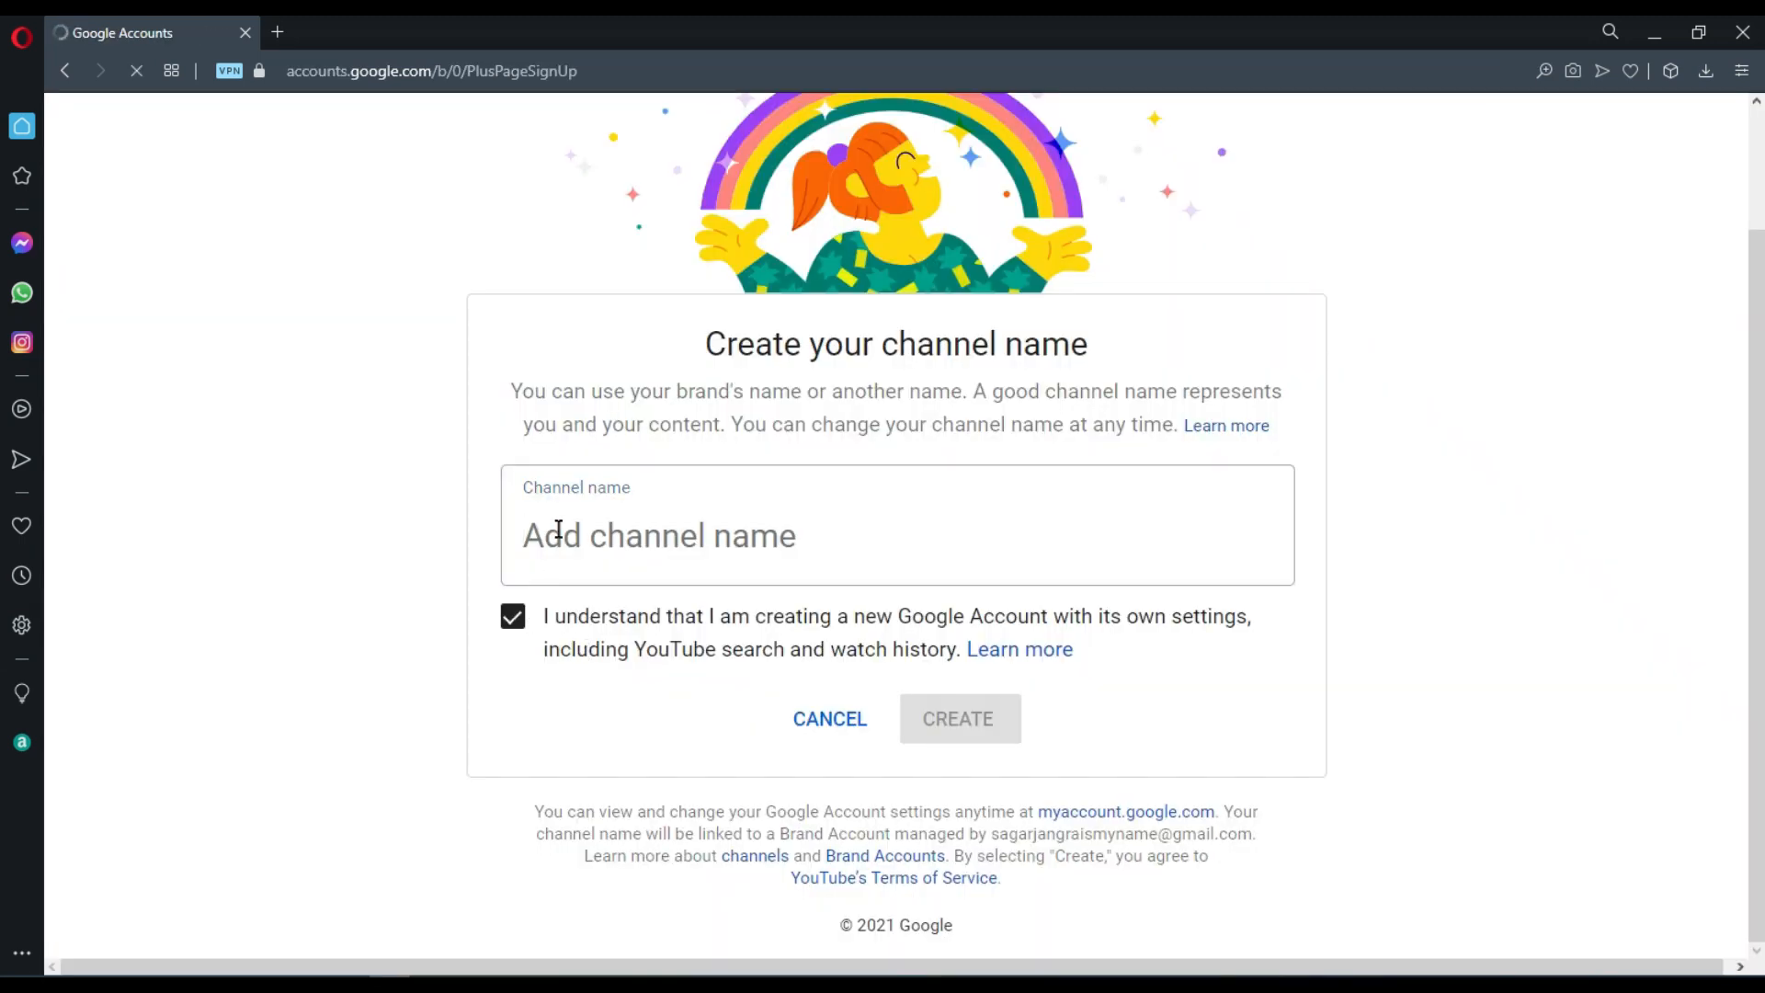
{"action": "type", "text": "S"}
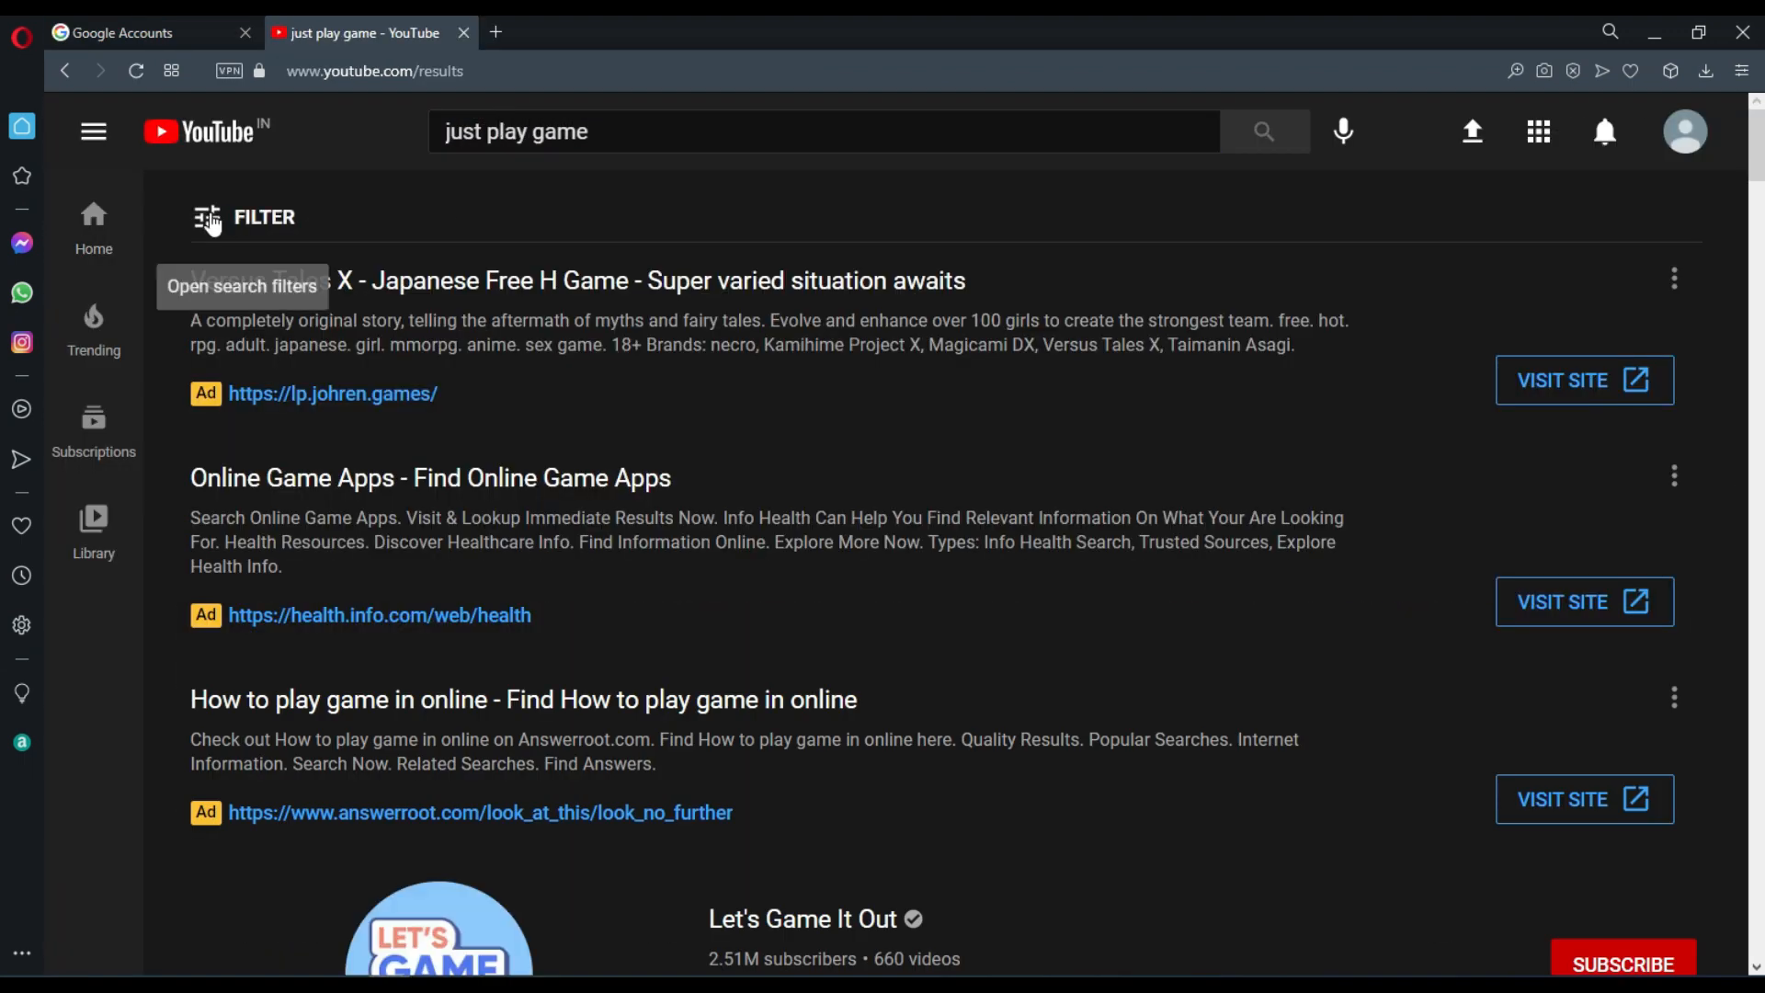
Limit the YouTube search results to channels and look through existing channels with similar names.
{"action": "left_click", "coordinate": [216, 217]}
{"action": "left_click", "coordinate": [522, 400]}
{"action": "scroll", "coordinate": [737, 638], "scroll_direction": "down", "scroll_amount": 10}
{"action": "scroll", "coordinate": [887, 533], "scroll_direction": "up", "scroll_amount": 10}
{"action": "key", "text": "BackSpace"}
{"action": "left_click_drag", "start_coordinate": [602, 132], "coordinate": [50, 166]}
Search Google for YouTube channel name suggestions in a new tab and open the Youtube Name Generator on businessnamegenerator.com.
{"action": "left_click", "coordinate": [496, 33]}
{"action": "type", "text": "goo"}
{"action": "key", "text": "Return"}
{"action": "type", "text": "sugest"}
{"action": "key", "text": "Down"}
{"action": "key", "text": "Down"}
{"action": "key", "text": "Down"}
{"action": "type", "text": "you"}
{"action": "left_click", "coordinate": [304, 217]}
{"action": "left_click", "coordinate": [362, 675]}
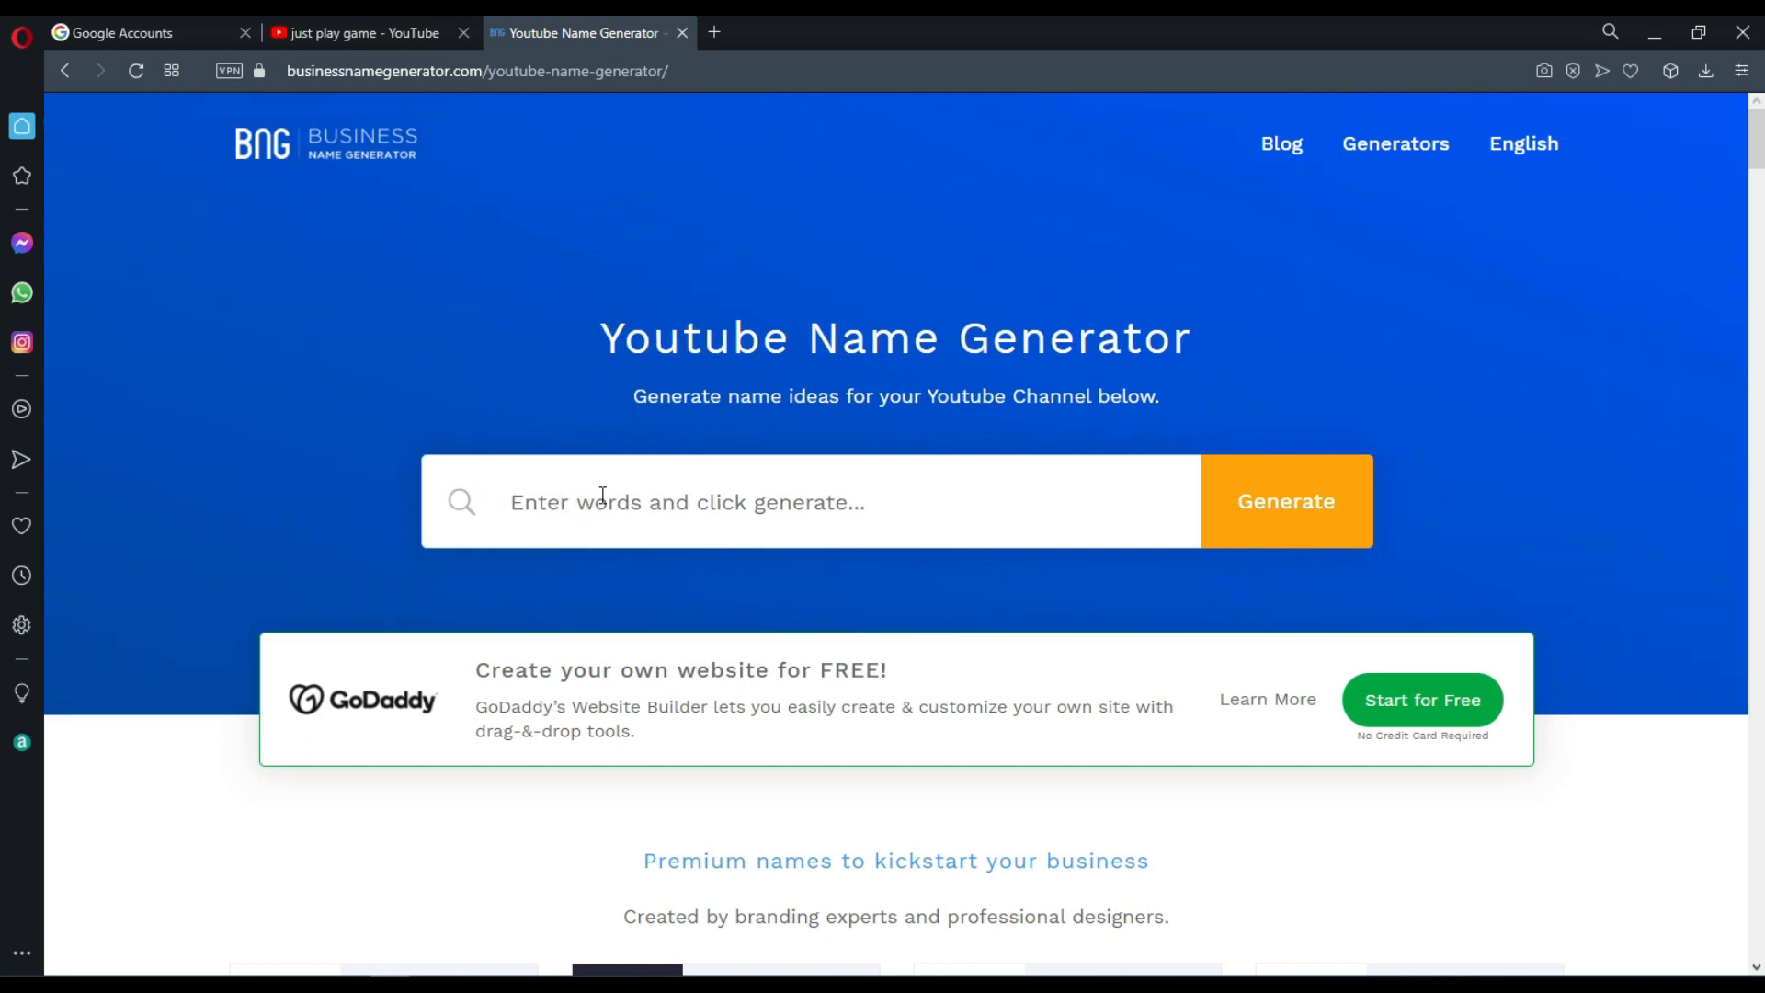
Generate channel name ideas from the word "game" and look through the suggestions.
{"action": "left_click", "coordinate": [602, 496]}
{"action": "type", "text": "game"}
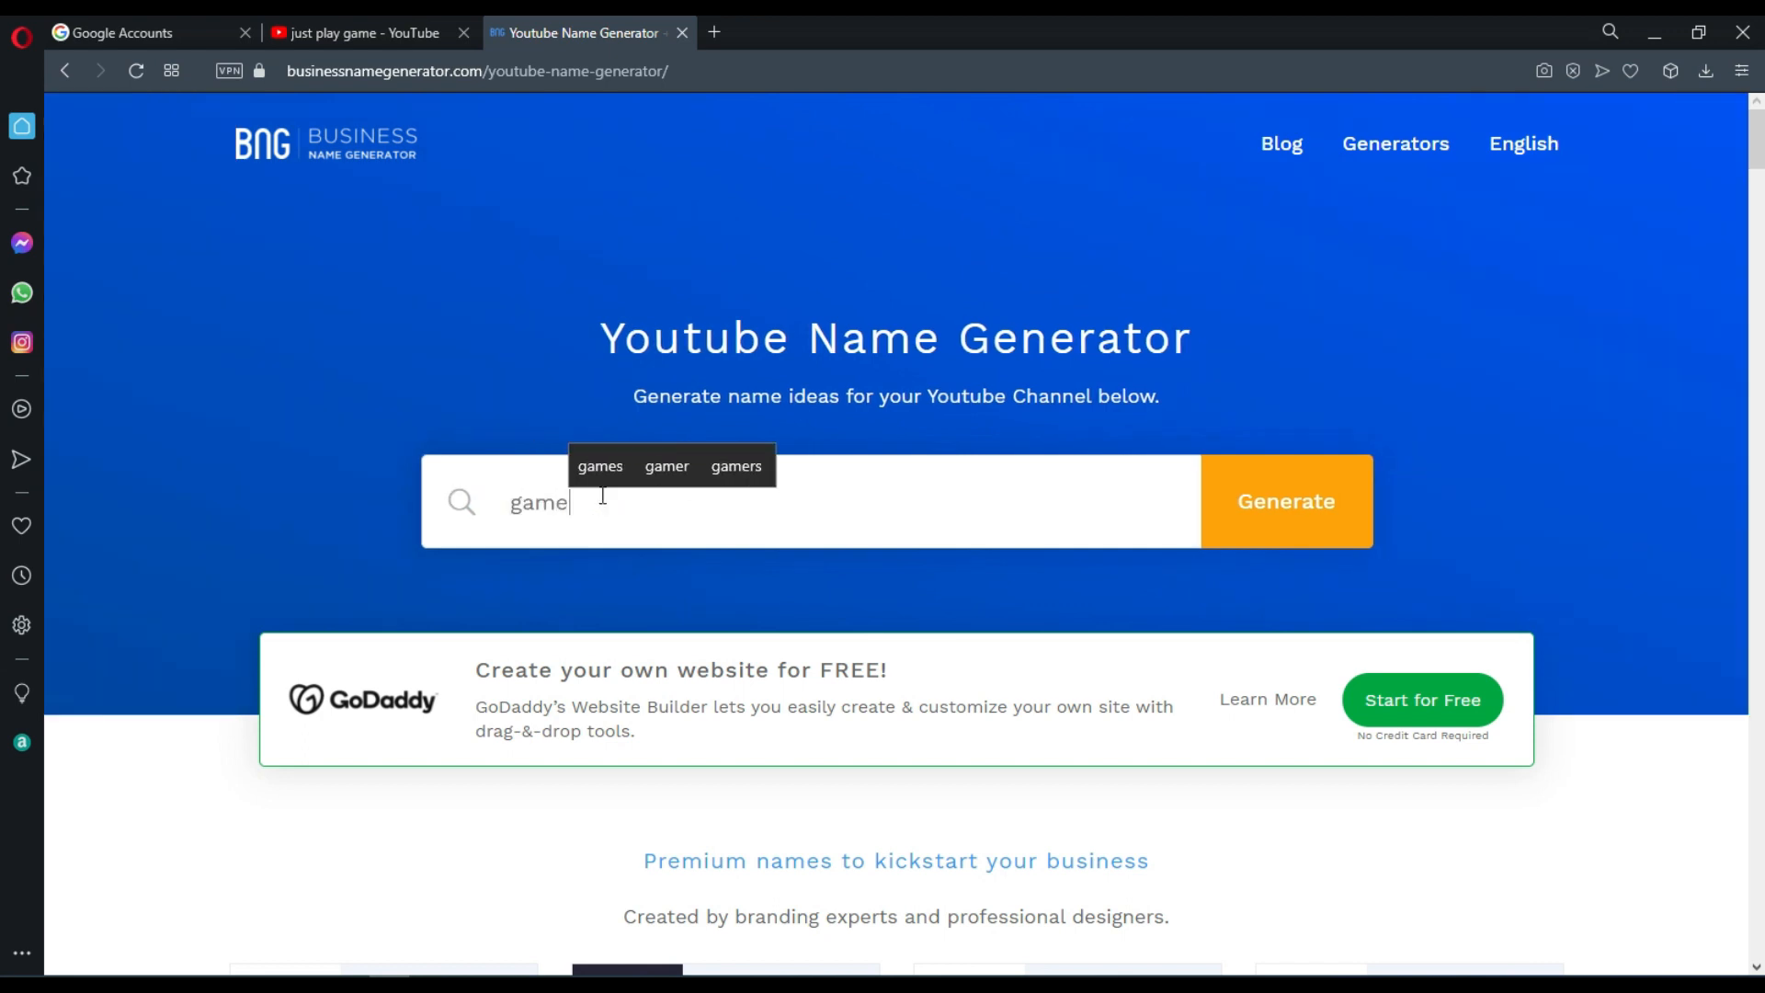
{"action": "key", "text": "Return"}
{"action": "scroll", "coordinate": [522, 506], "scroll_direction": "down", "scroll_amount": 15}
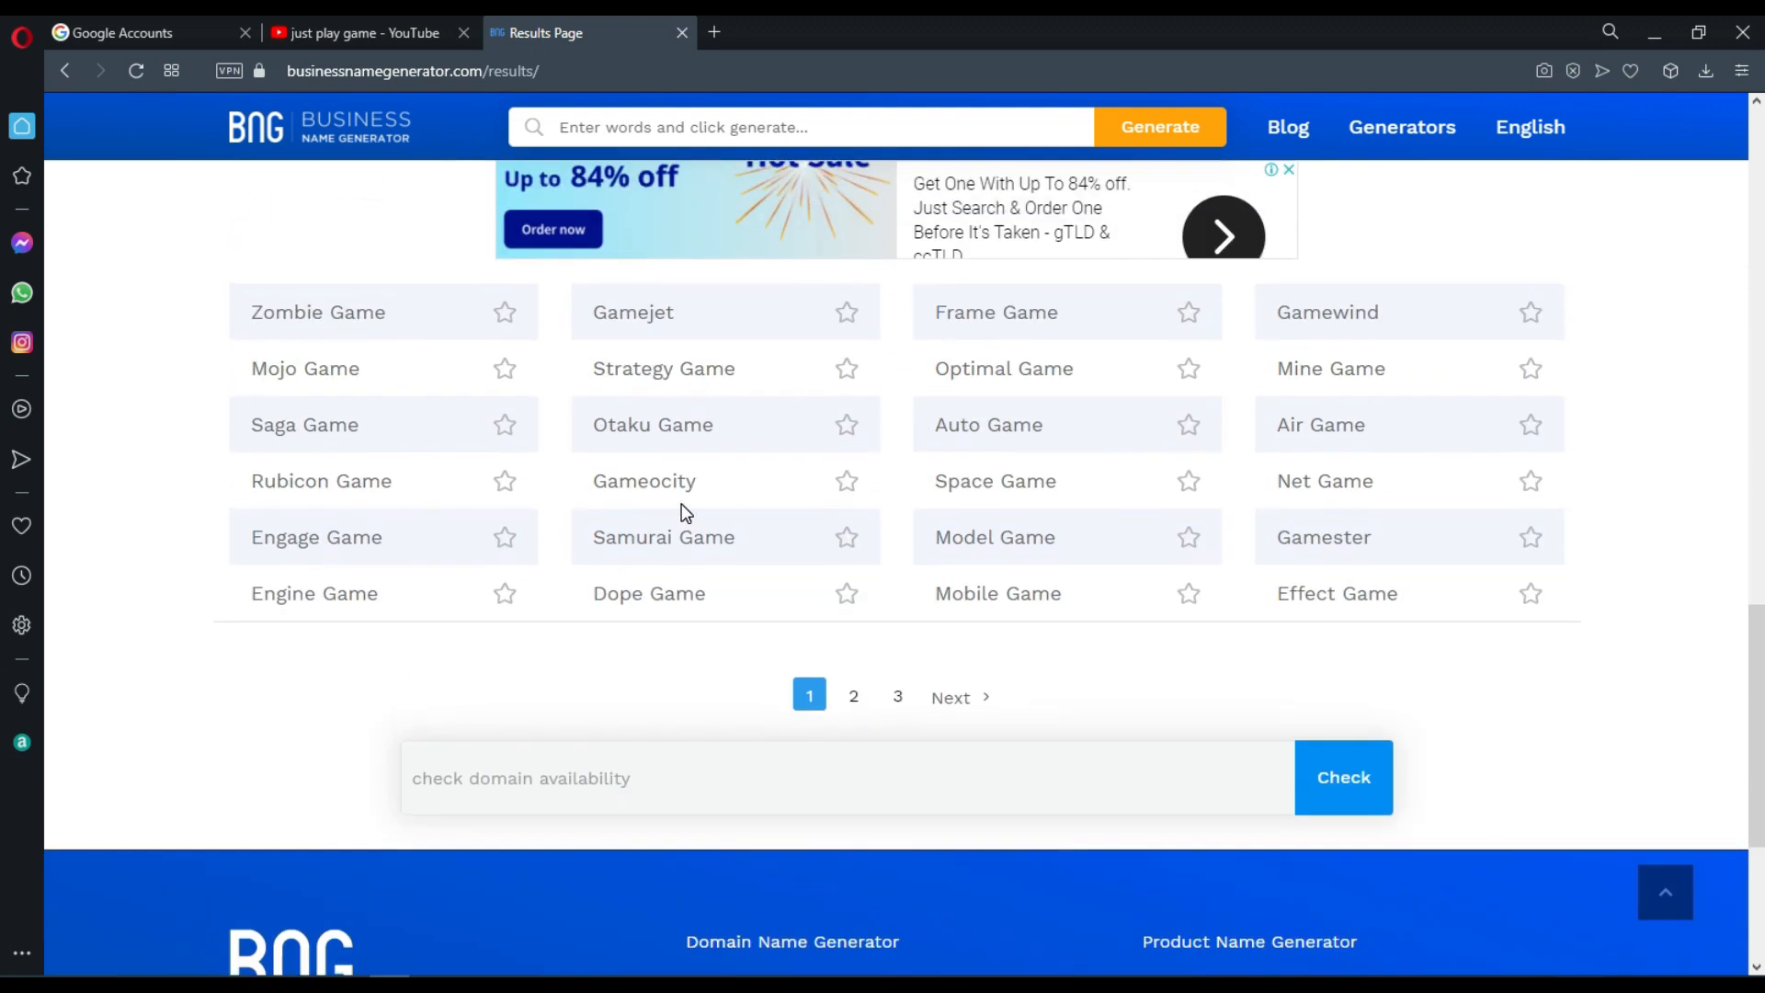
{"action": "scroll", "coordinate": [682, 513], "scroll_direction": "up", "scroll_amount": 20}
Filter the name ideas by the Fast and Gaming industries and pick a name from the results.
{"action": "left_click", "coordinate": [931, 328]}
{"action": "left_click", "coordinate": [707, 512]}
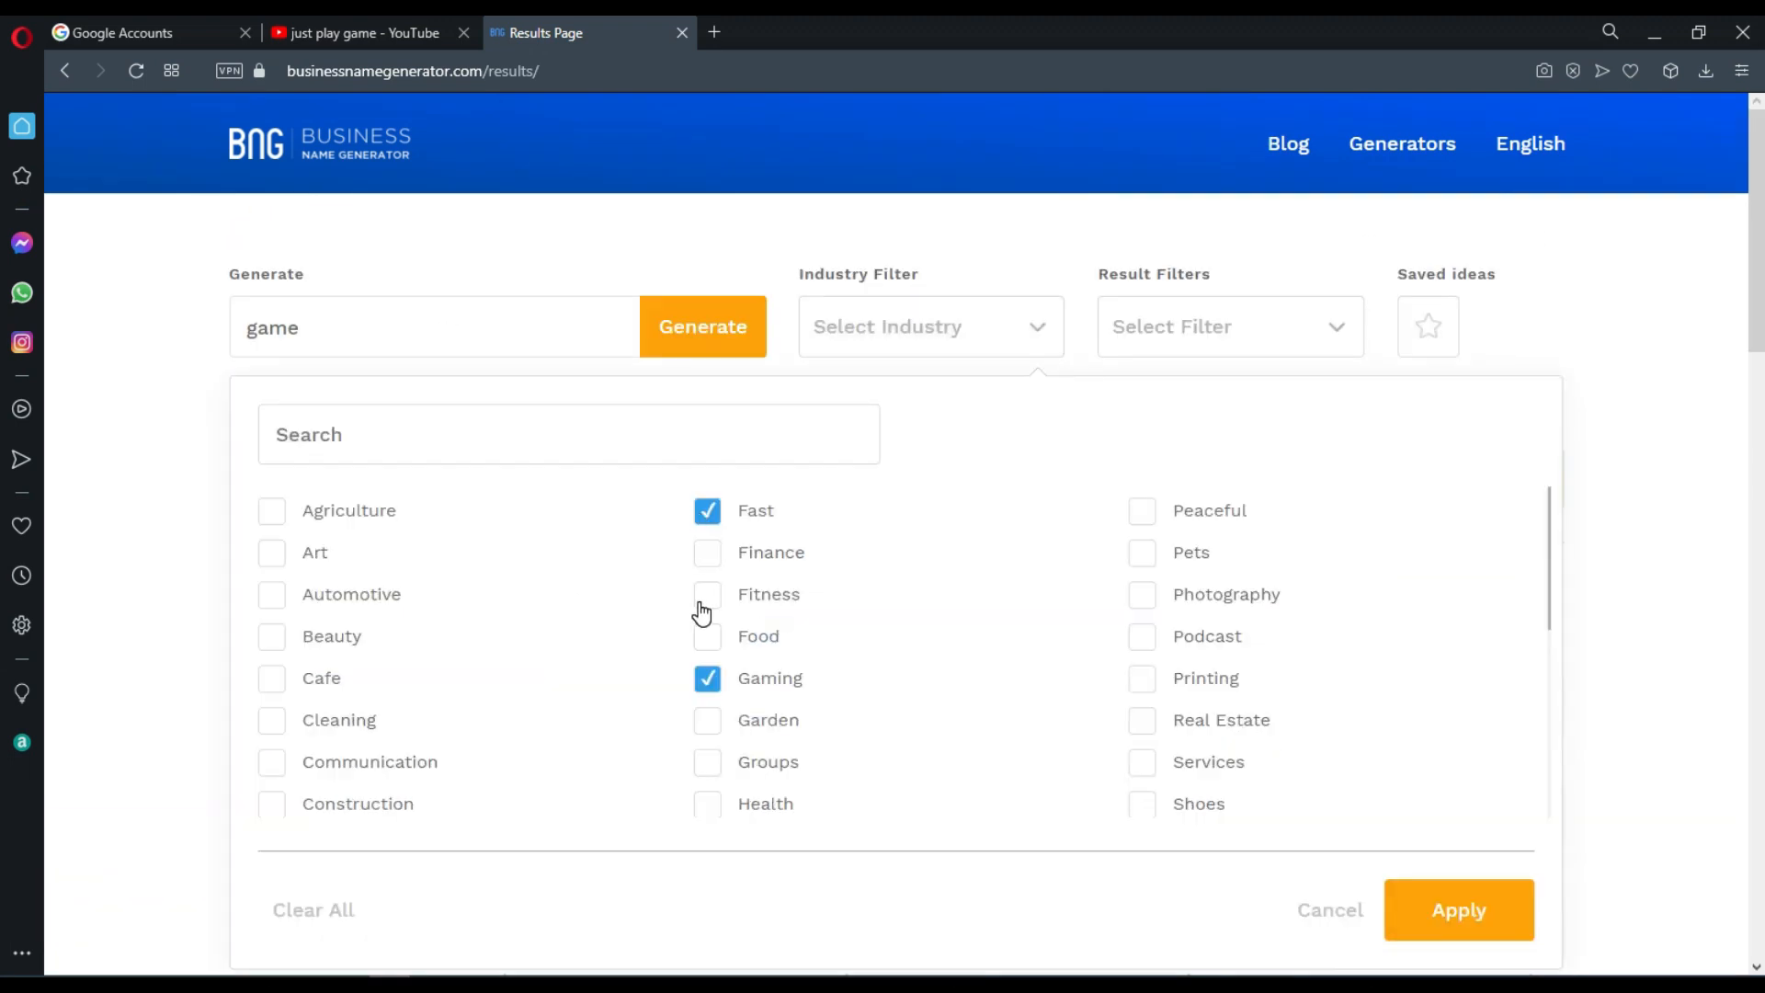
{"action": "scroll", "coordinate": [391, 508], "scroll_direction": "down", "scroll_amount": 1}
{"action": "left_click_drag", "start_coordinate": [753, 647], "coordinate": [600, 651]}
Copy "Simulation game" from the YouTube search, paste it as the channel name, and create the channel.
{"action": "left_click_drag", "start_coordinate": [611, 131], "coordinate": [465, 129]}
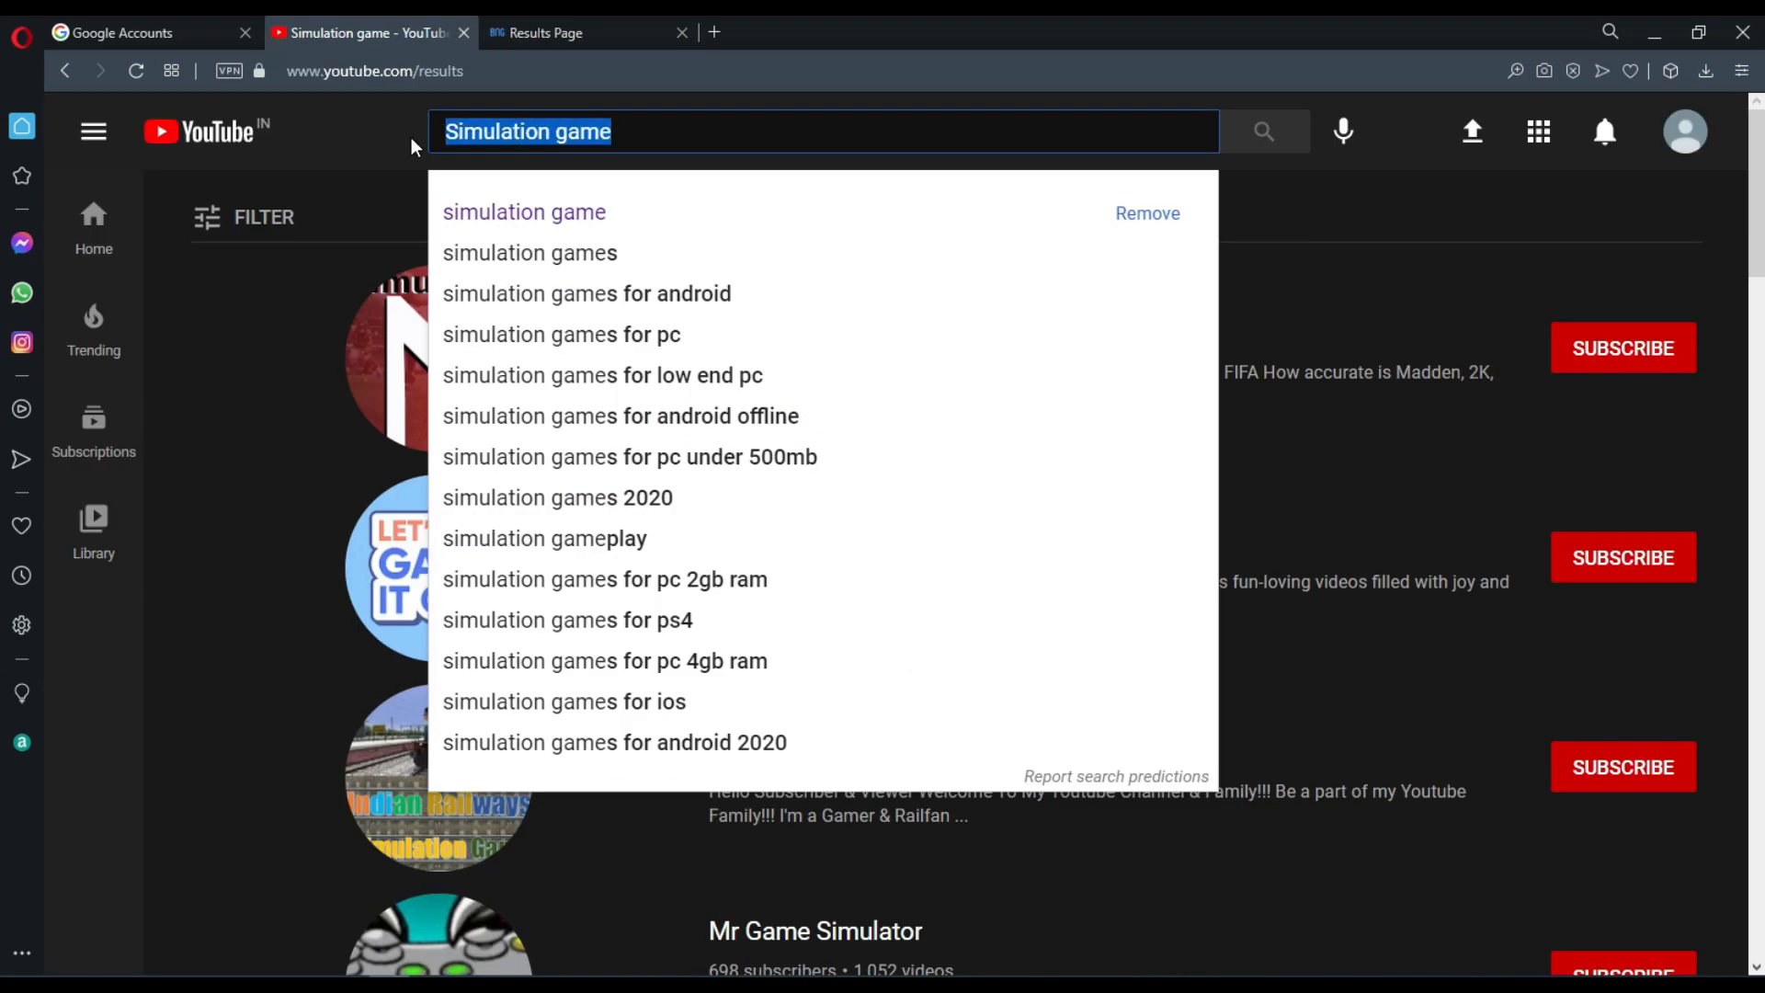
{"action": "left_click", "coordinate": [165, 24]}
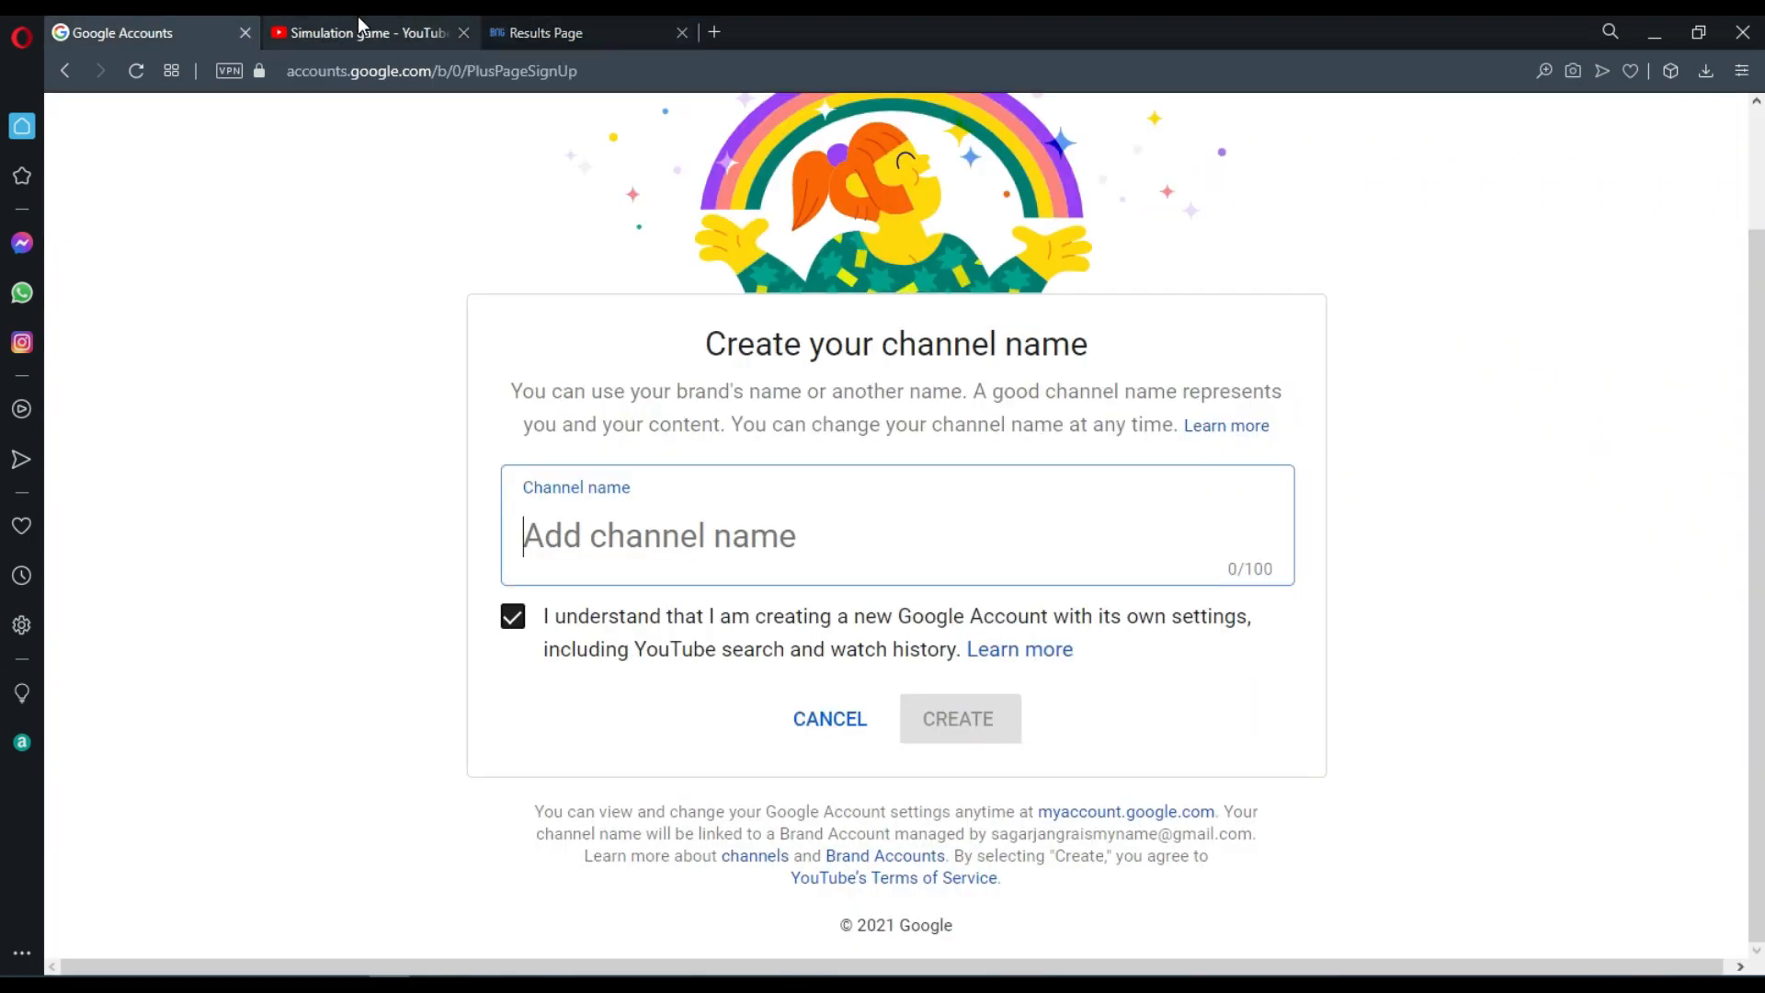
{"action": "type", "text": "Simulation game"}
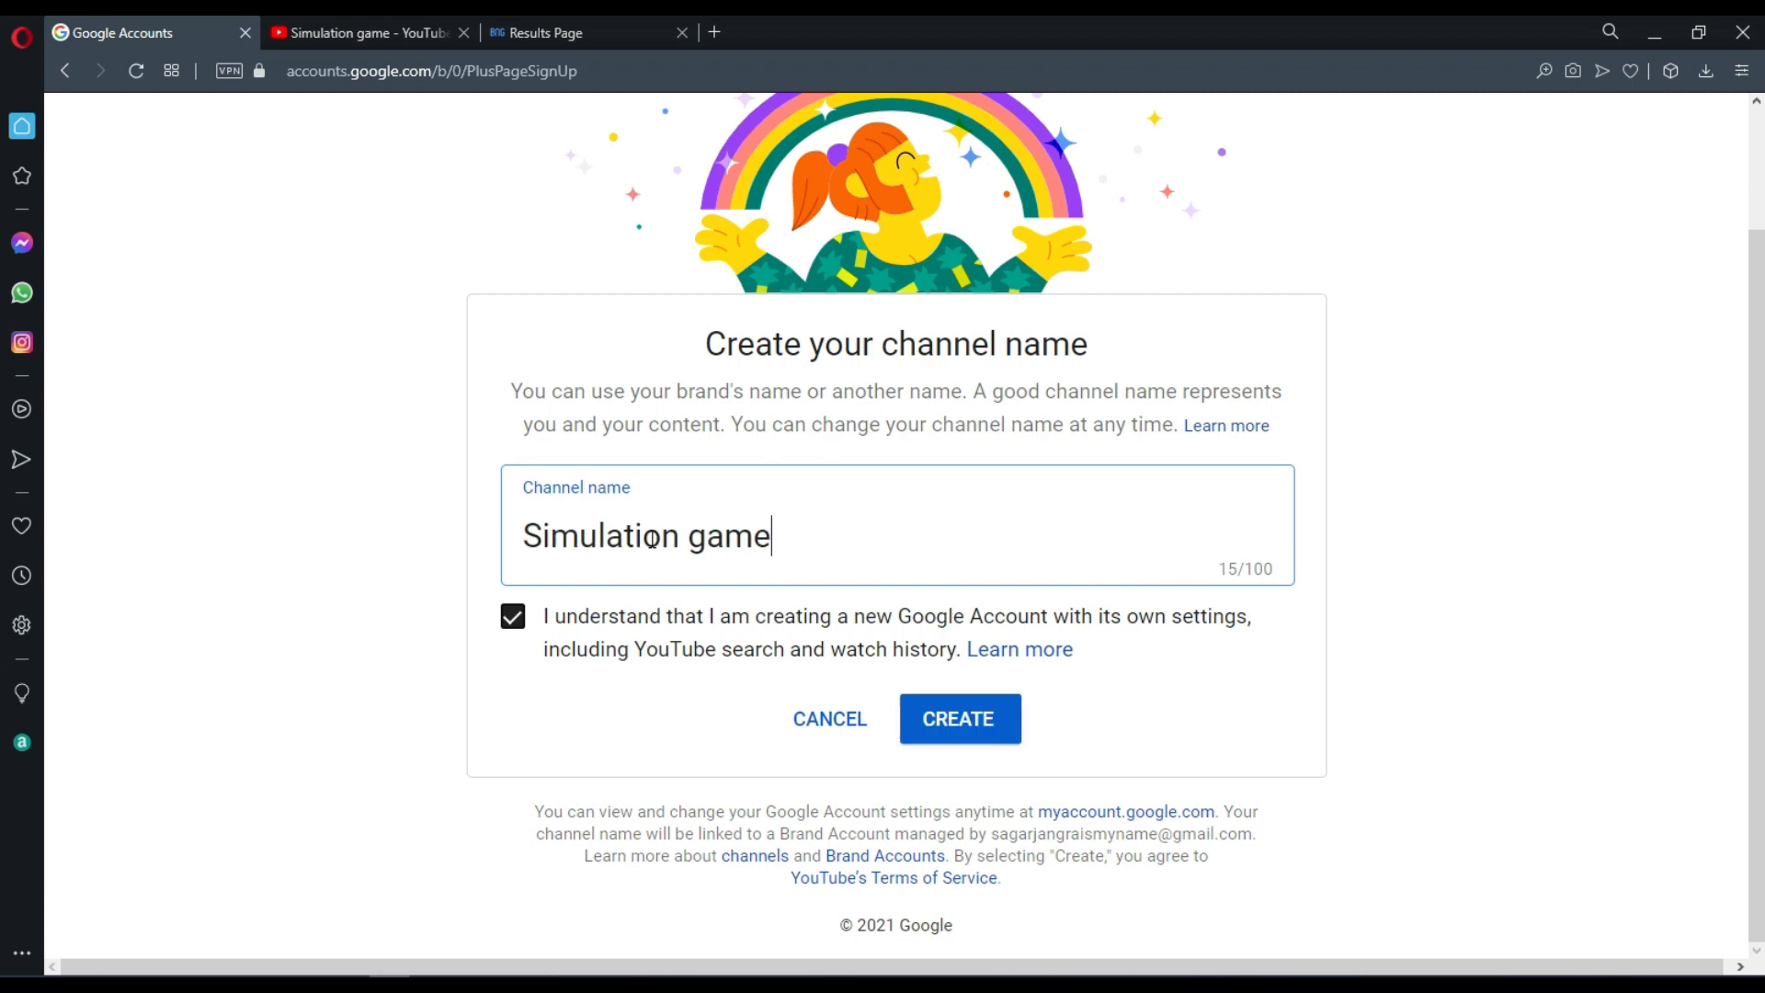
{"action": "left_click", "coordinate": [961, 722]}
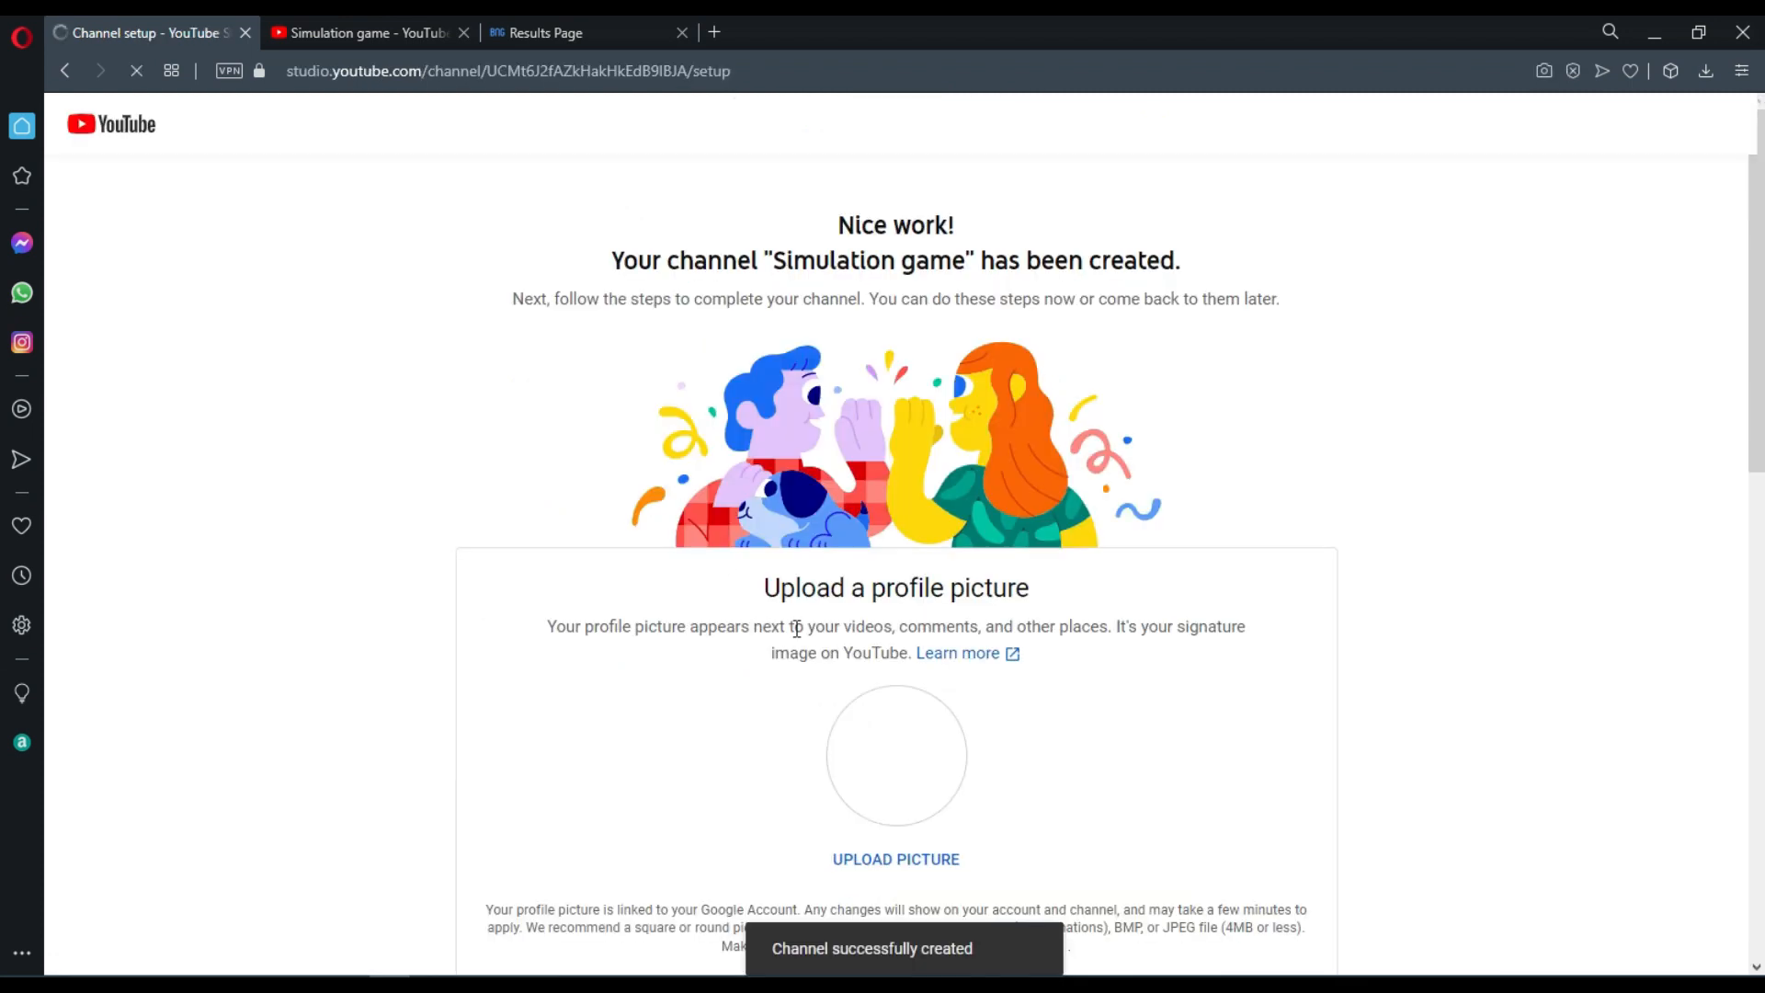
Generate "game" in large block letters on the fsymbols font generator and paste it into the channel description.
{"action": "scroll", "coordinate": [1135, 752], "scroll_direction": "down", "scroll_amount": 8}
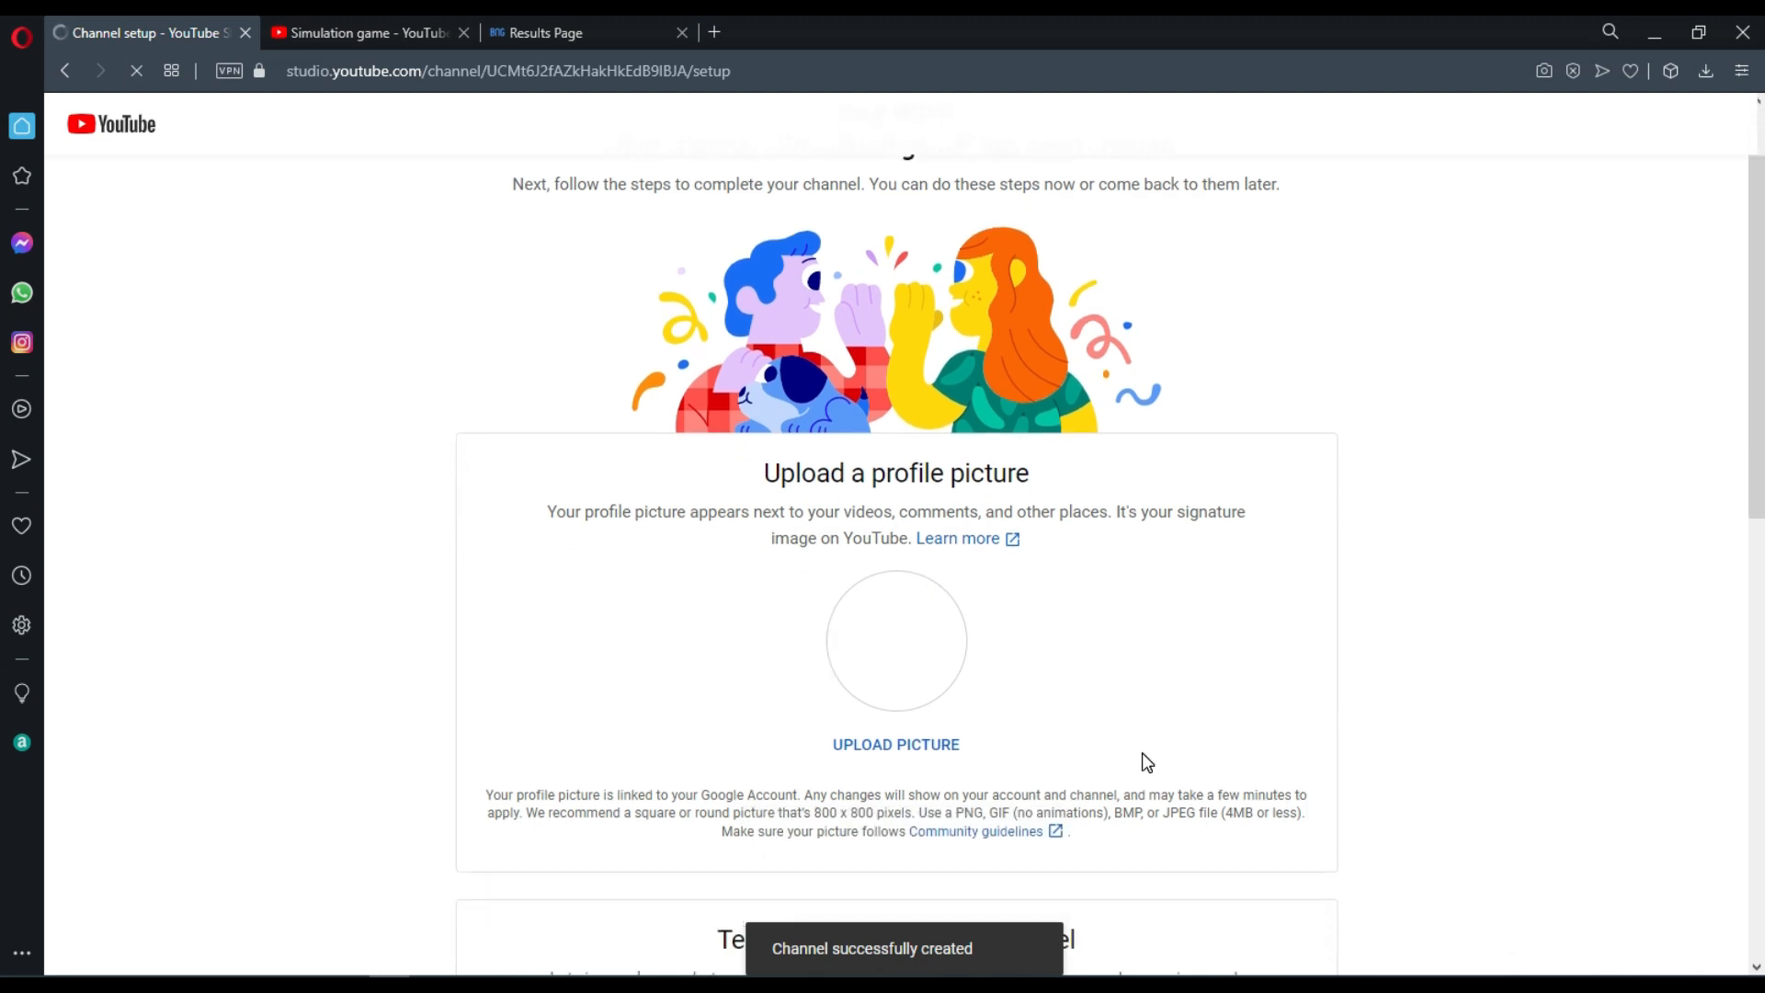
{"action": "left_click", "coordinate": [353, 27]}
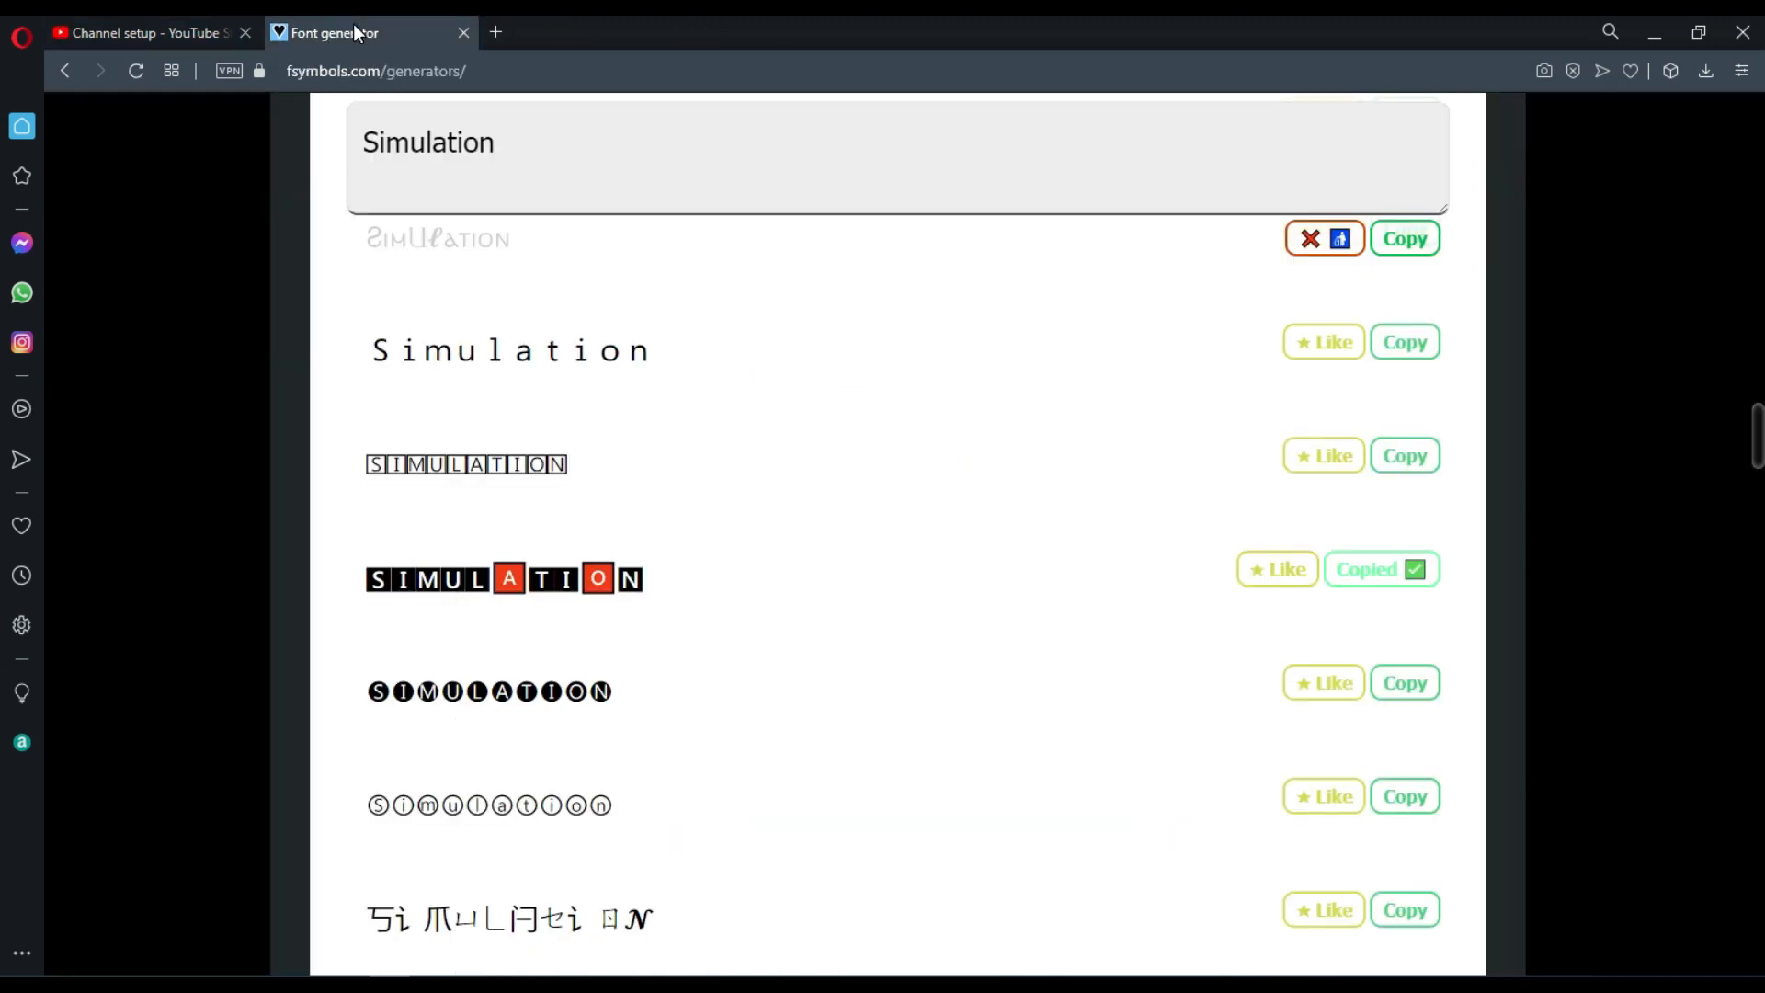
{"action": "left_click", "coordinate": [135, 70]}
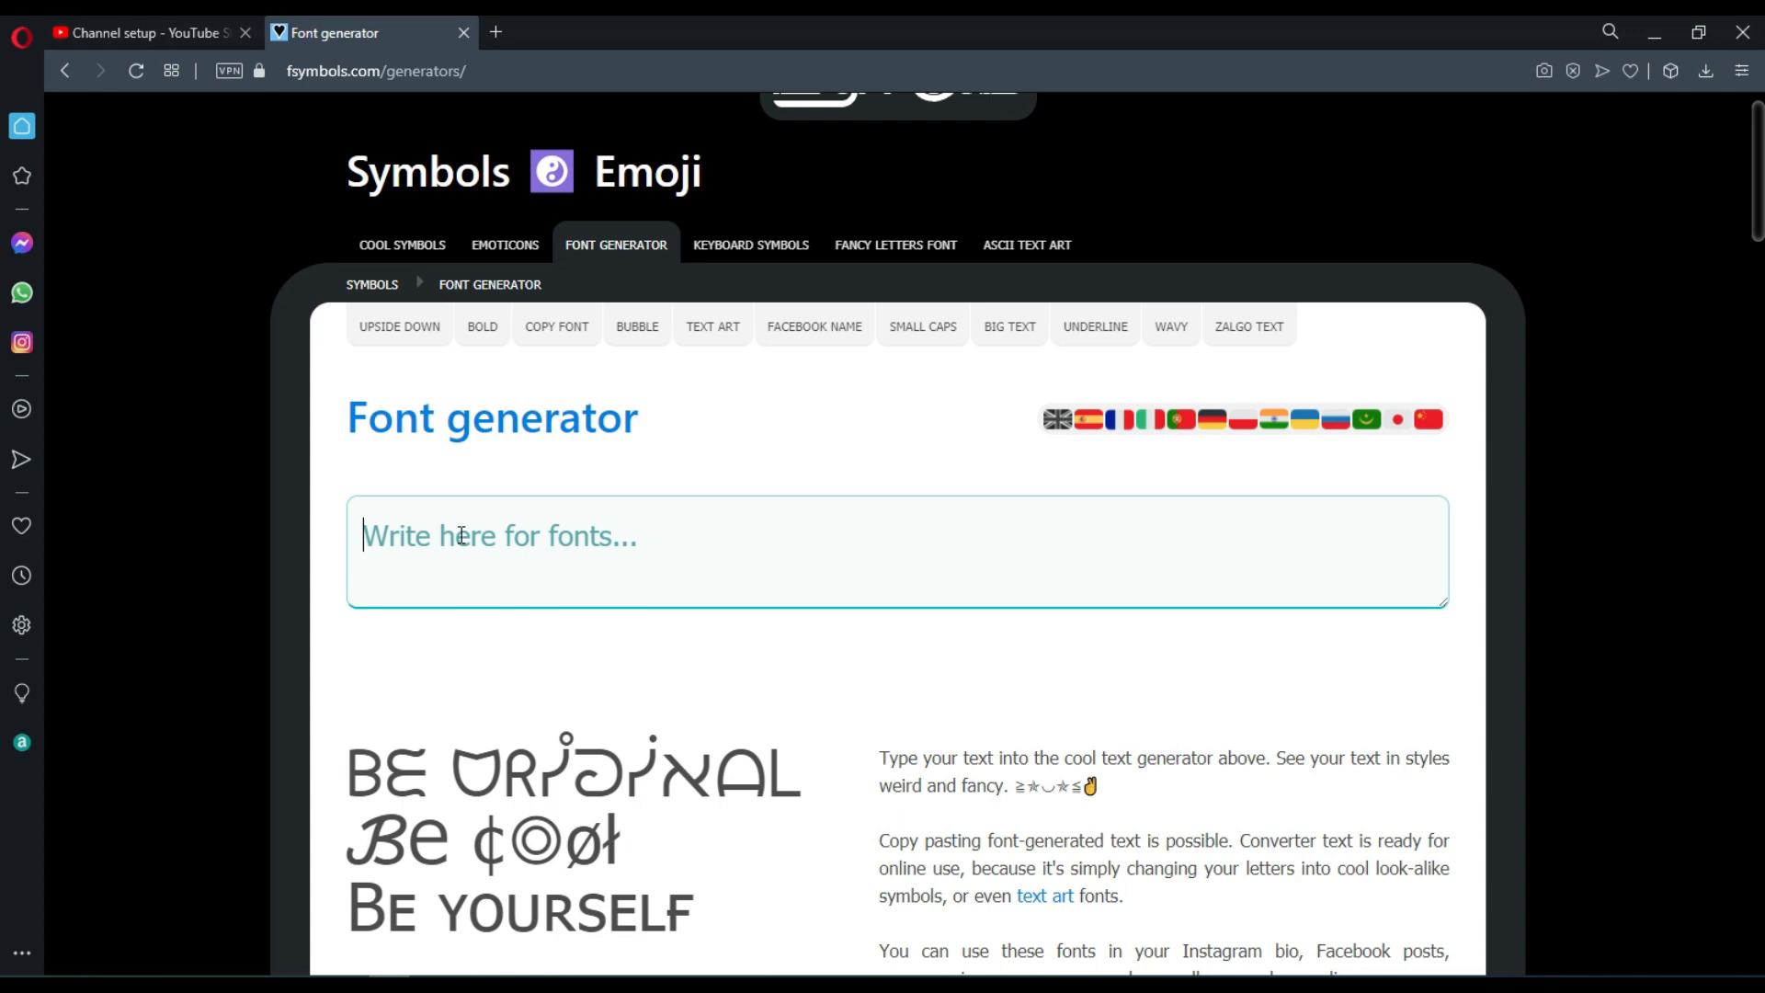
{"action": "type", "text": "game"}
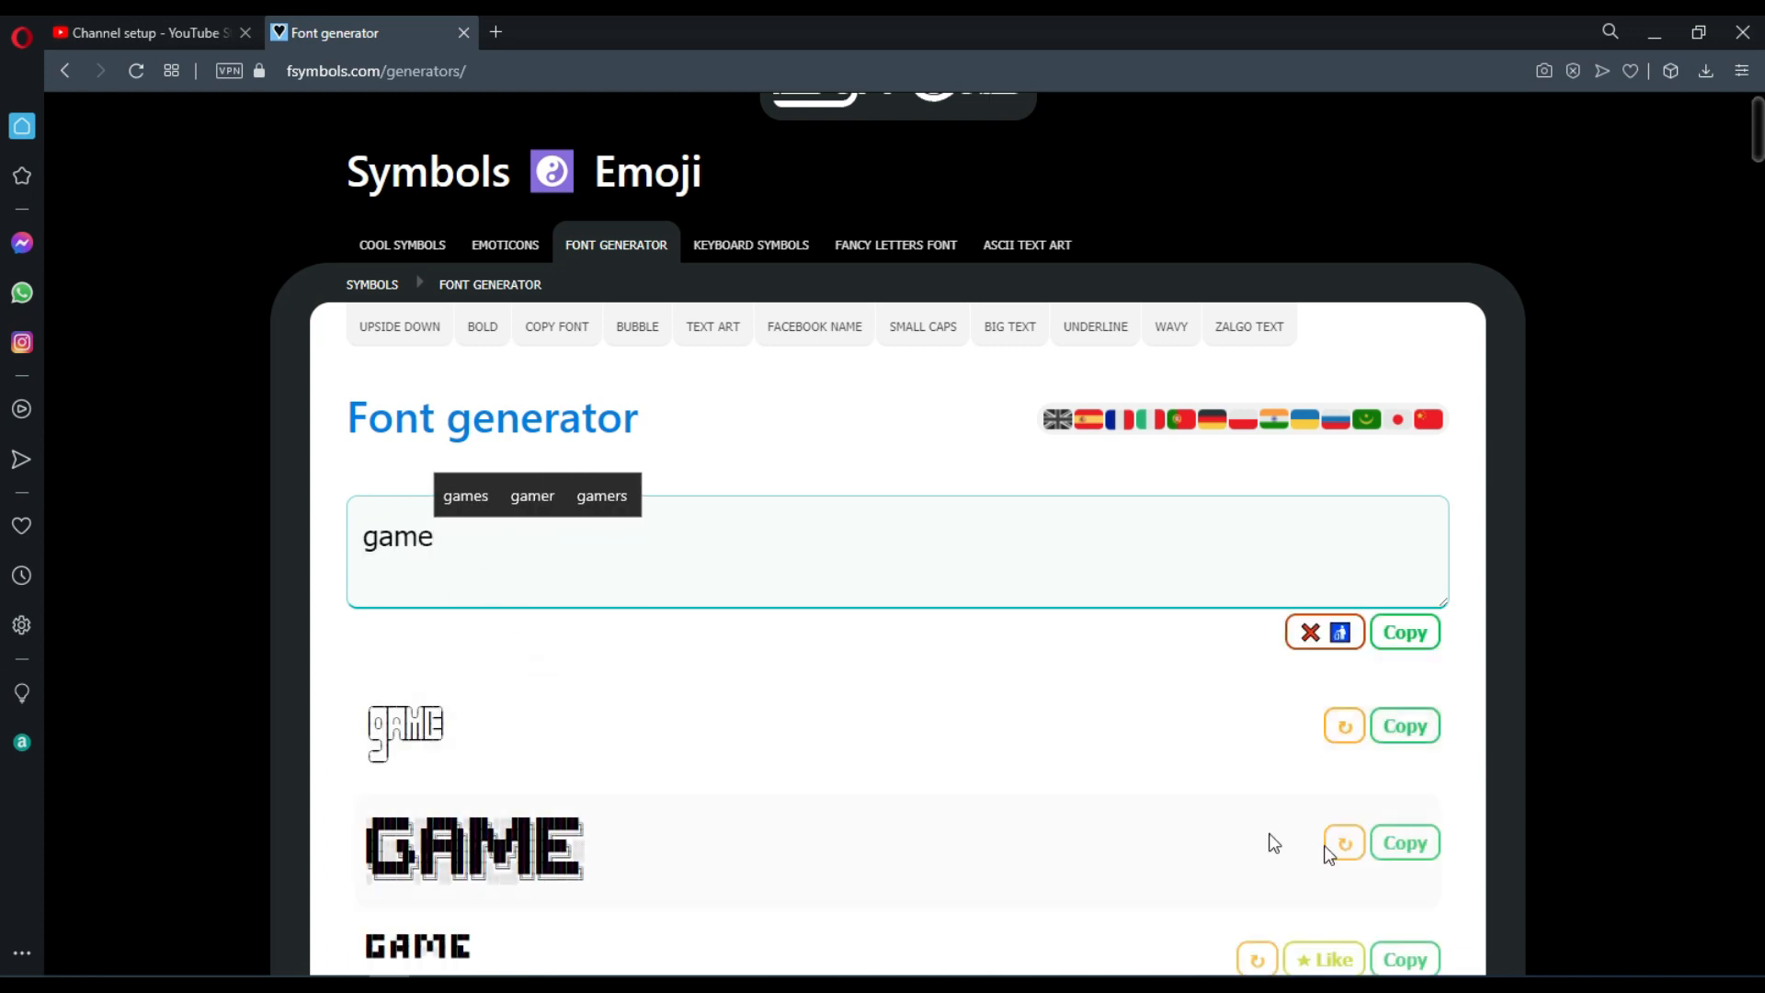
{"action": "left_click", "coordinate": [1404, 843]}
{"action": "left_click", "coordinate": [118, 36]}
{"action": "left_click", "coordinate": [537, 505]}
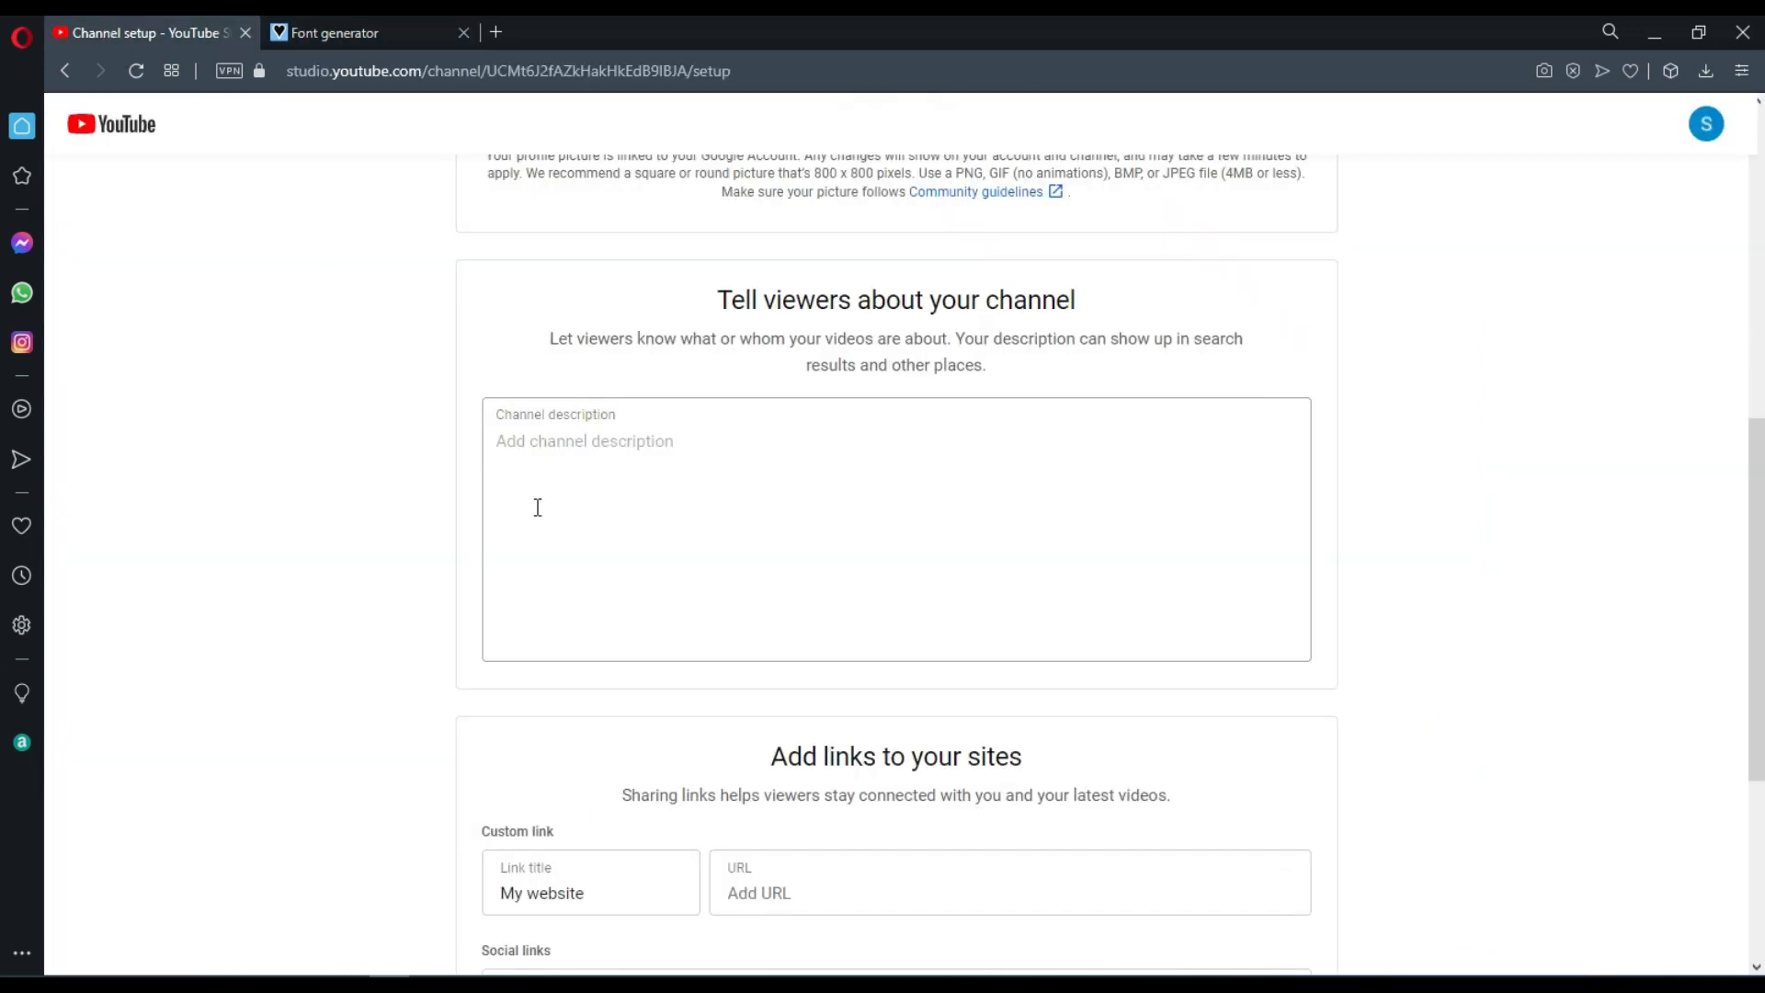
{"action": "key", "text": "ctrl+v"}
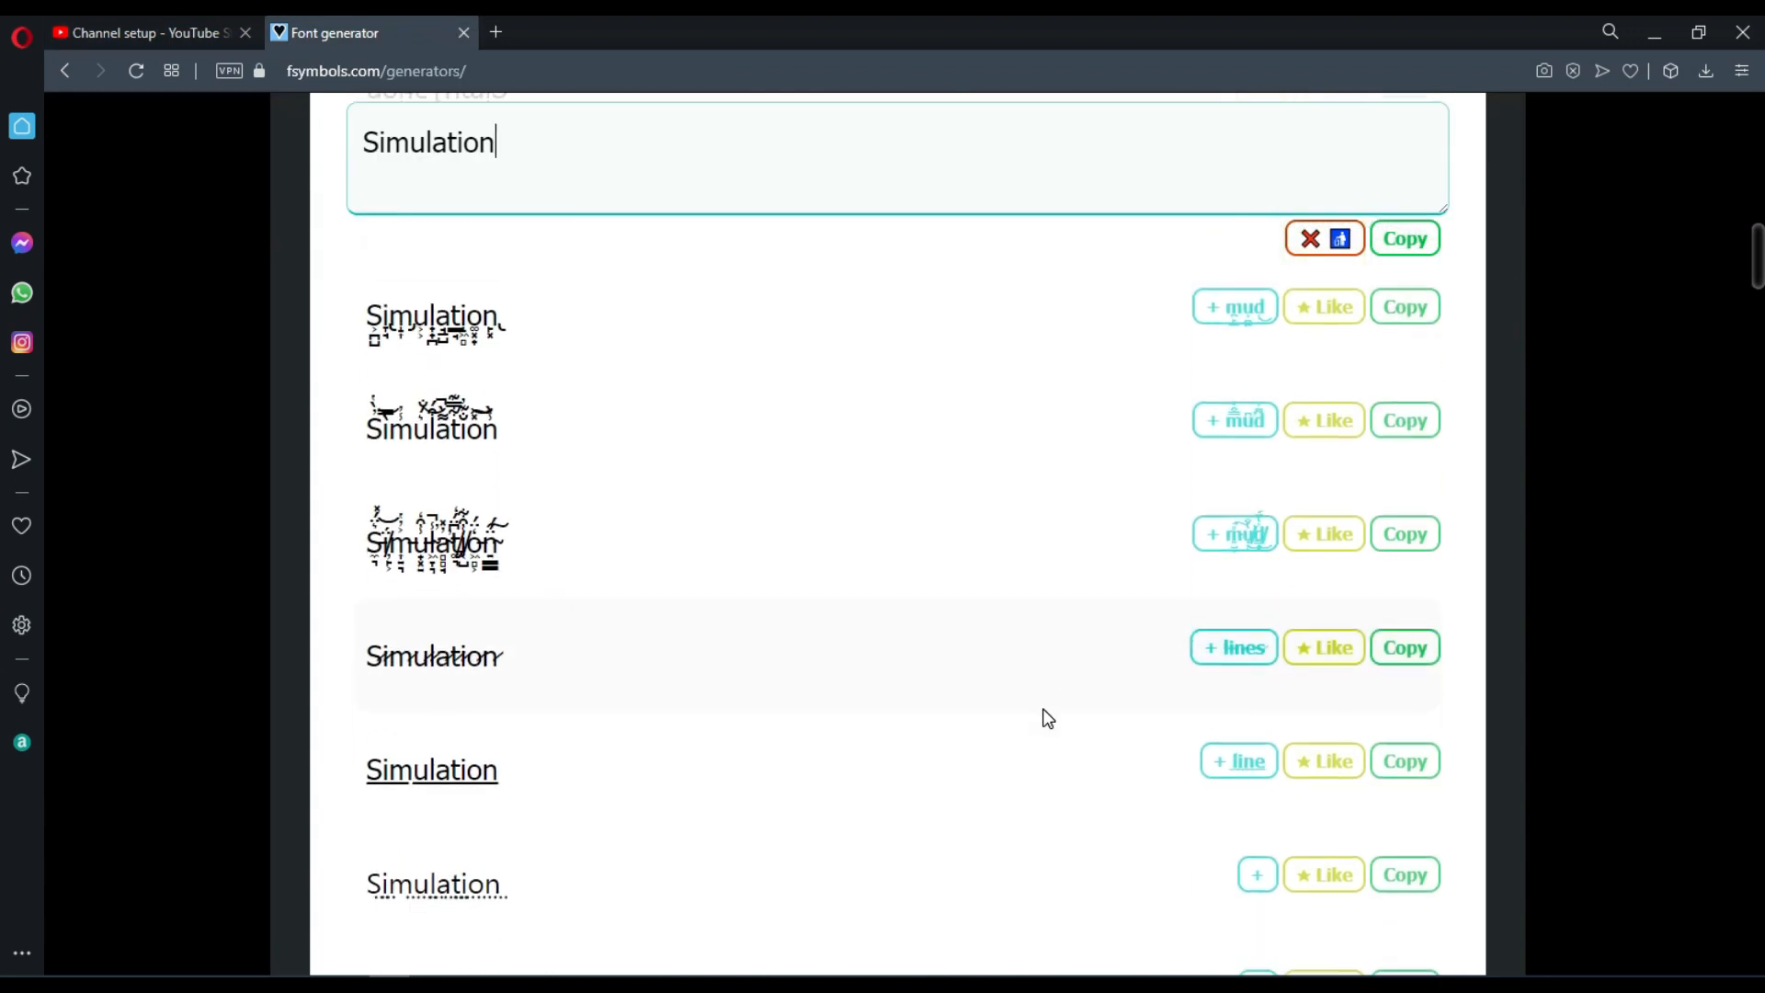
Copy the filled-square style of "Simulation" from the font generator and paste it above the block-letter GAME in the channel description.
{"action": "scroll", "coordinate": [1041, 708], "scroll_direction": "down", "scroll_amount": 10}
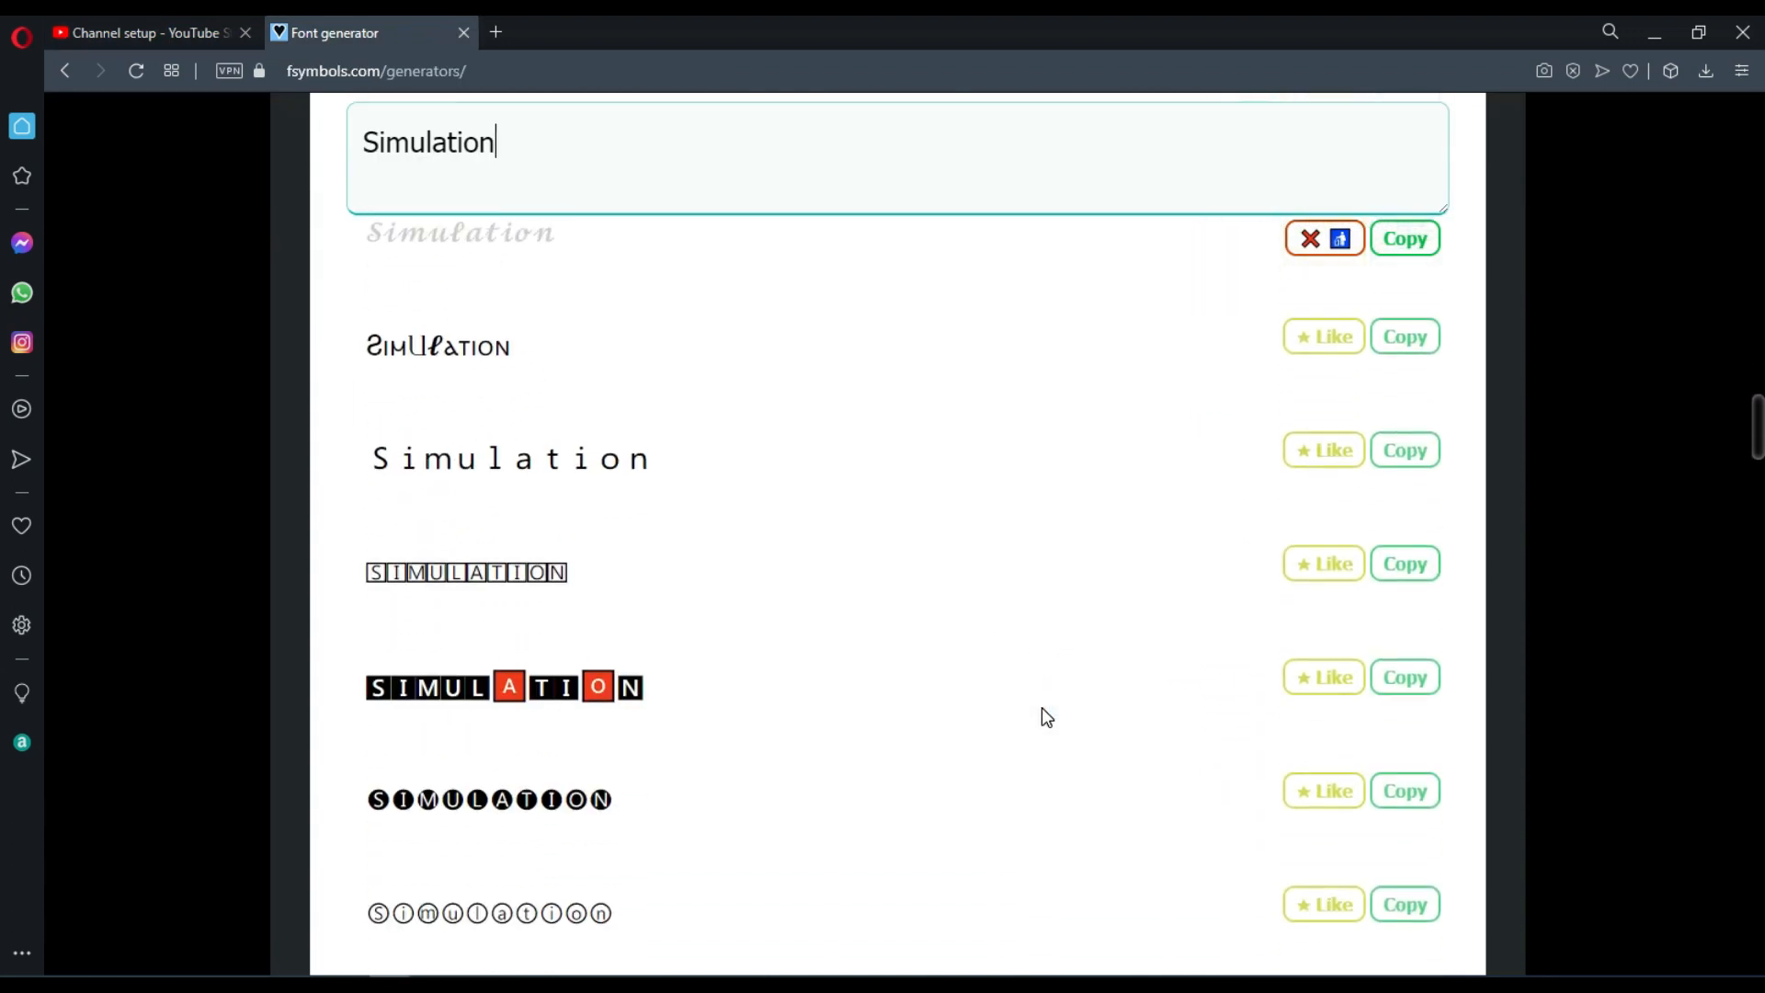
{"action": "left_click", "coordinate": [1405, 683]}
{"action": "left_click", "coordinate": [90, 31]}
{"action": "scroll", "coordinate": [527, 450], "scroll_direction": "down", "scroll_amount": 11}
{"action": "scroll", "coordinate": [528, 450], "scroll_direction": "up", "scroll_amount": 1}
{"action": "left_click", "coordinate": [531, 269]}
{"action": "key", "text": "ctrl+v"}
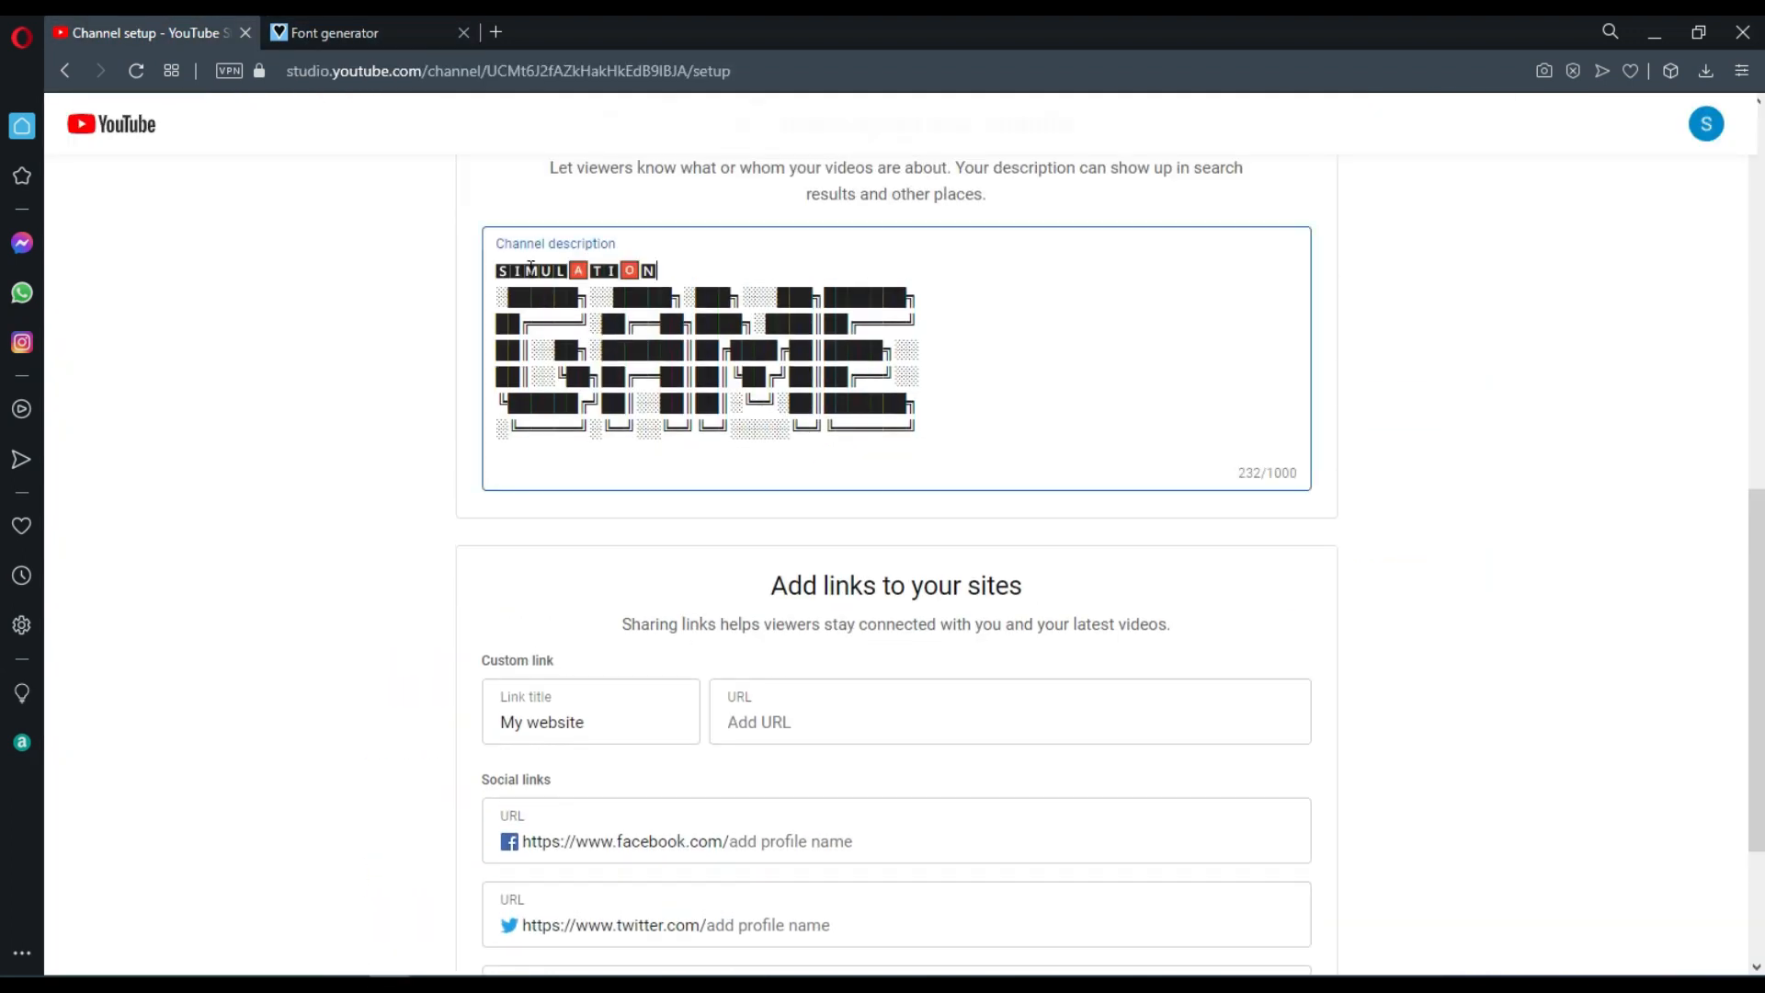
Paste the prepared text with the Topics box and "Join over Community" line into the channel description.
{"action": "key", "text": "Return"}
{"action": "key", "text": "ctrl+v"}
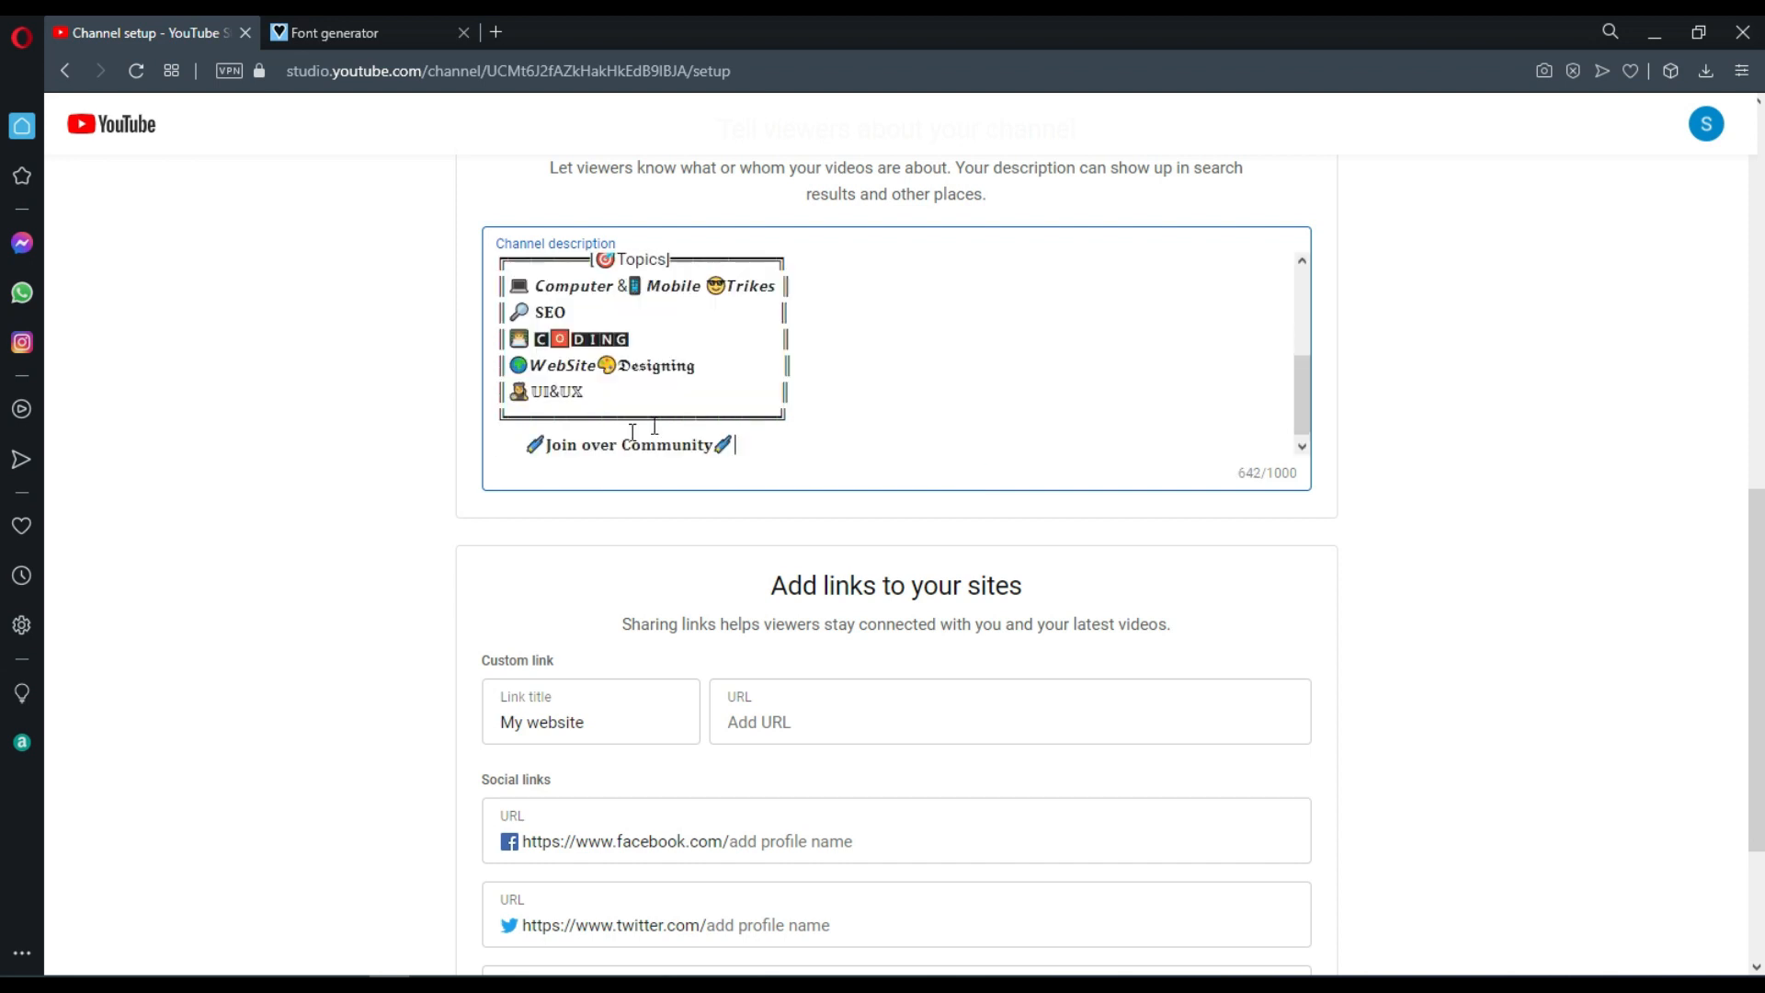
{"action": "mouse_move", "coordinate": [1305, 379]}
{"action": "left_mouse_down"}
{"action": "mouse_move", "coordinate": [1295, 296]}
{"action": "mouse_move", "coordinate": [1301, 384]}
{"action": "left_mouse_up"}
{"action": "left_click_drag", "start_coordinate": [1754, 645], "coordinate": [1726, 760]}
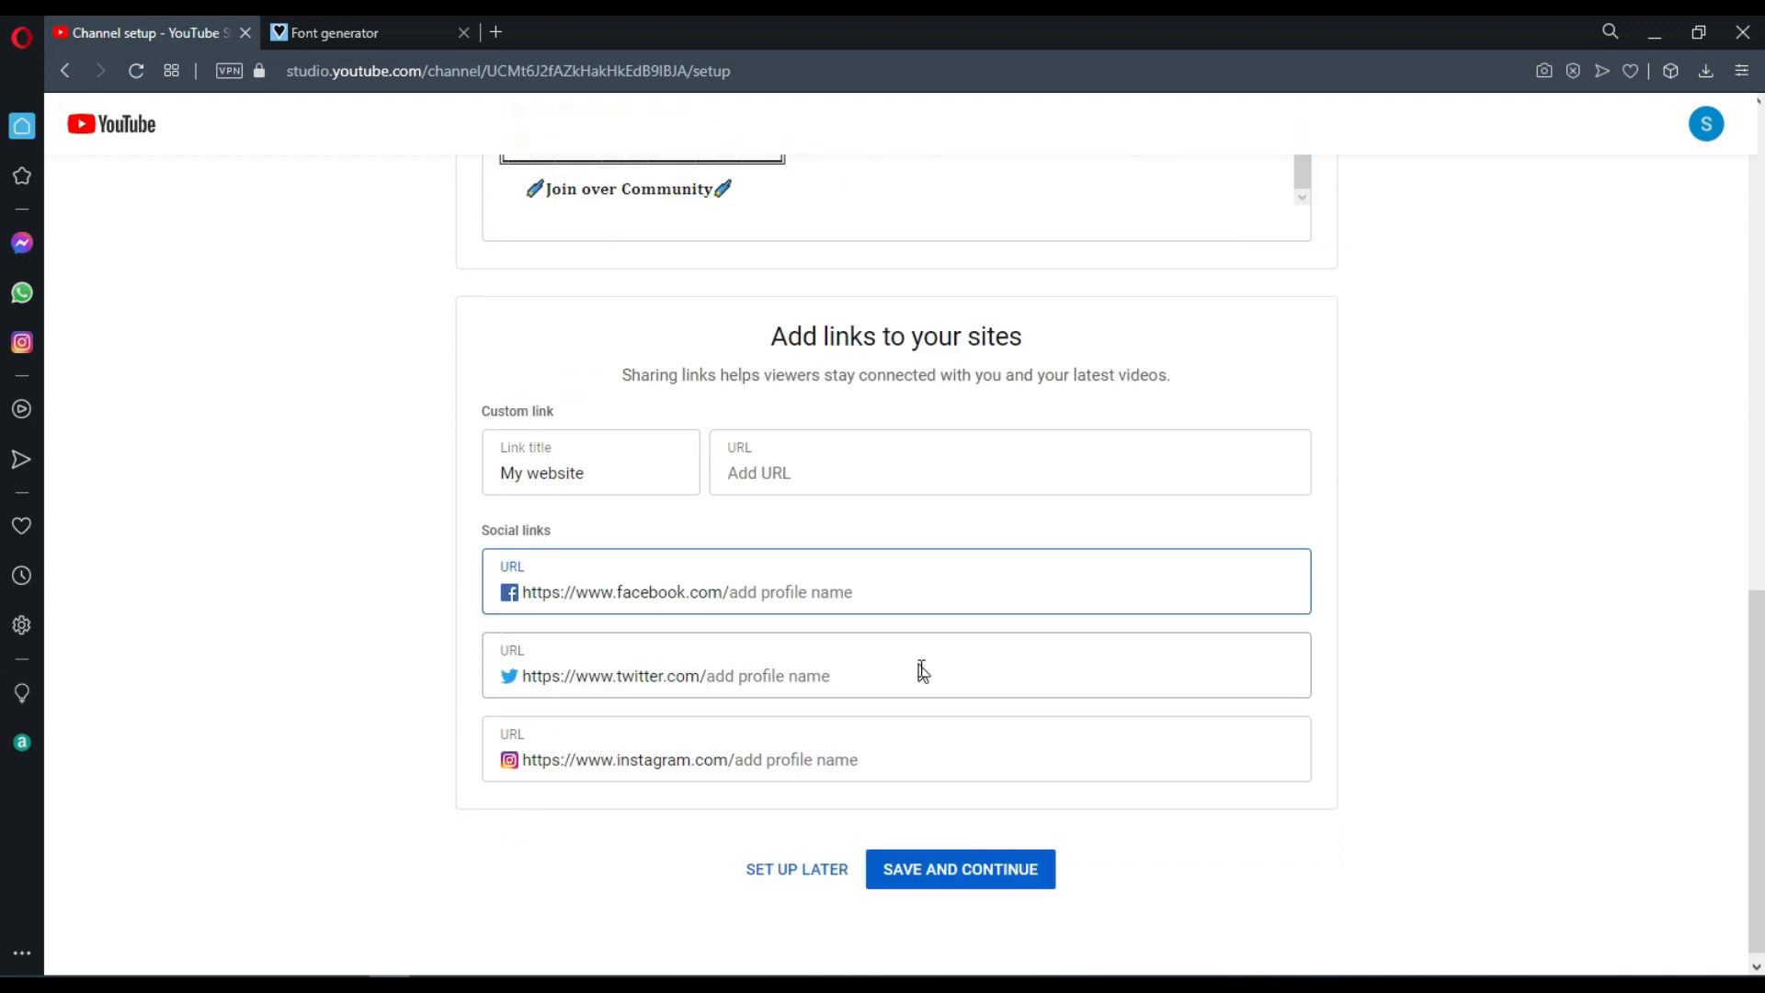
{"action": "type", "text": "Website"}
{"action": "left_click", "coordinate": [798, 478]}
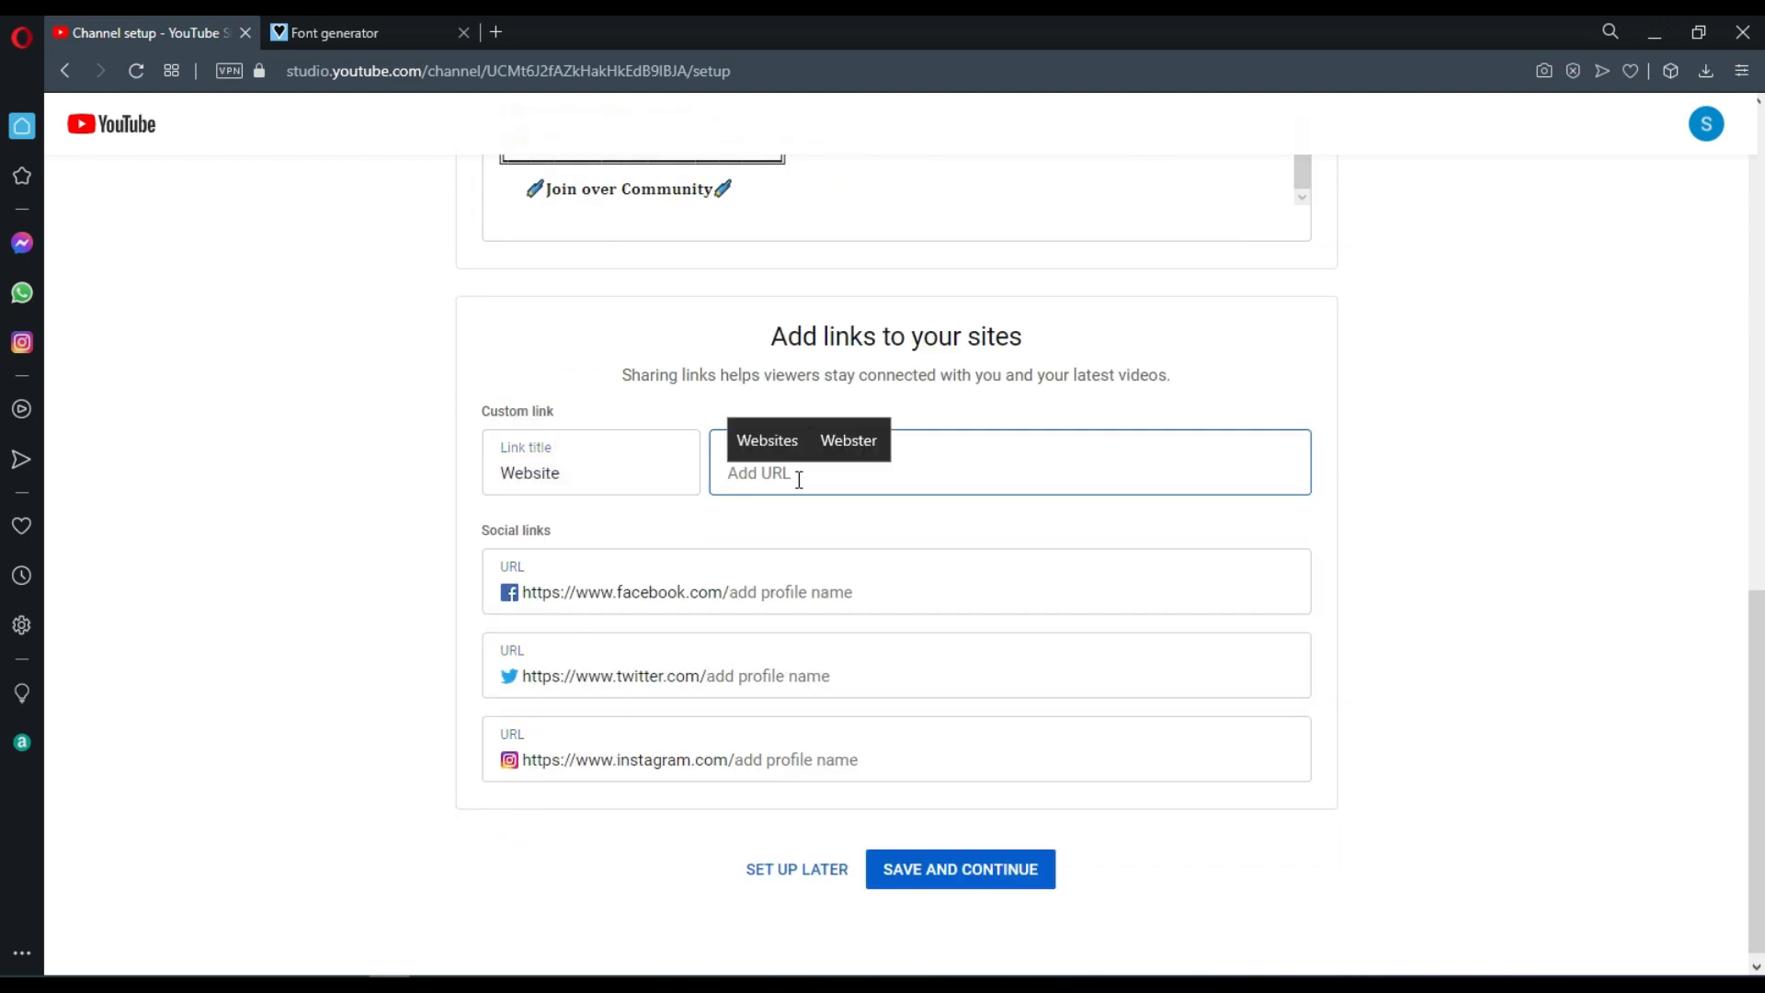
{"action": "type", "text": "therankm"}
{"action": "key", "text": "Home"}
{"action": "type", "text": "https://"}
{"action": "key", "text": "End"}
{"action": "type", "text": "e.com"}
Add the Facebook profile name to the social links, correct its format, and save the channel setup.
{"action": "left_click", "coordinate": [754, 598]}
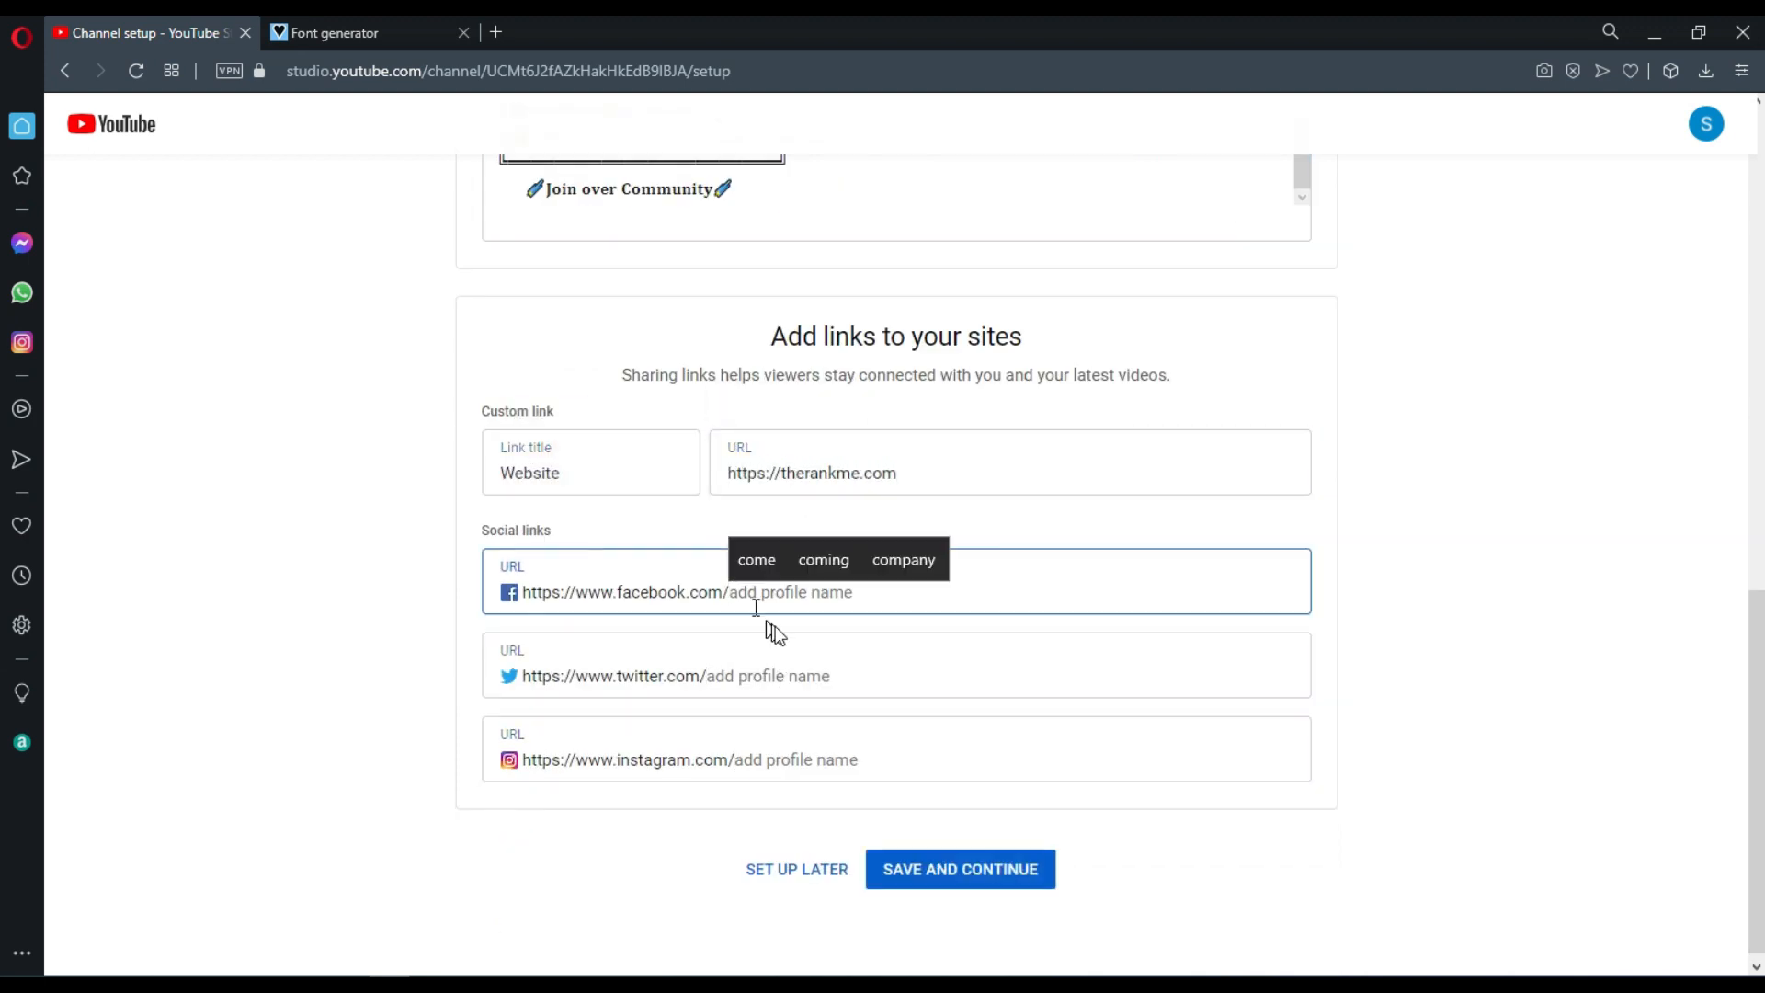
{"action": "key", "text": "ctrl+v"}
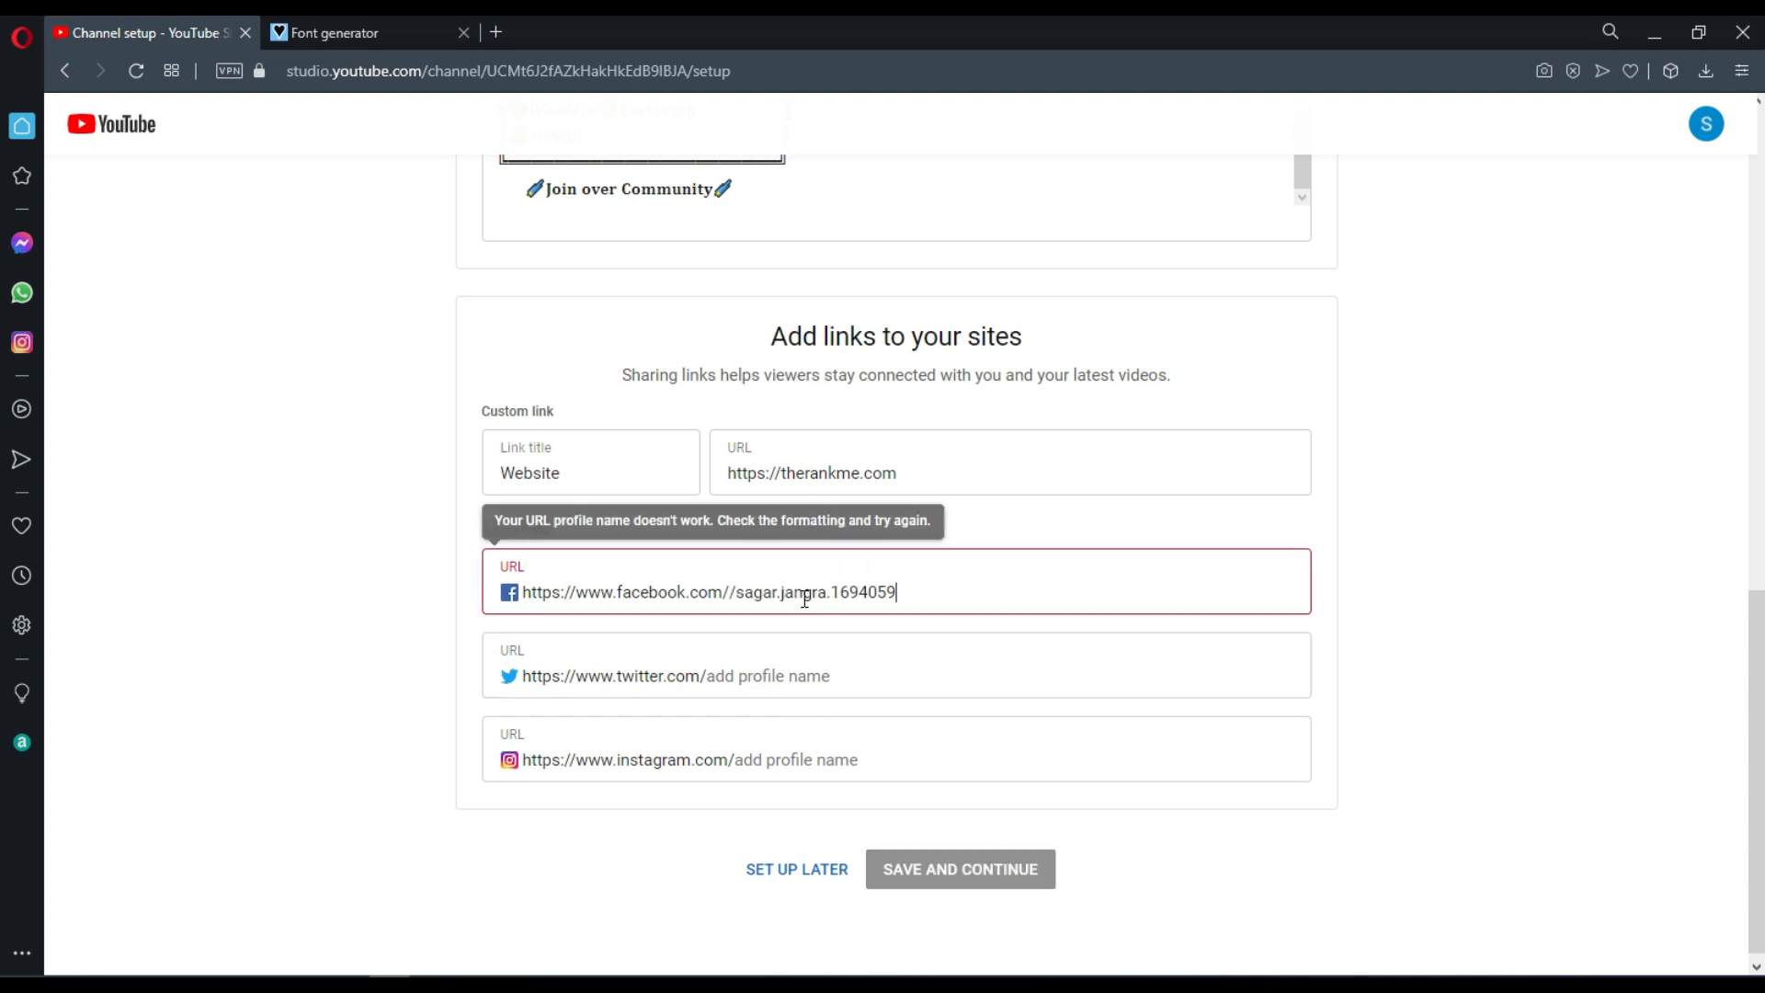
{"action": "key", "text": "BackSpace"}
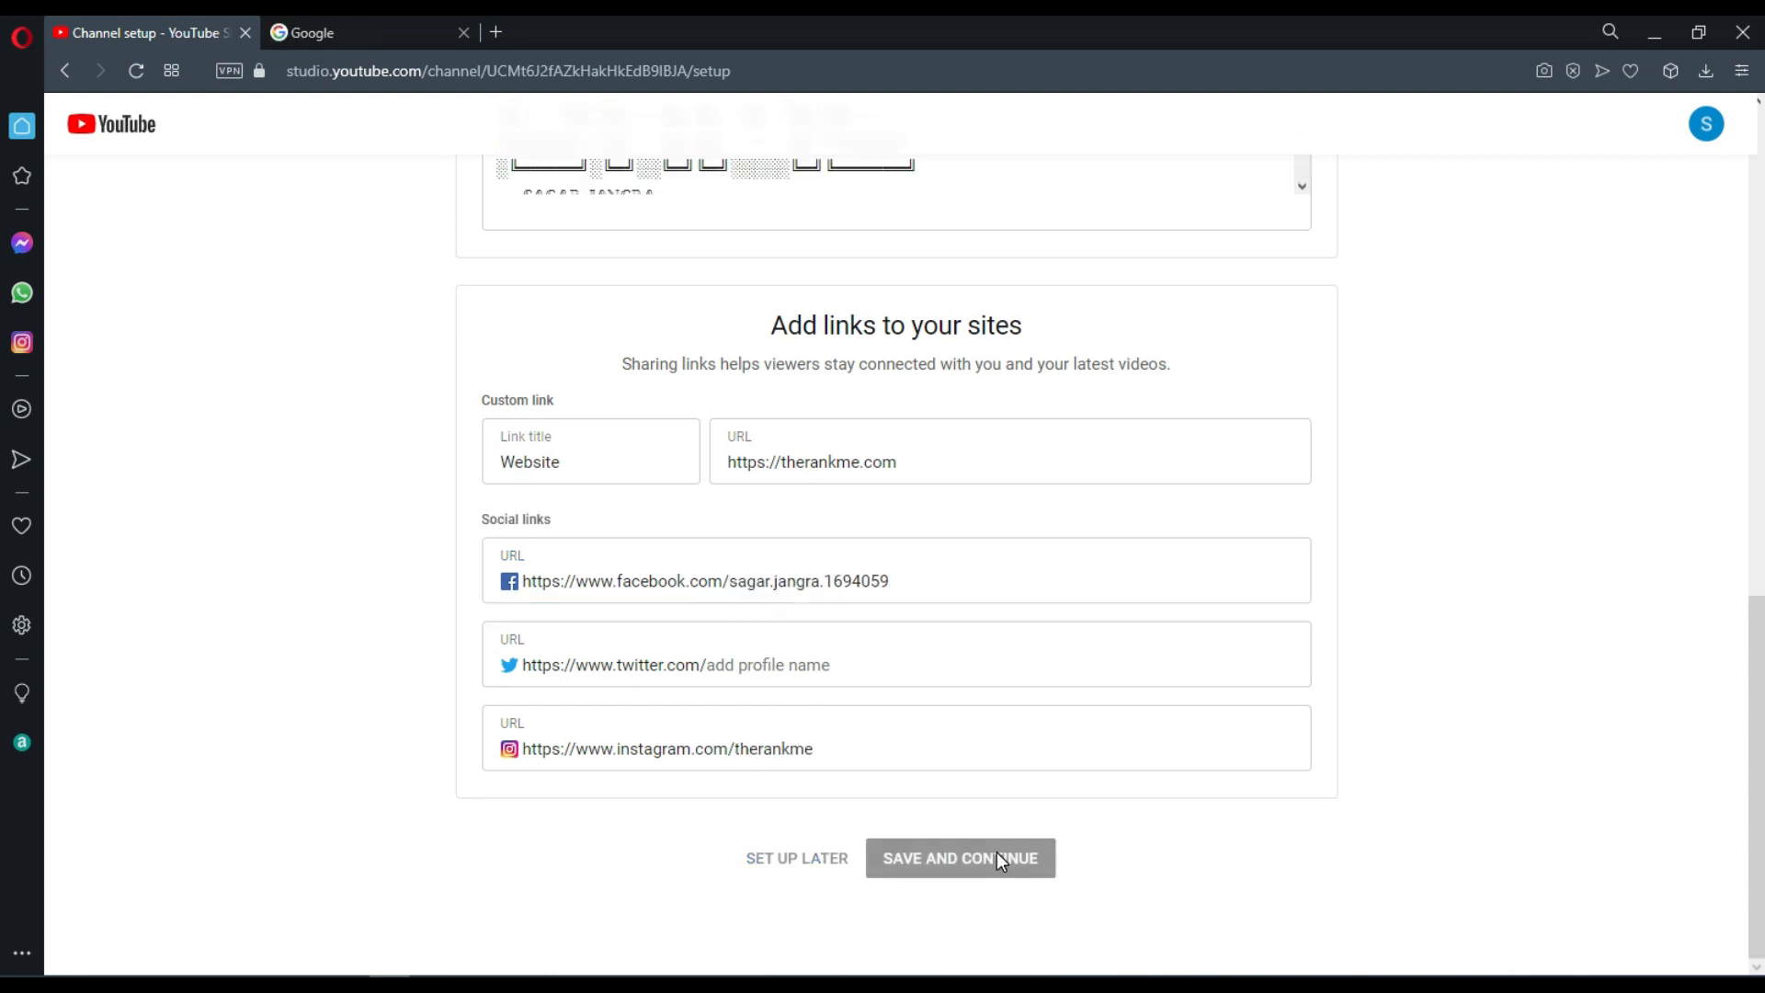
{"action": "left_click", "coordinate": [997, 858]}
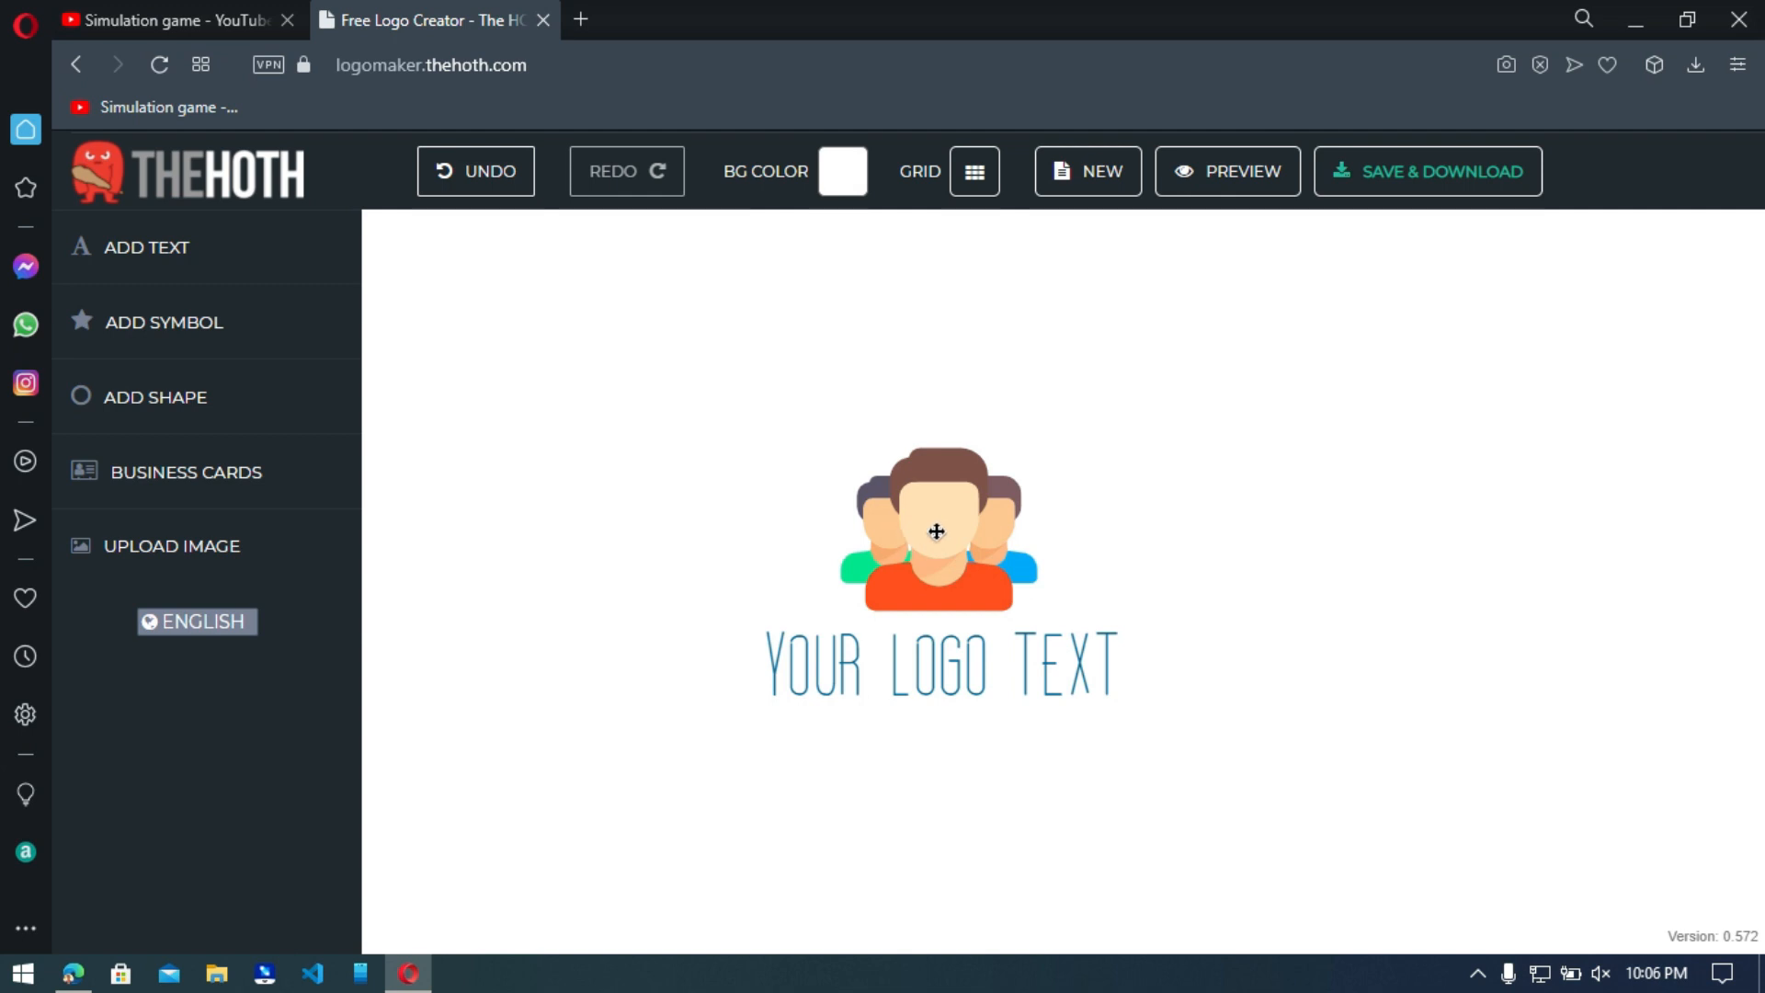
Replace the placeholder people symbol with the red phoenix and yellow sun symbol from the Games category.
{"action": "left_click", "coordinate": [906, 520]}
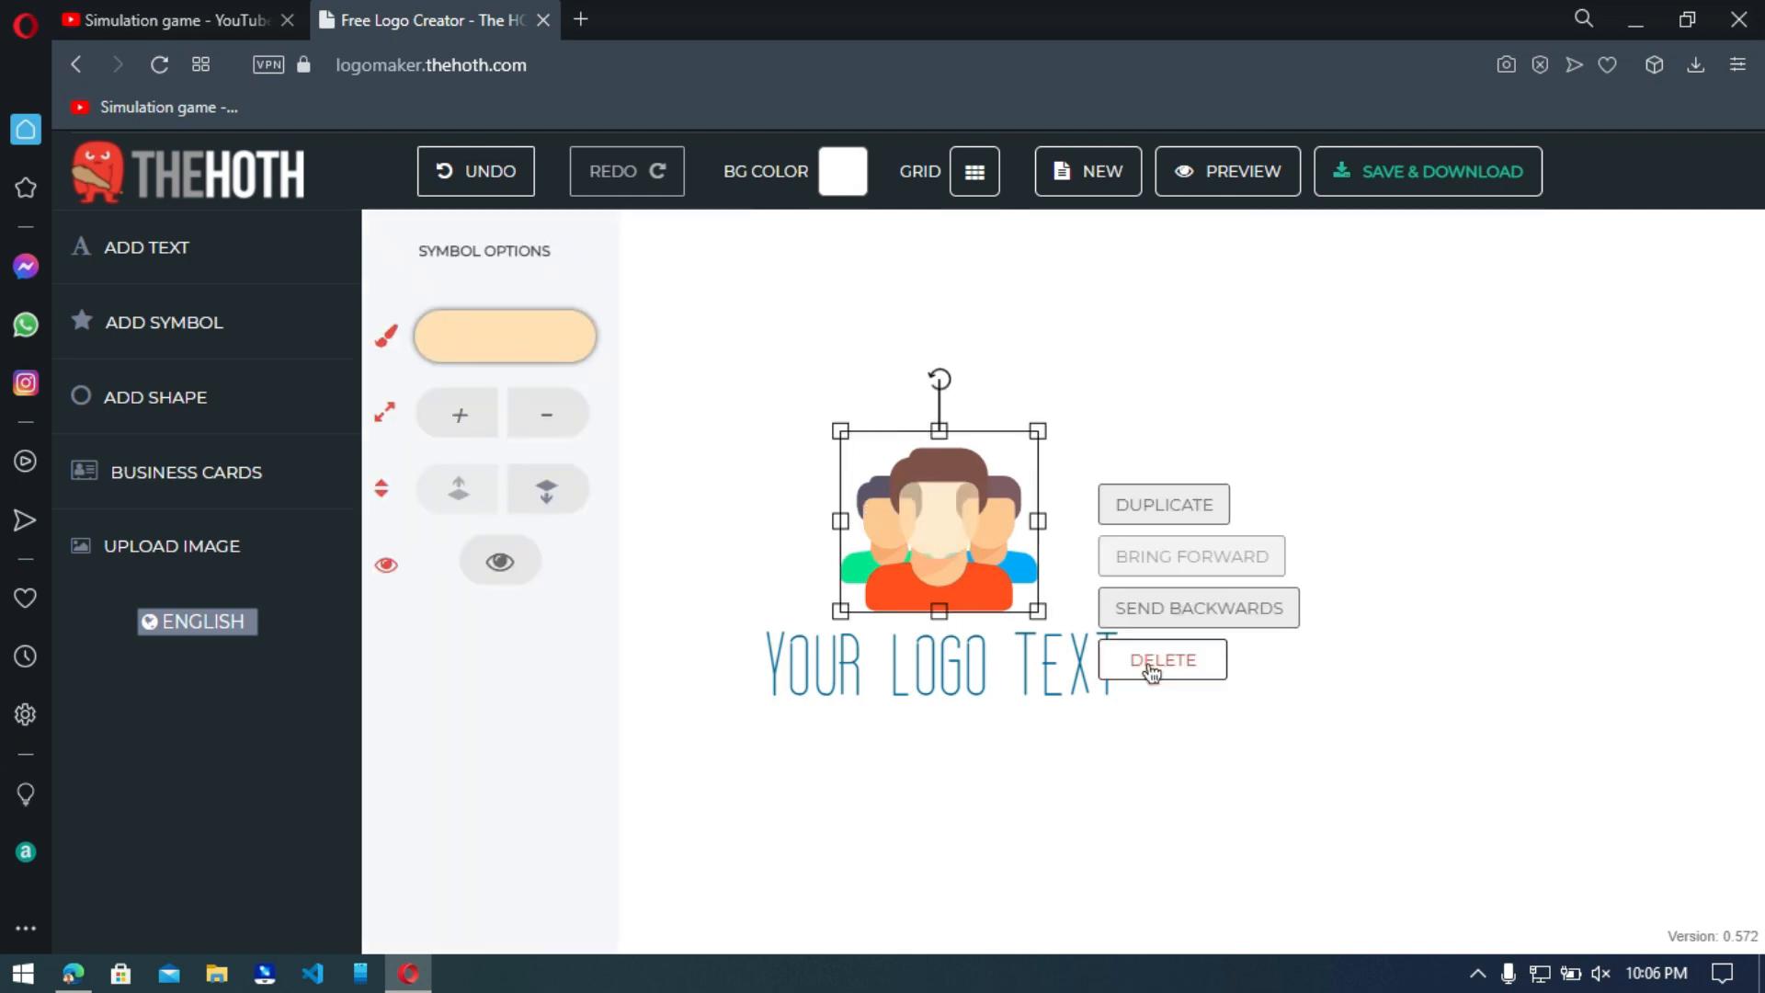
{"action": "left_click", "coordinate": [1149, 662]}
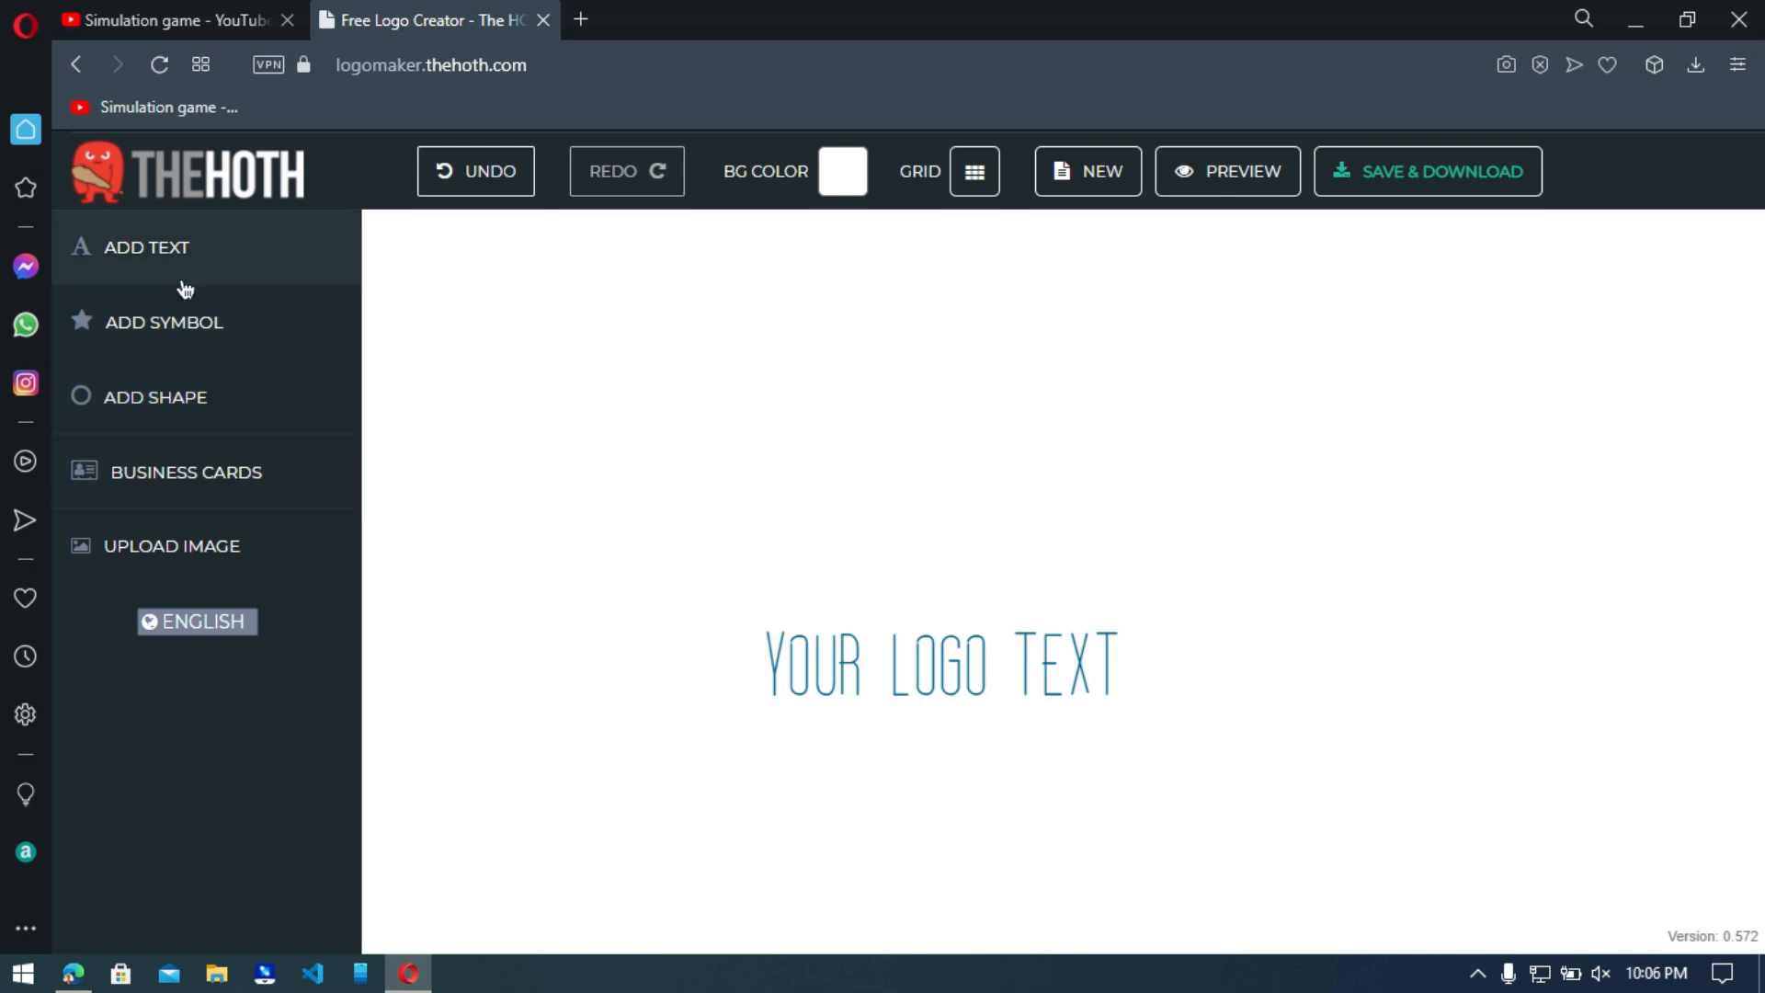
{"action": "left_click", "coordinate": [163, 331]}
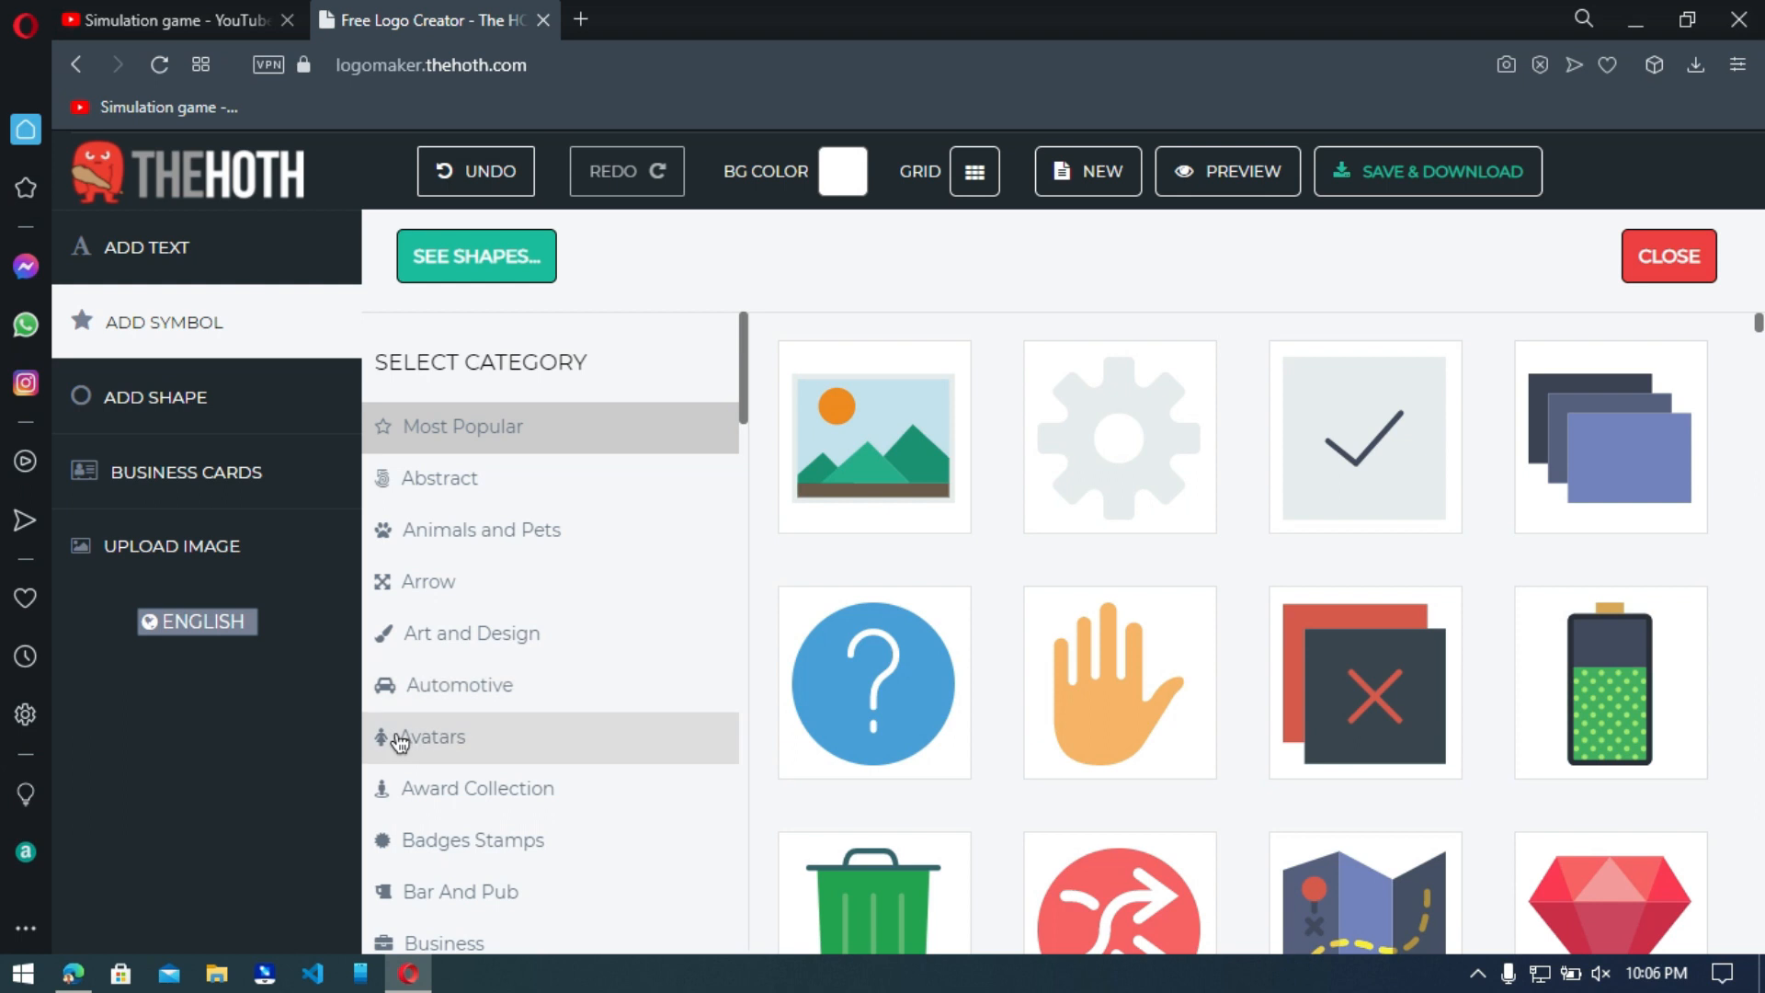
{"action": "scroll", "coordinate": [454, 842], "scroll_direction": "down", "scroll_amount": 2}
{"action": "scroll", "coordinate": [453, 842], "scroll_direction": "down", "scroll_amount": 10}
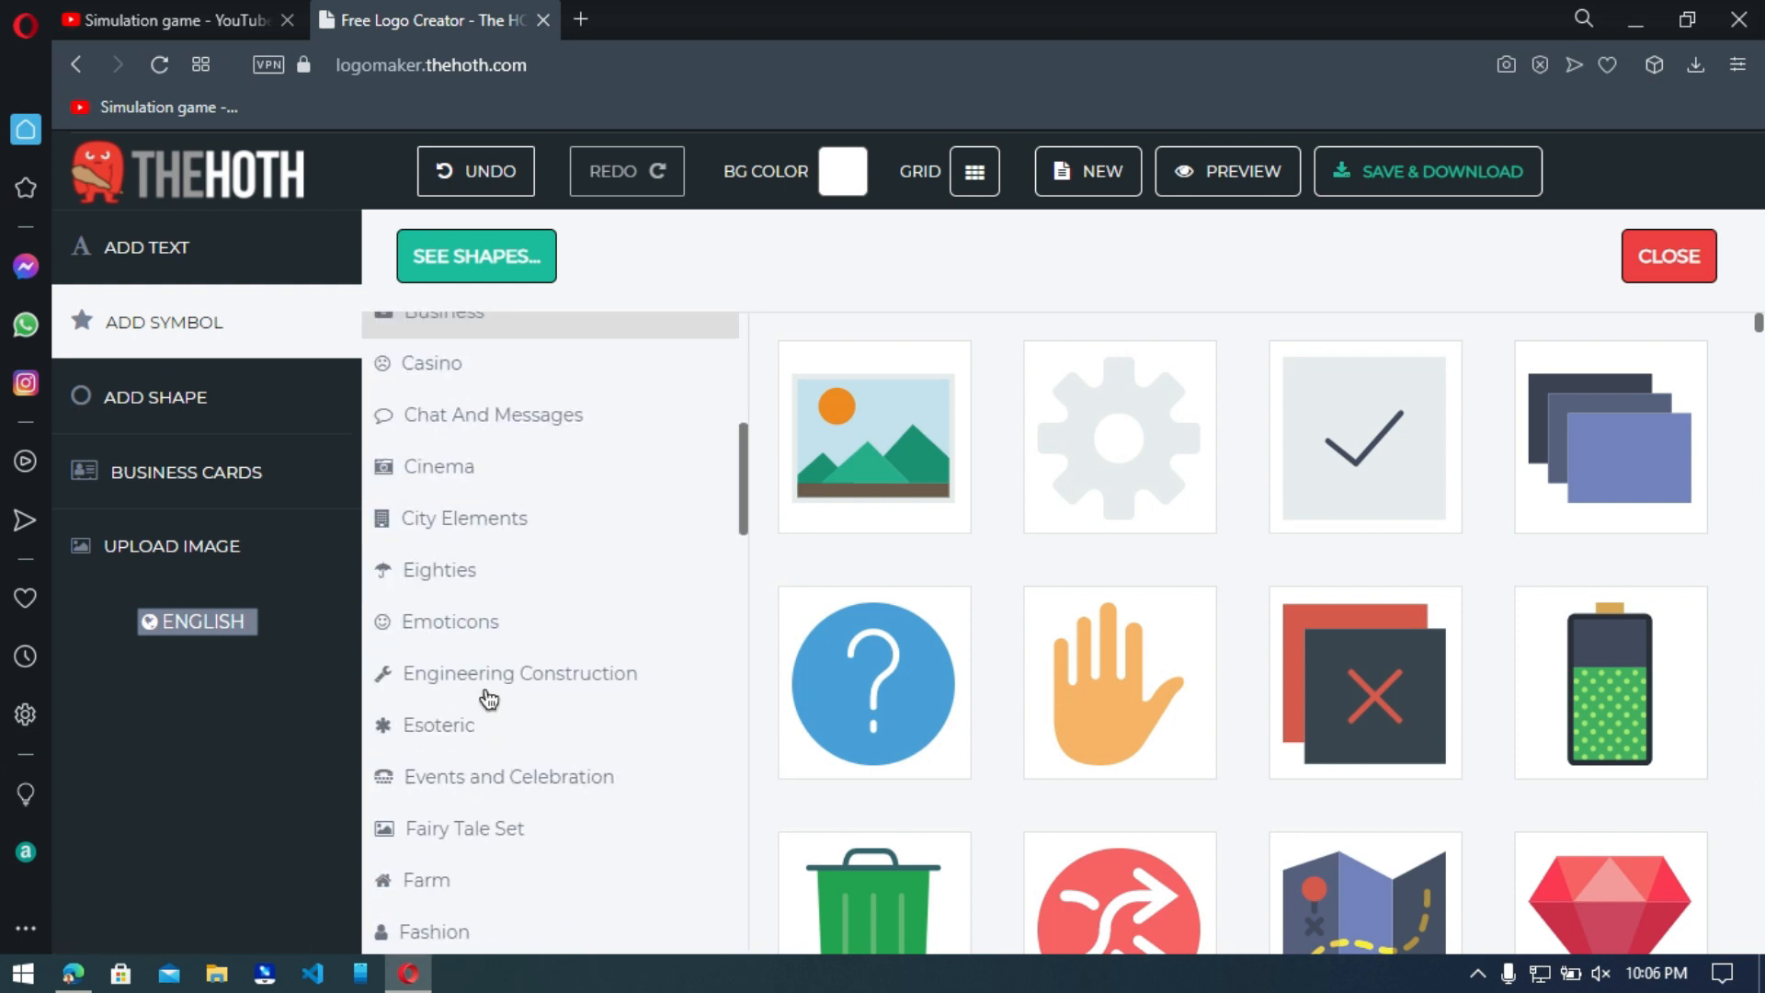
{"action": "left_click", "coordinate": [478, 614]}
{"action": "scroll", "coordinate": [1084, 564], "scroll_direction": "down", "scroll_amount": 3}
{"action": "scroll", "coordinate": [1085, 564], "scroll_direction": "down", "scroll_amount": 9}
{"action": "scroll", "coordinate": [1094, 555], "scroll_direction": "up", "scroll_amount": 20}
{"action": "scroll", "coordinate": [1098, 549], "scroll_direction": "down", "scroll_amount": 15}
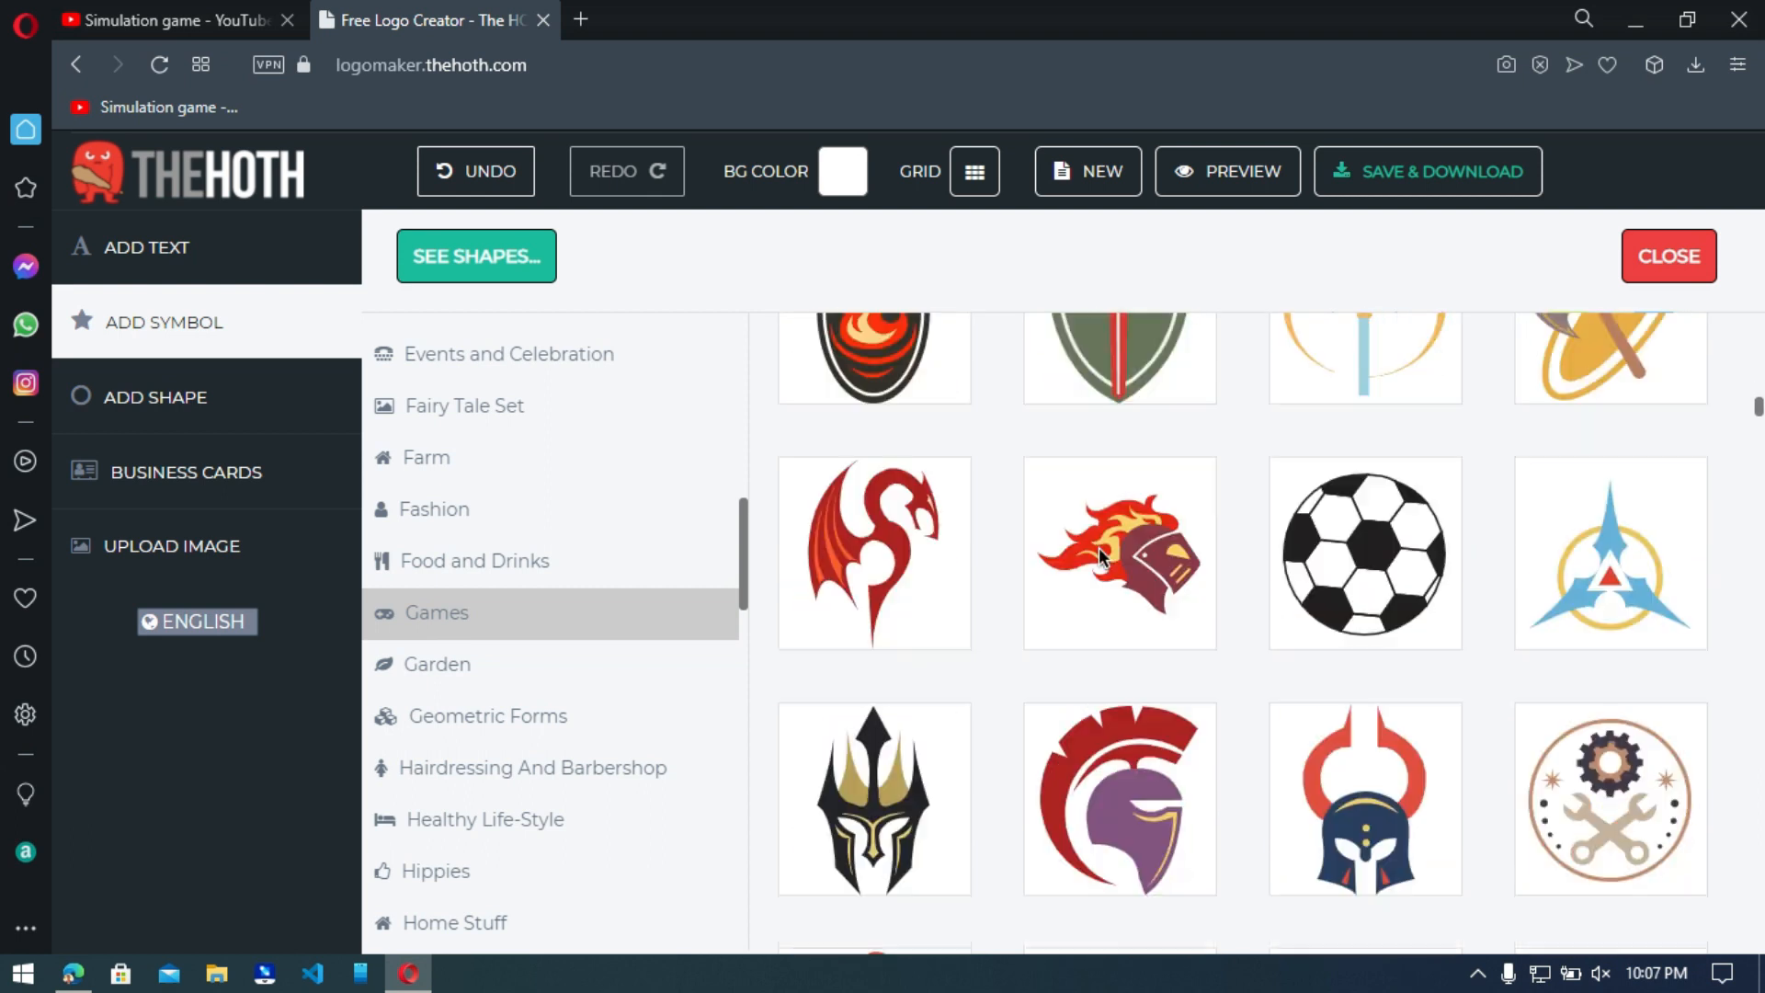
{"action": "scroll", "coordinate": [1103, 545], "scroll_direction": "down", "scroll_amount": 2}
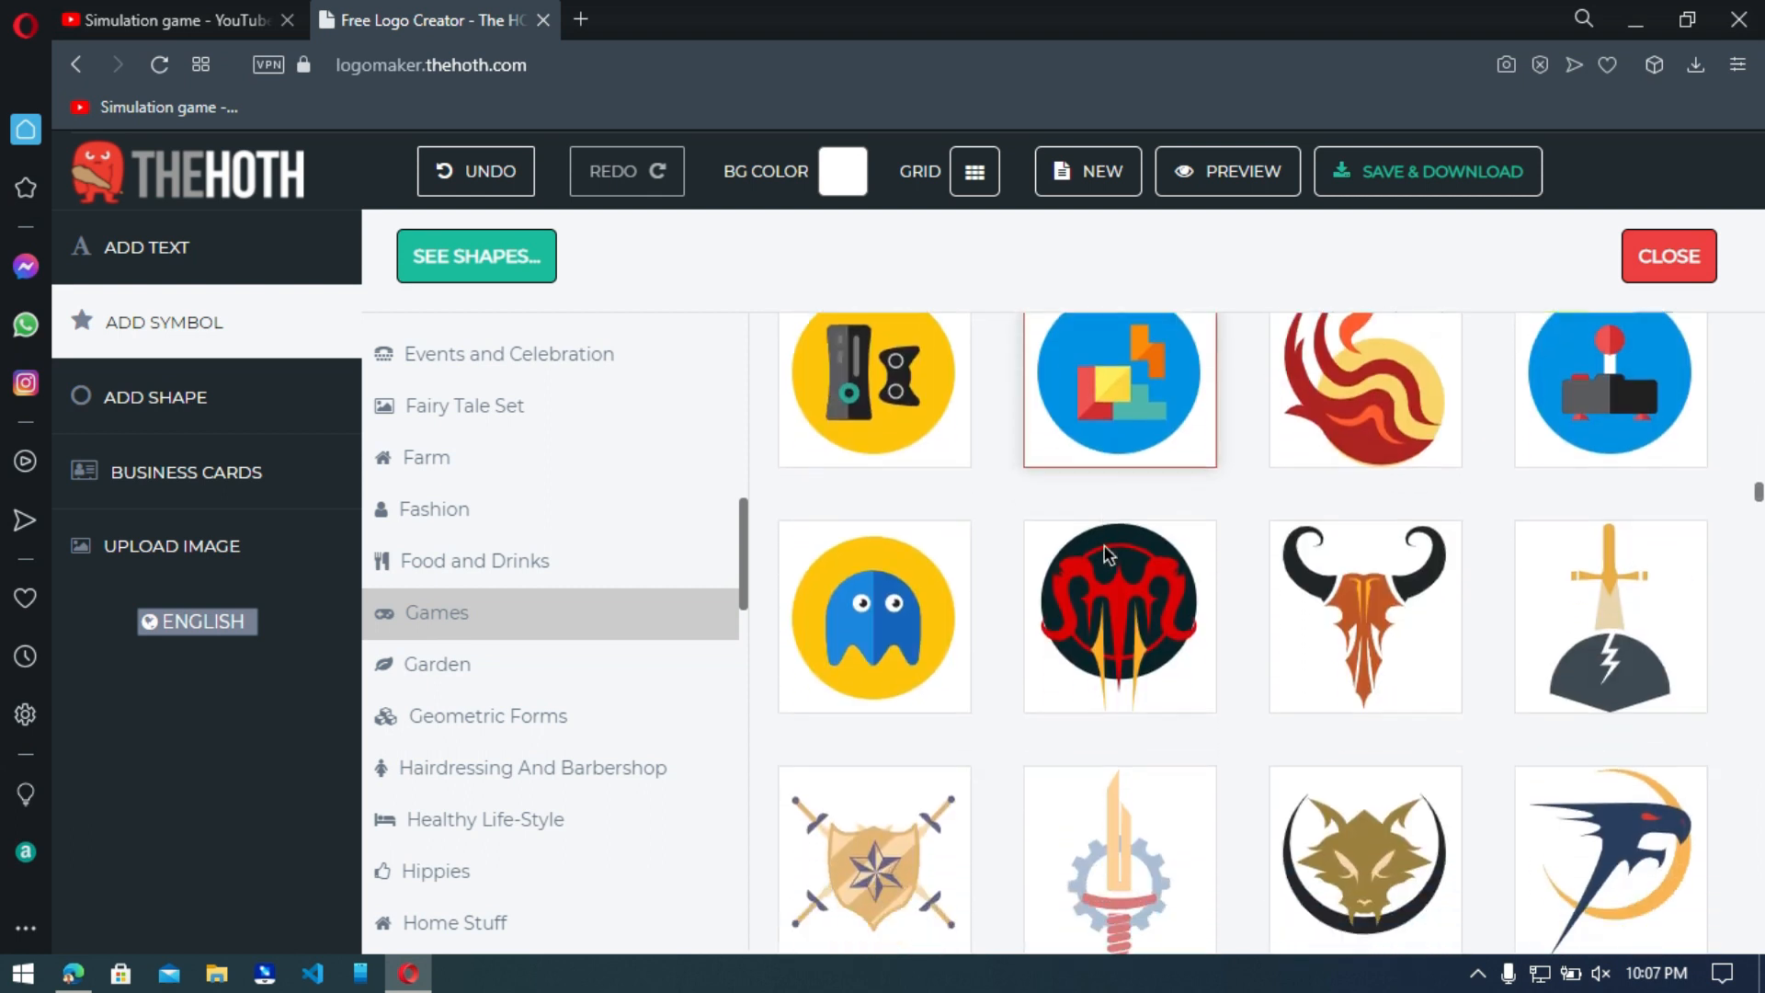
{"action": "scroll", "coordinate": [1123, 538], "scroll_direction": "up", "scroll_amount": 3}
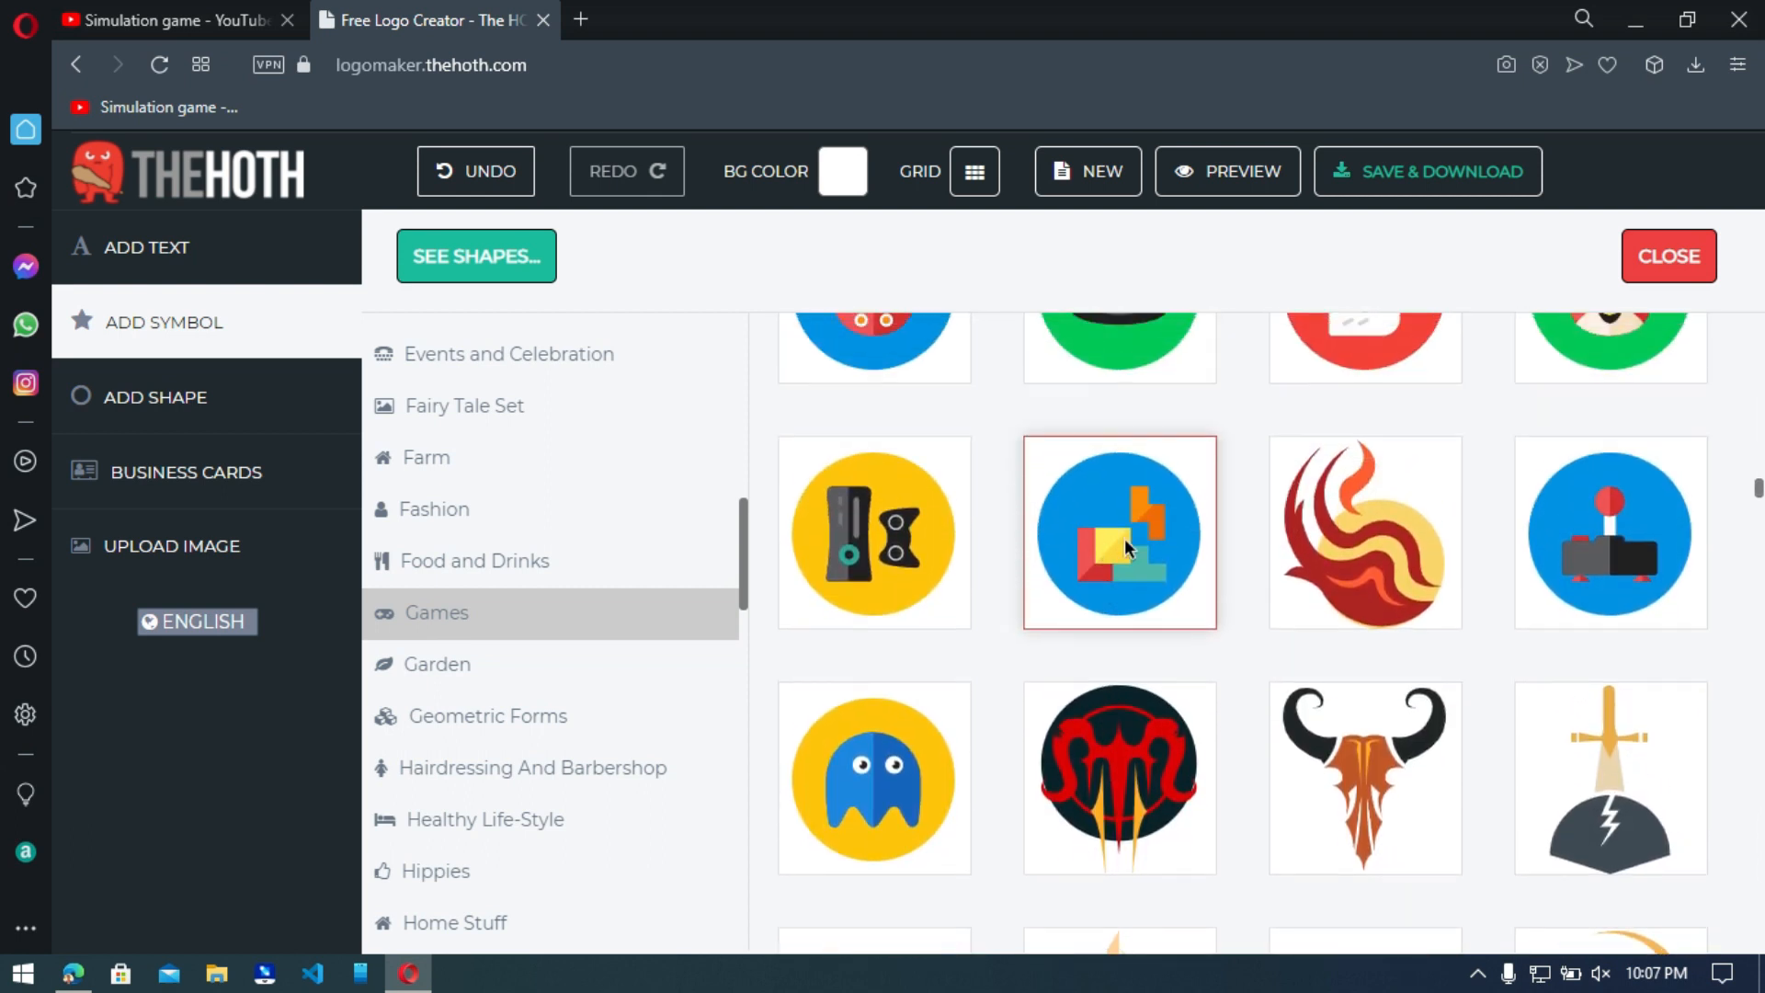
{"action": "left_click", "coordinate": [1364, 564]}
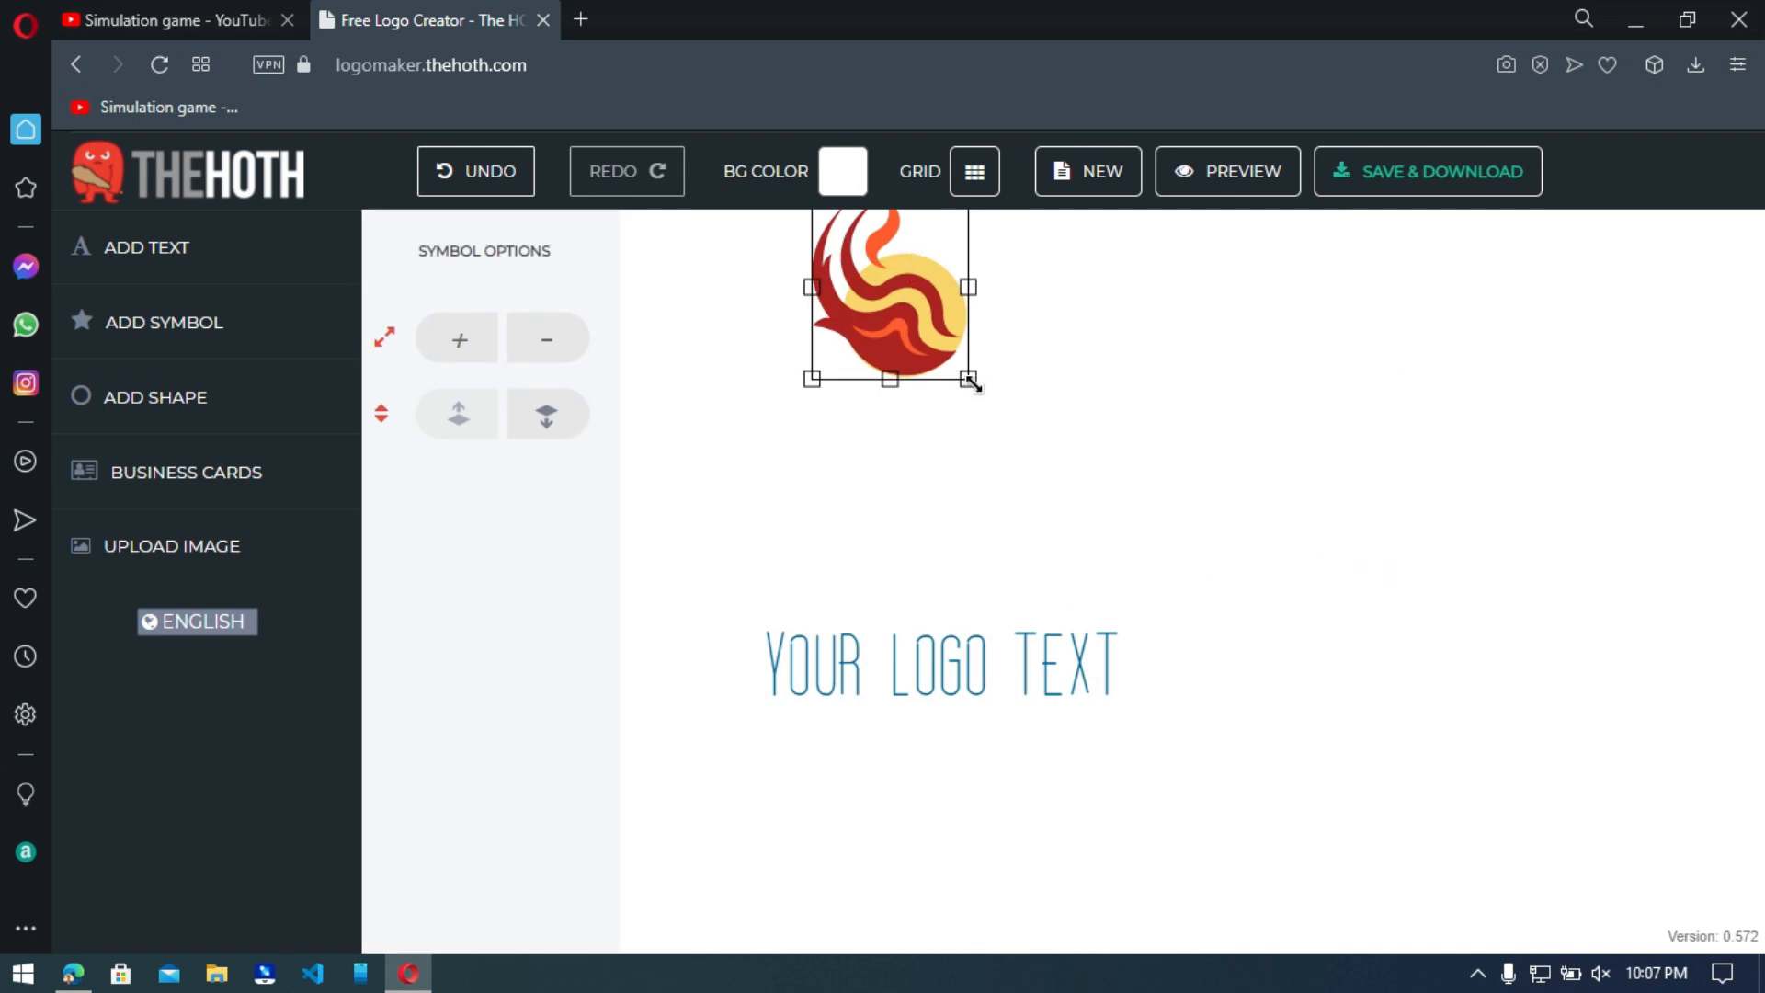
Enlarge the phoenix symbol and move it just above the logo text.
{"action": "left_click_drag", "start_coordinate": [1016, 401], "coordinate": [1078, 439]}
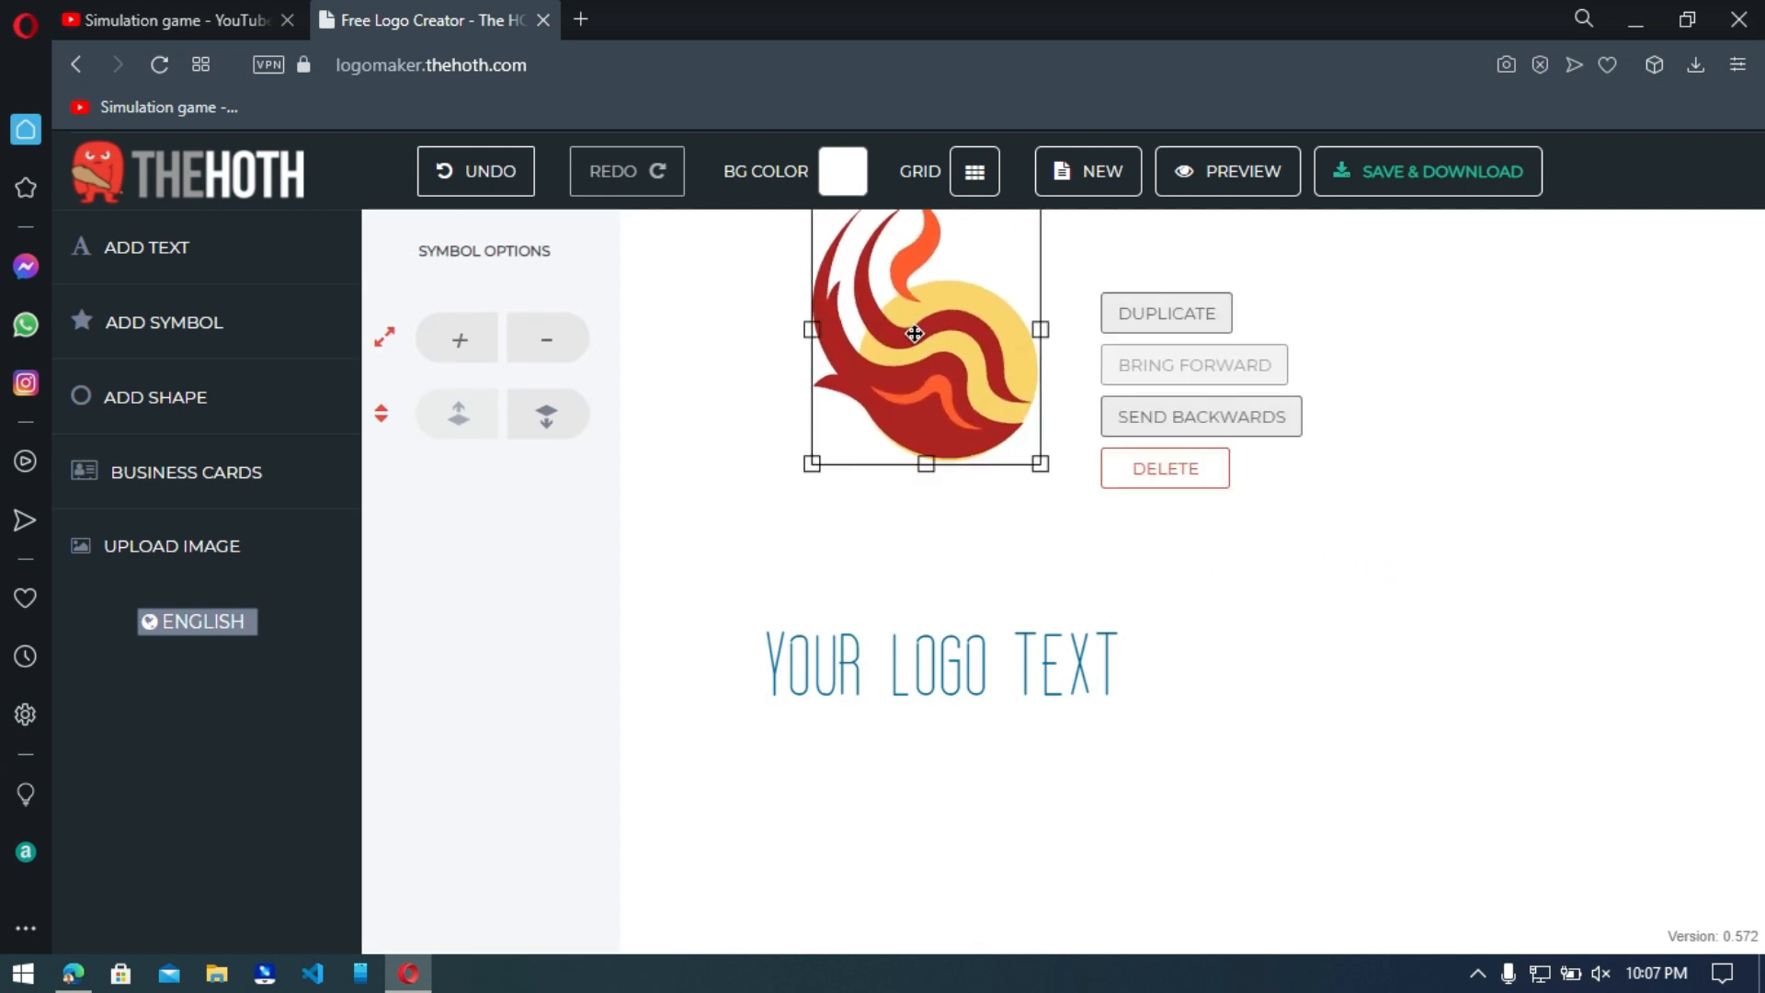
{"action": "left_click_drag", "start_coordinate": [915, 342], "coordinate": [959, 450]}
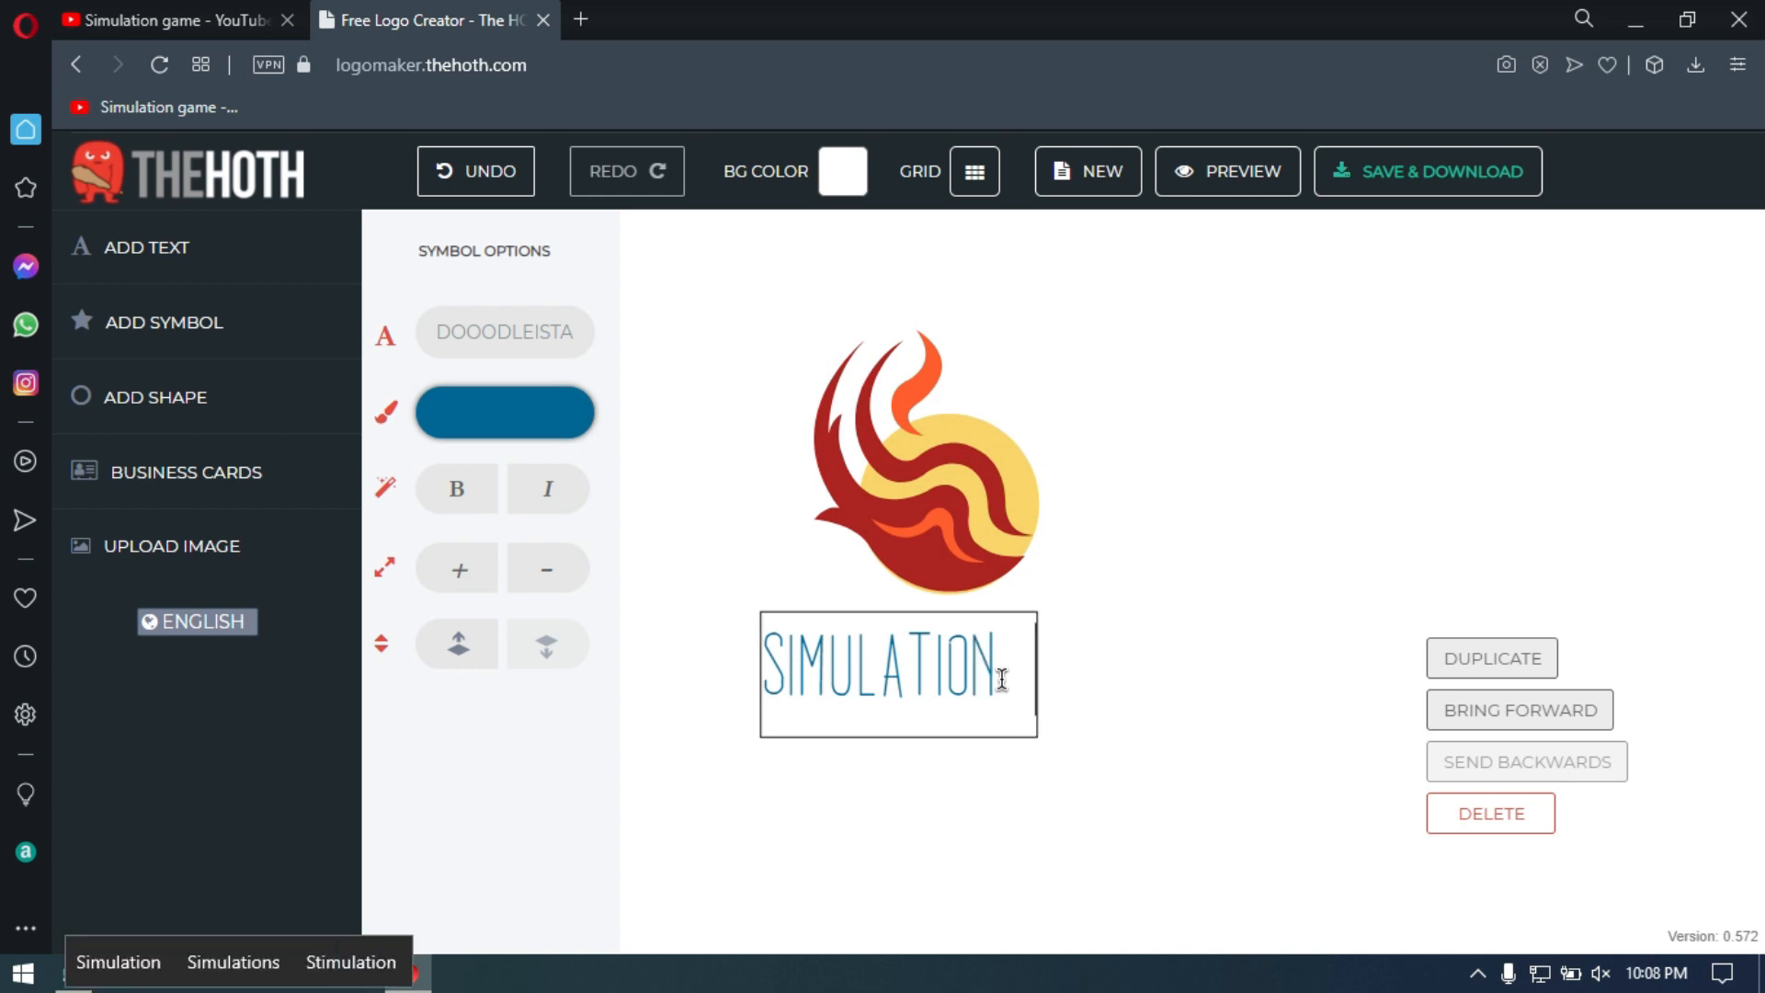
Color the "Simulation" text orange and set its font to Kandide.
{"action": "left_click", "coordinate": [471, 413]}
{"action": "left_click_drag", "start_coordinate": [713, 589], "coordinate": [713, 603]}
{"action": "mouse_move", "coordinate": [669, 473]}
{"action": "left_mouse_down"}
{"action": "mouse_move", "coordinate": [700, 421]}
{"action": "mouse_move", "coordinate": [672, 450]}
{"action": "left_mouse_up"}
{"action": "left_click", "coordinate": [508, 339]}
{"action": "left_click", "coordinate": [436, 707]}
{"action": "scroll", "coordinate": [439, 798], "scroll_direction": "down", "scroll_amount": 5}
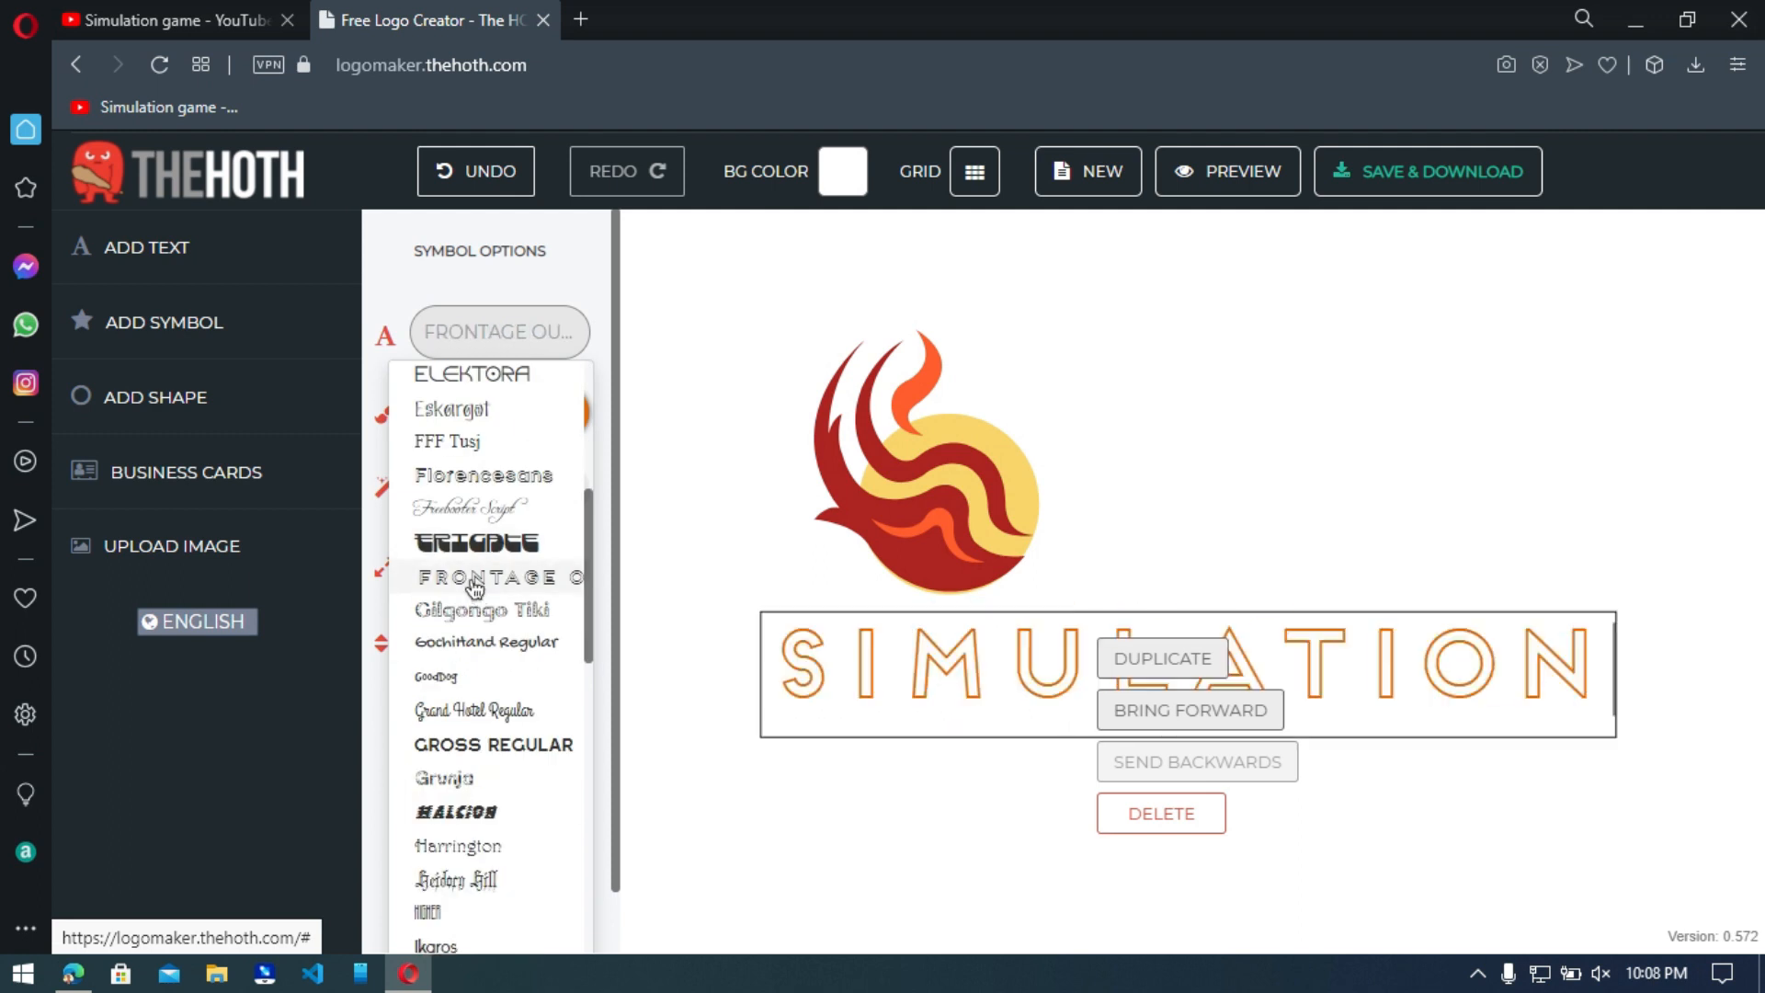
{"action": "scroll", "coordinate": [425, 841], "scroll_direction": "down", "scroll_amount": 3}
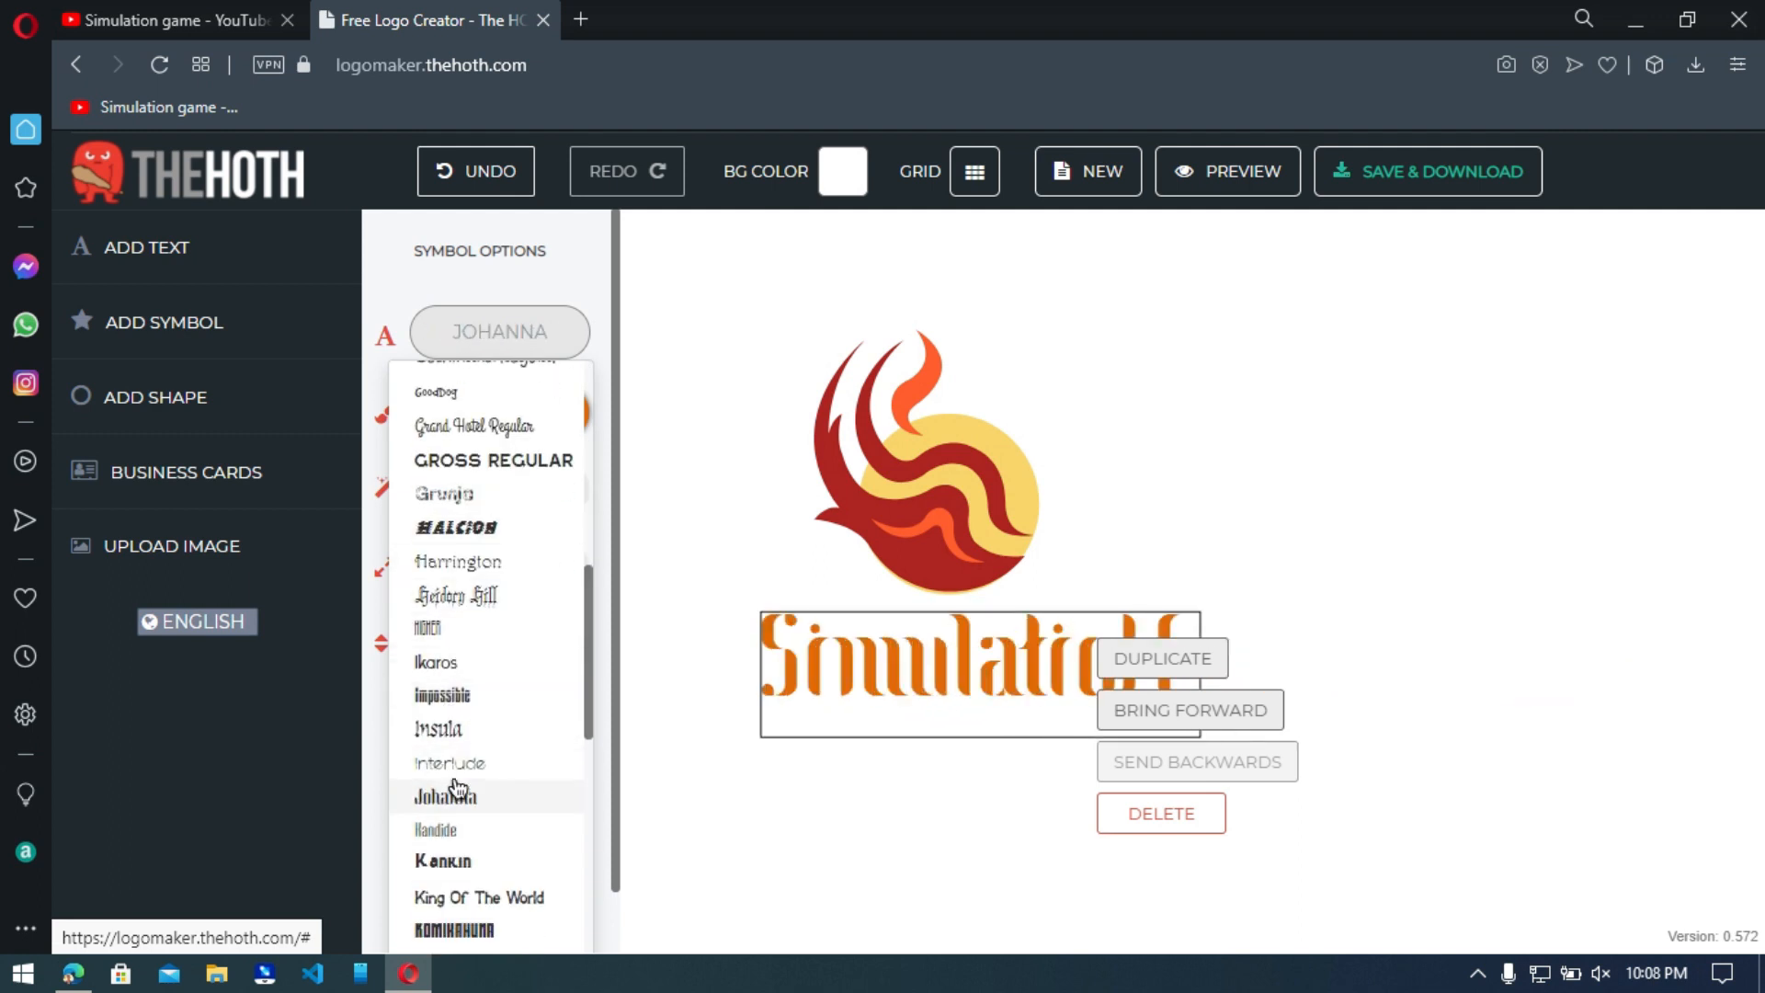
{"action": "left_click", "coordinate": [439, 828]}
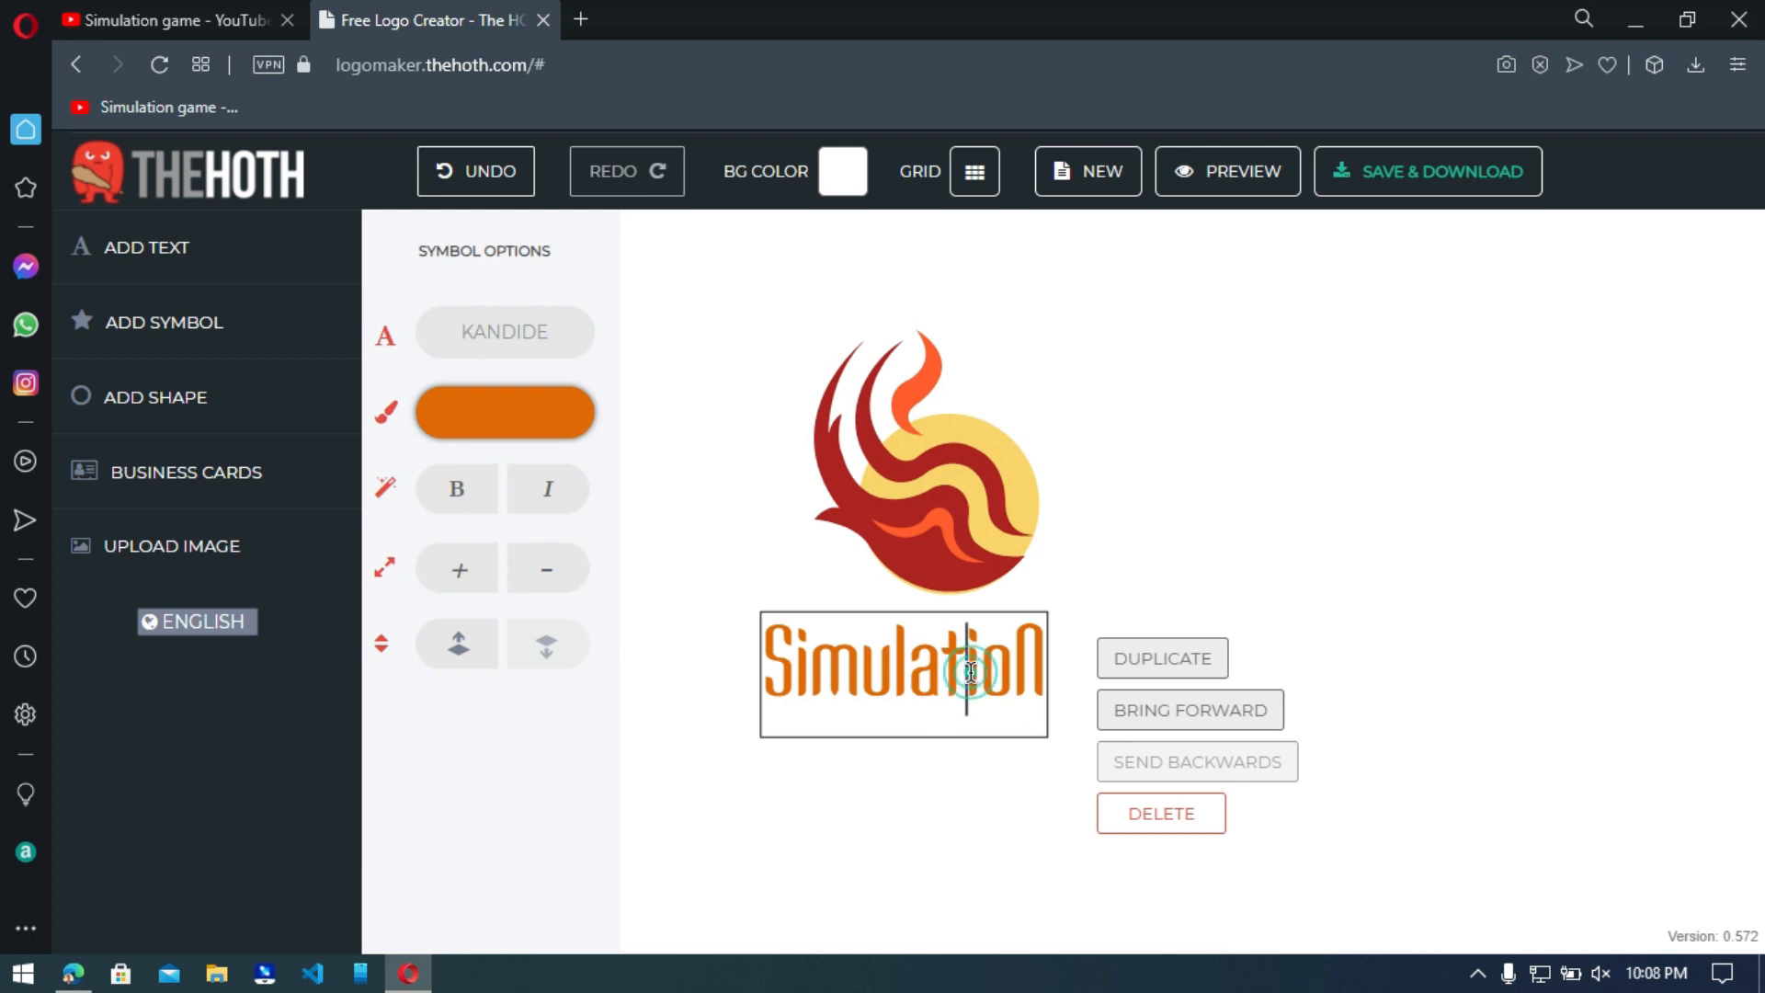
{"action": "left_click", "coordinate": [1049, 674]}
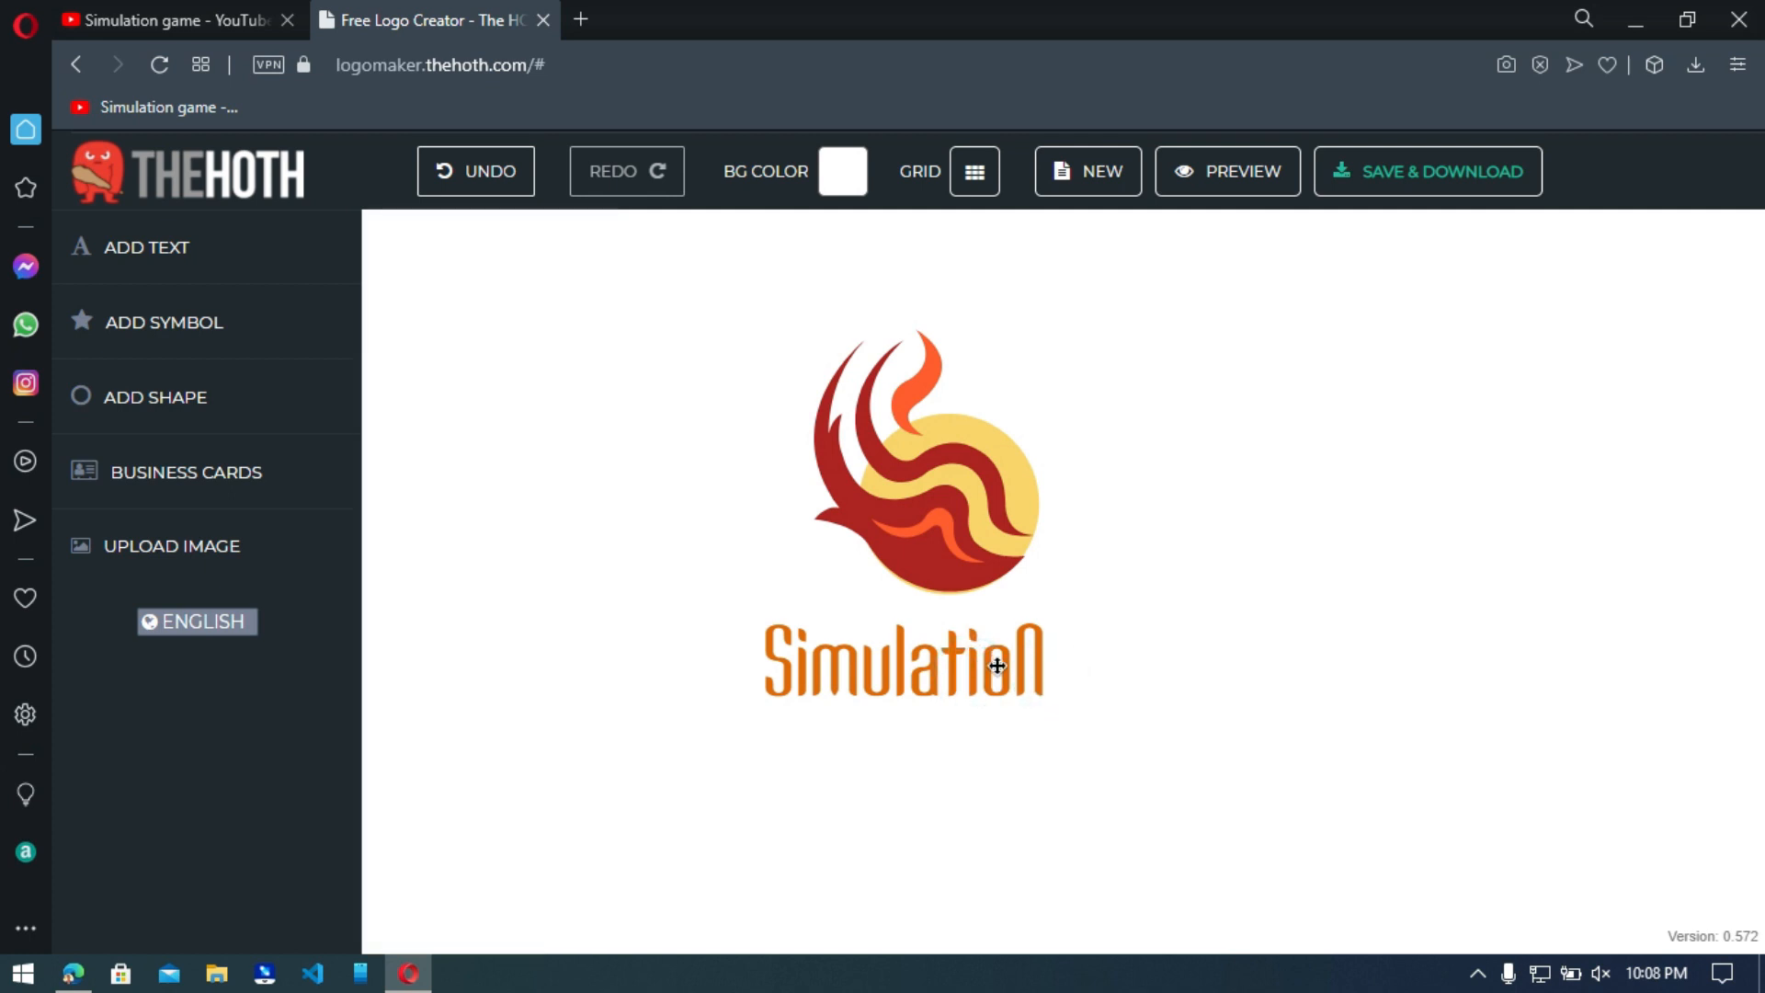
Shrink the "Simulation" text slightly and shift it up and left, directly beneath the phoenix.
{"action": "left_click", "coordinate": [997, 667]}
{"action": "left_click_drag", "start_coordinate": [1045, 743], "coordinate": [1001, 714]}
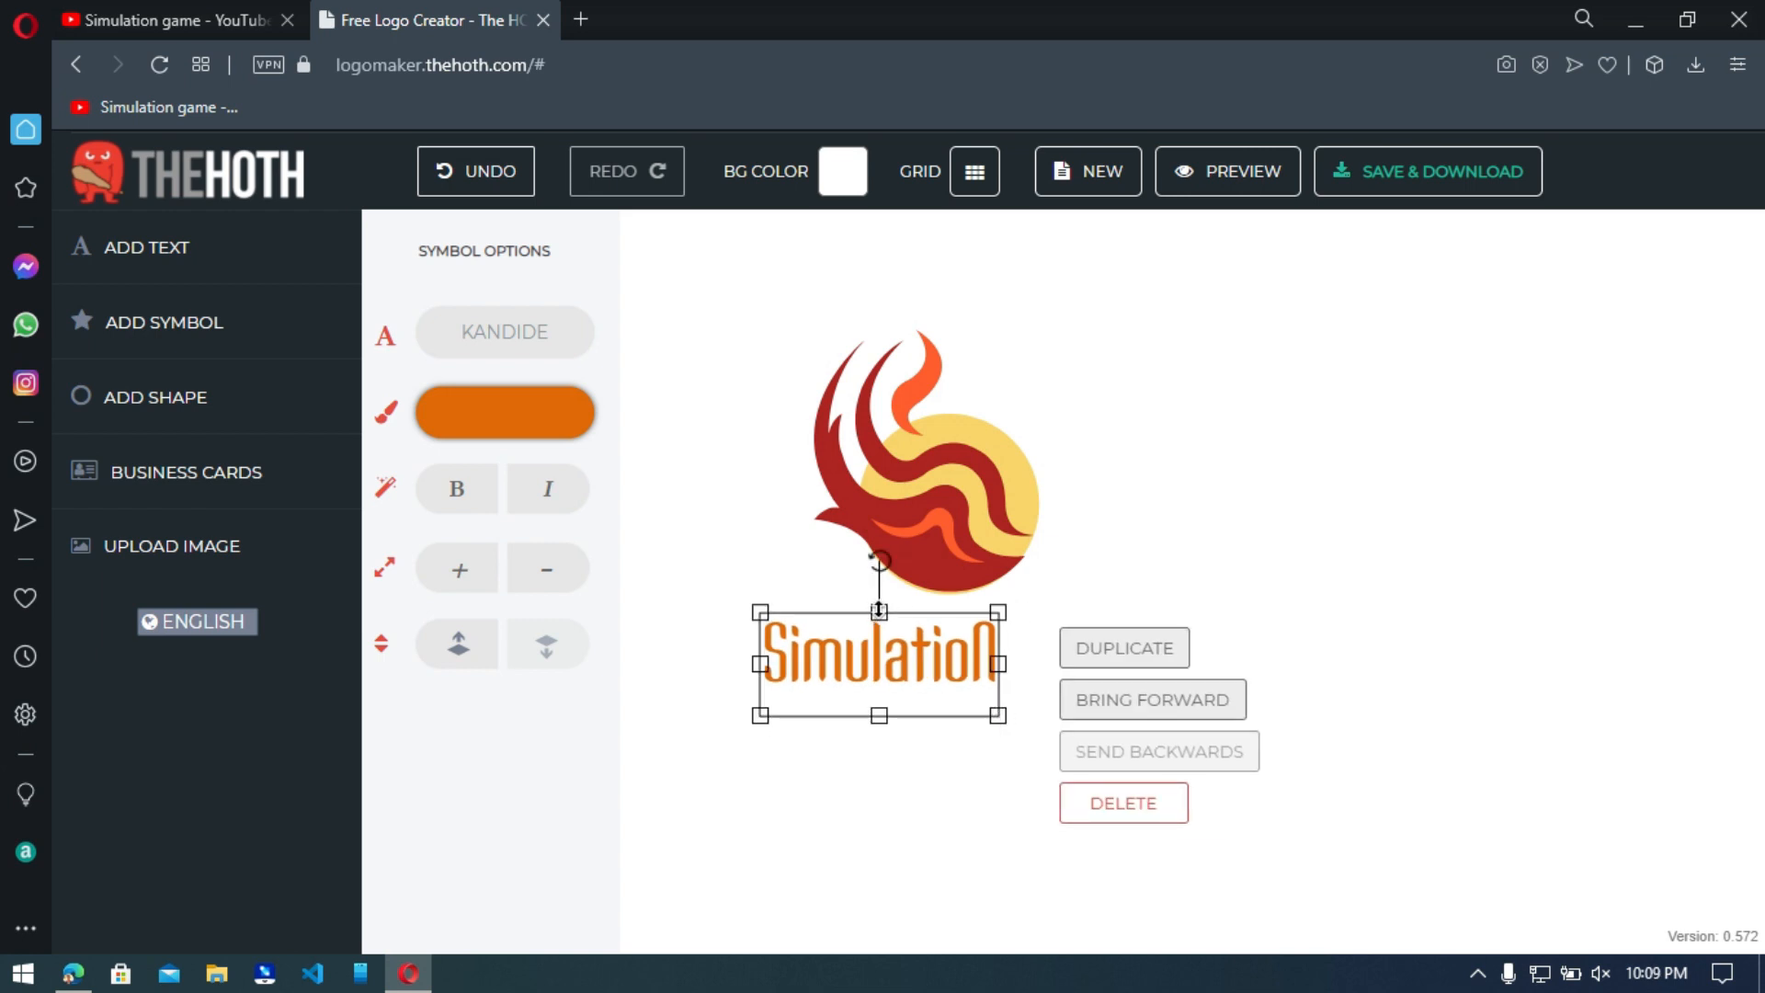
{"action": "left_click_drag", "start_coordinate": [852, 626], "coordinate": [820, 605]}
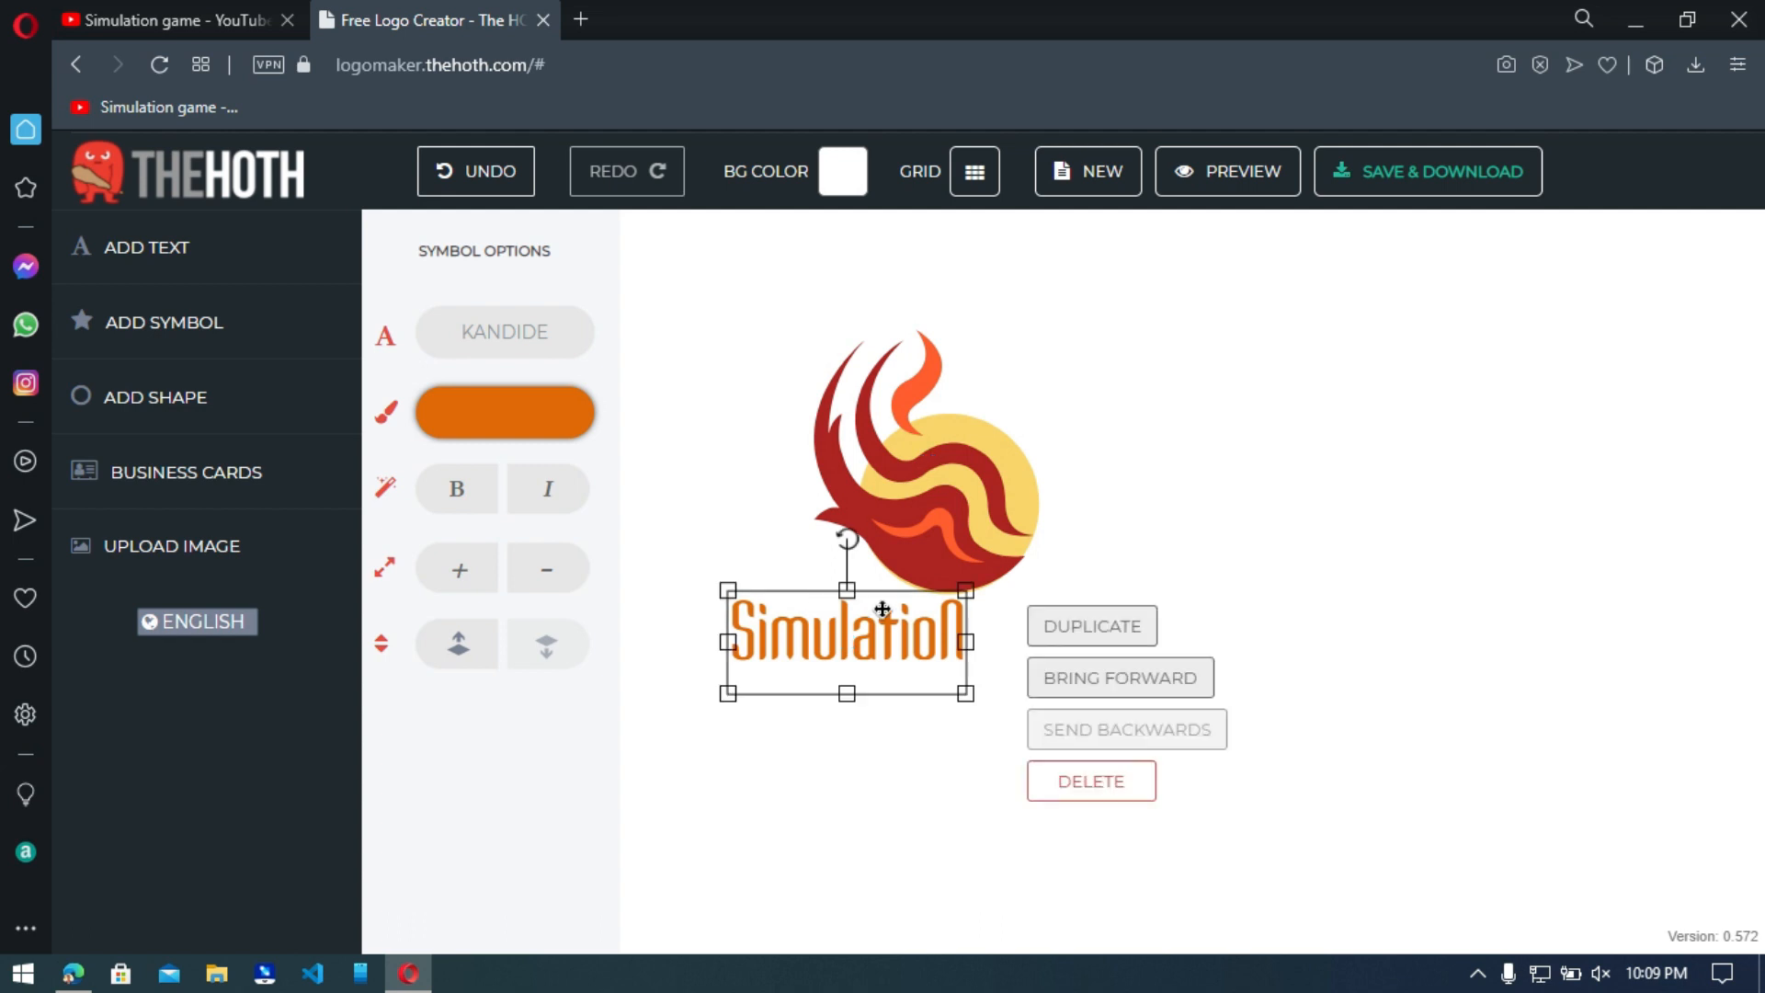
Add a "GAME" text and place it to the right of "Simulation".
{"action": "left_click", "coordinate": [232, 248]}
{"action": "type", "text": "GAME"}
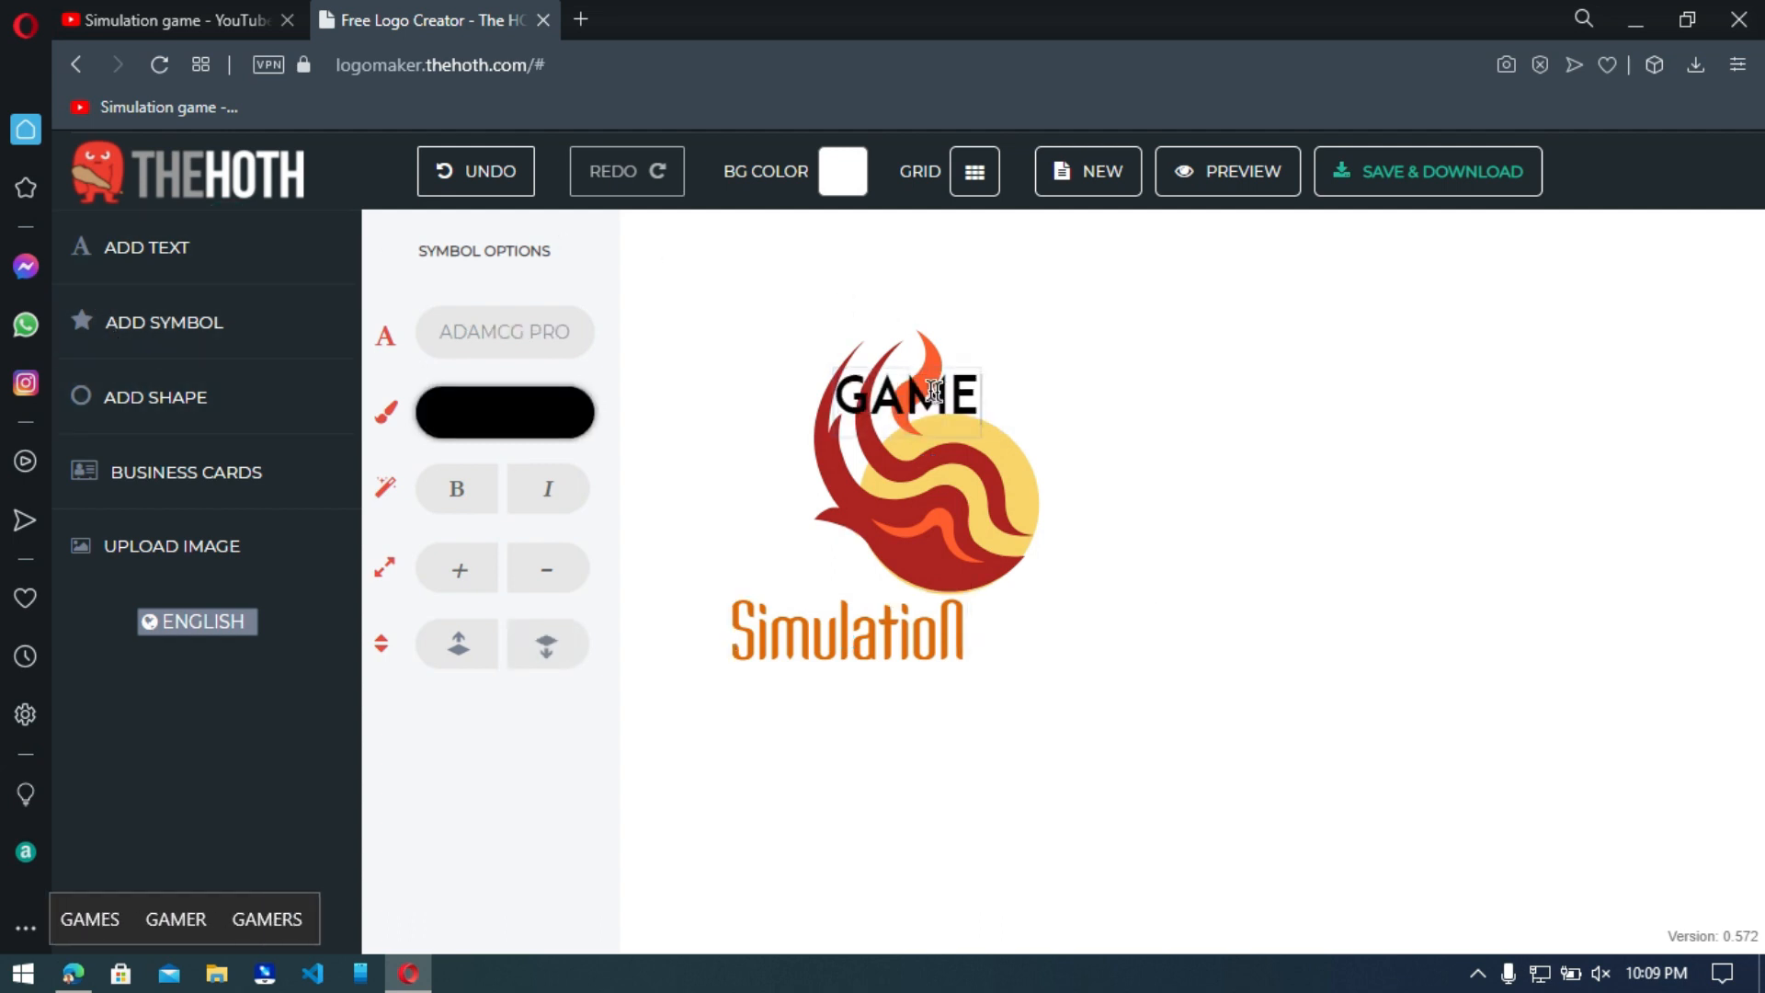
{"action": "left_click", "coordinate": [1146, 371]}
{"action": "left_click_drag", "start_coordinate": [908, 398], "coordinate": [1060, 638]}
Color the "GAME" text golden yellow, d19600.
{"action": "double_click", "coordinate": [1060, 638]}
{"action": "left_click", "coordinate": [487, 411]}
{"action": "left_click_drag", "start_coordinate": [725, 449], "coordinate": [728, 594]}
{"action": "left_click", "coordinate": [691, 457]}
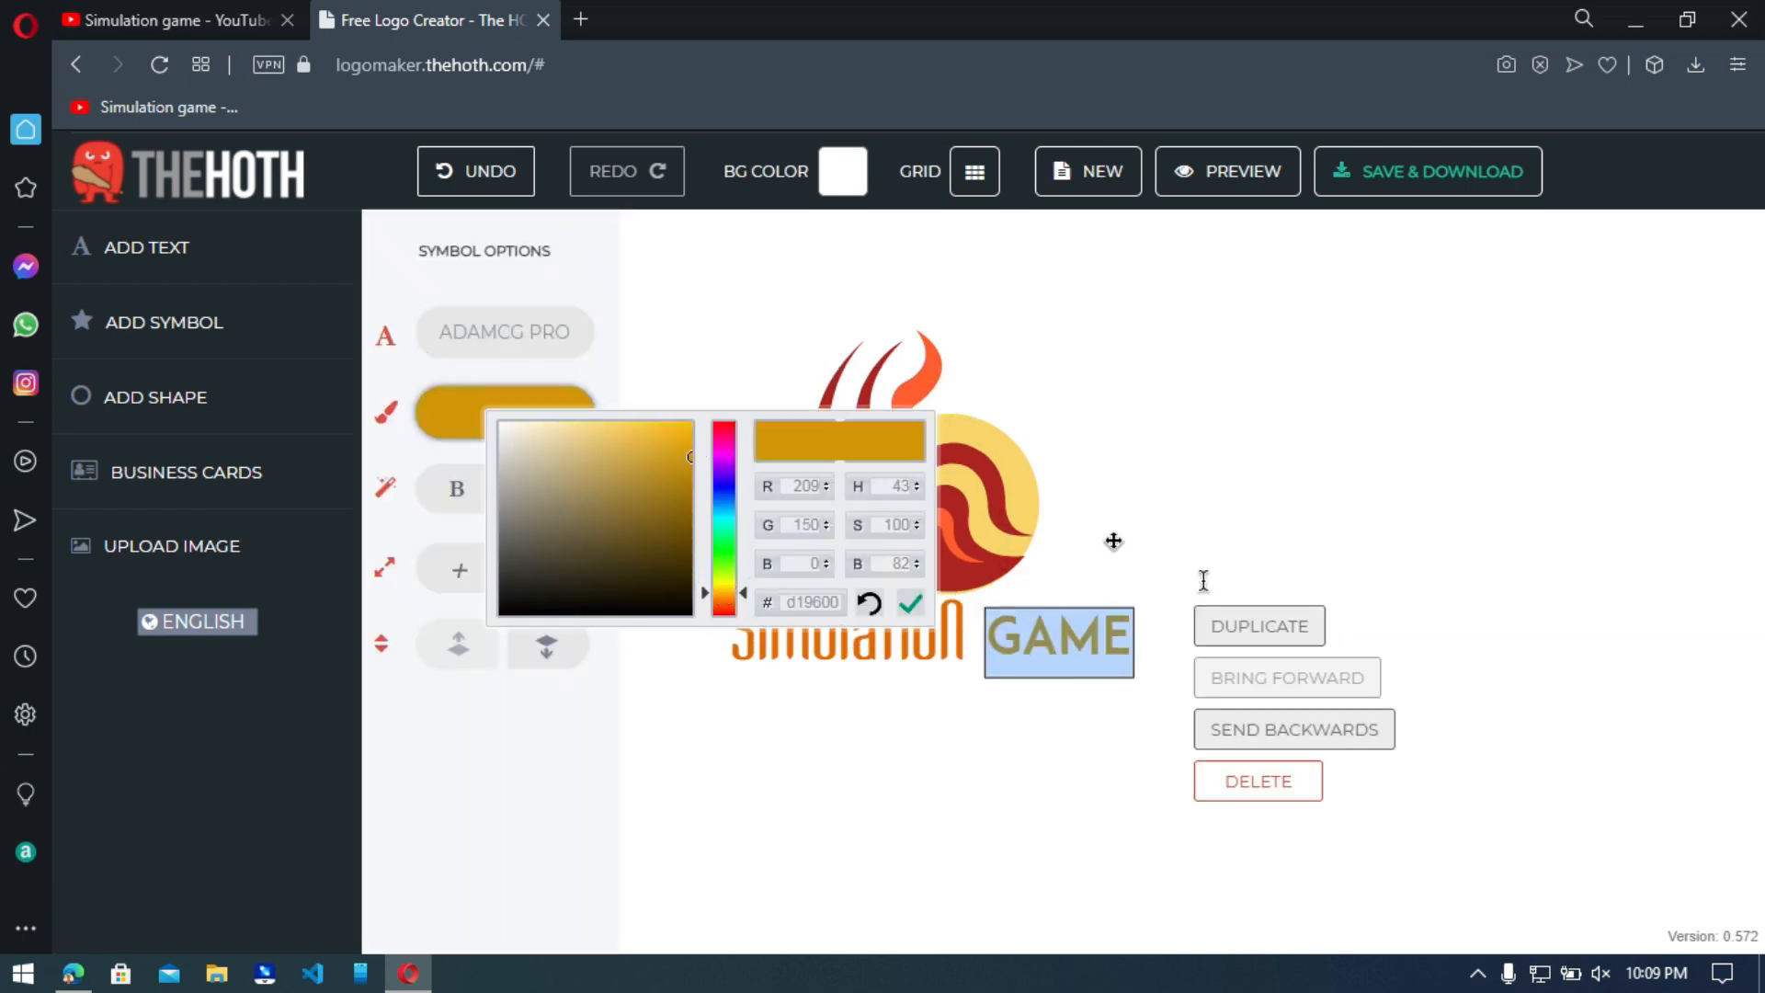
{"action": "left_click", "coordinate": [1142, 598]}
Set the "GAME" text's font to Elektora and align it horizontally with "Simulation".
{"action": "left_click", "coordinate": [1110, 632]}
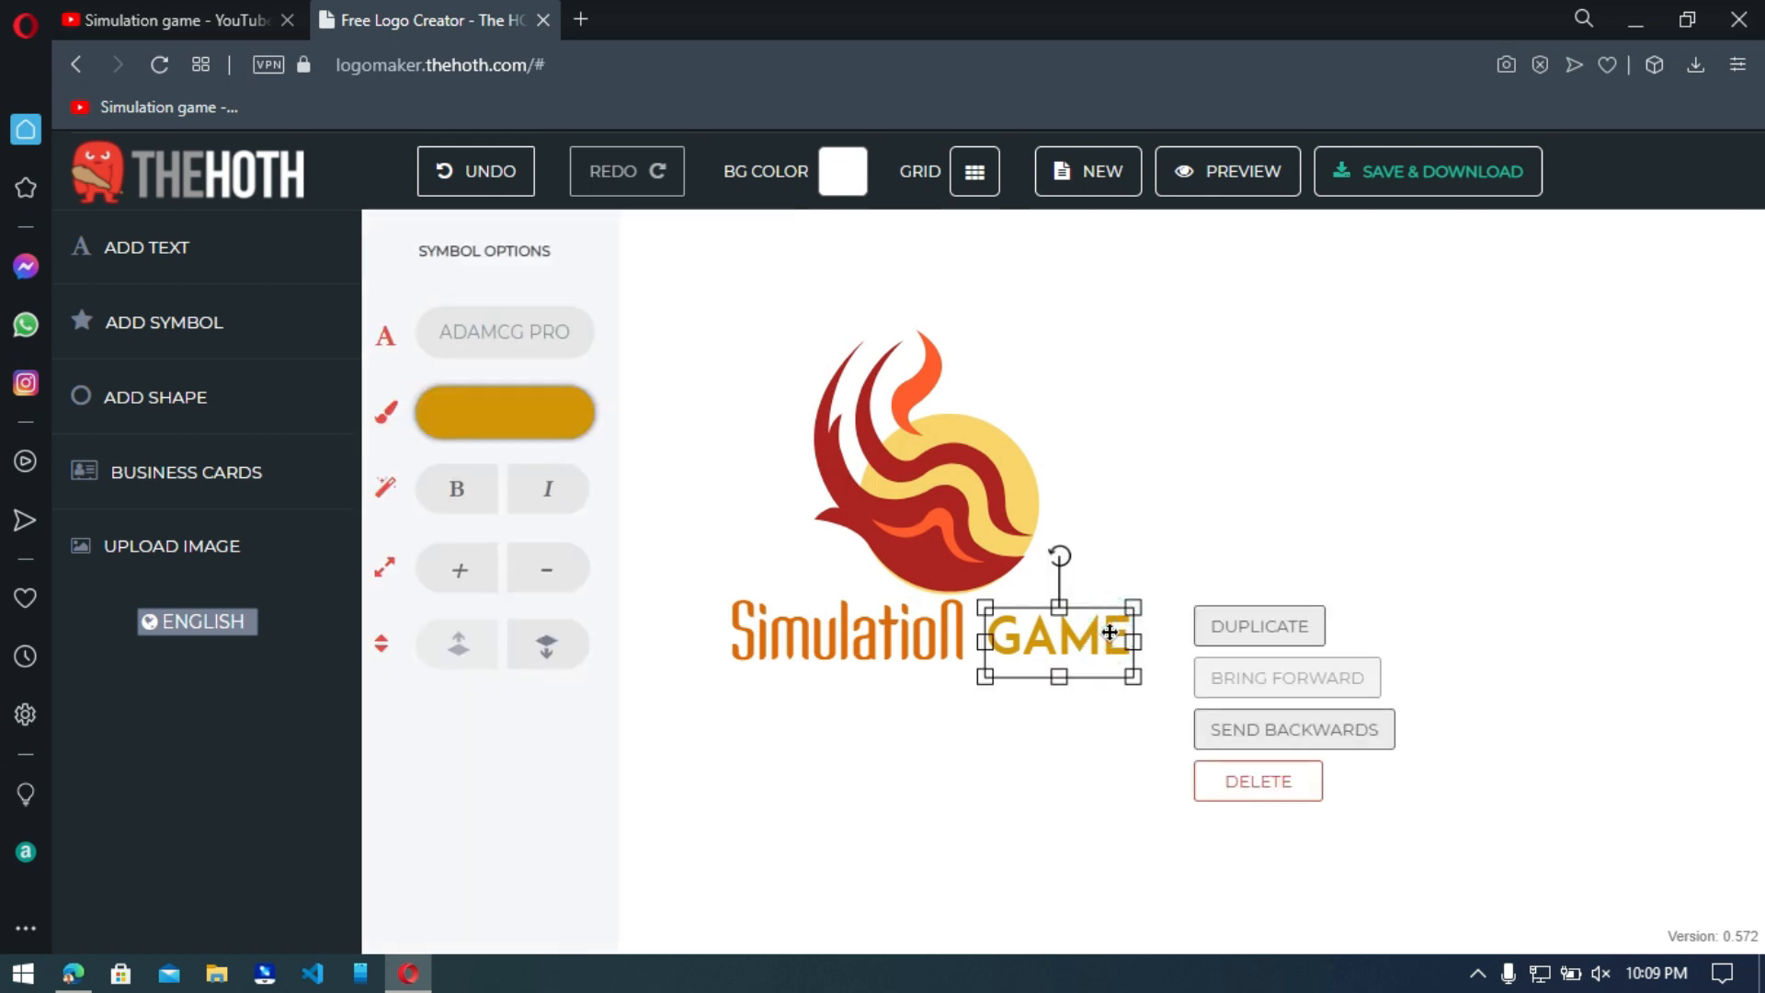
{"action": "left_click", "coordinate": [480, 331]}
{"action": "scroll", "coordinate": [445, 590], "scroll_direction": "up", "scroll_amount": 5}
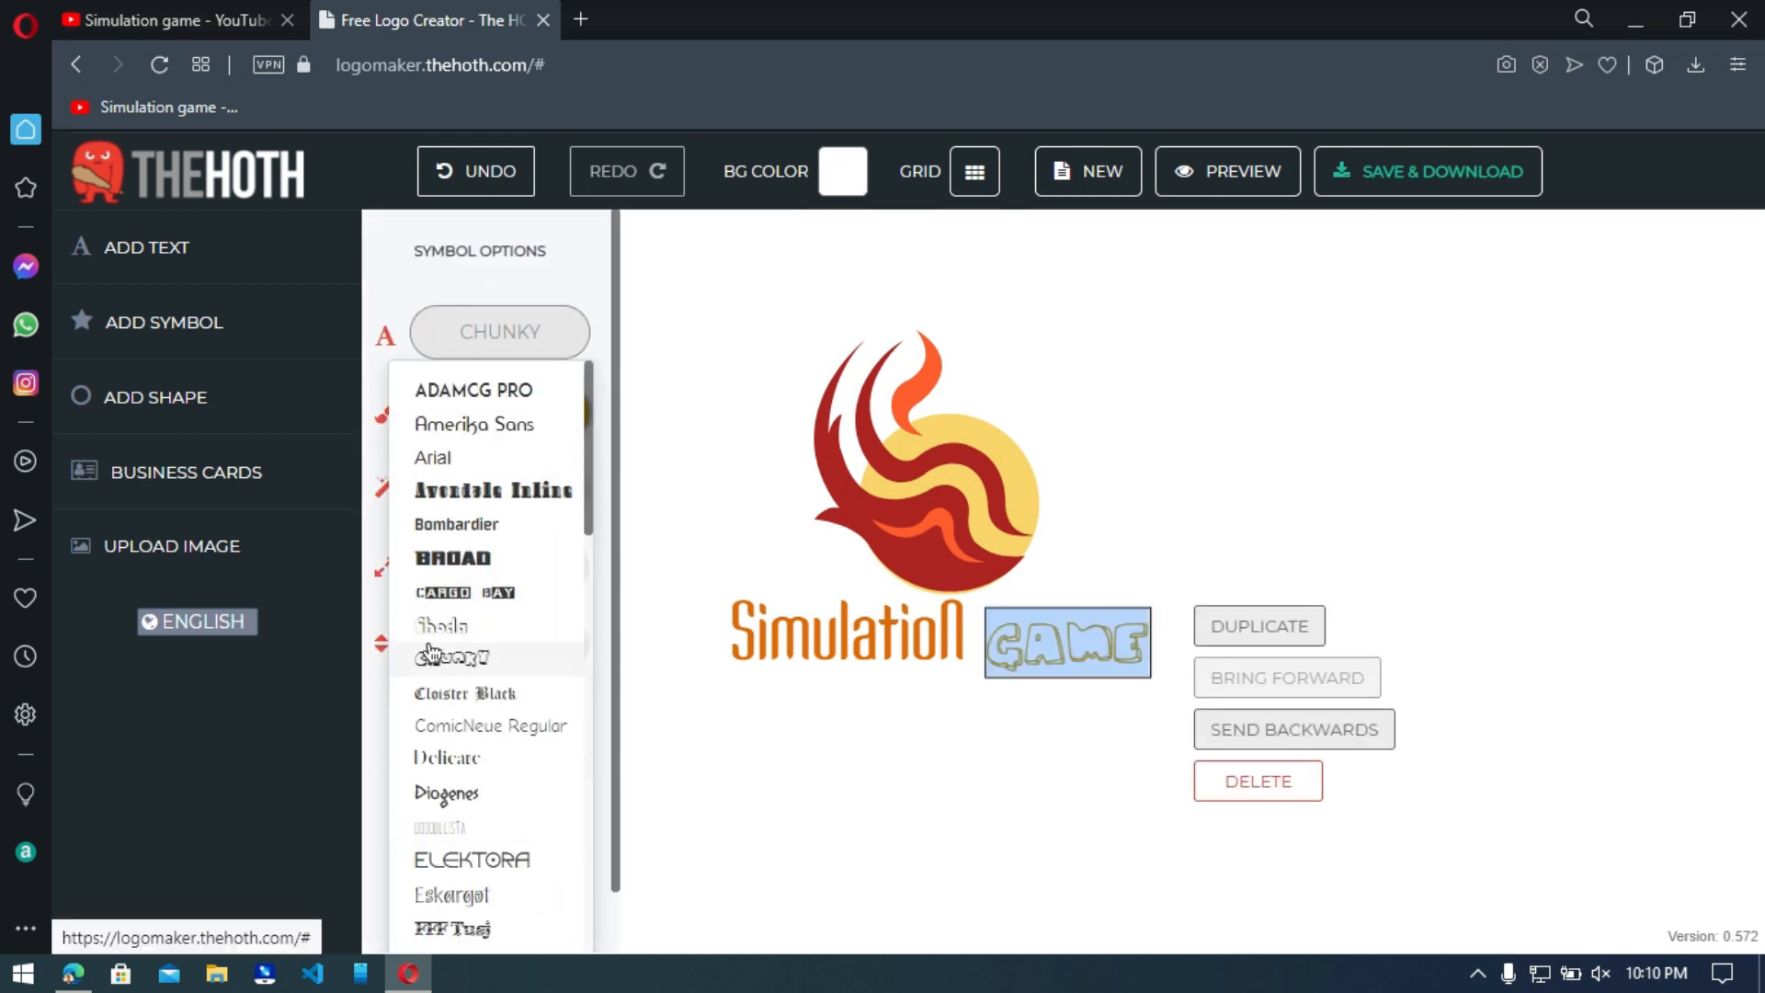
{"action": "left_click", "coordinate": [439, 858]}
{"action": "left_click_drag", "start_coordinate": [1042, 605], "coordinate": [1044, 607]}
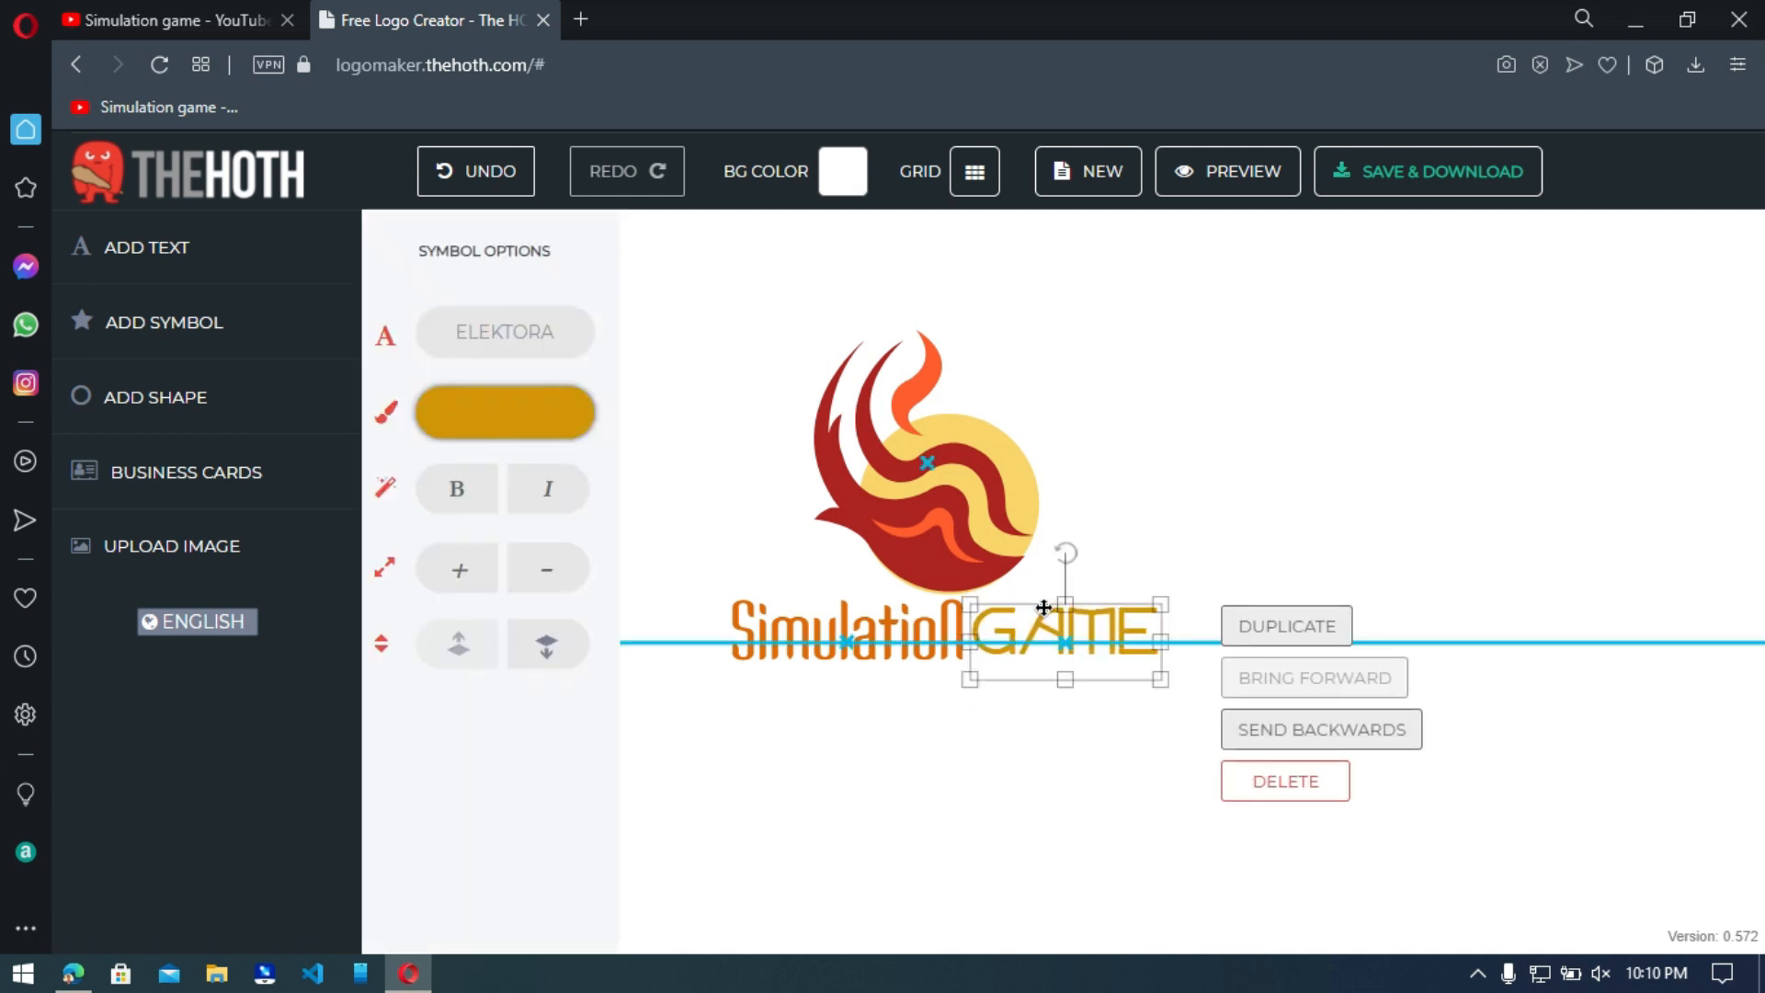
{"action": "left_click", "coordinate": [1063, 804]}
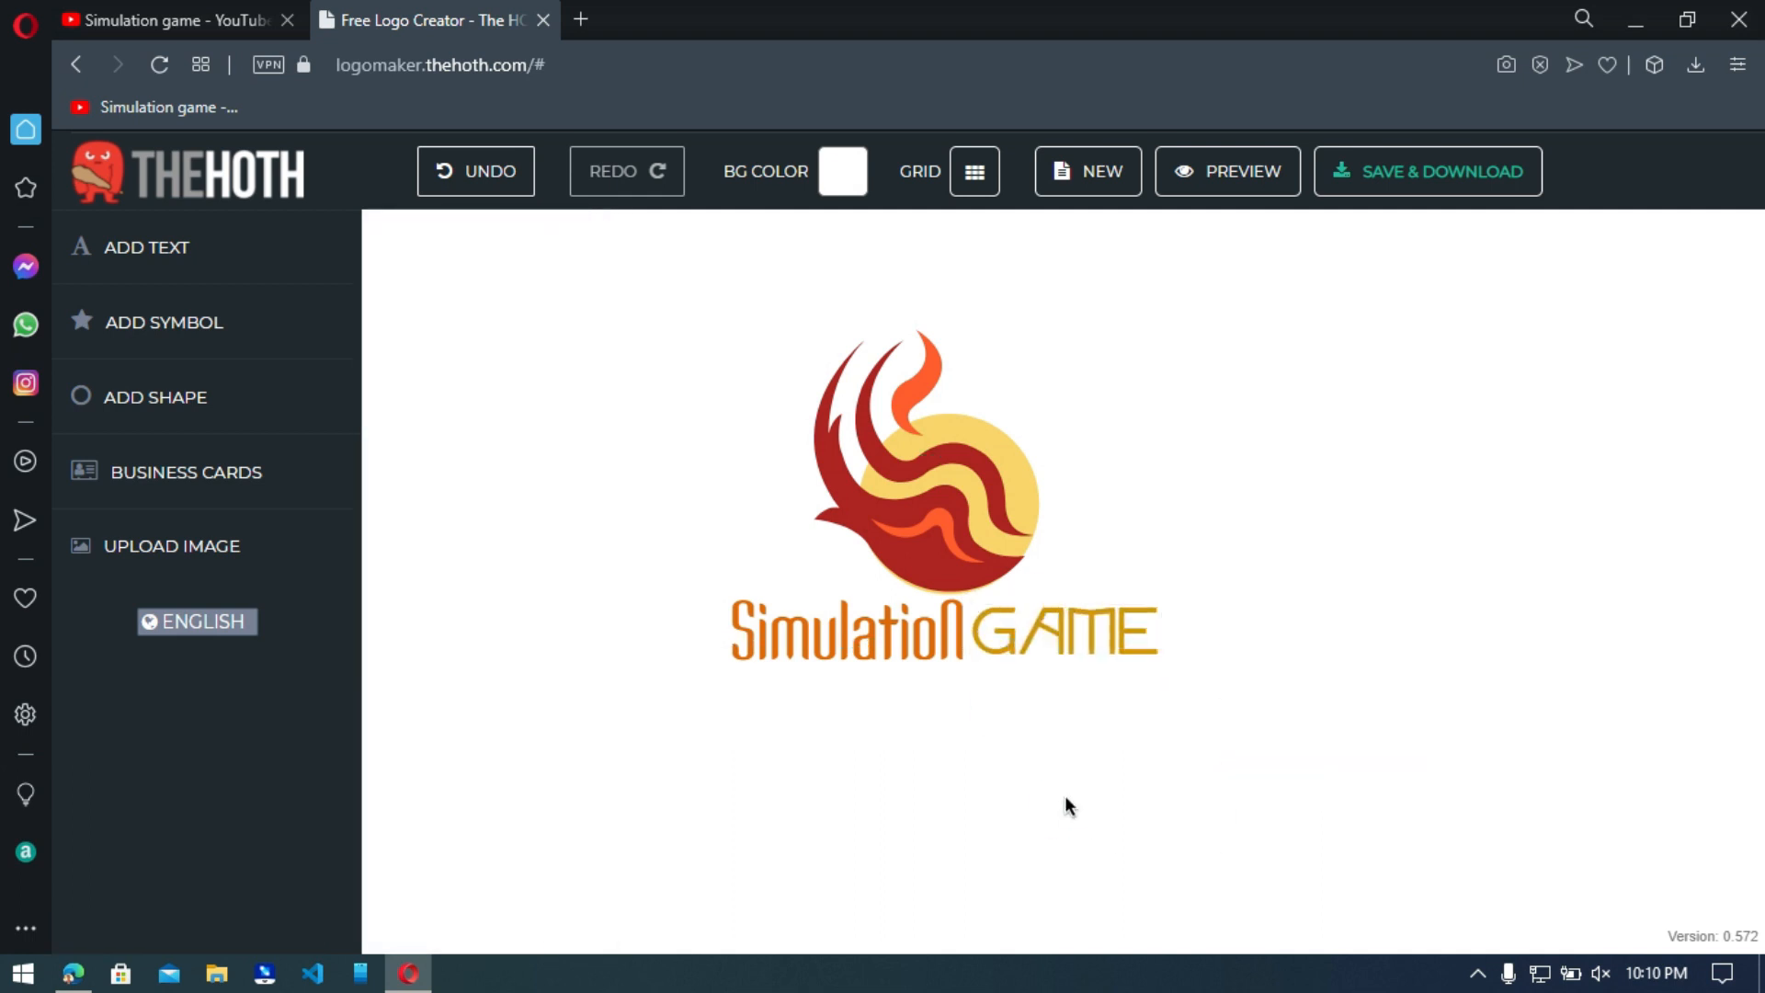
Save the finished logo for download, entering the e-mail address for receiving the project.
{"action": "left_click", "coordinate": [1366, 184]}
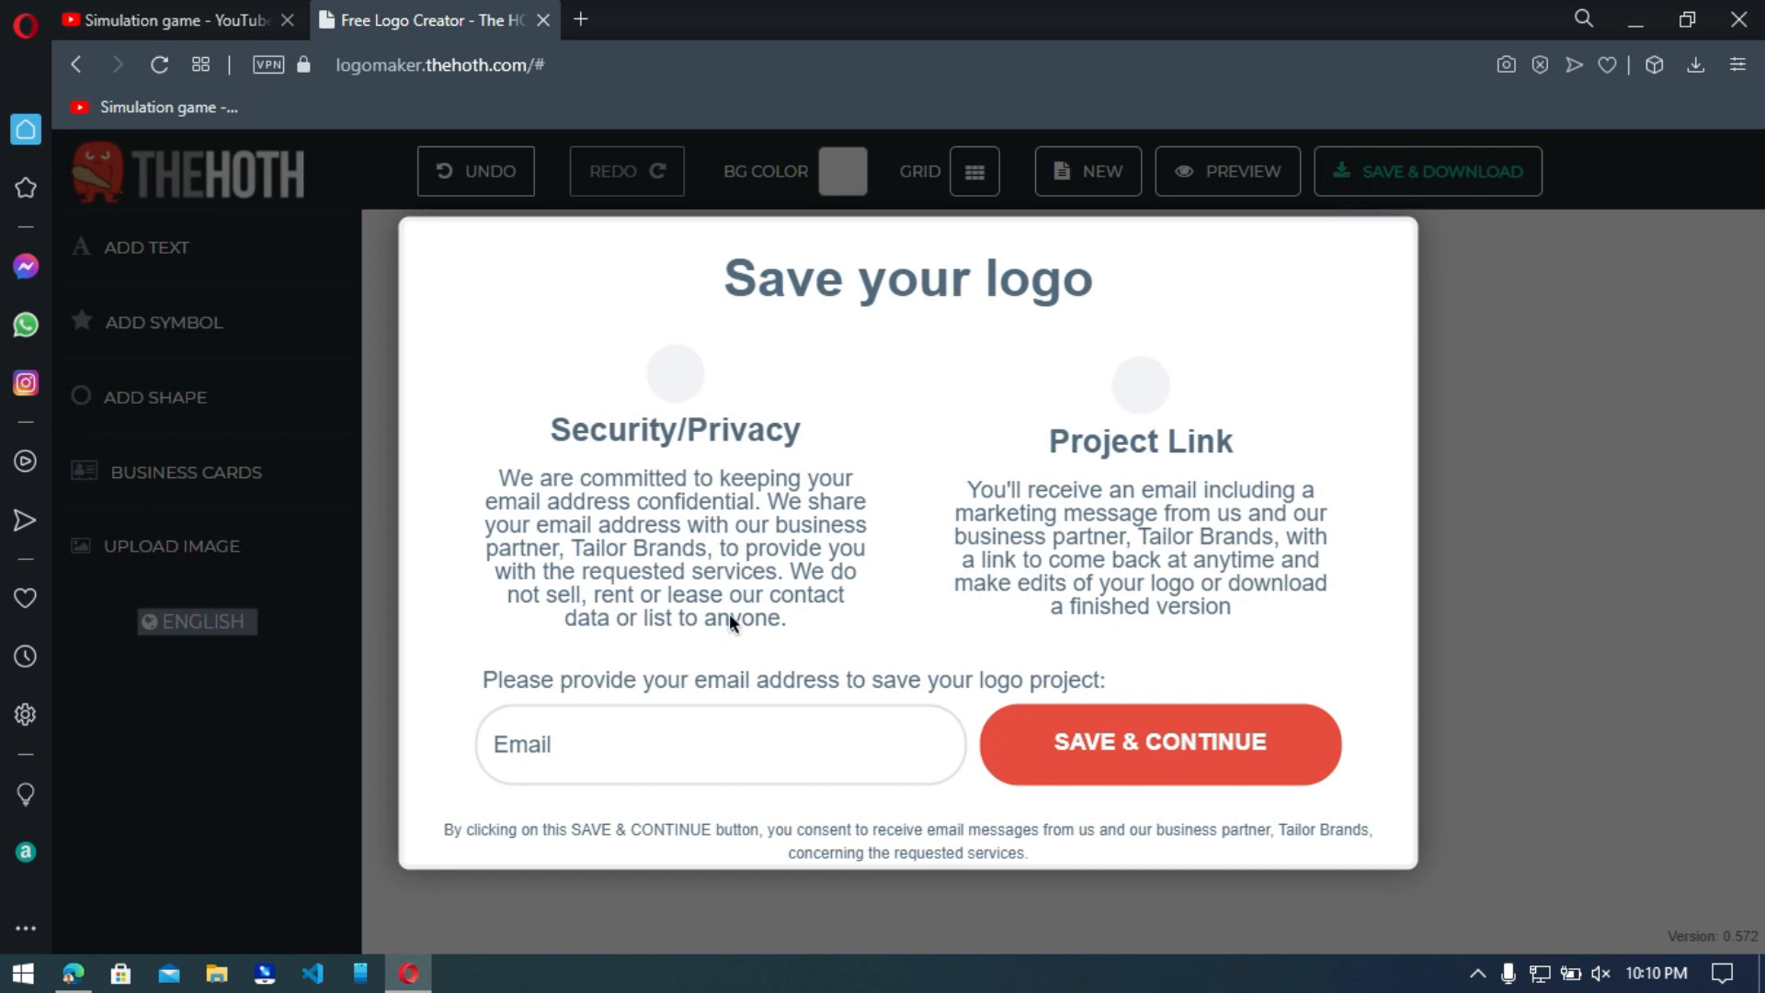
{"action": "left_click", "coordinate": [554, 733]}
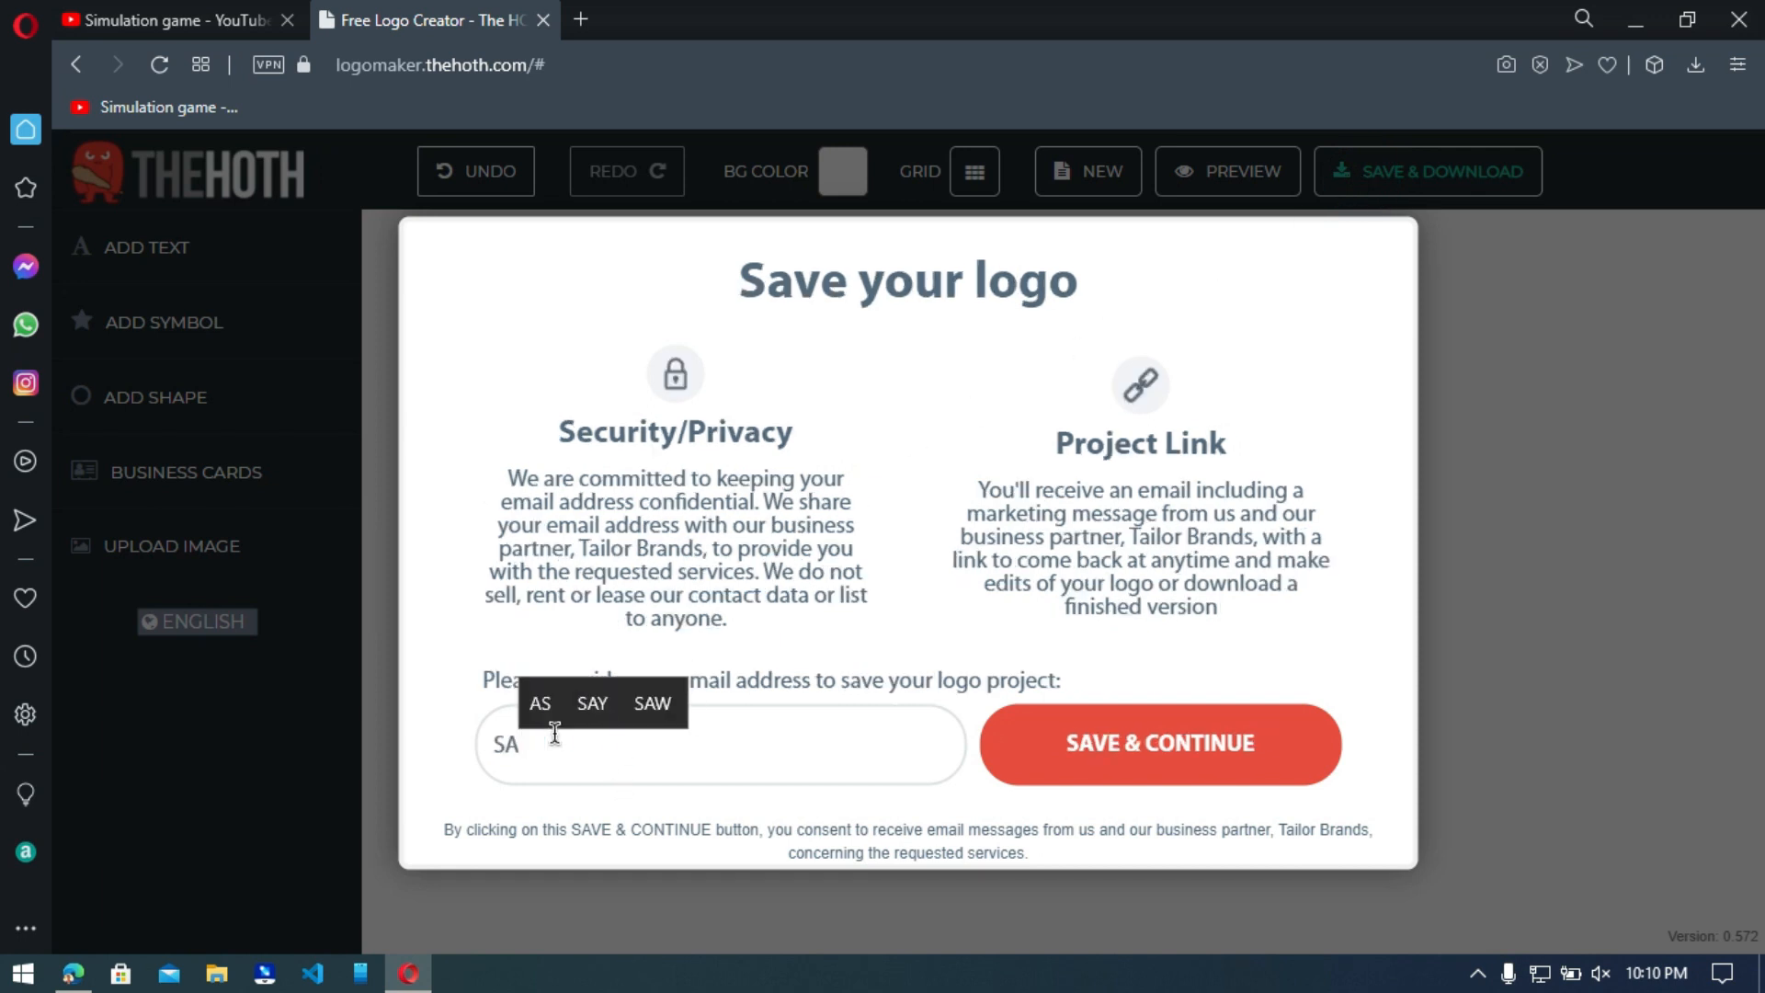
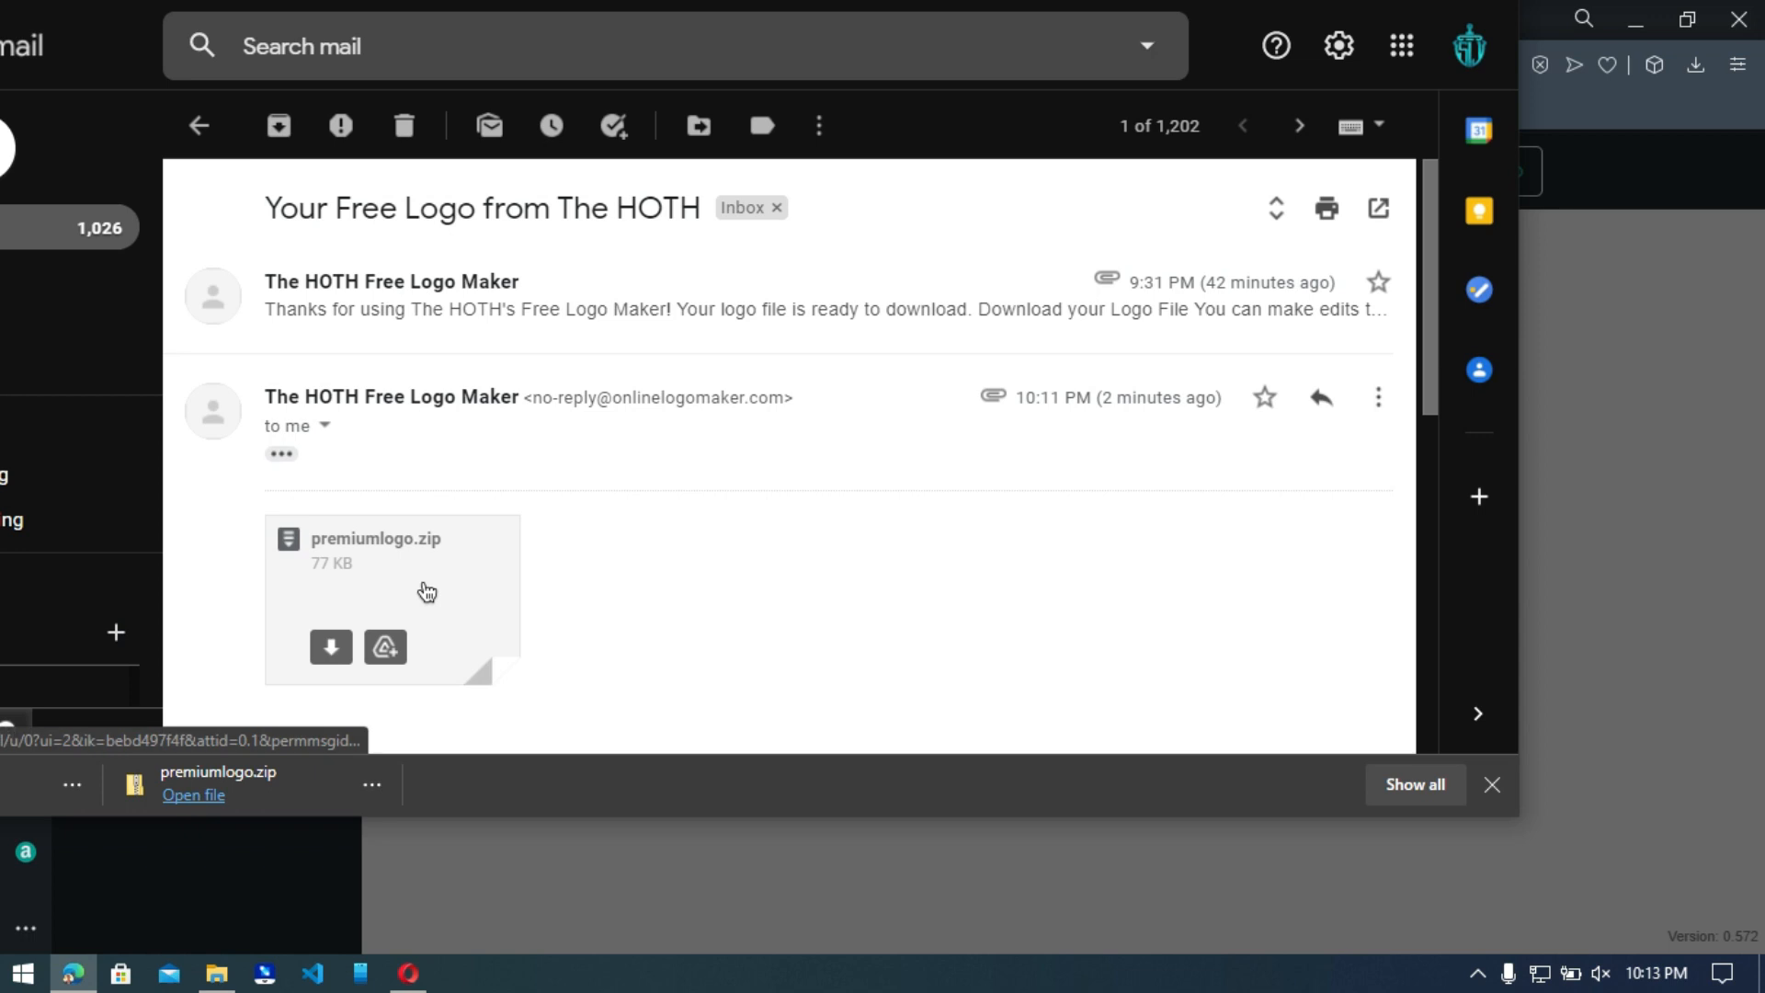
Check the e-mail with premiumlogo.zip and look through the extracted logo files in New folder (5).
{"action": "scroll", "coordinate": [427, 591], "scroll_direction": "down", "scroll_amount": 3}
{"action": "scroll", "coordinate": [427, 591], "scroll_direction": "up", "scroll_amount": 3}
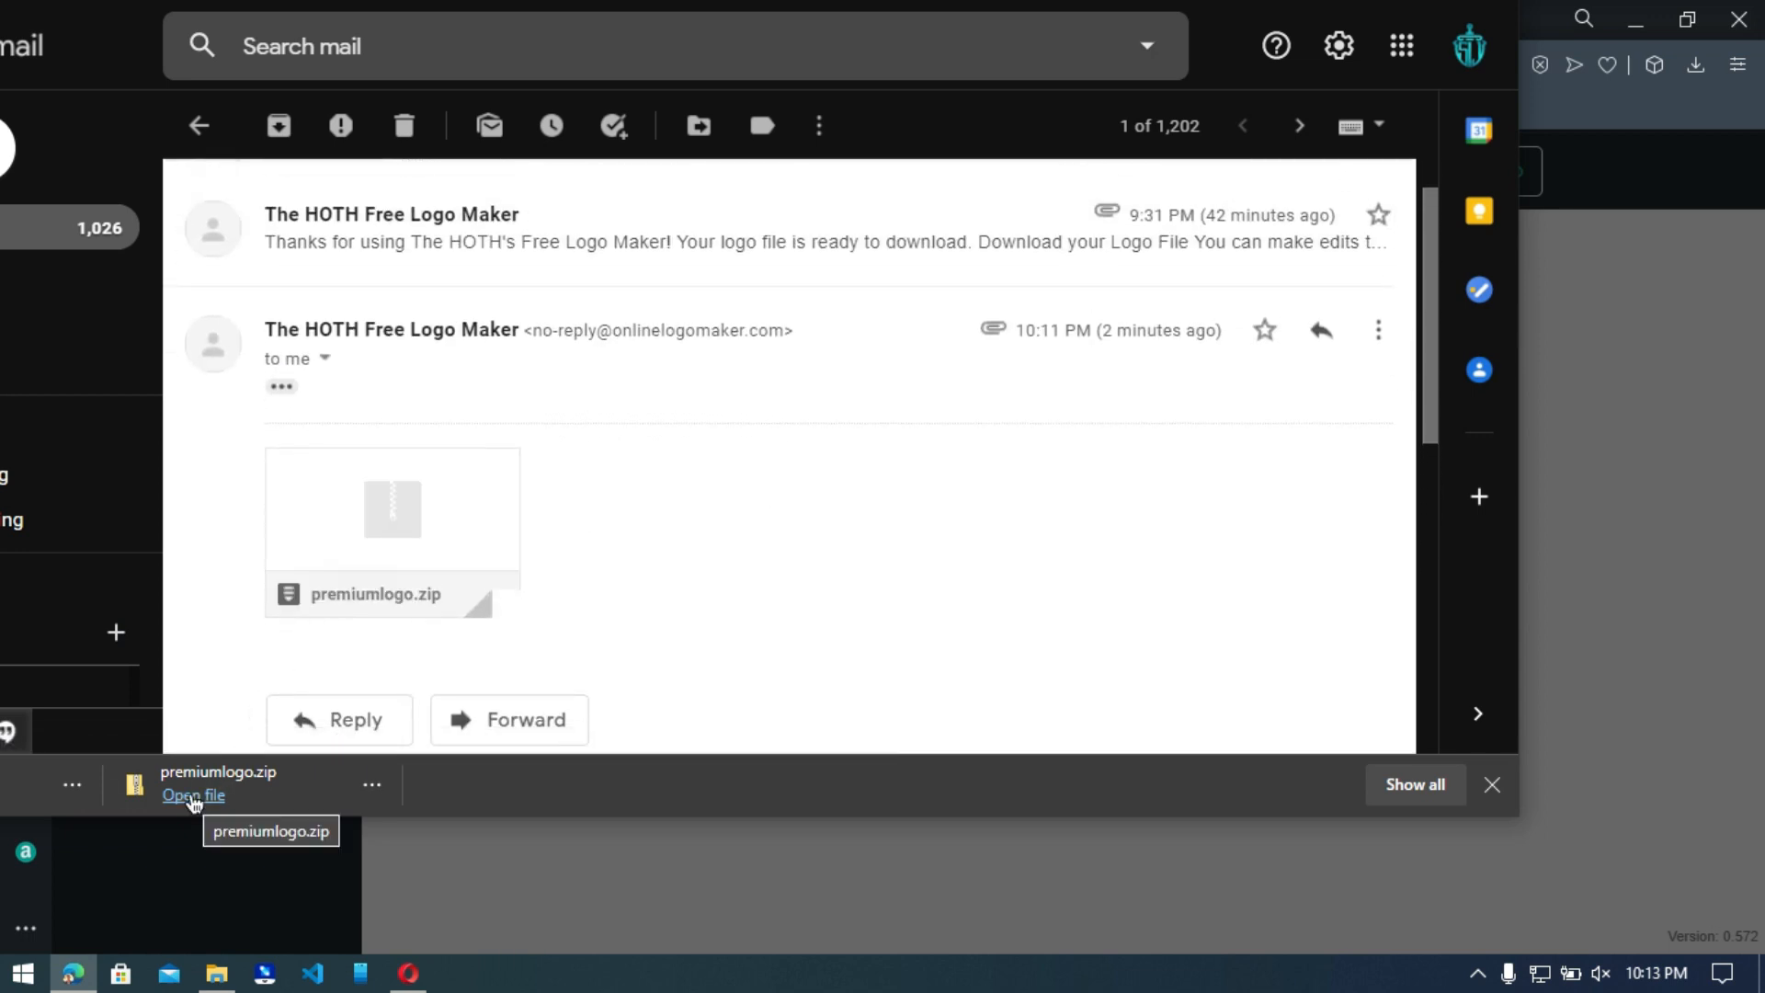
{"action": "left_click_drag", "start_coordinate": [783, 12], "coordinate": [657, 133]}
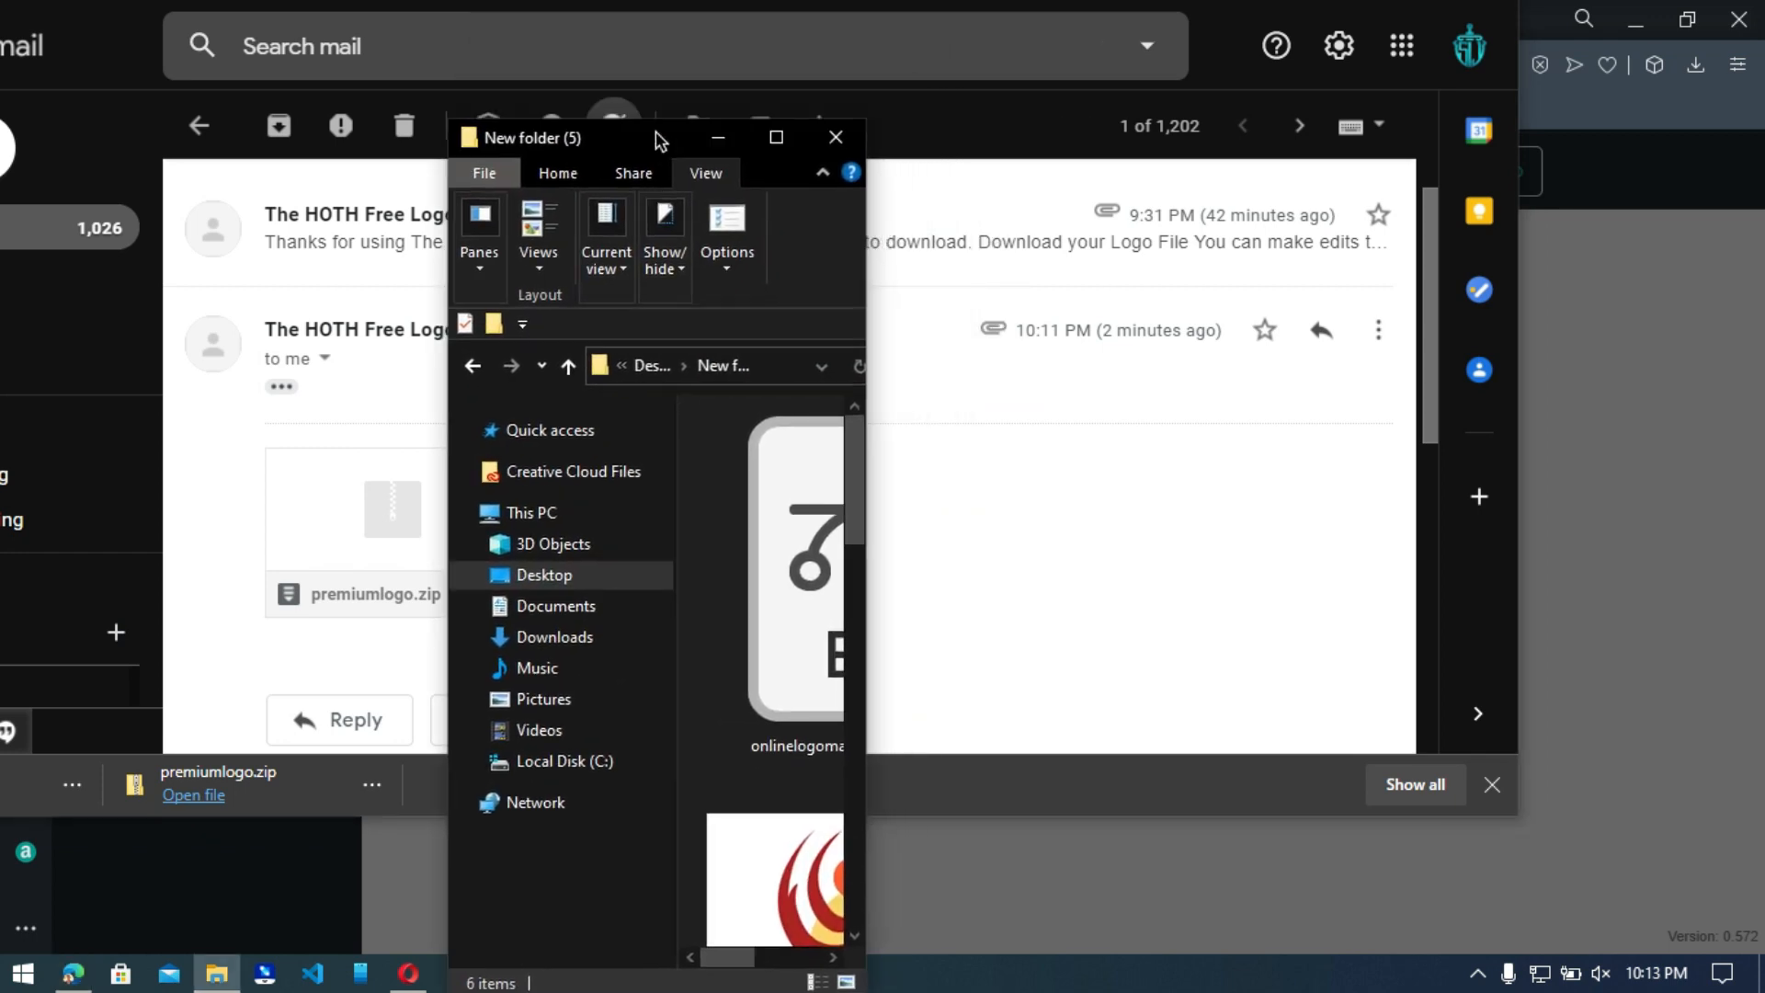
{"action": "left_click", "coordinate": [776, 137]}
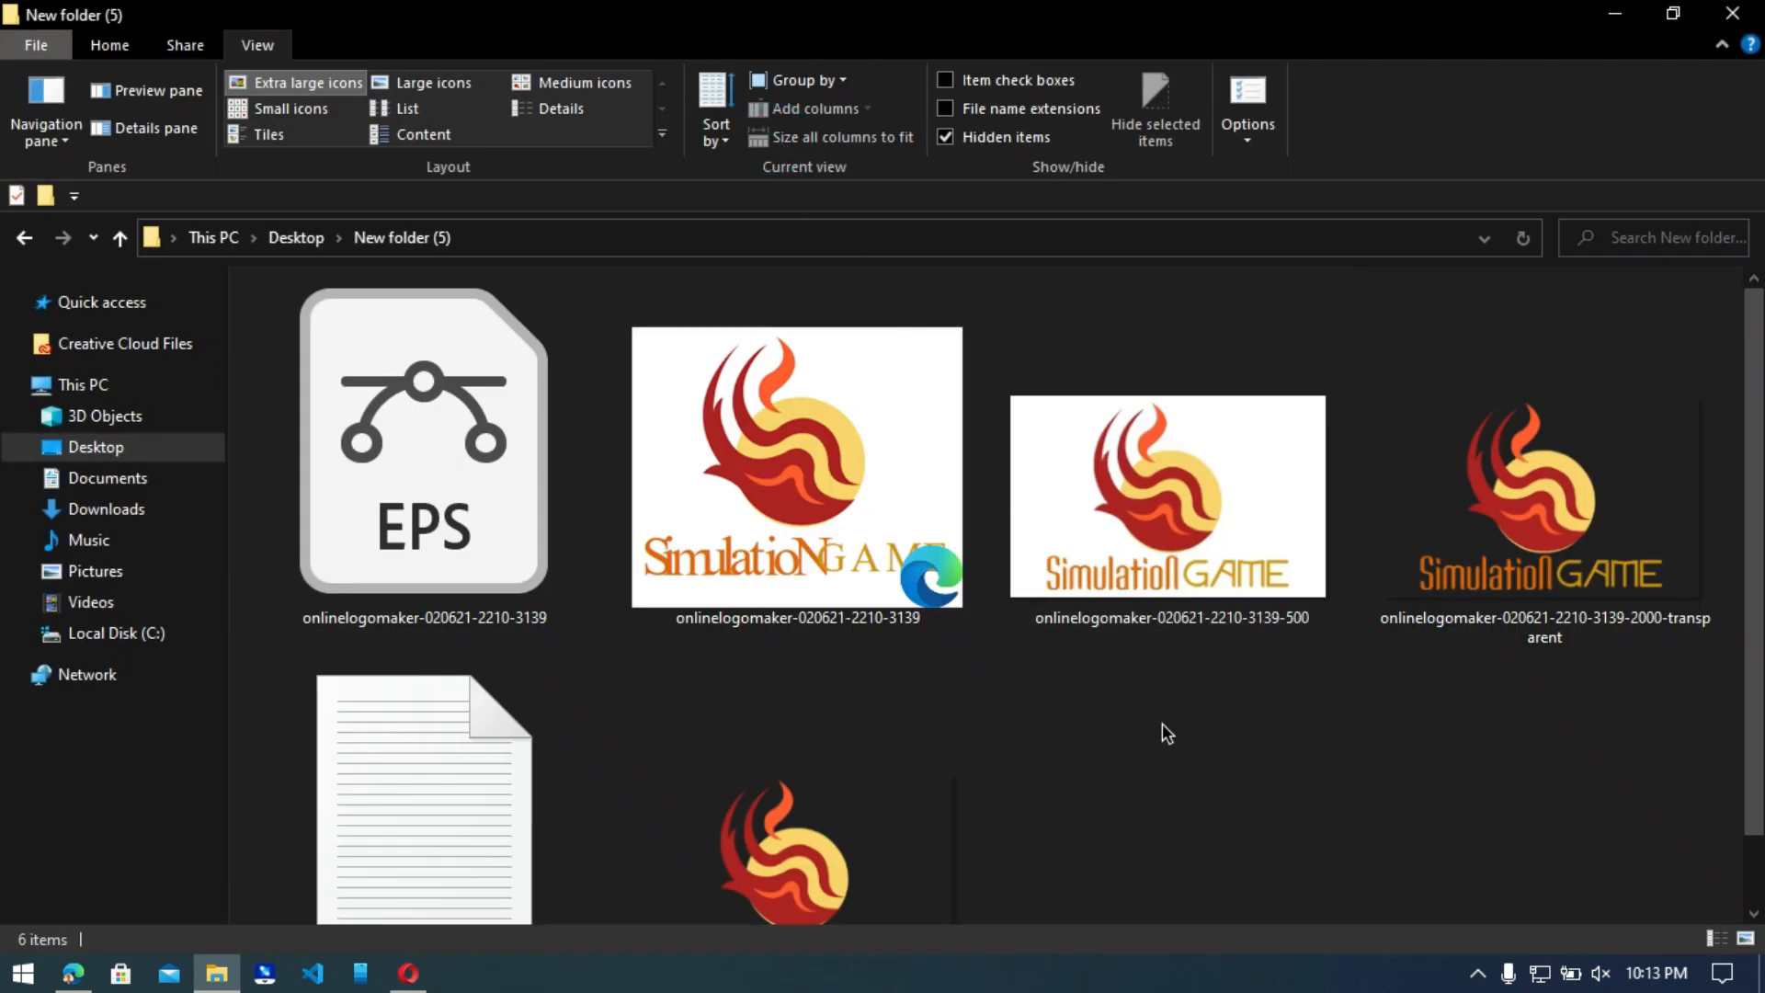
{"action": "scroll", "coordinate": [1162, 722], "scroll_direction": "down", "scroll_amount": 1}
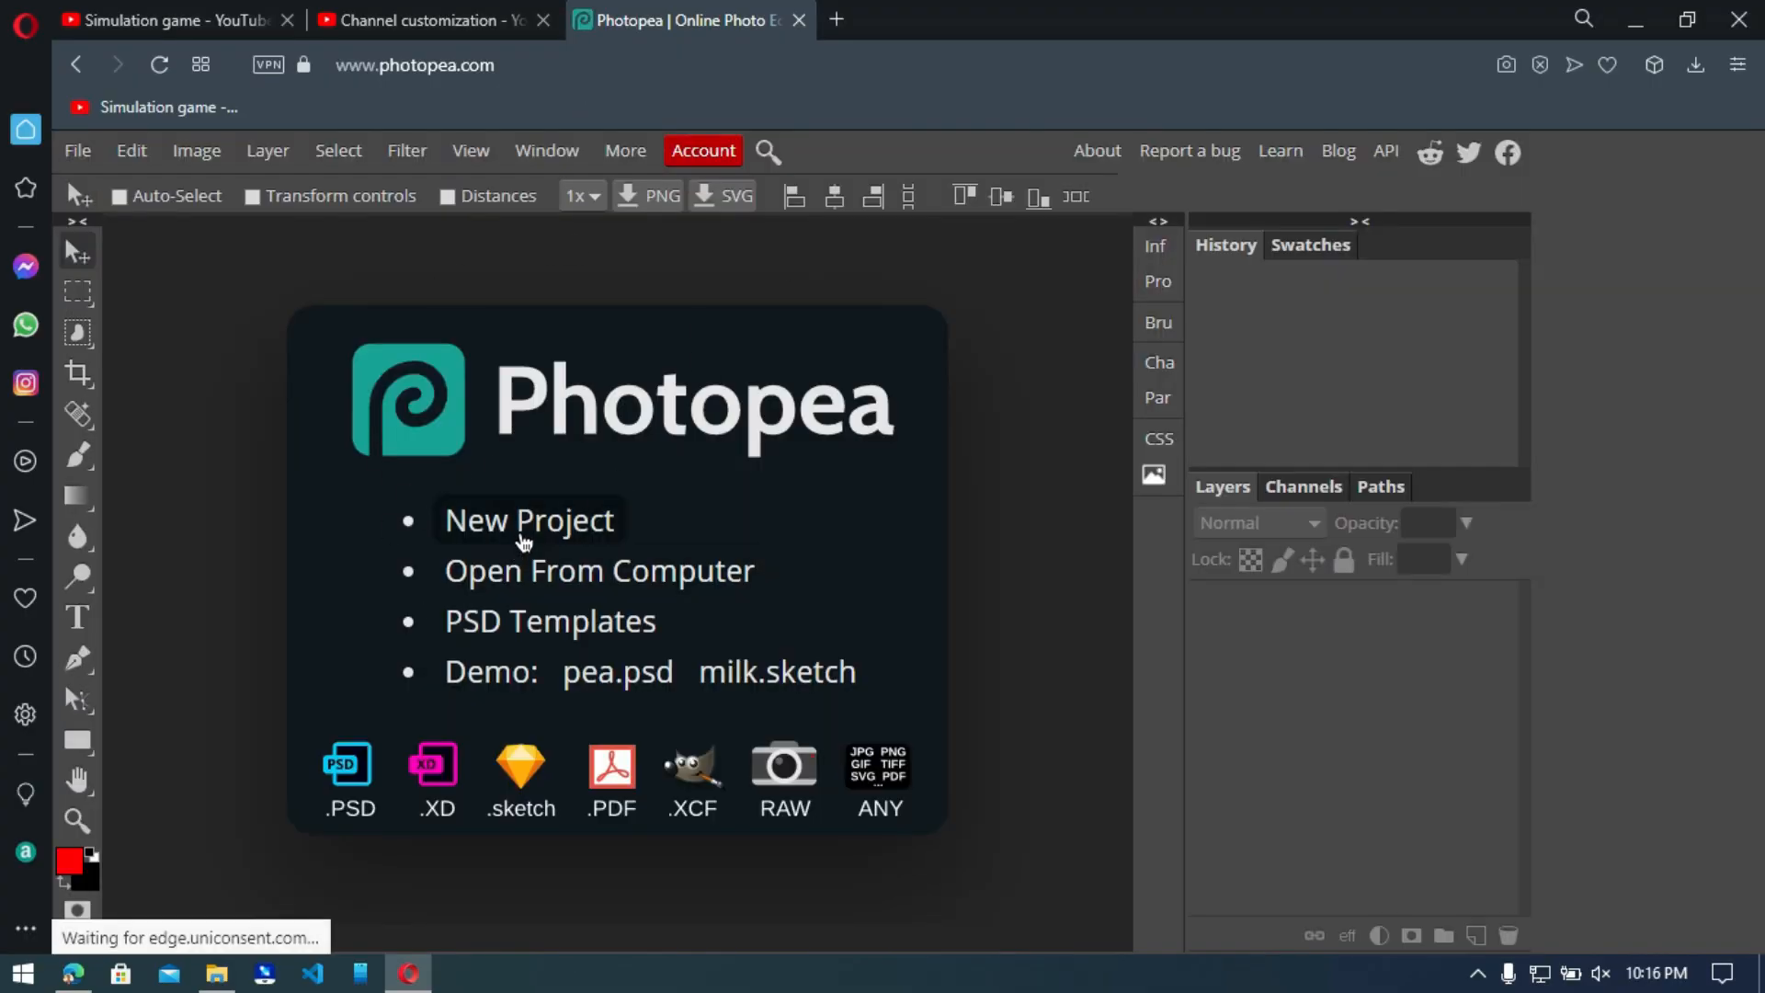
Create a new 1080 × 1080 px project with a white background in Photopea.
{"action": "left_click", "coordinate": [528, 520]}
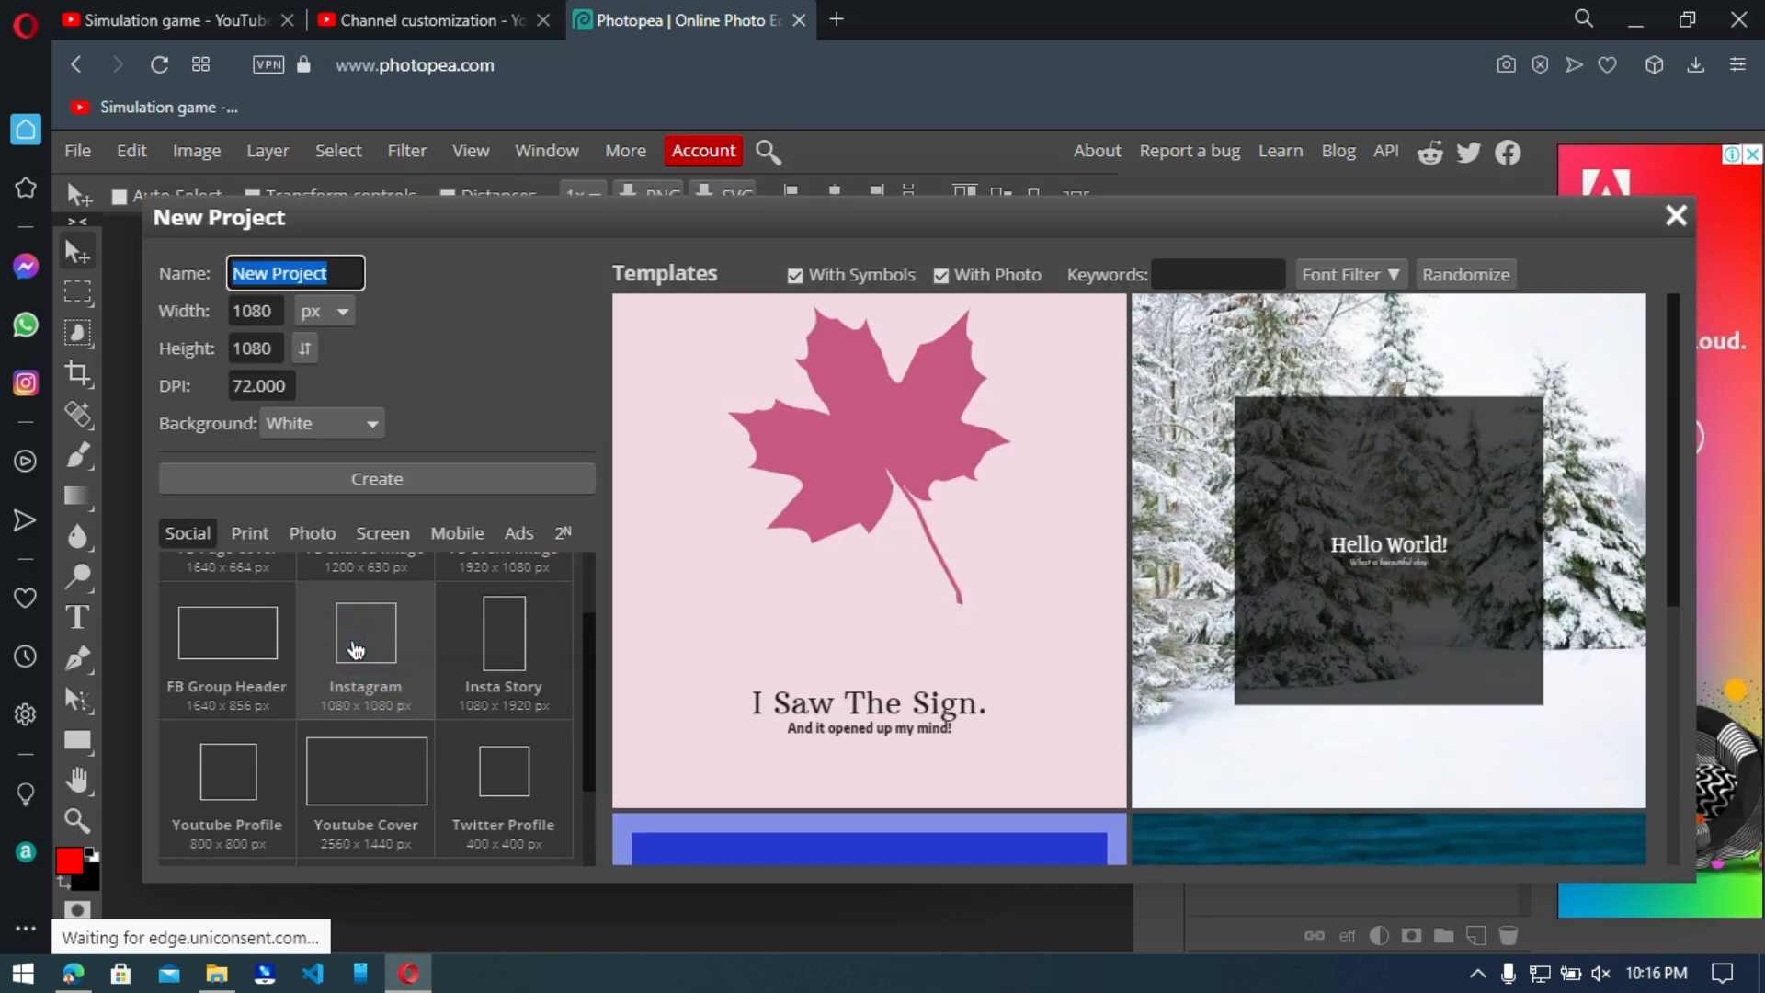
{"action": "left_click", "coordinate": [336, 479]}
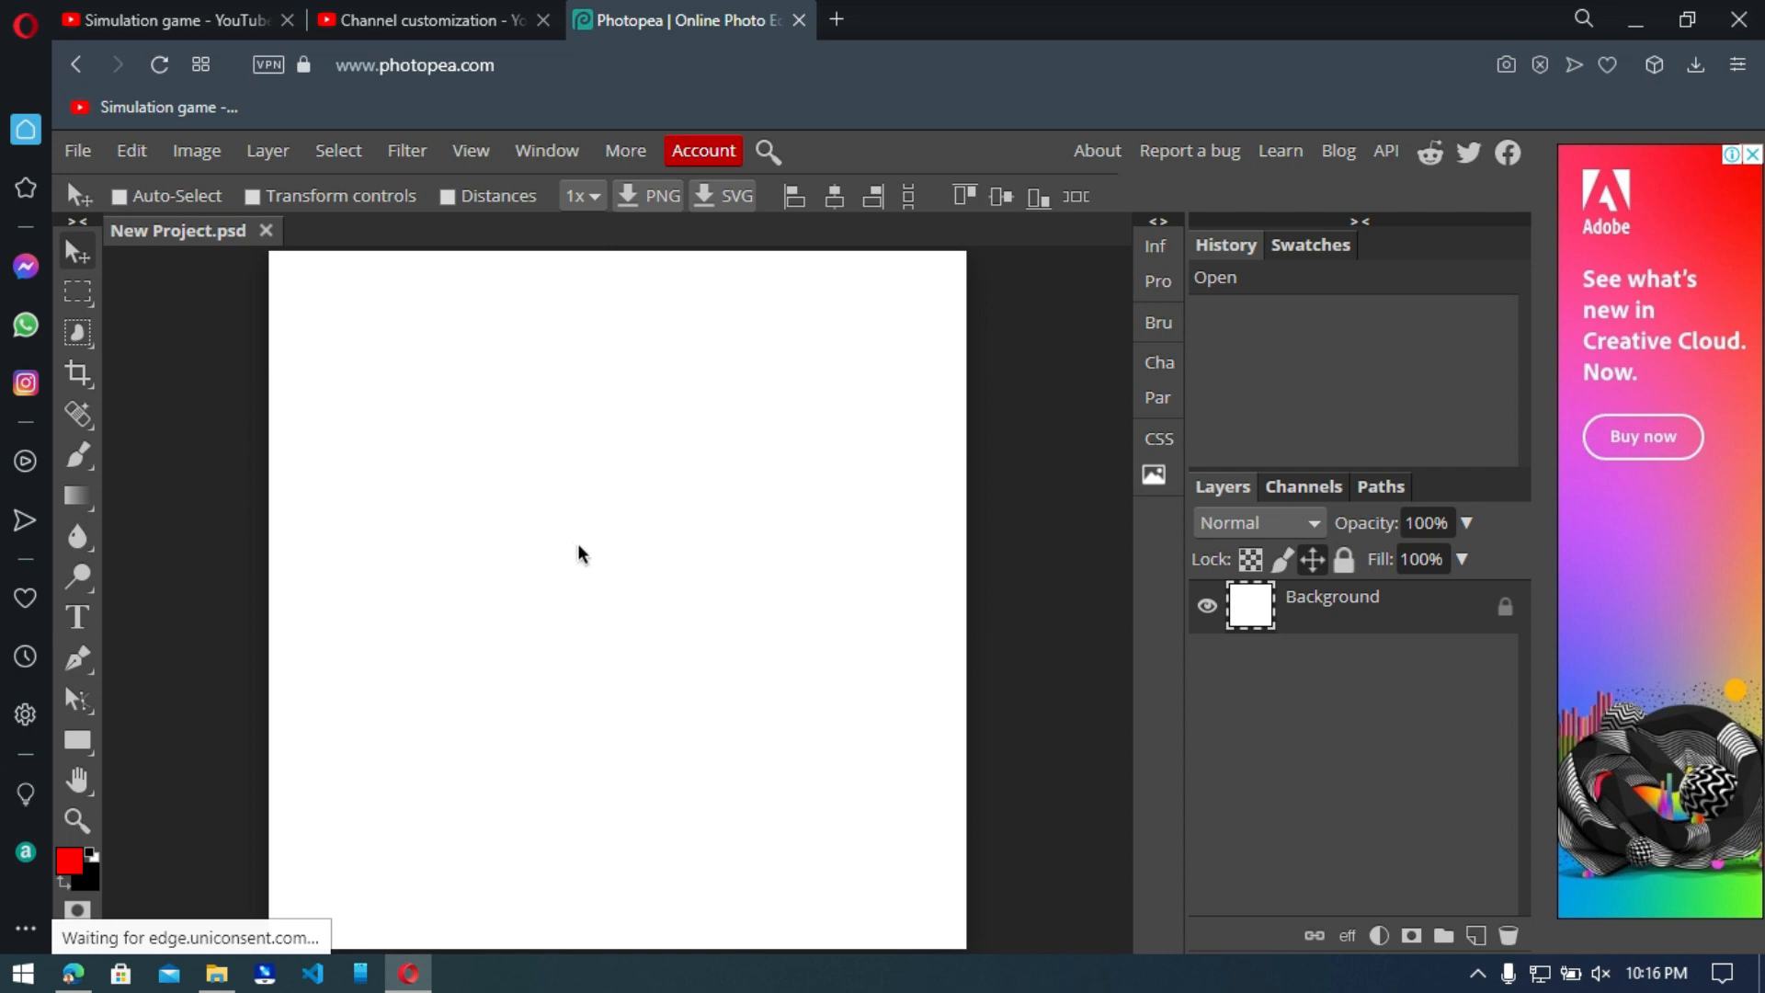
{"action": "scroll", "coordinate": [577, 544], "scroll_direction": "down", "scroll_amount": 1}
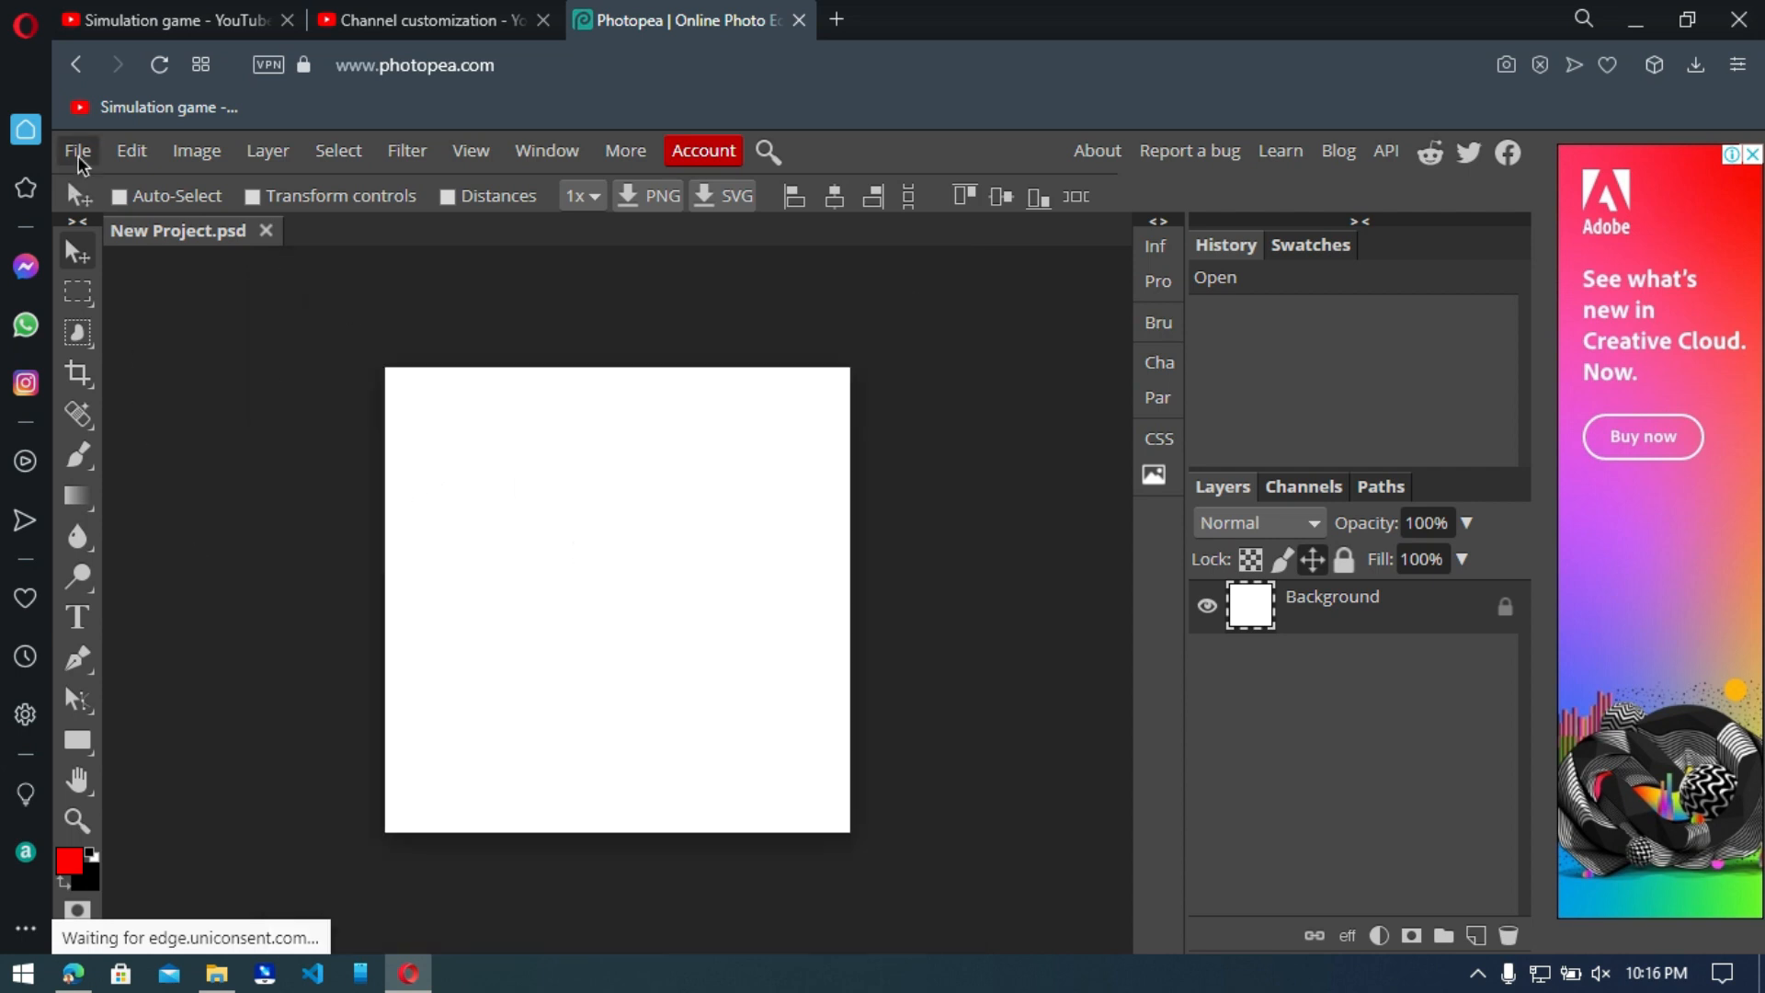
Open the 2000-transparent logo file, bring it into New Project as a layer, and place it near the canvas center.
{"action": "left_click", "coordinate": [77, 152]}
{"action": "left_click", "coordinate": [101, 230]}
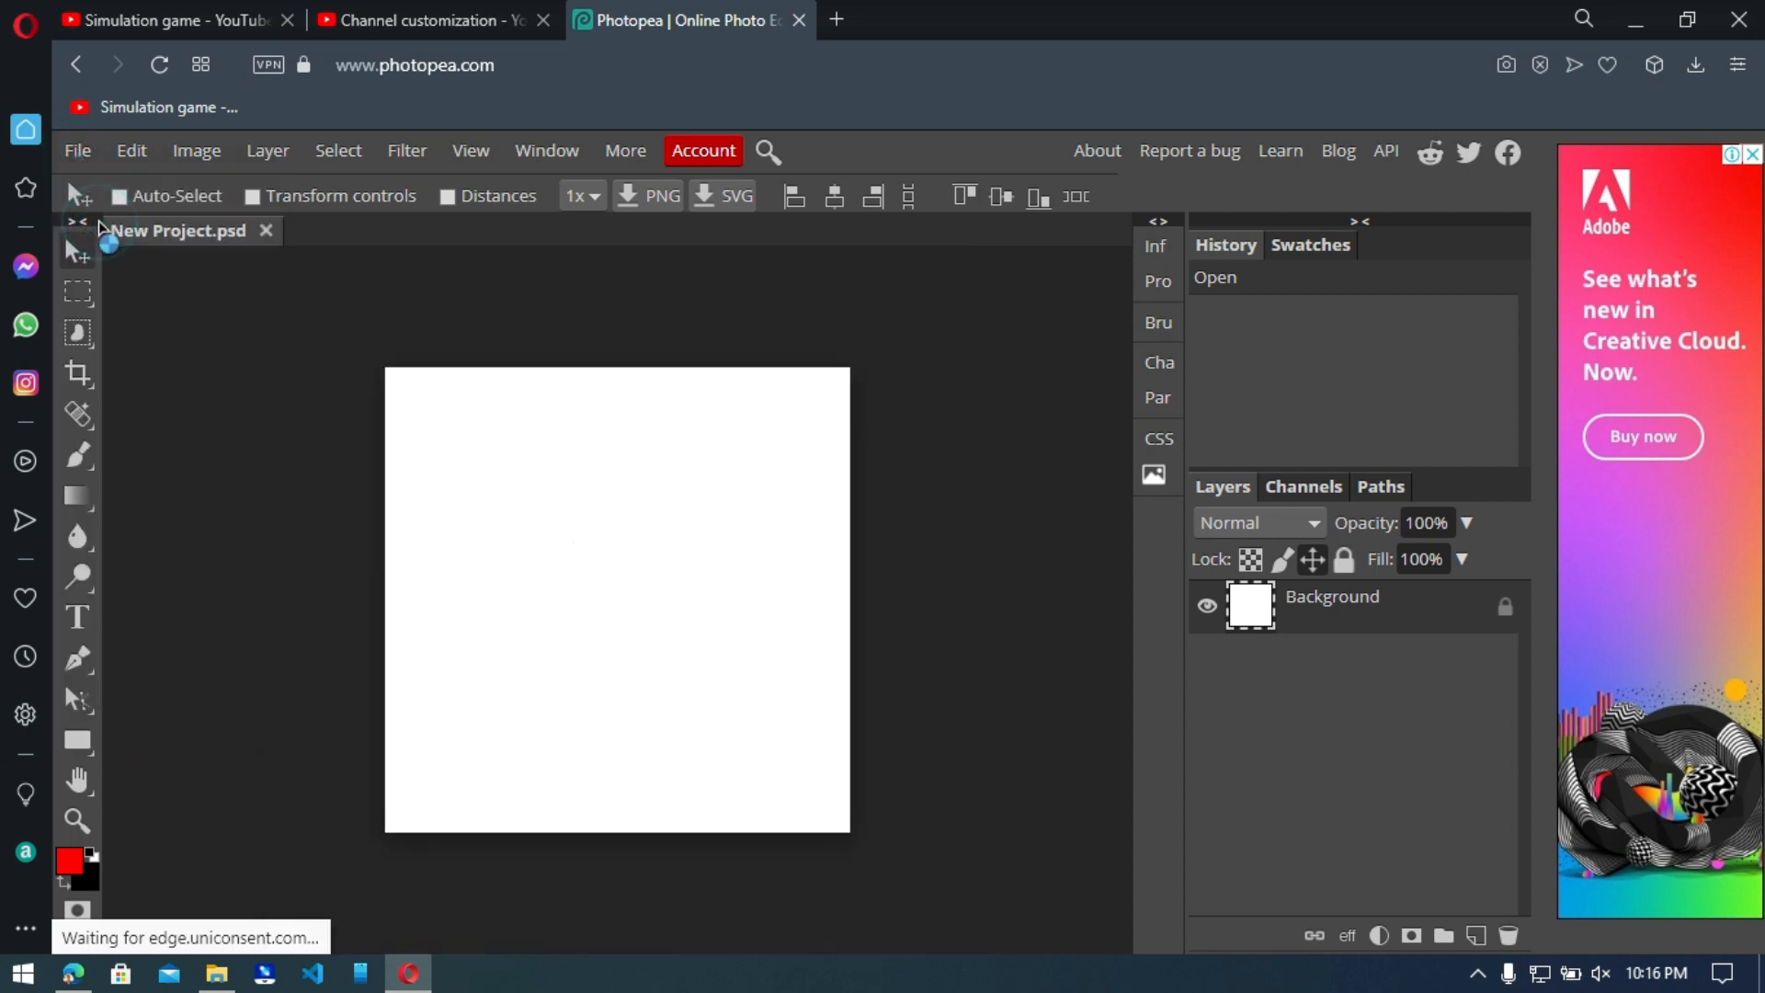
{"action": "left_click", "coordinate": [303, 414]}
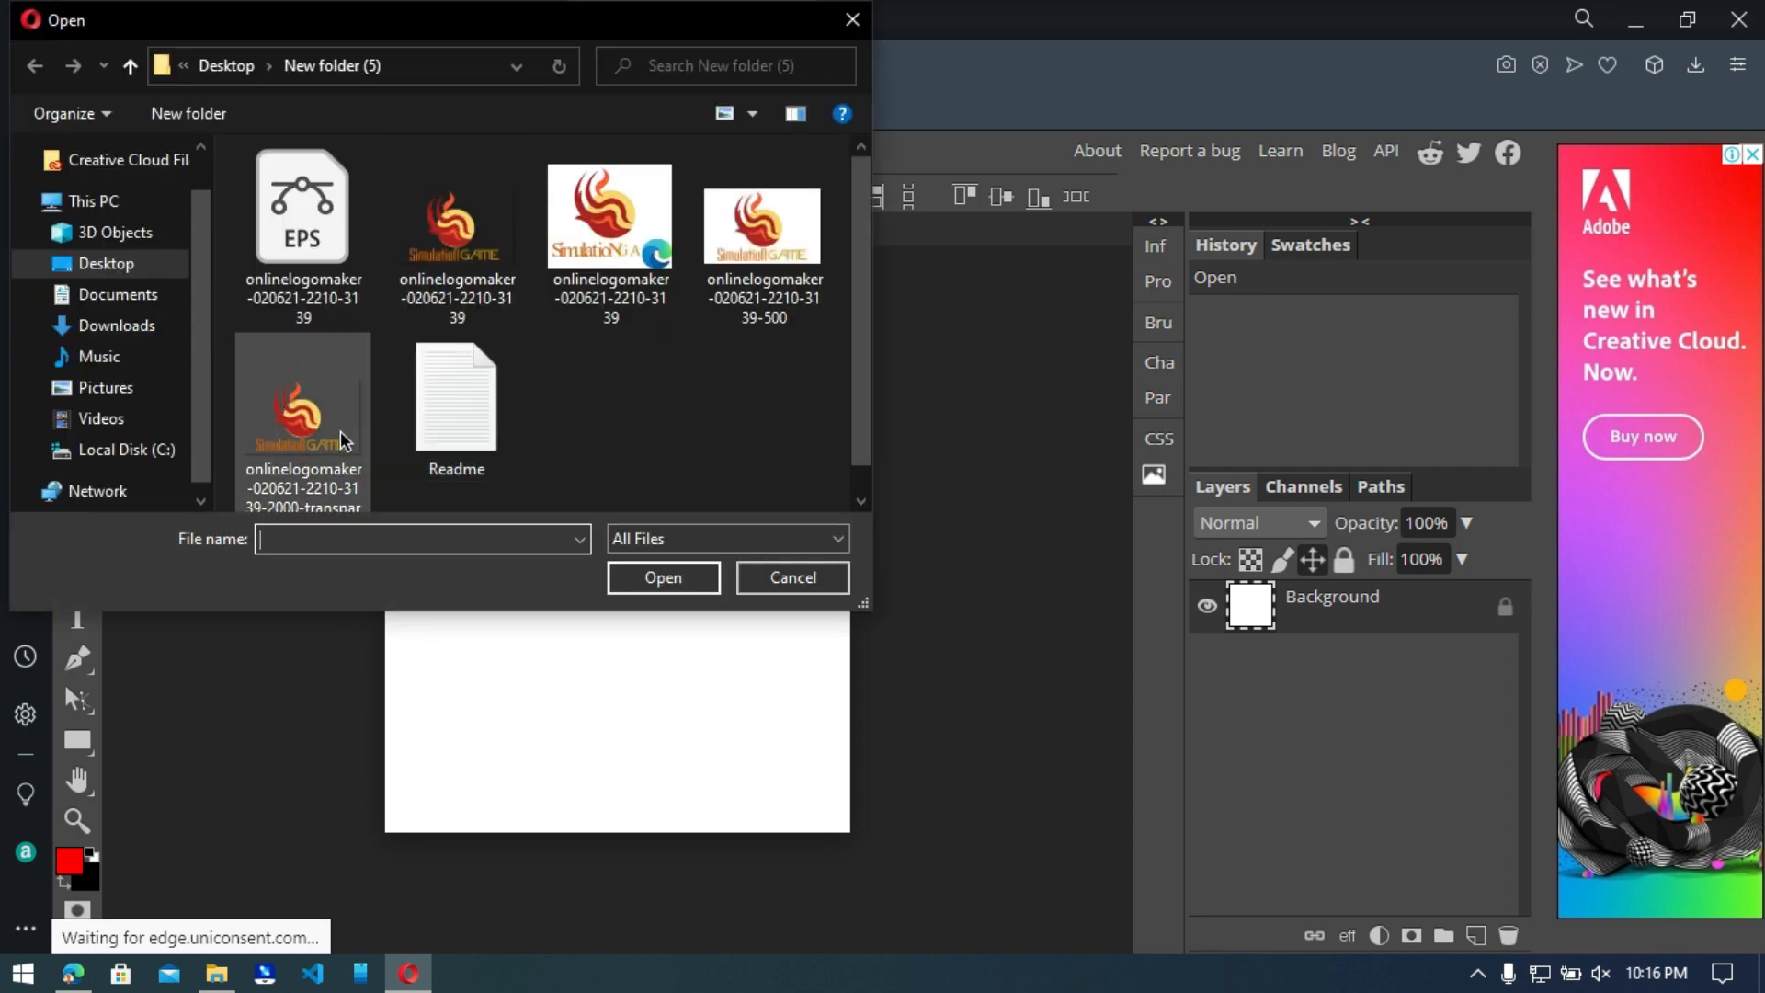
{"action": "double_click", "coordinate": [303, 414]}
{"action": "mouse_move", "coordinate": [608, 582]}
{"action": "left_mouse_down"}
{"action": "mouse_move", "coordinate": [375, 455]}
{"action": "mouse_move", "coordinate": [157, 230]}
{"action": "mouse_move", "coordinate": [542, 607]}
{"action": "mouse_move", "coordinate": [623, 612]}
{"action": "left_mouse_up"}
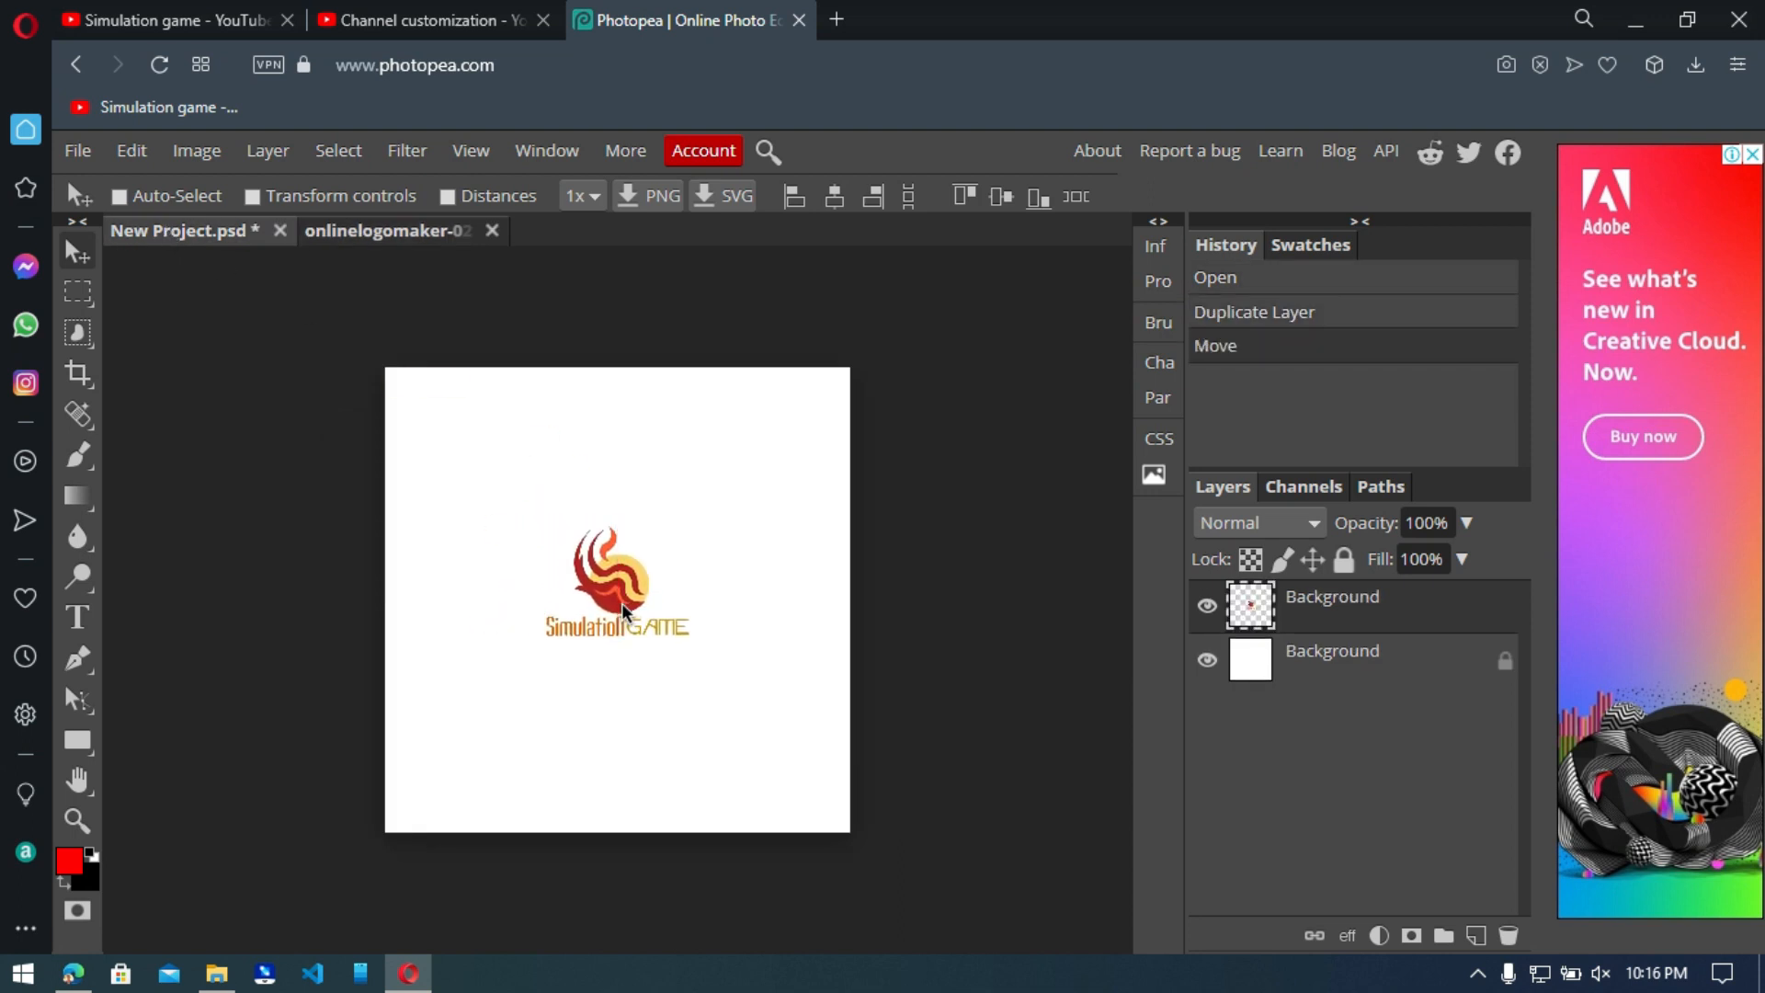
Resize the logo layer with Free Transform so it fills the middle of the white canvas, and center it.
{"action": "left_click", "coordinate": [135, 159]}
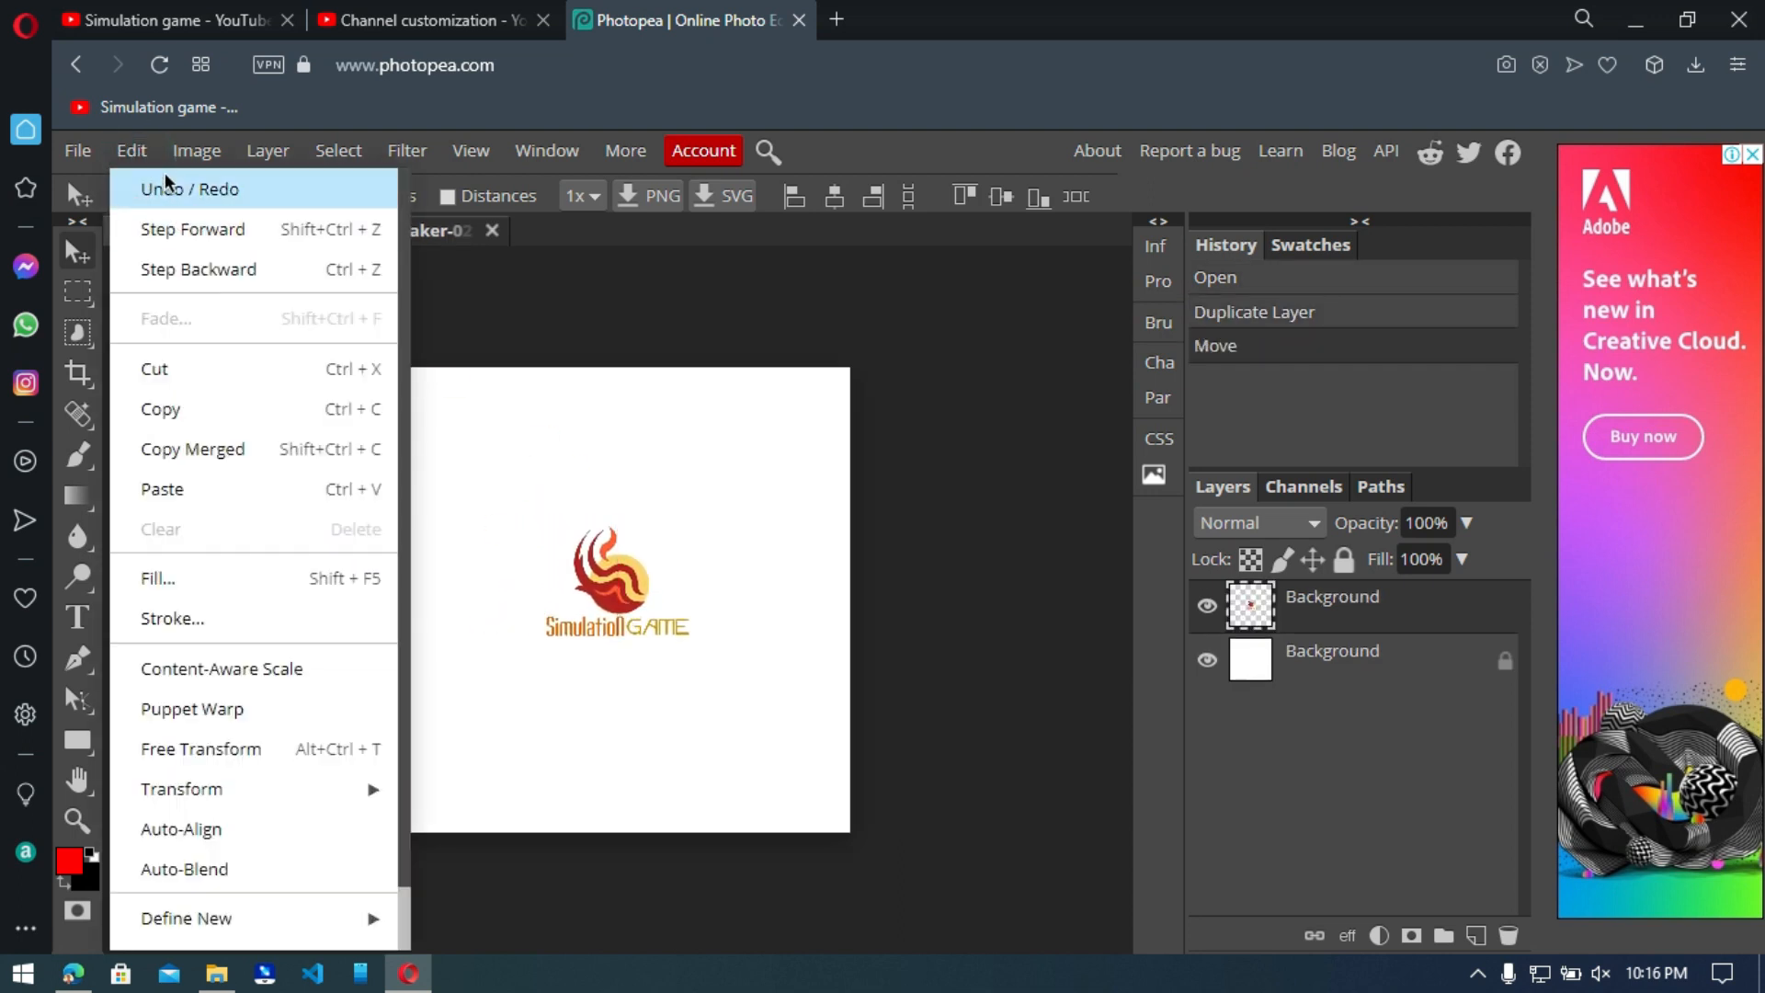
{"action": "left_click", "coordinate": [246, 750]}
{"action": "left_click_drag", "start_coordinate": [688, 638], "coordinate": [621, 609]}
{"action": "left_click_drag", "start_coordinate": [756, 691], "coordinate": [788, 710]}
{"action": "left_click_drag", "start_coordinate": [619, 637], "coordinate": [621, 656]}
{"action": "key", "text": "Return"}
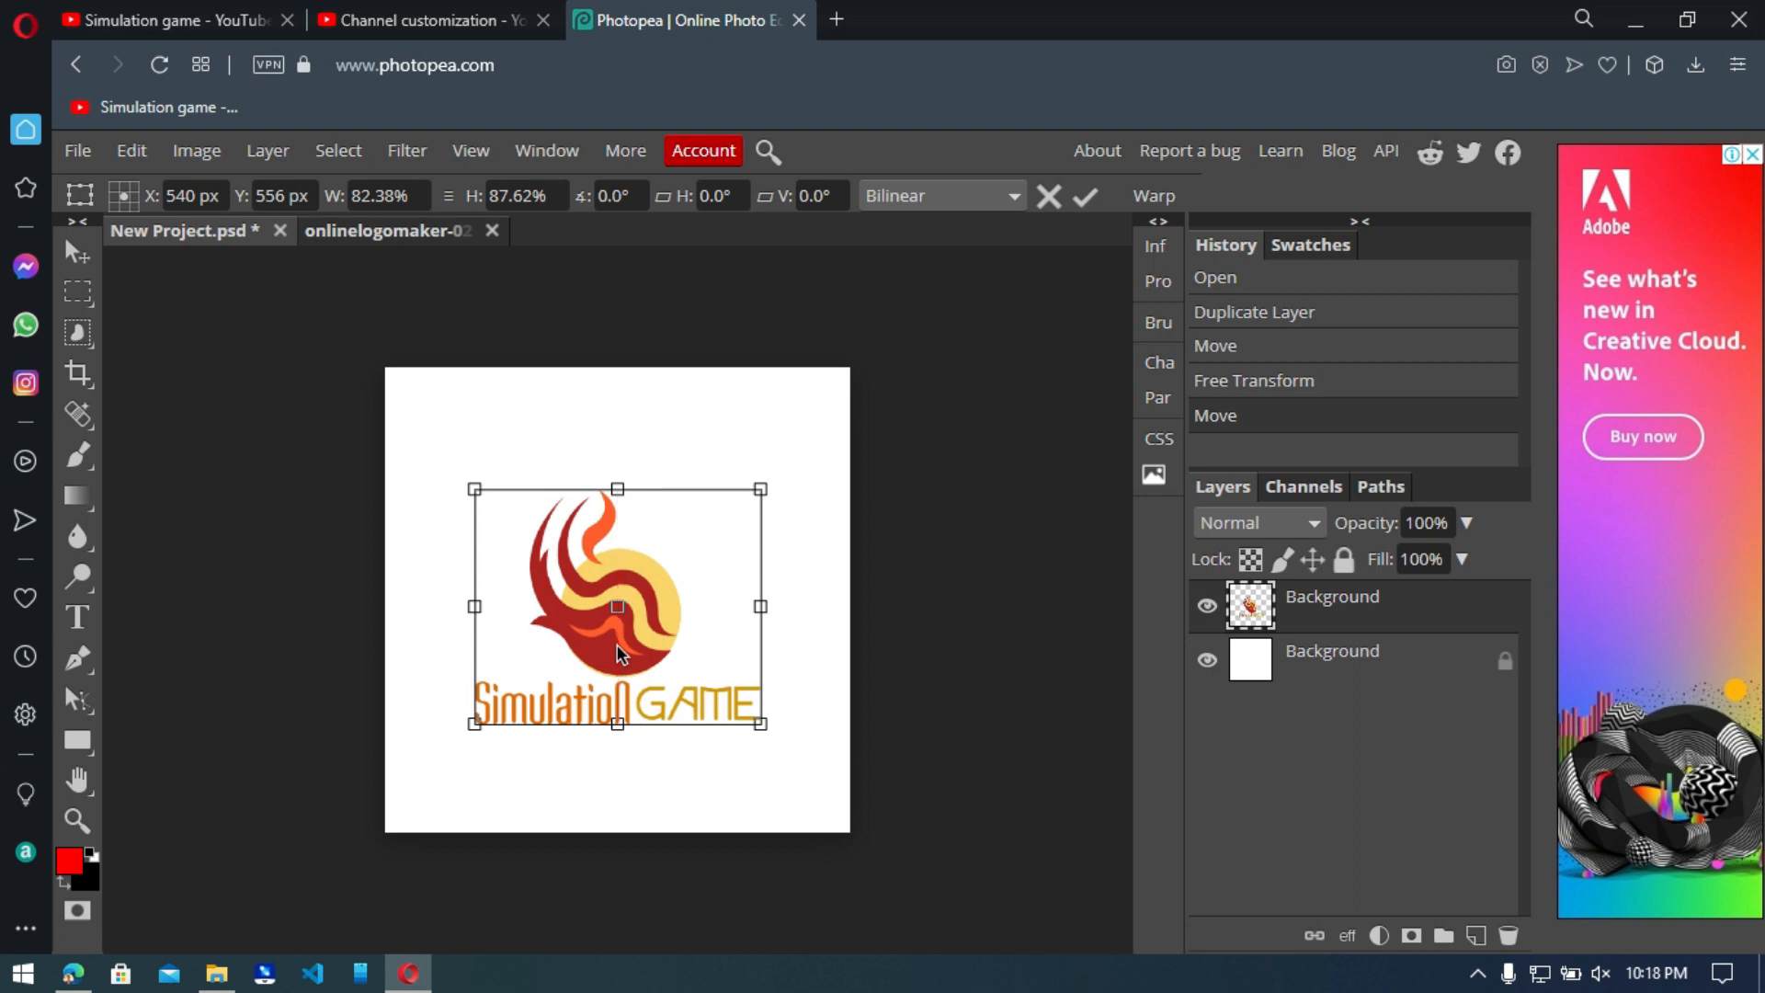
{"action": "key", "text": "Return"}
Export the project as a 1080 × 1080 px PNG at 100% quality and show New Project.png in its Downloads folder.
{"action": "left_click", "coordinate": [75, 149]}
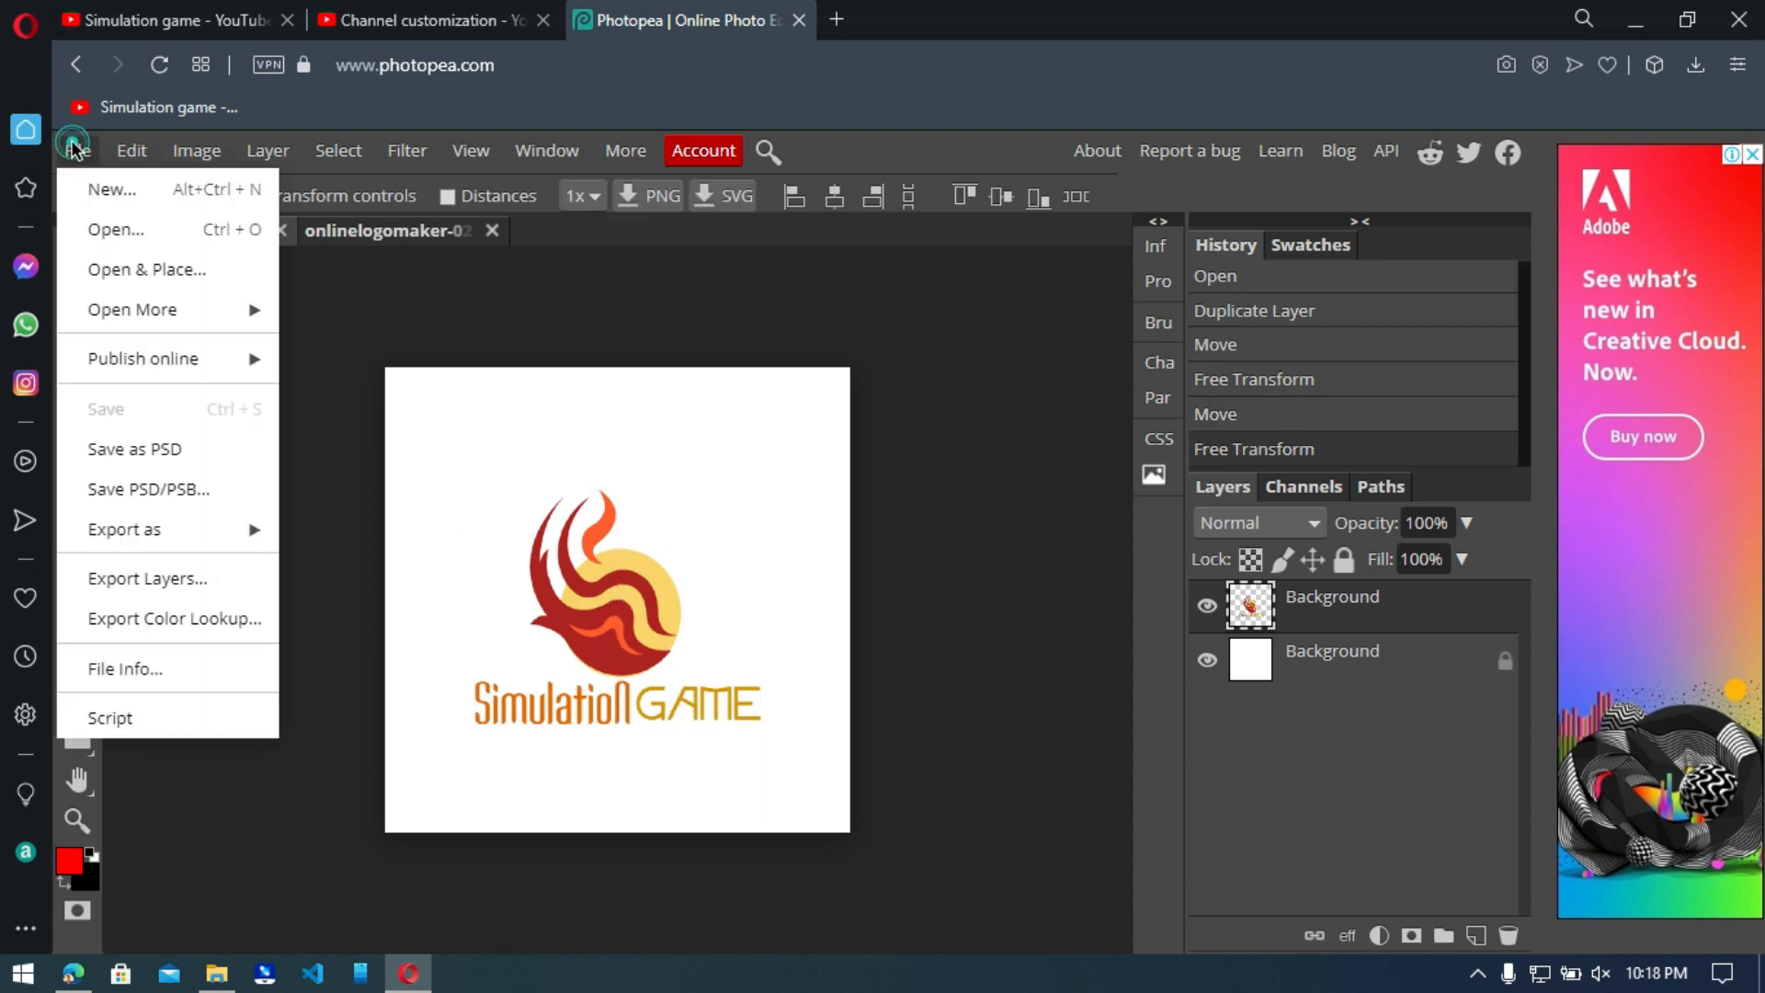
{"action": "mouse_move", "coordinate": [153, 531]}
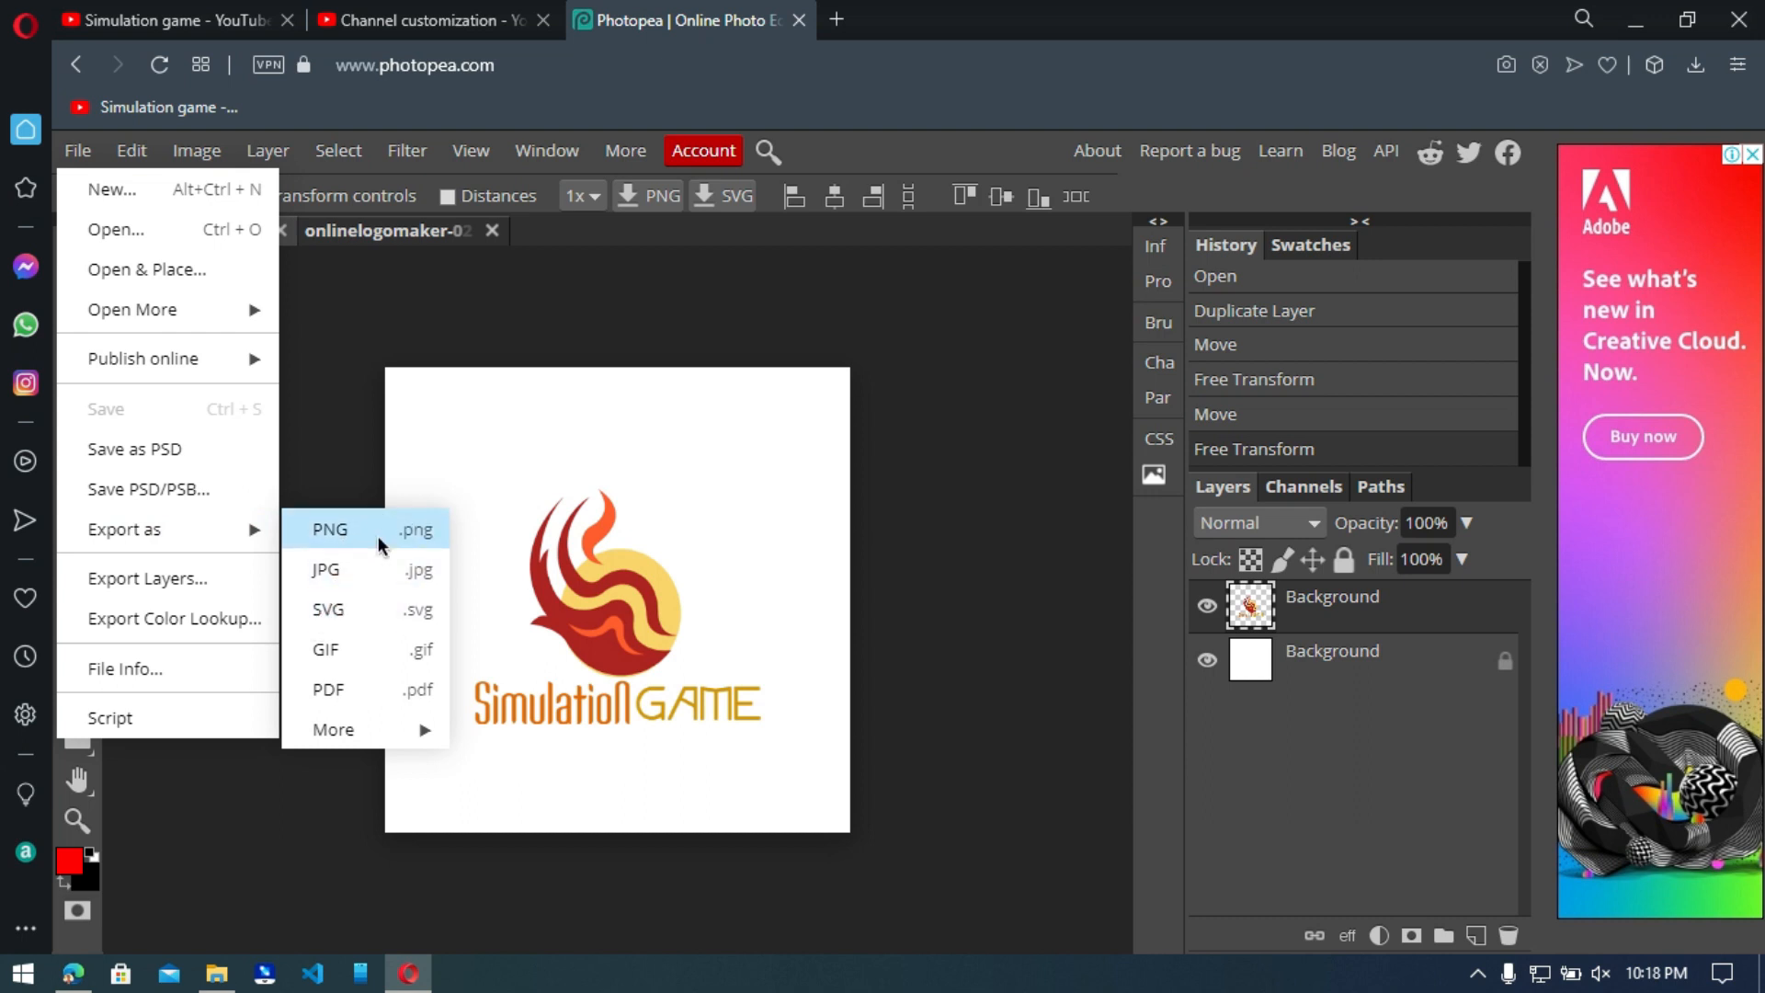
{"action": "left_click", "coordinate": [378, 537]}
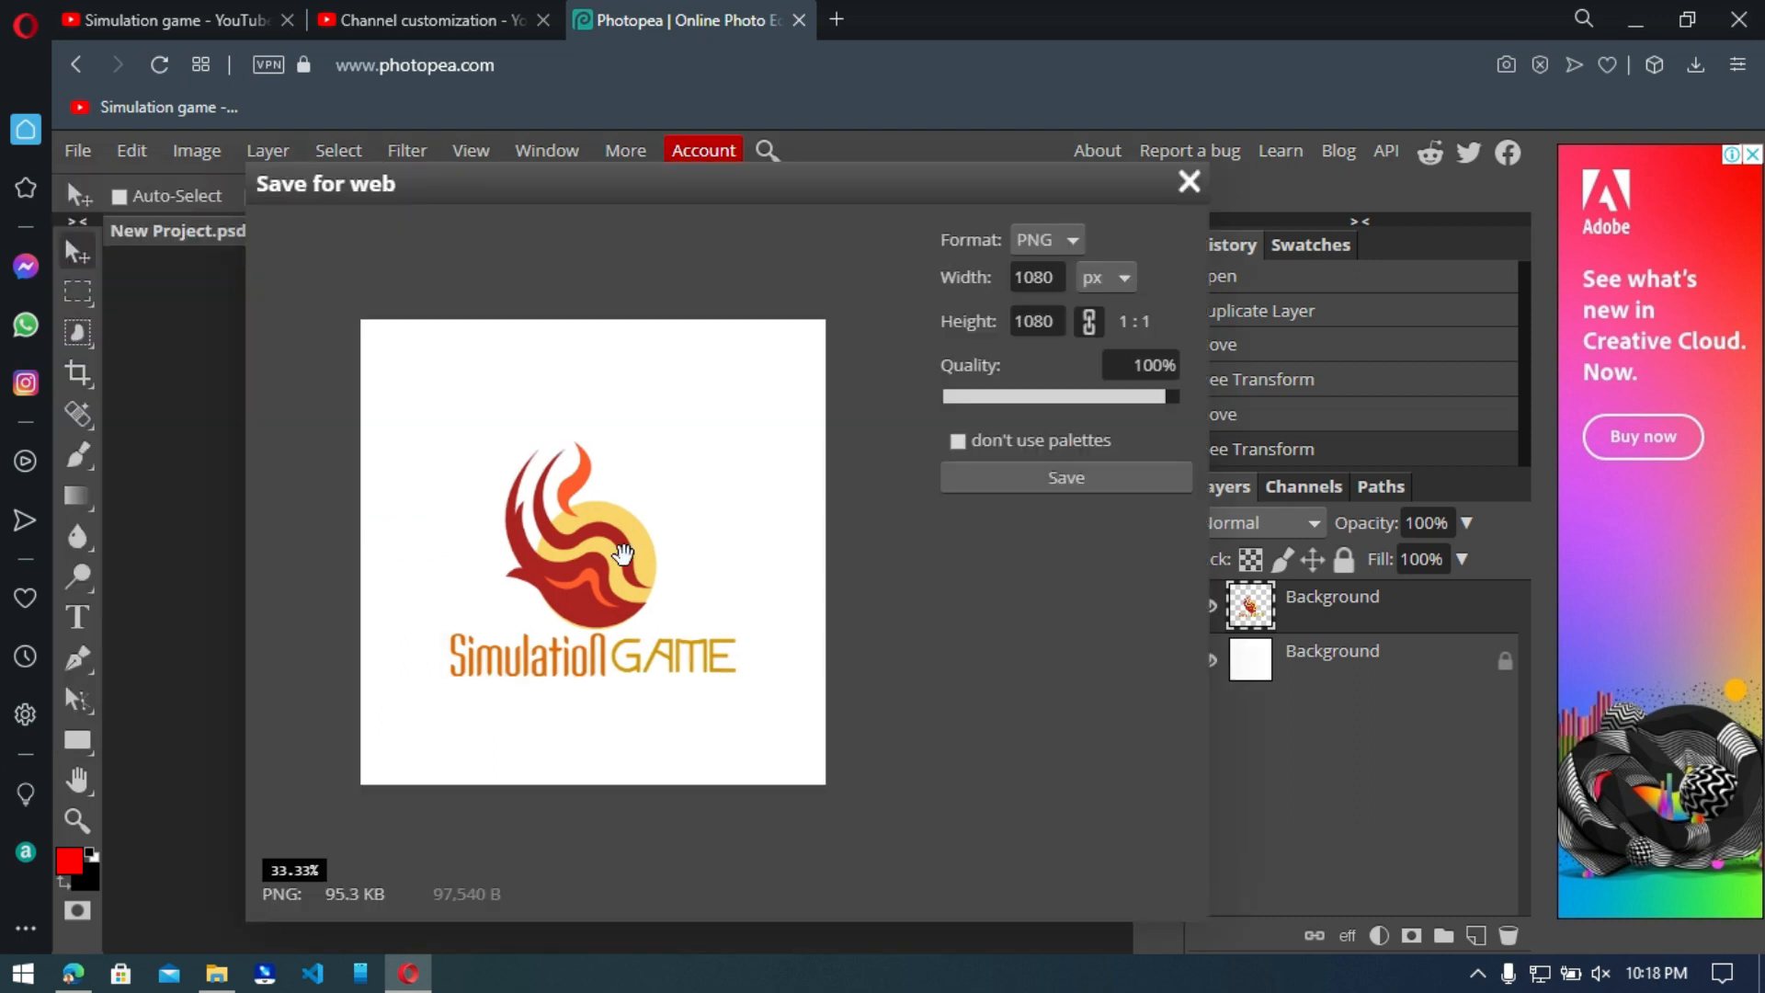
{"action": "left_click", "coordinate": [1053, 480]}
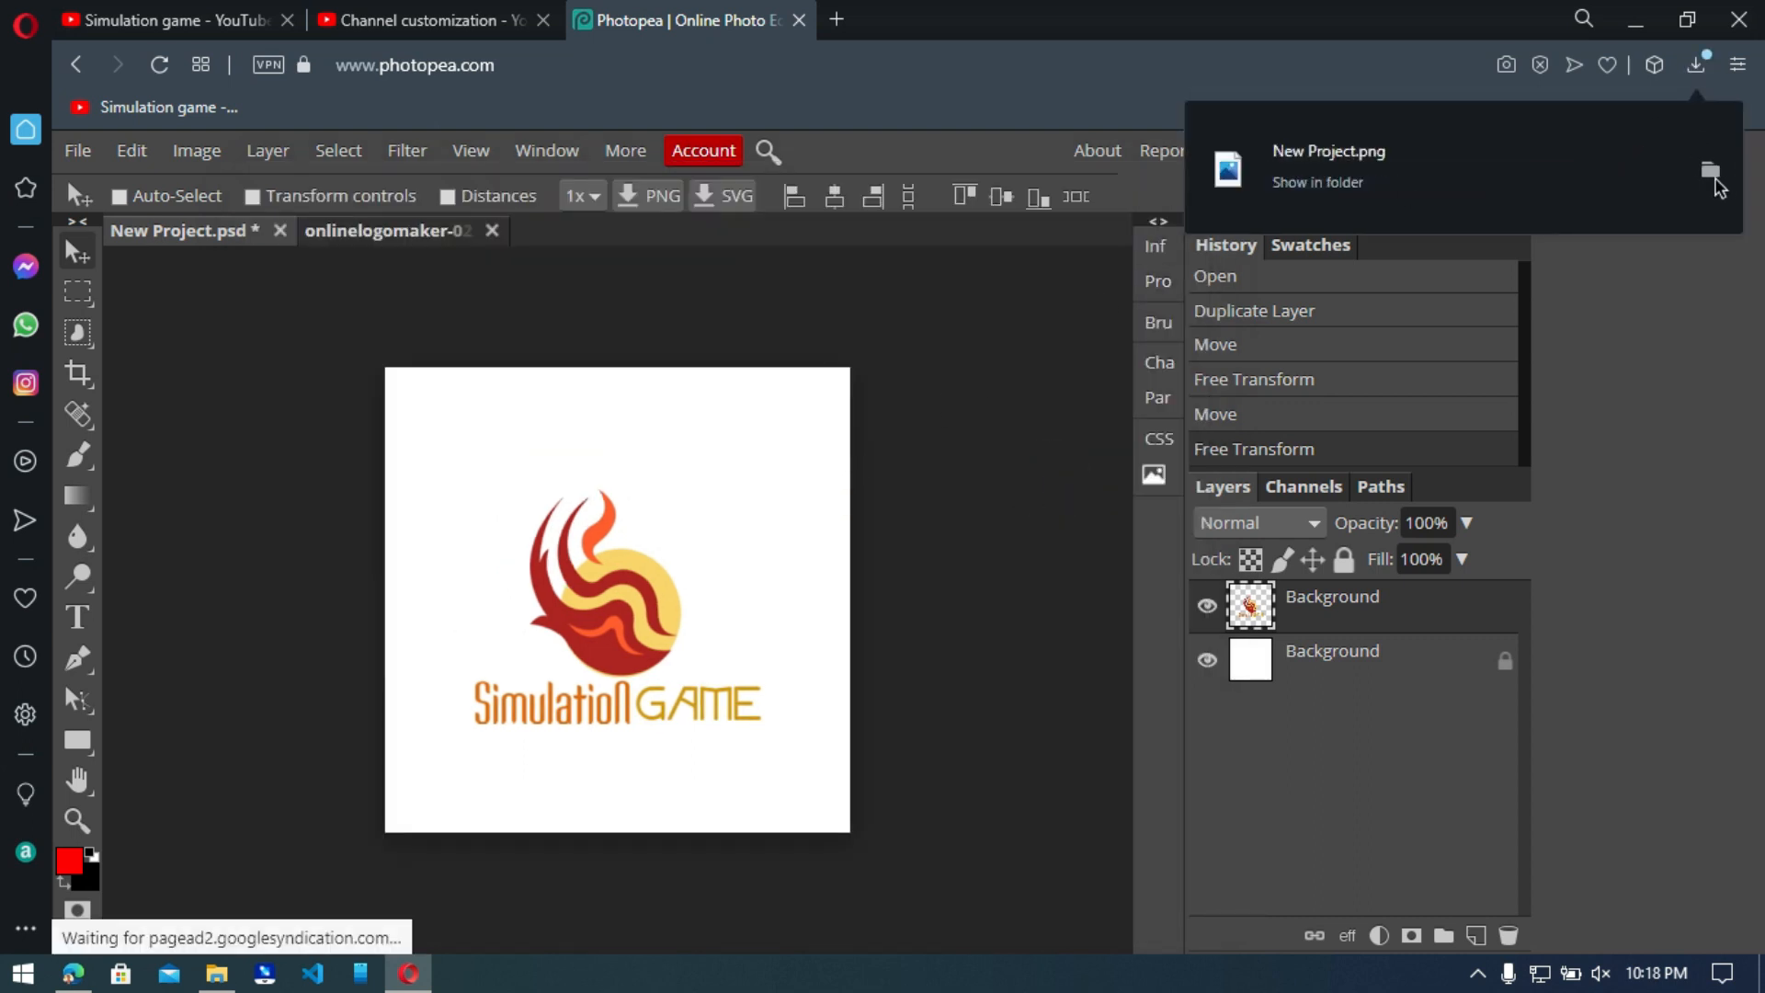
{"action": "left_click", "coordinate": [1715, 179]}
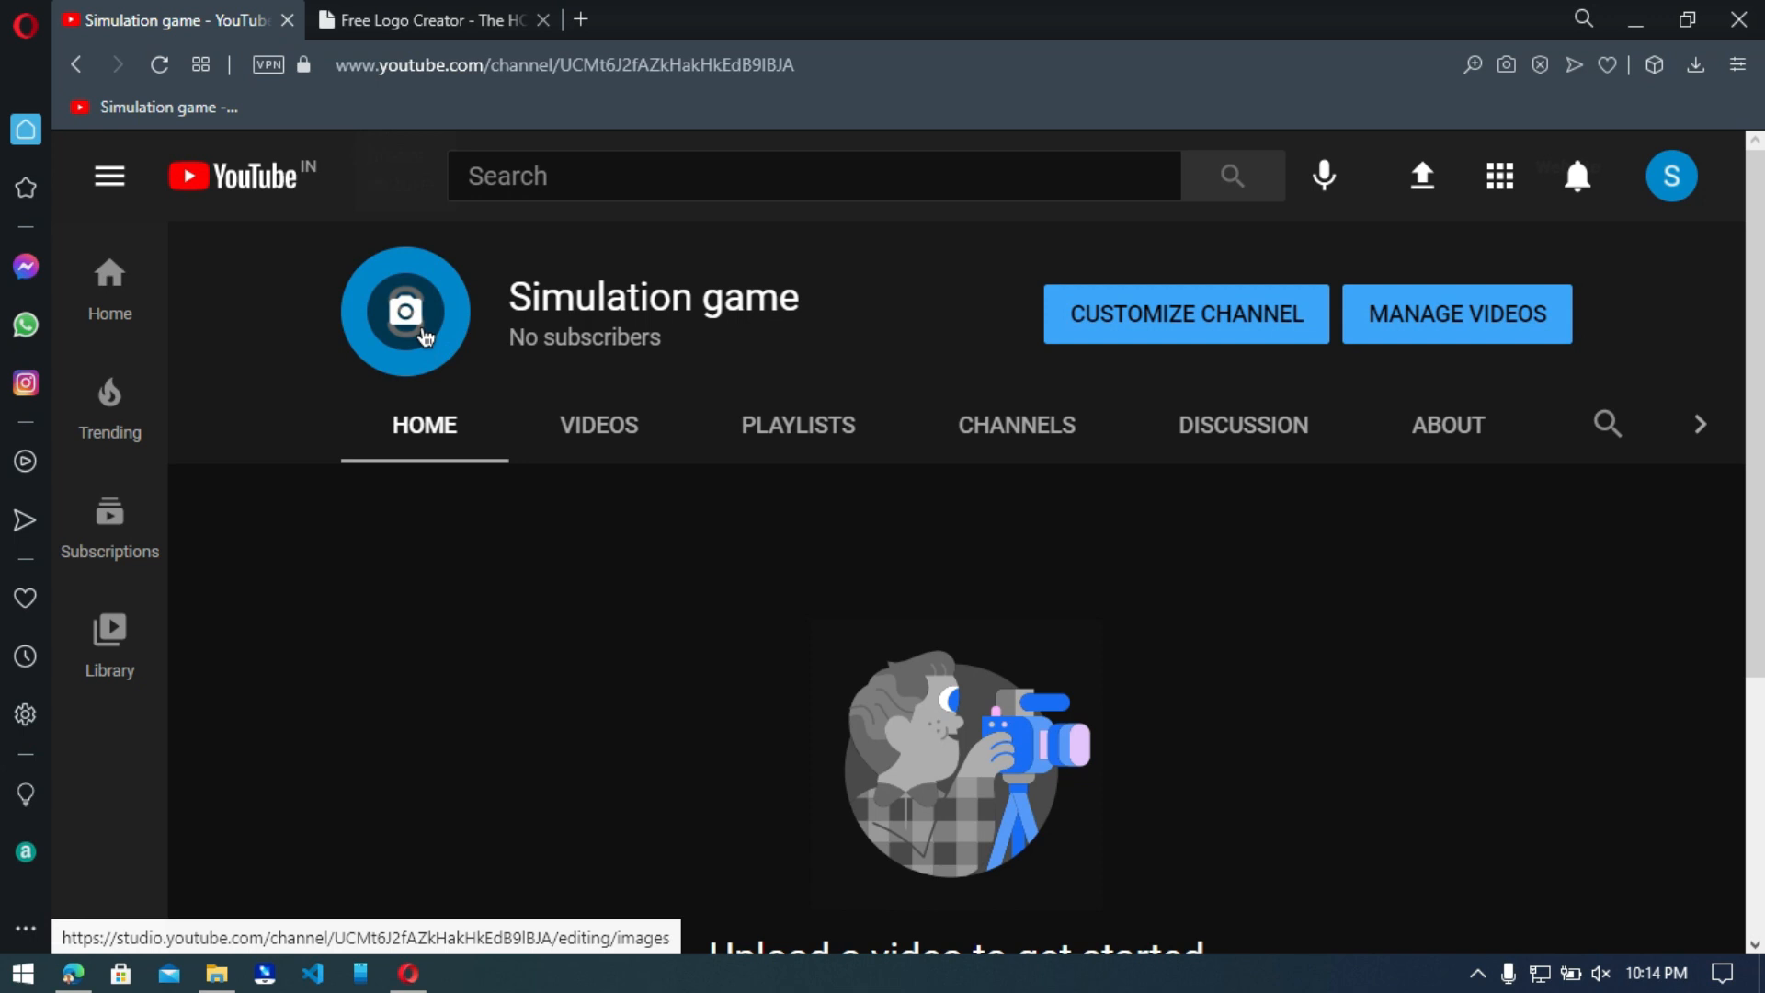
{"action": "left_click", "coordinate": [425, 337]}
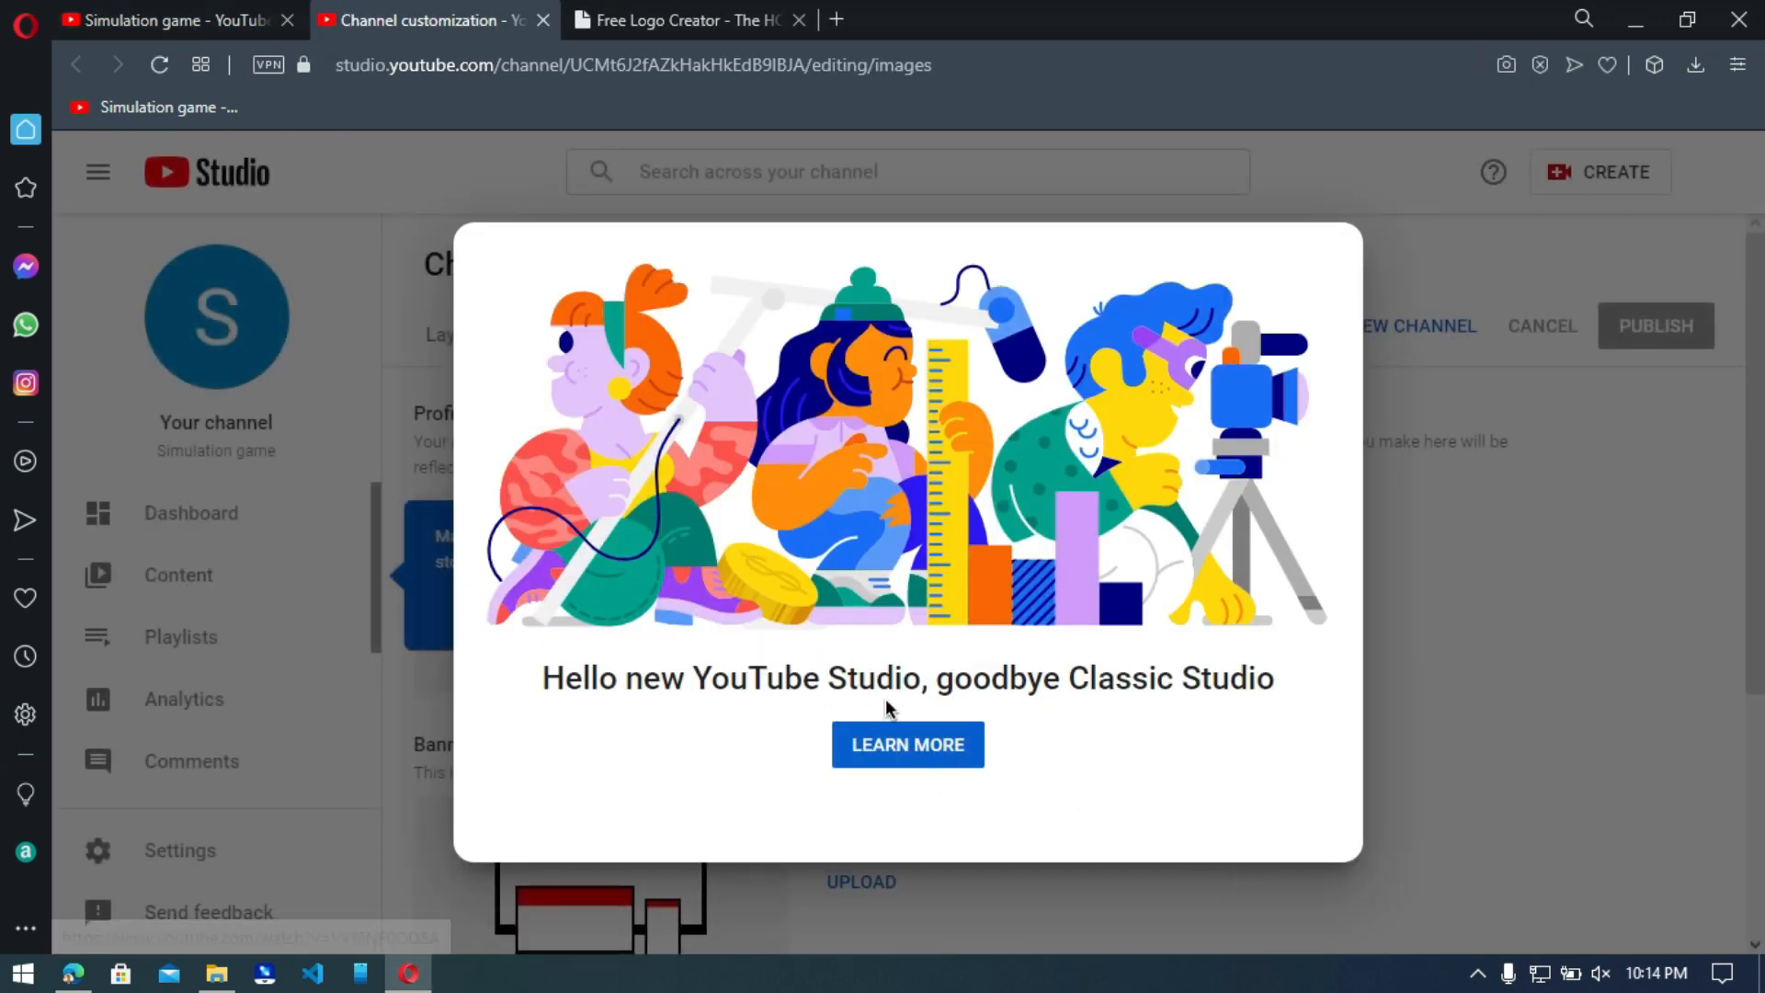
Dismiss the announcement in YouTube Studio and upload New Project from Downloads as the channel's profile picture.
{"action": "left_click", "coordinate": [1036, 964]}
{"action": "left_click", "coordinate": [1068, 937]}
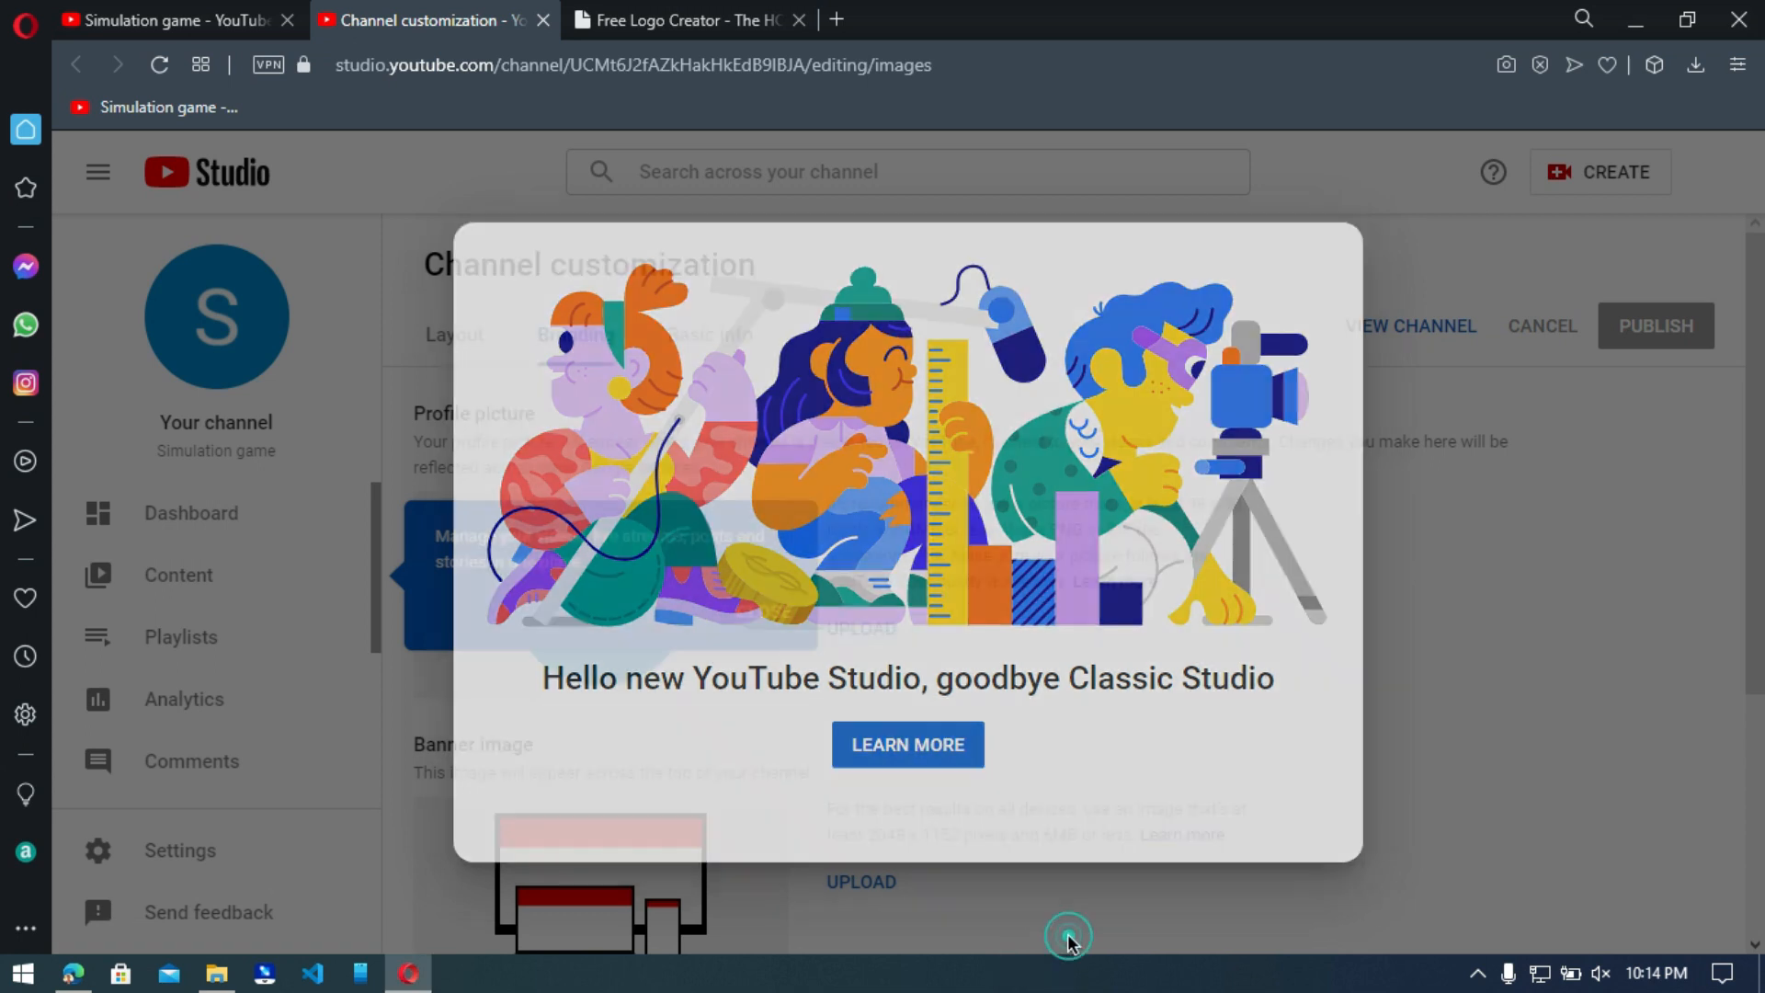
{"action": "left_click", "coordinate": [869, 633]}
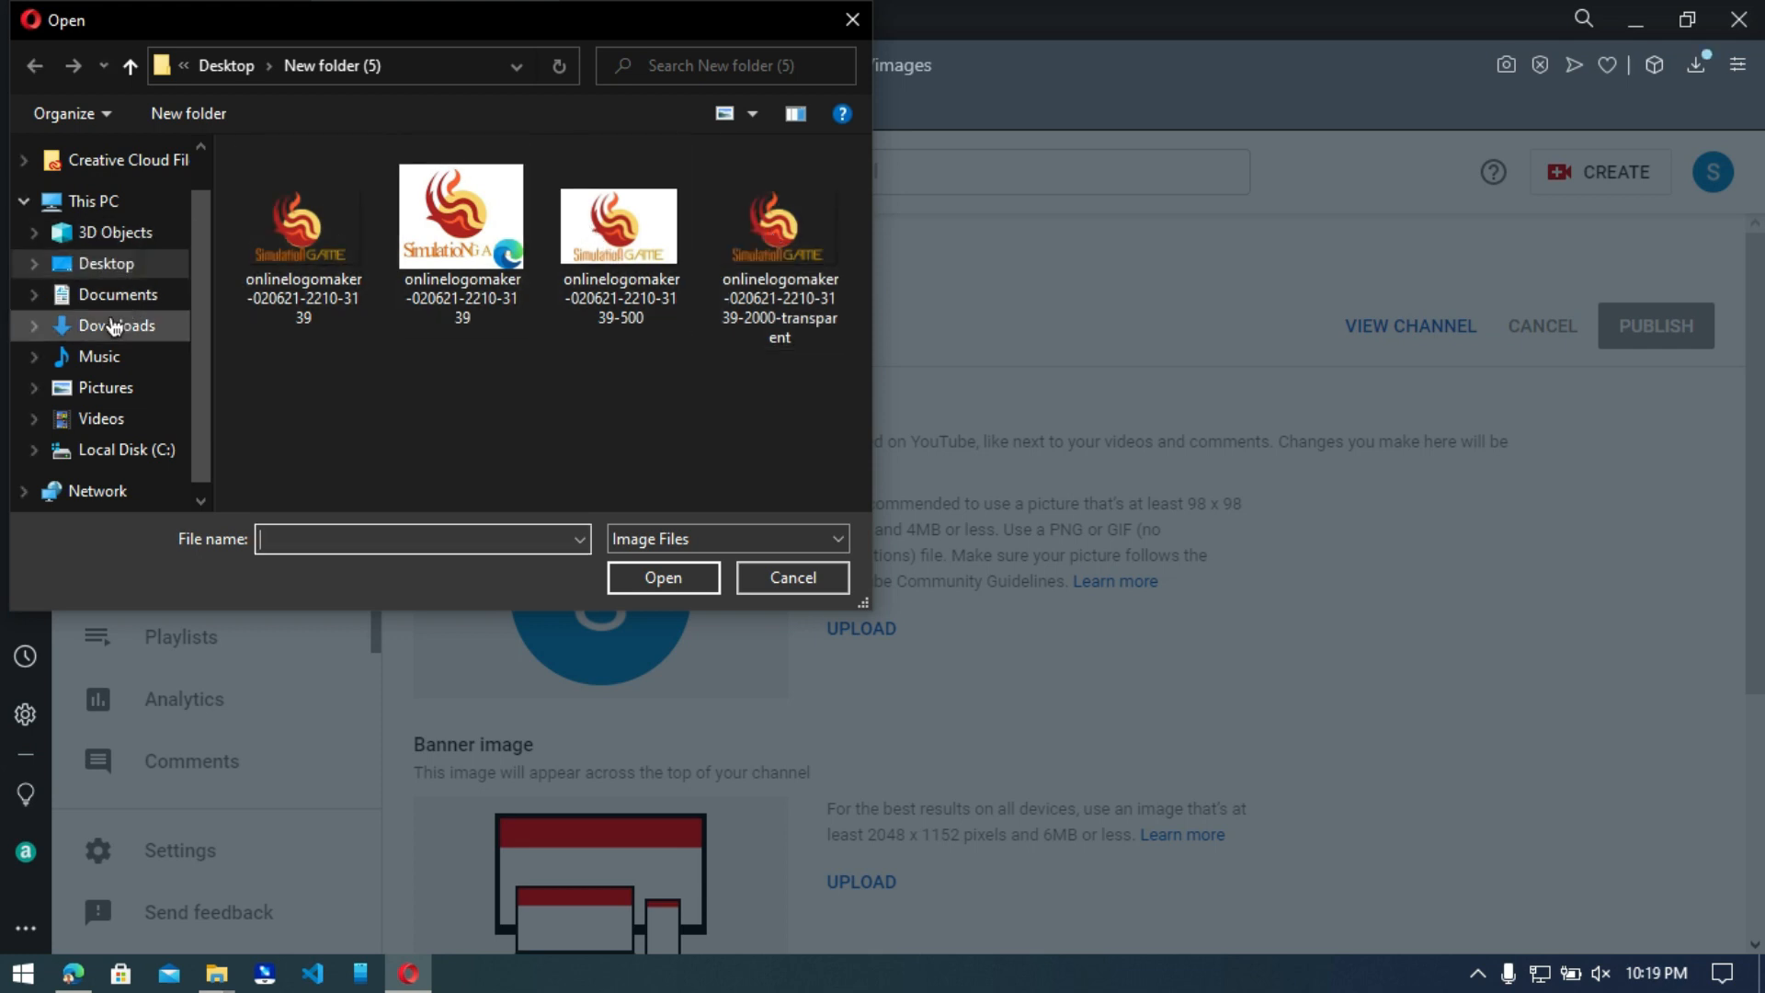
{"action": "left_click", "coordinate": [120, 324]}
{"action": "left_click", "coordinate": [316, 237]}
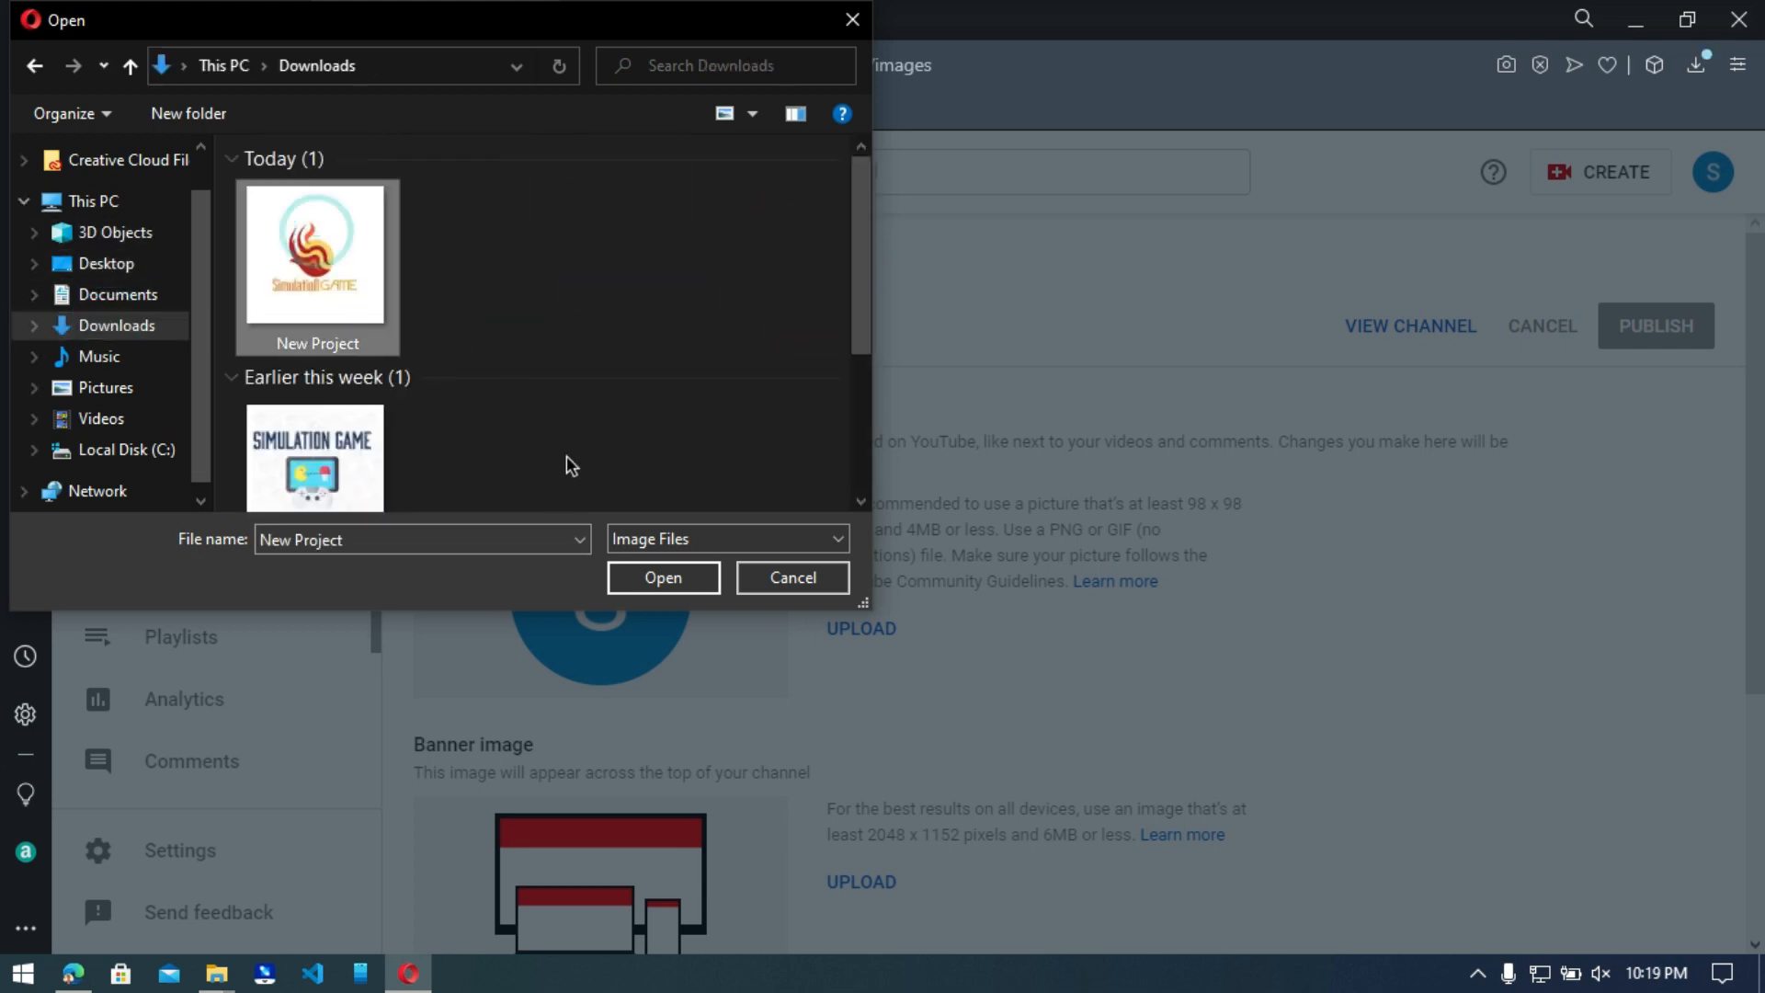
{"action": "left_click", "coordinate": [664, 578]}
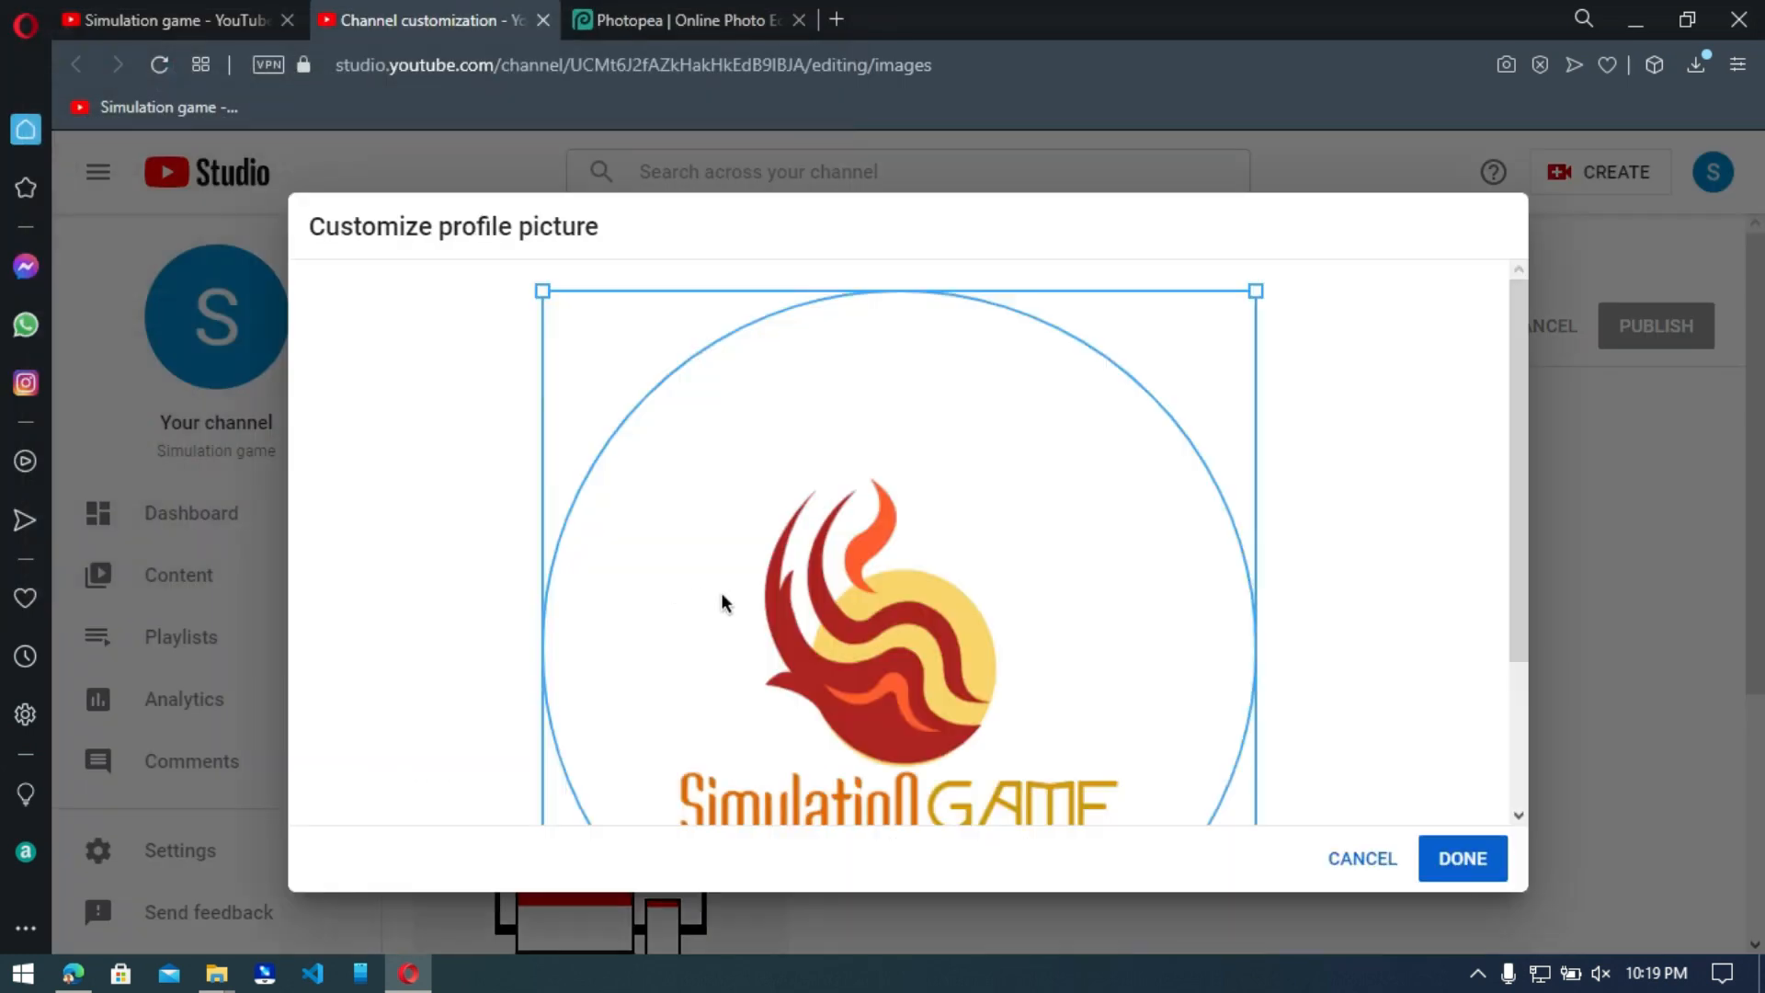
Accept the circular crop around the Simulation Game logo and publish the new profile picture.
{"action": "scroll", "coordinate": [1267, 677], "scroll_direction": "down", "scroll_amount": 2}
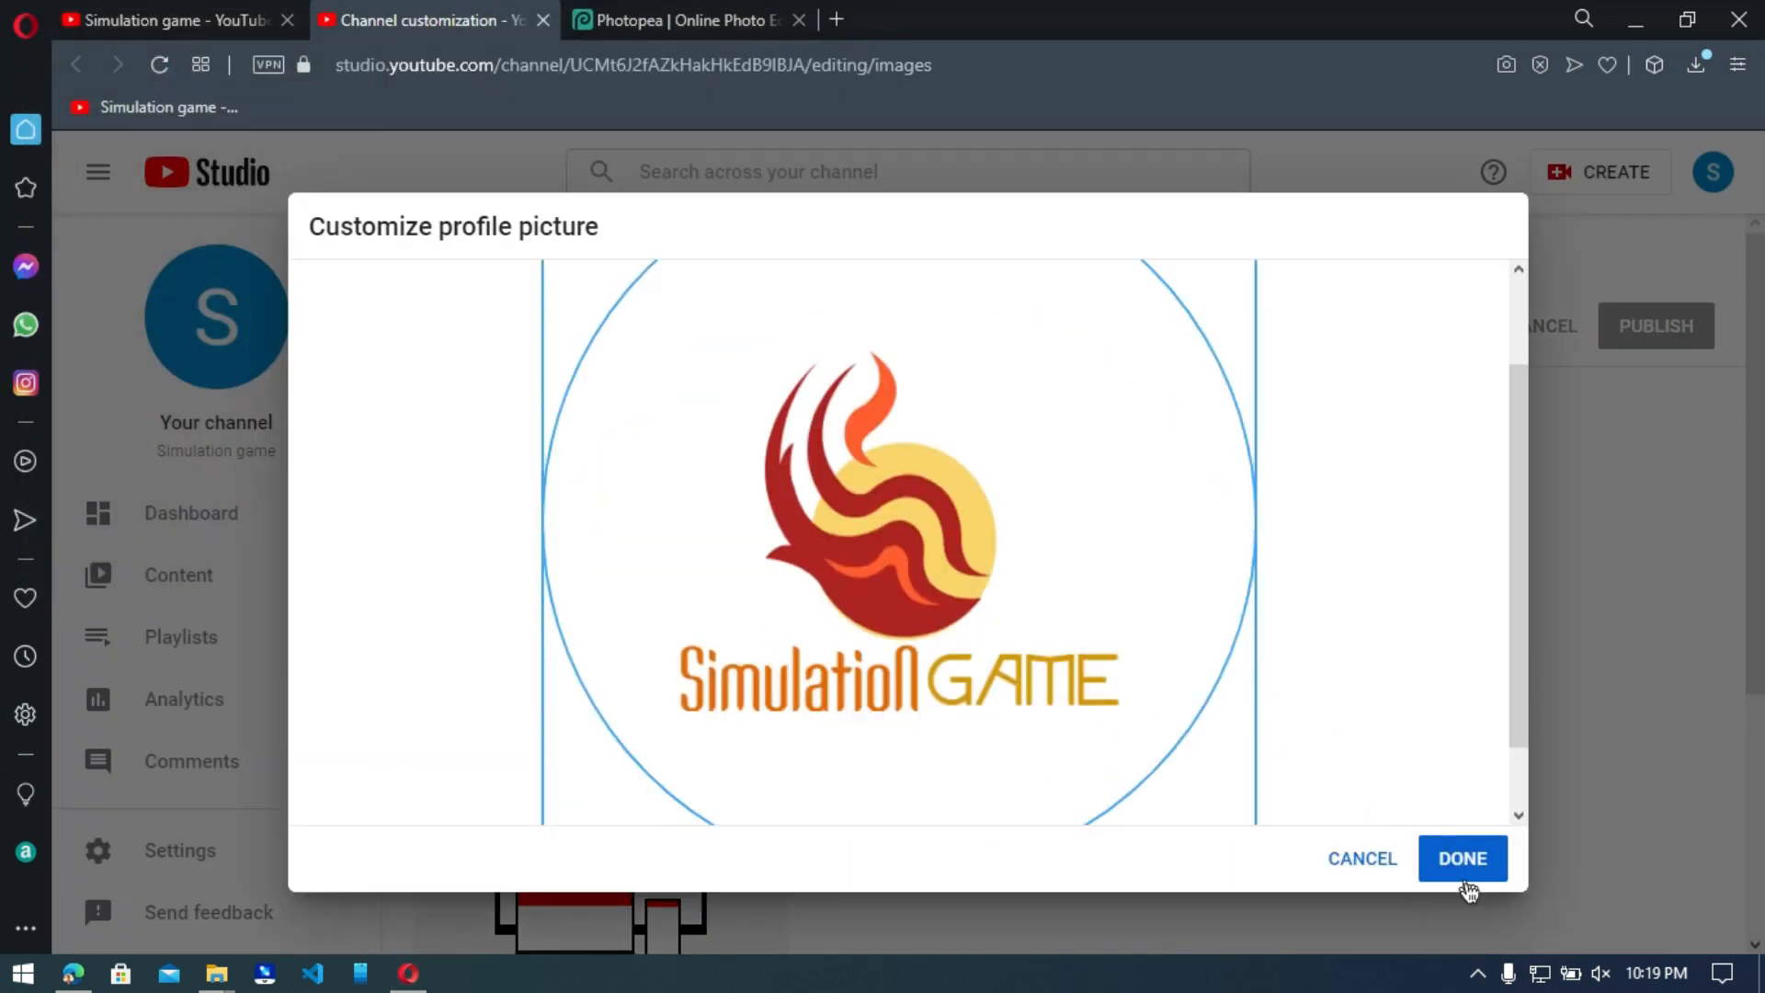
{"action": "left_click", "coordinate": [1470, 862]}
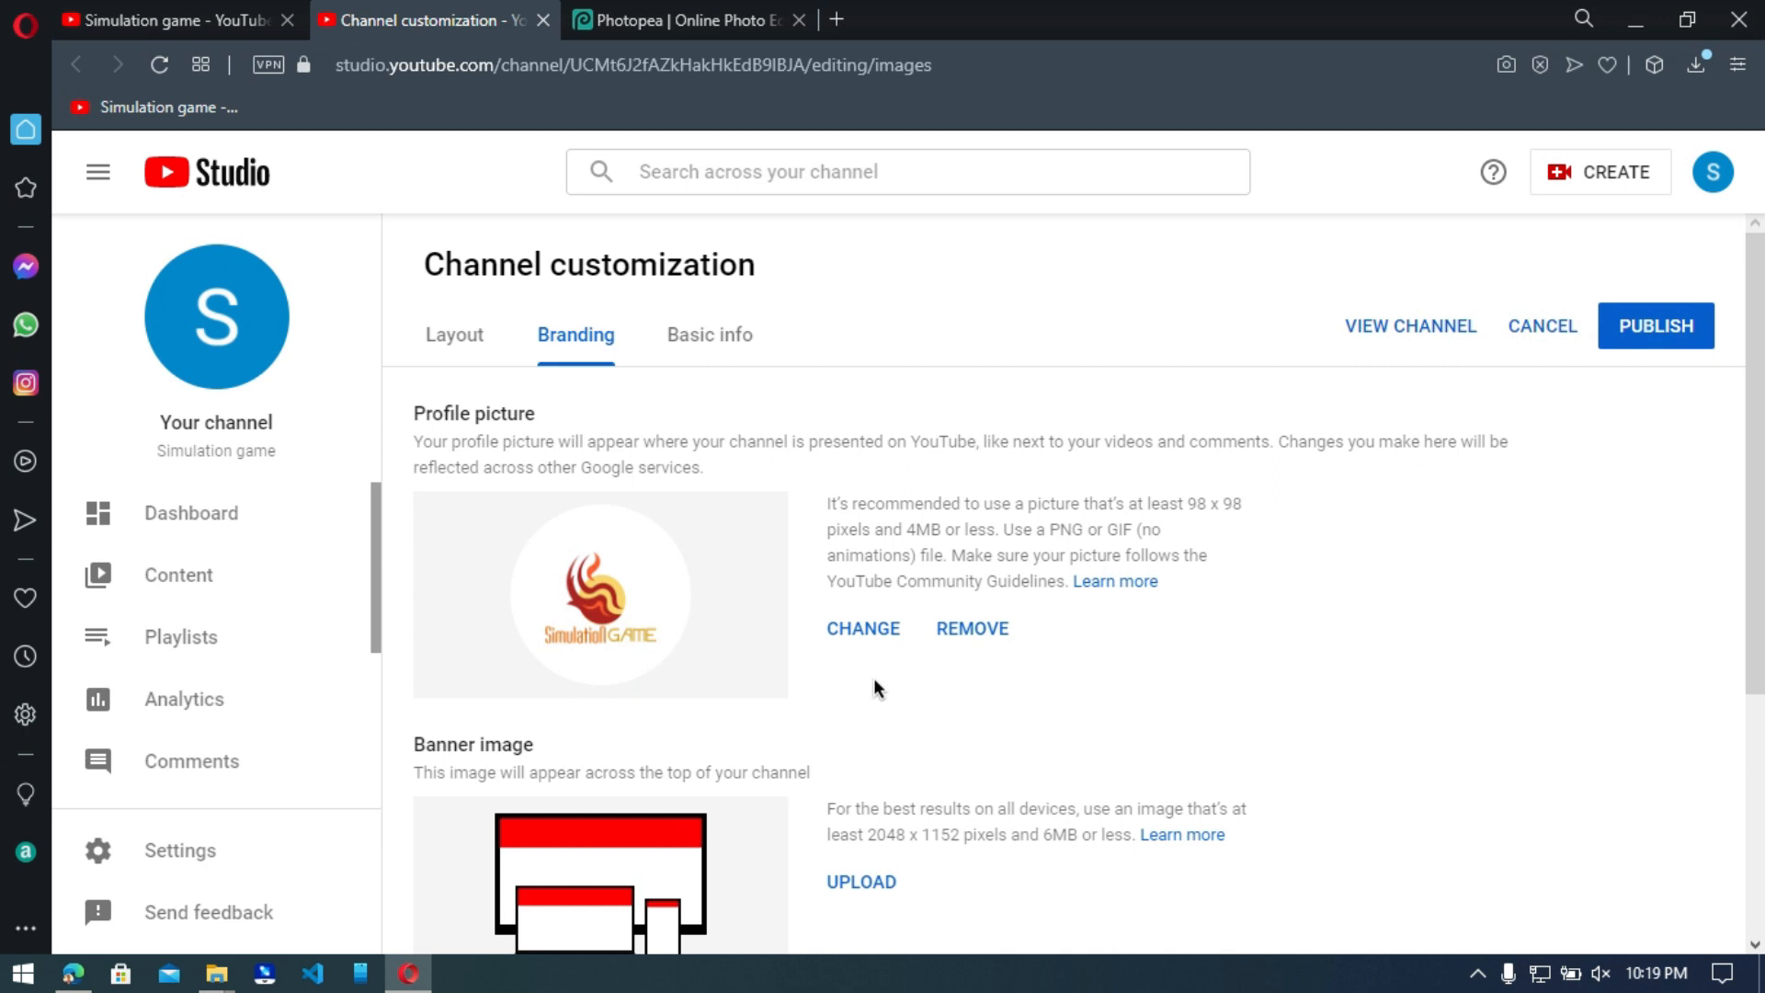
{"action": "left_click", "coordinate": [1652, 323]}
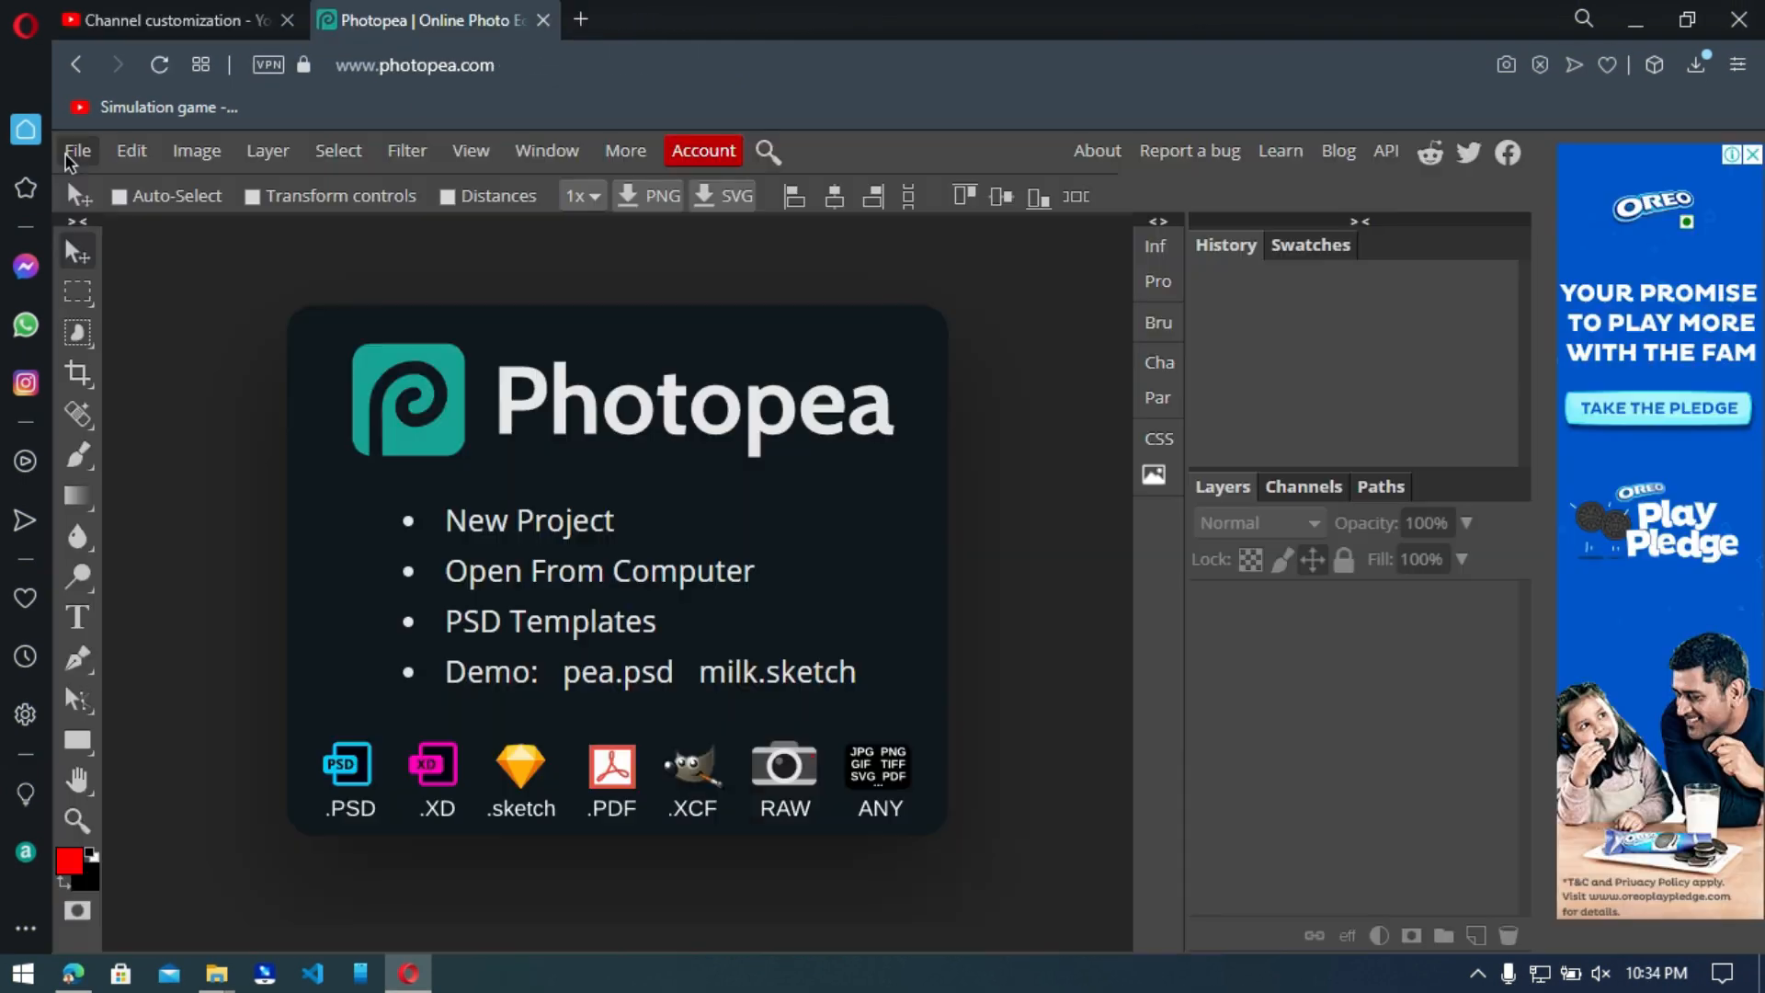
Open the youtube-channel-art-sizing-template image from New folder (5) in Photopea.
{"action": "left_click", "coordinate": [75, 153]}
{"action": "left_click", "coordinate": [115, 229]}
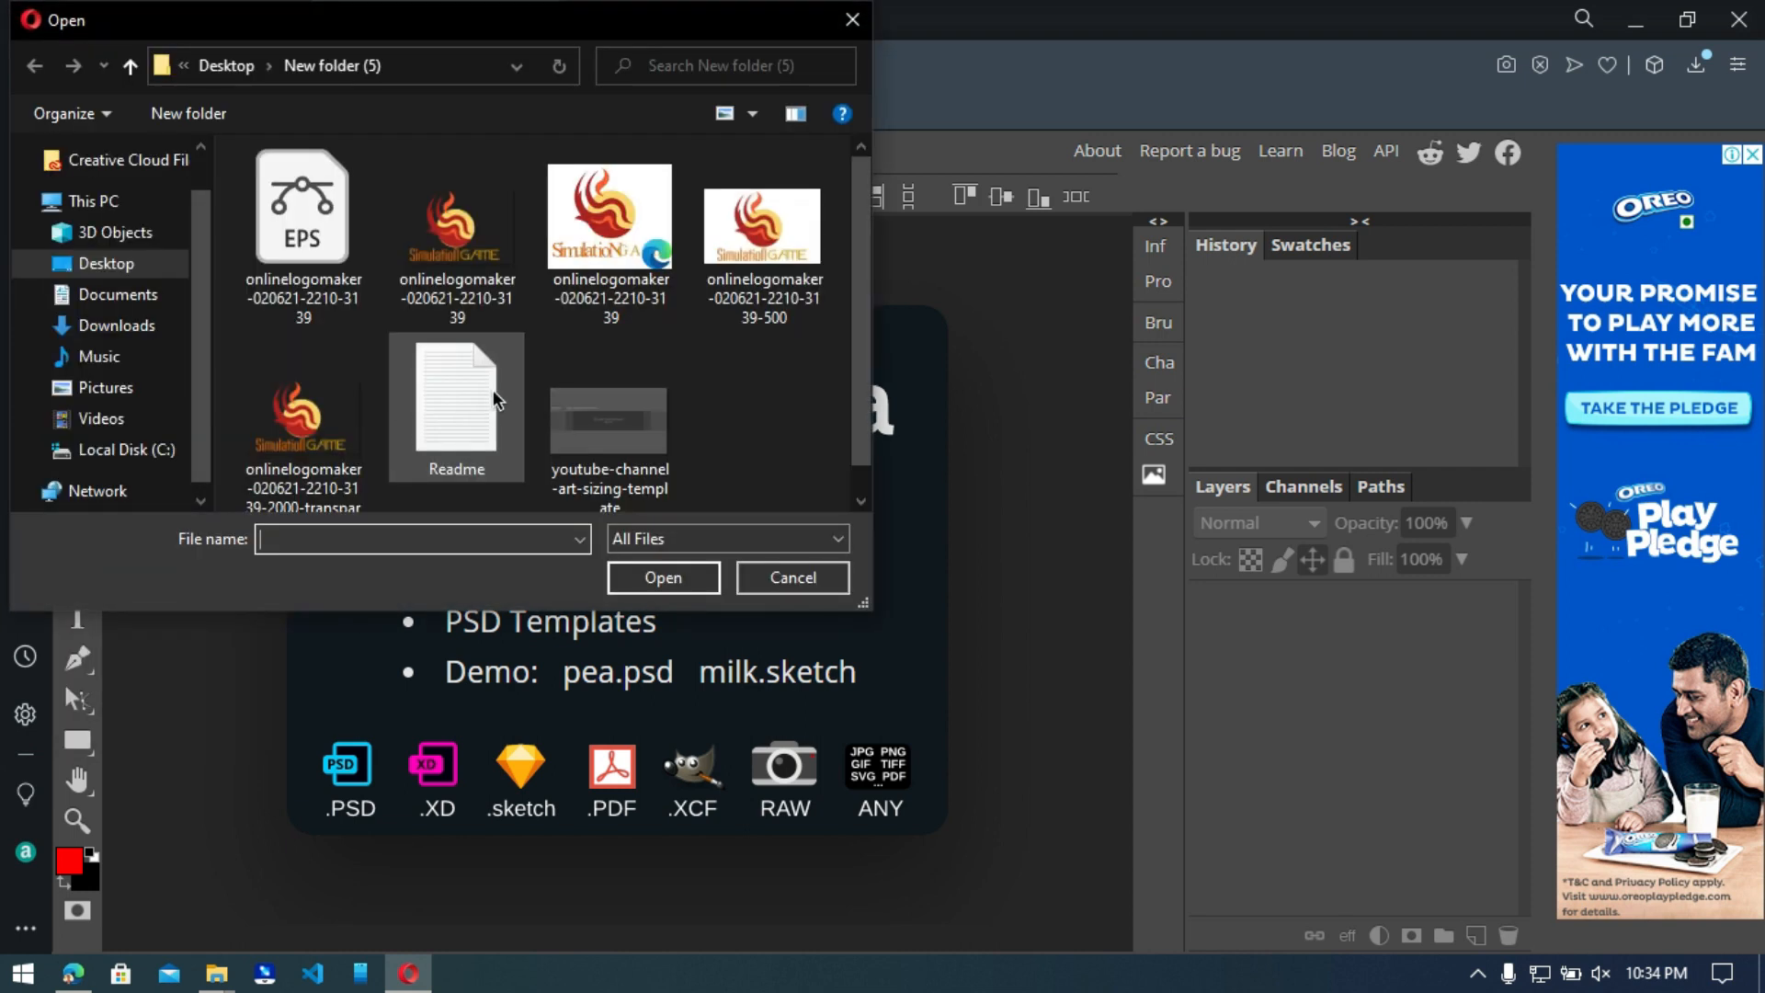
{"action": "left_click", "coordinate": [628, 412]}
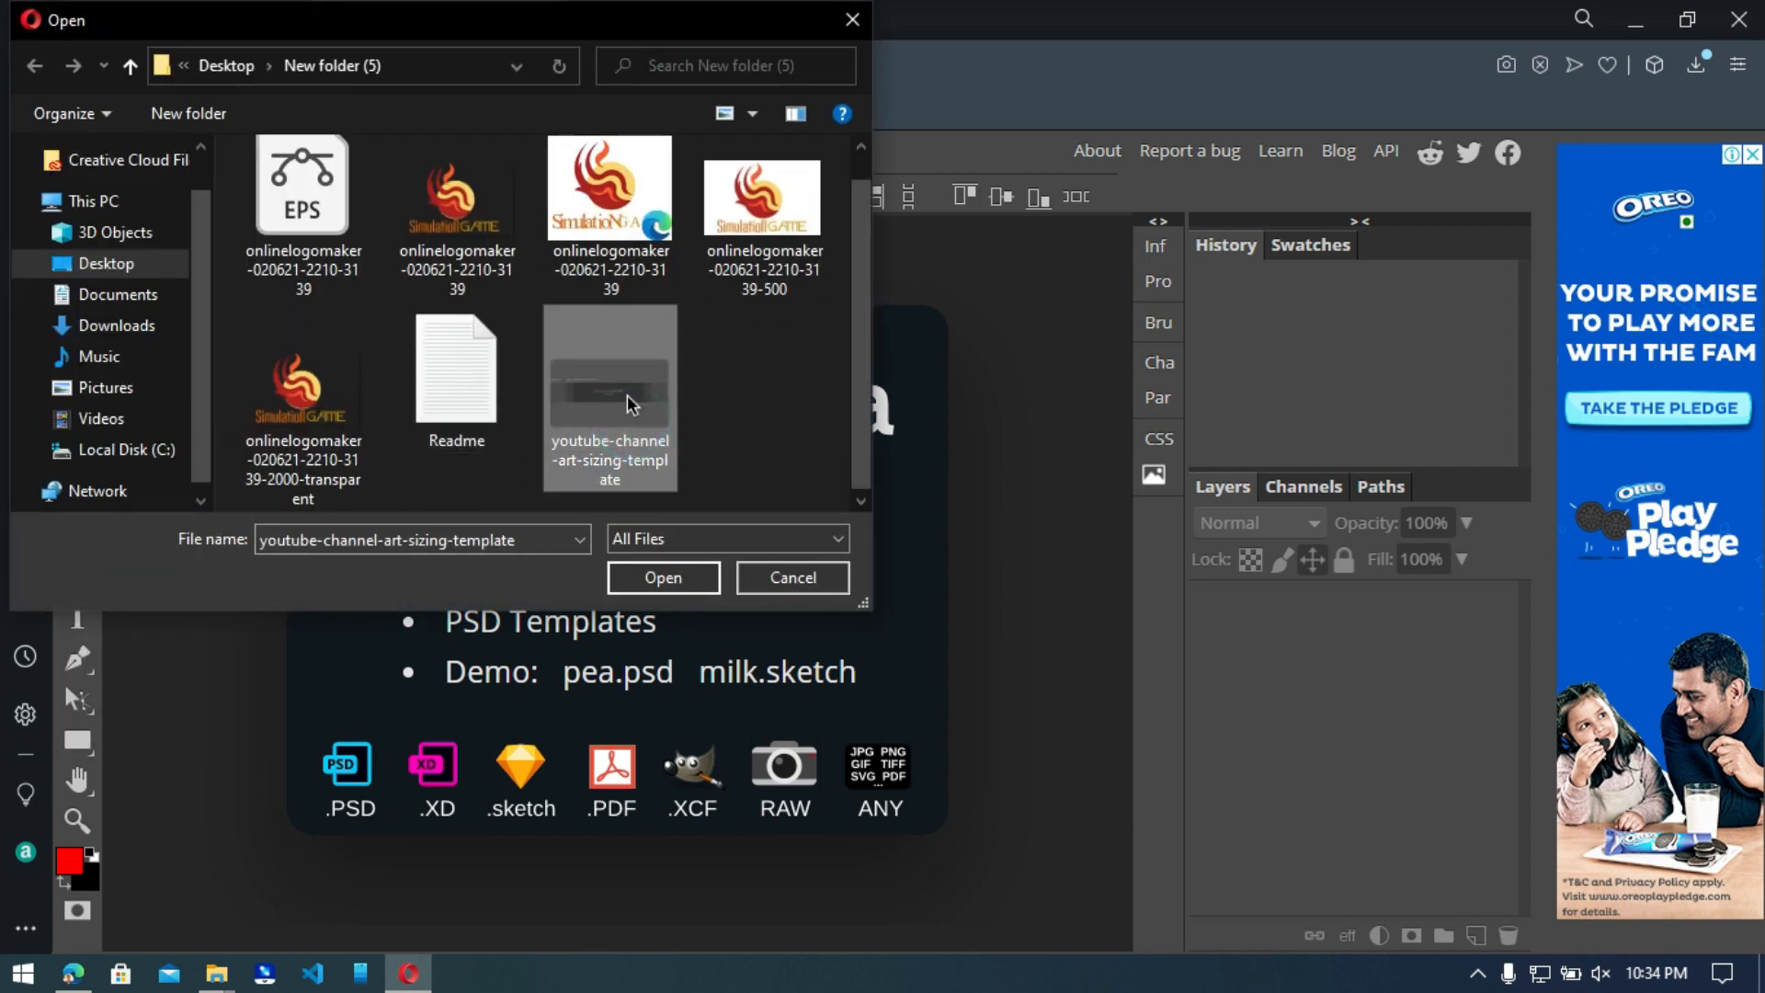
{"action": "left_click", "coordinate": [658, 578]}
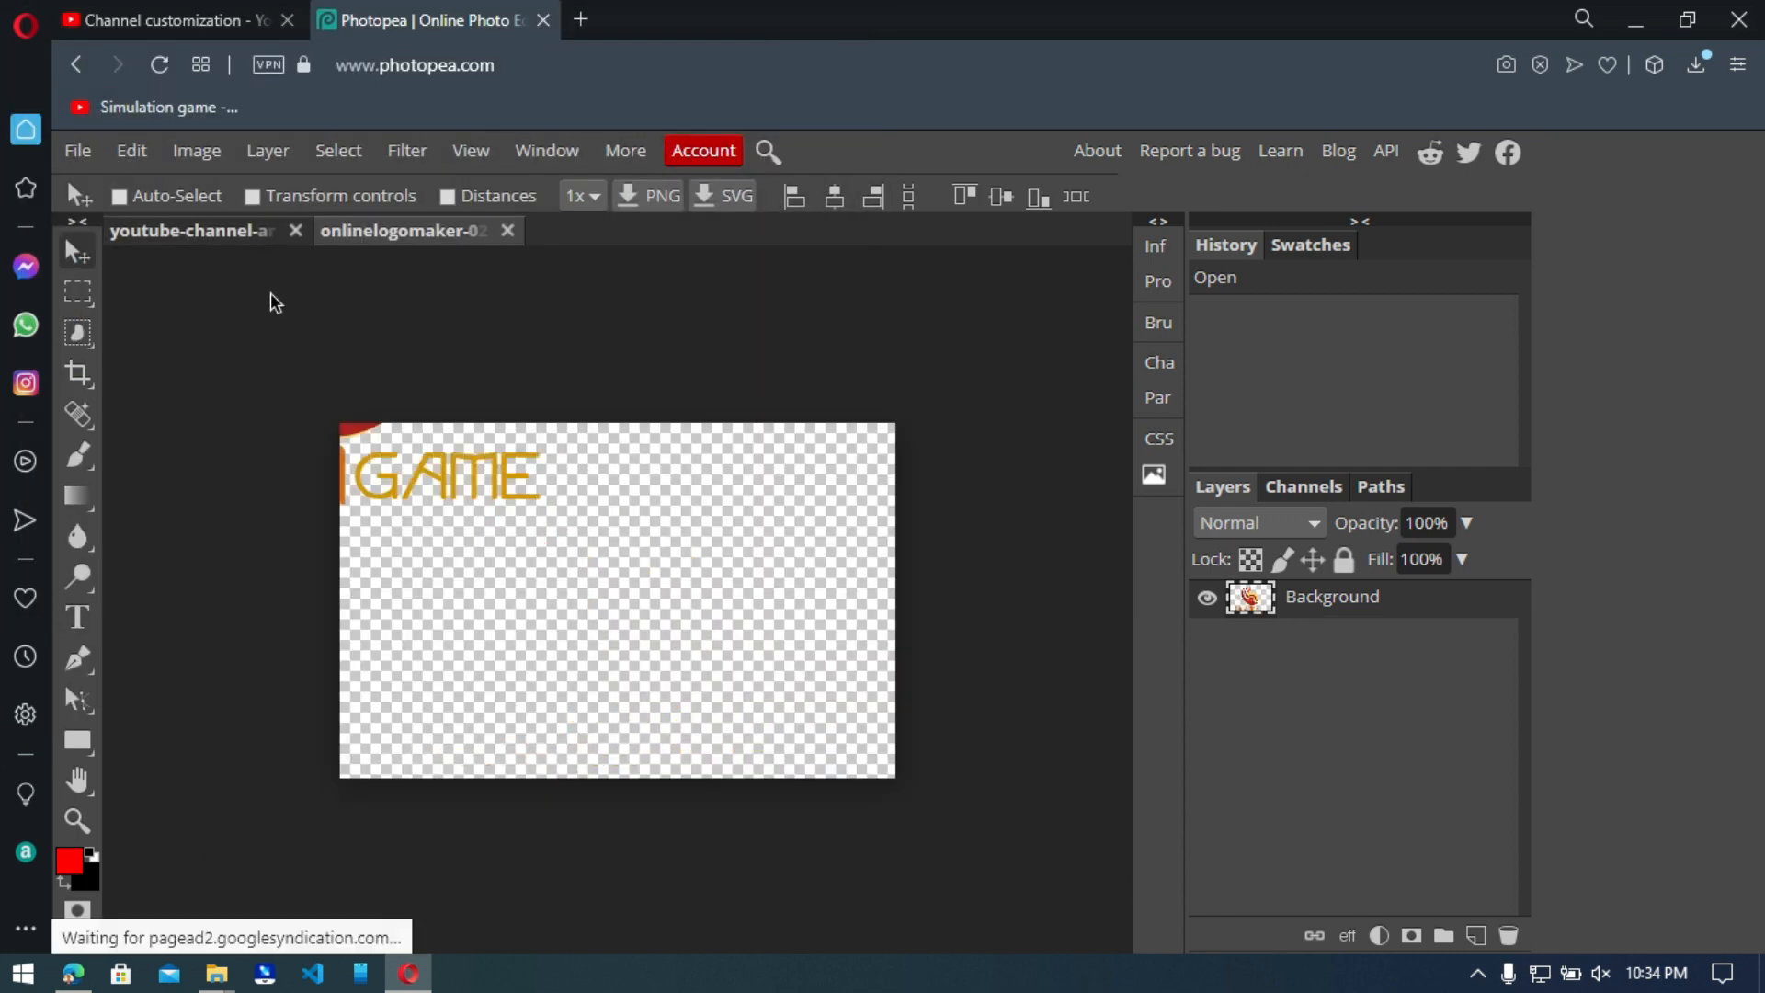
Place the logo near the left end of the template's text and logo safe area and add a new layer above the template background.
{"action": "left_click_drag", "start_coordinate": [272, 300], "coordinate": [467, 627]}
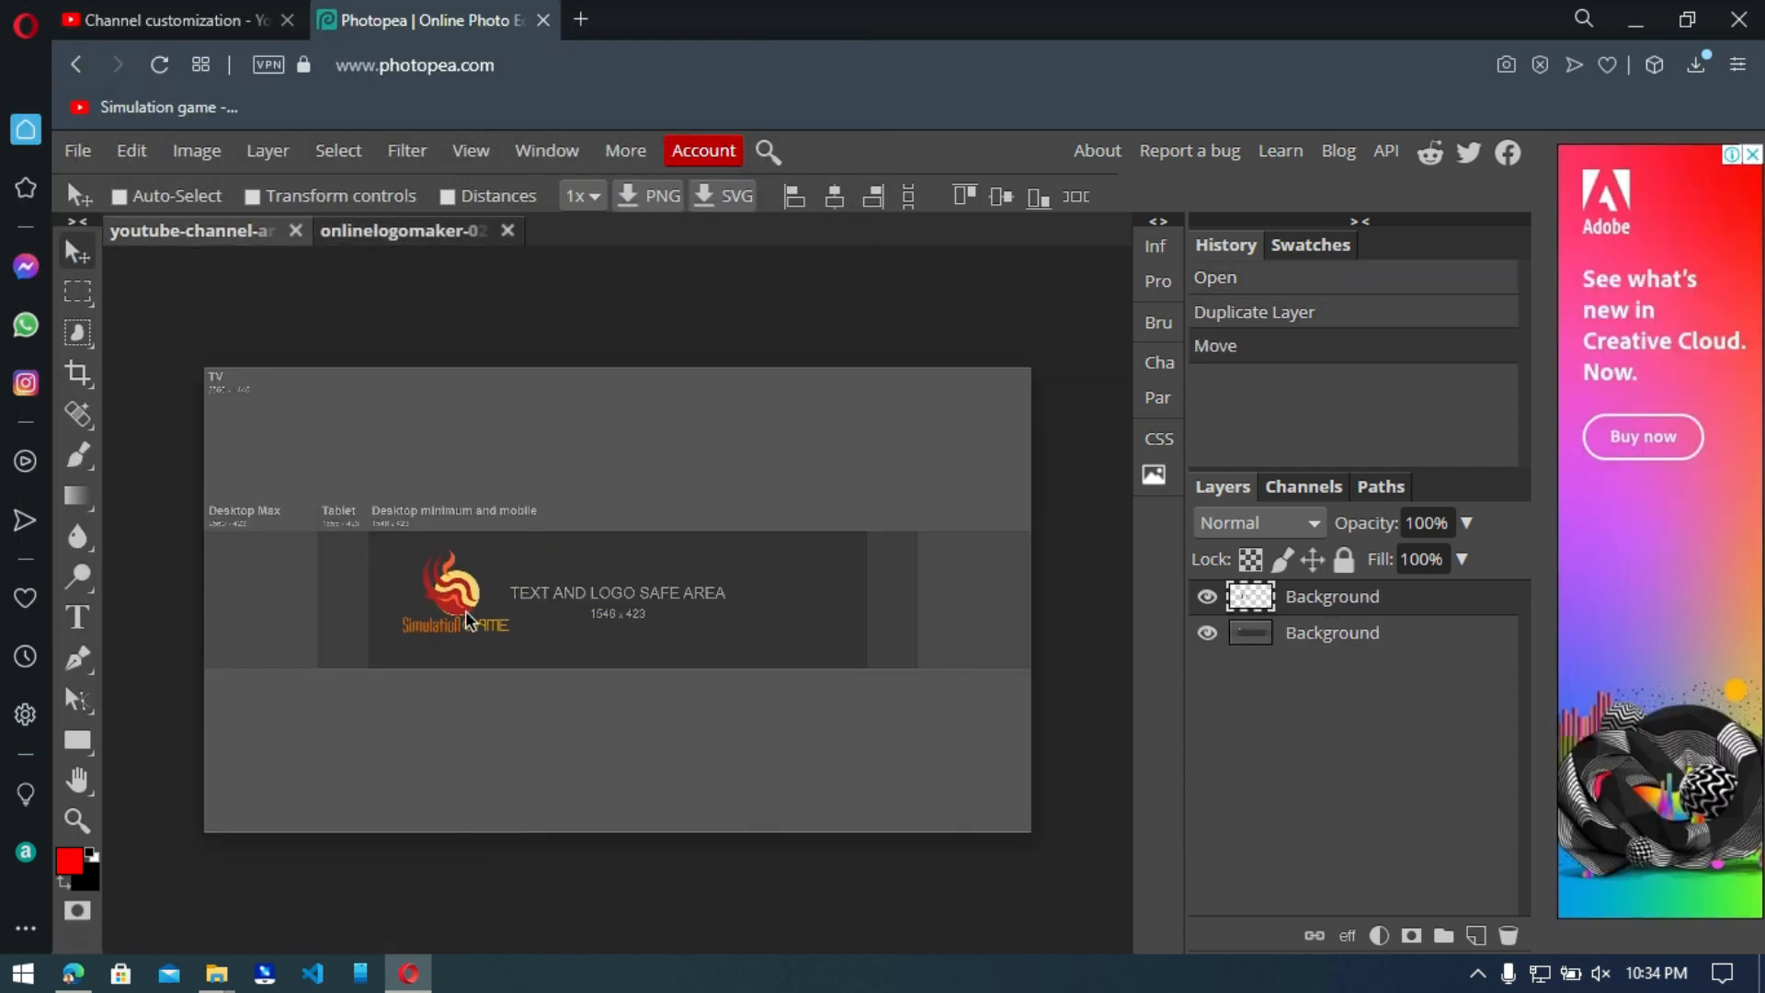
{"action": "left_click", "coordinate": [1350, 651]}
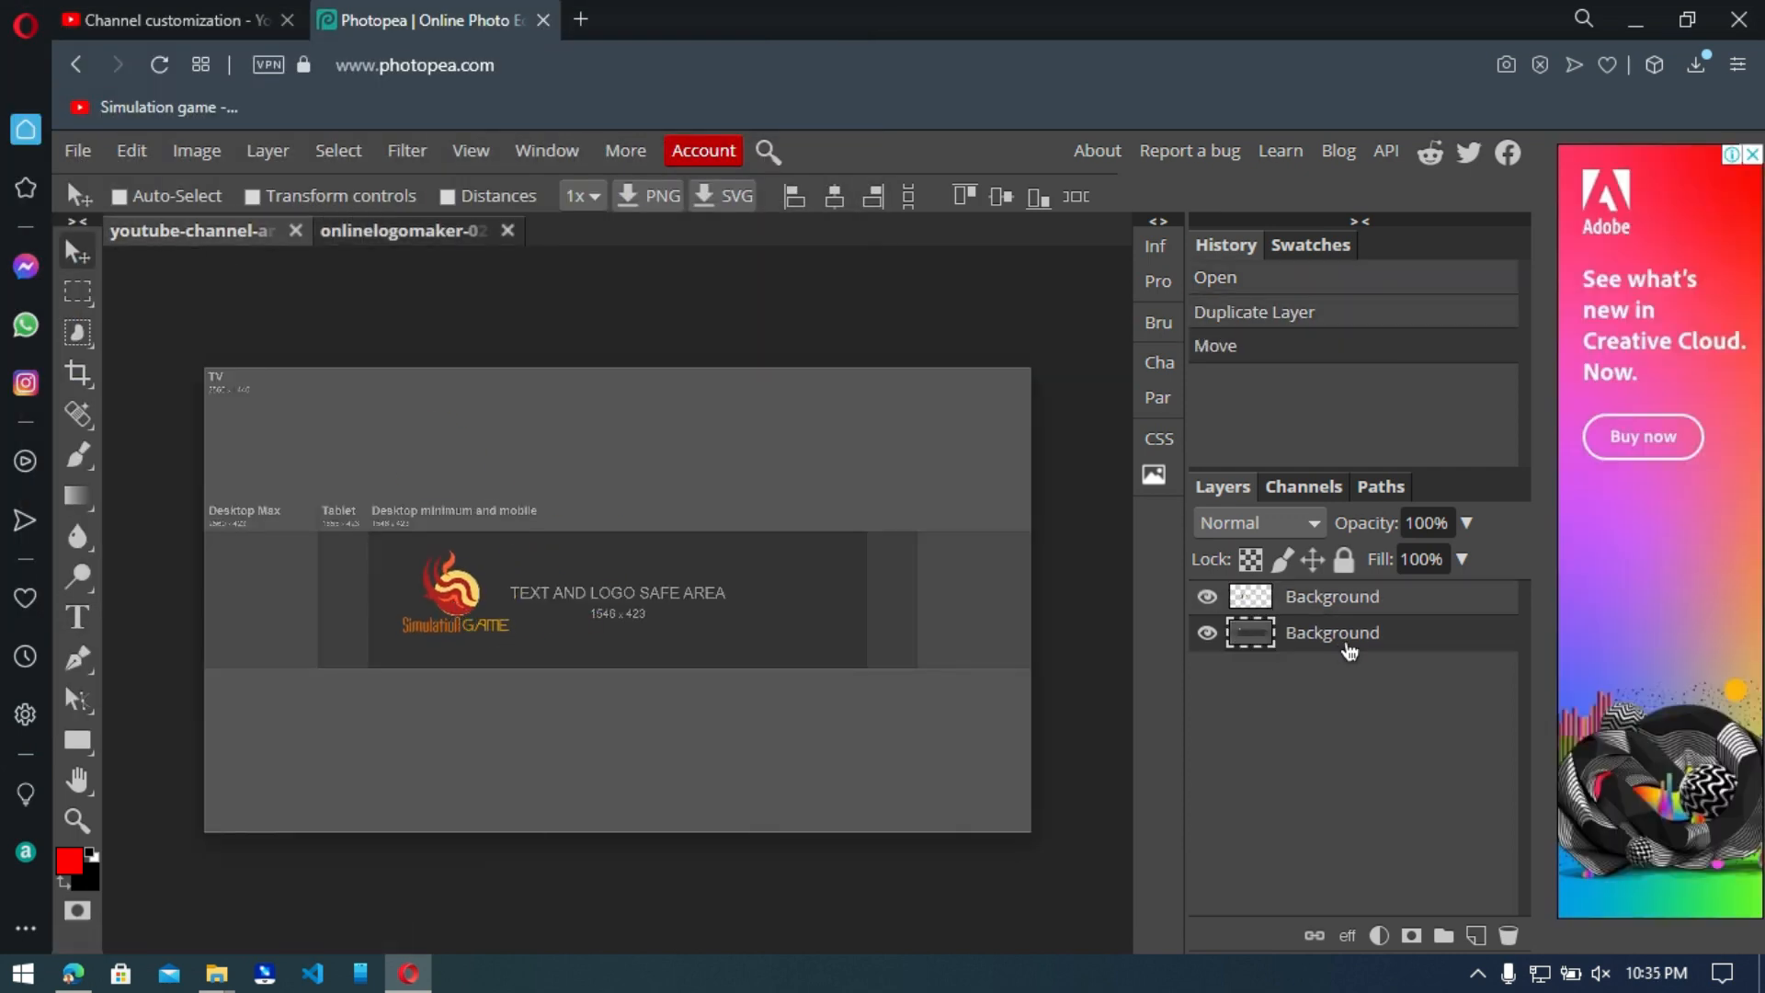
{"action": "left_click", "coordinate": [1476, 936]}
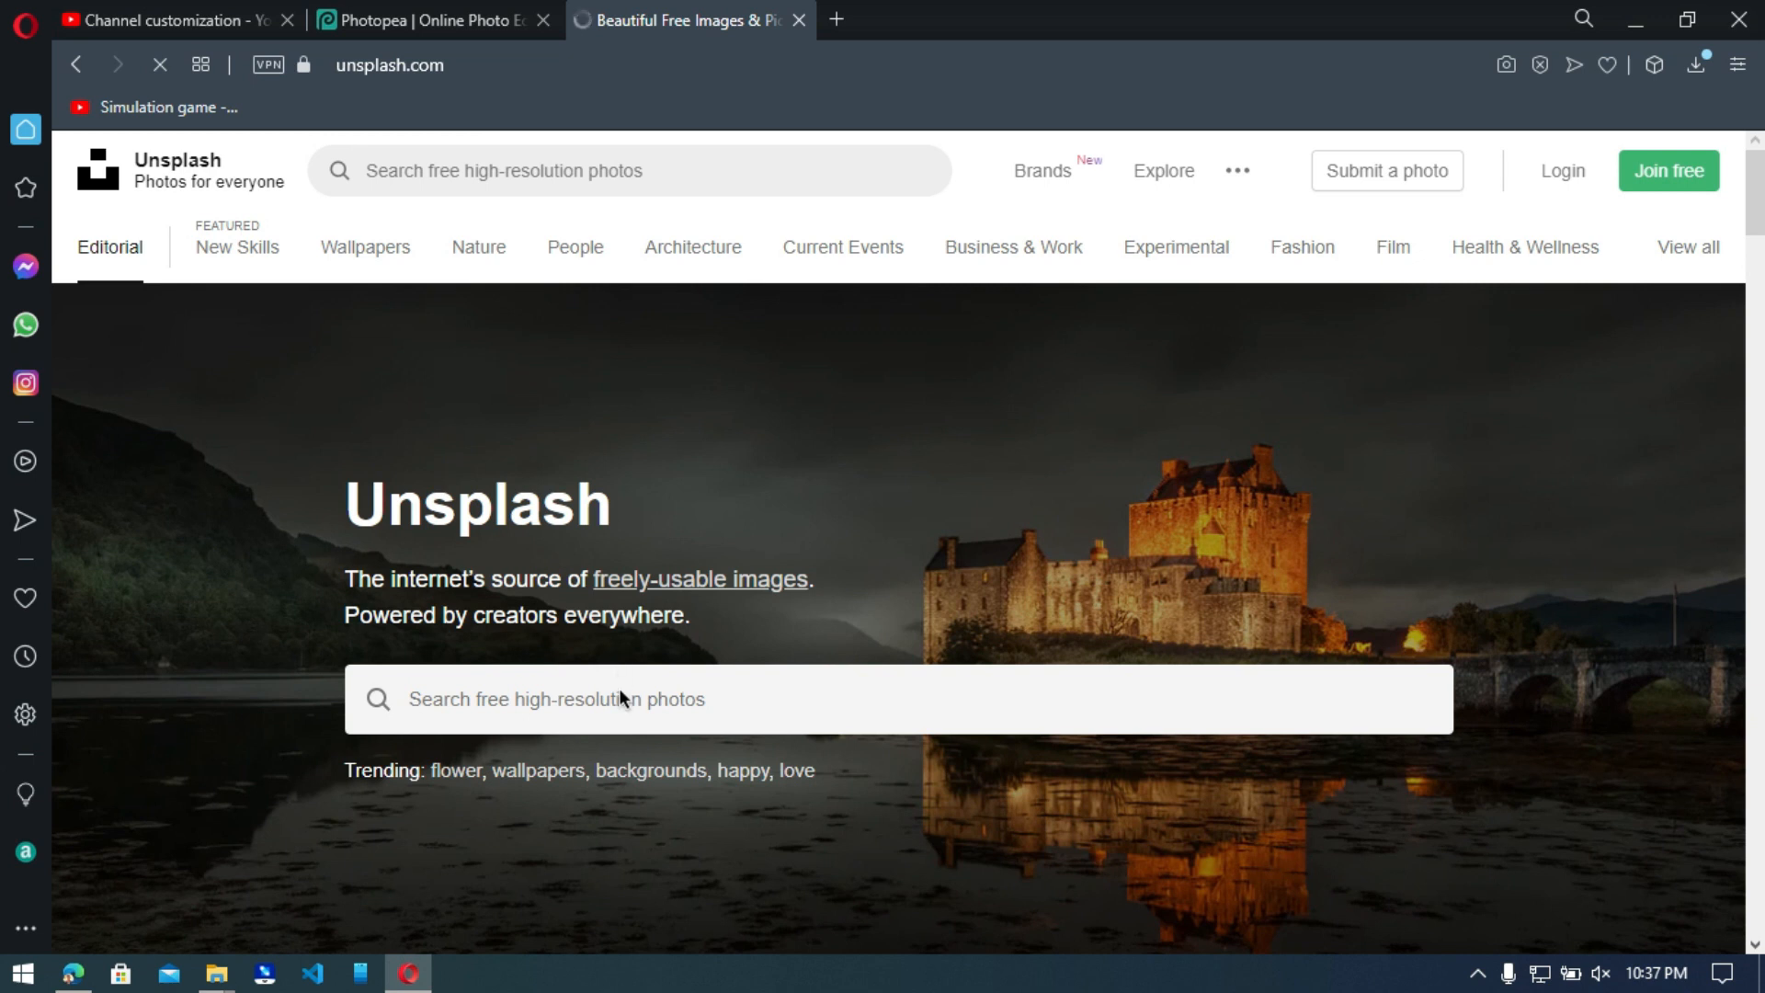
Search Unsplash for gaming photos and download the pink-and-blue photo of the retro computer with keyboards and game console.
{"action": "left_click", "coordinate": [611, 691]}
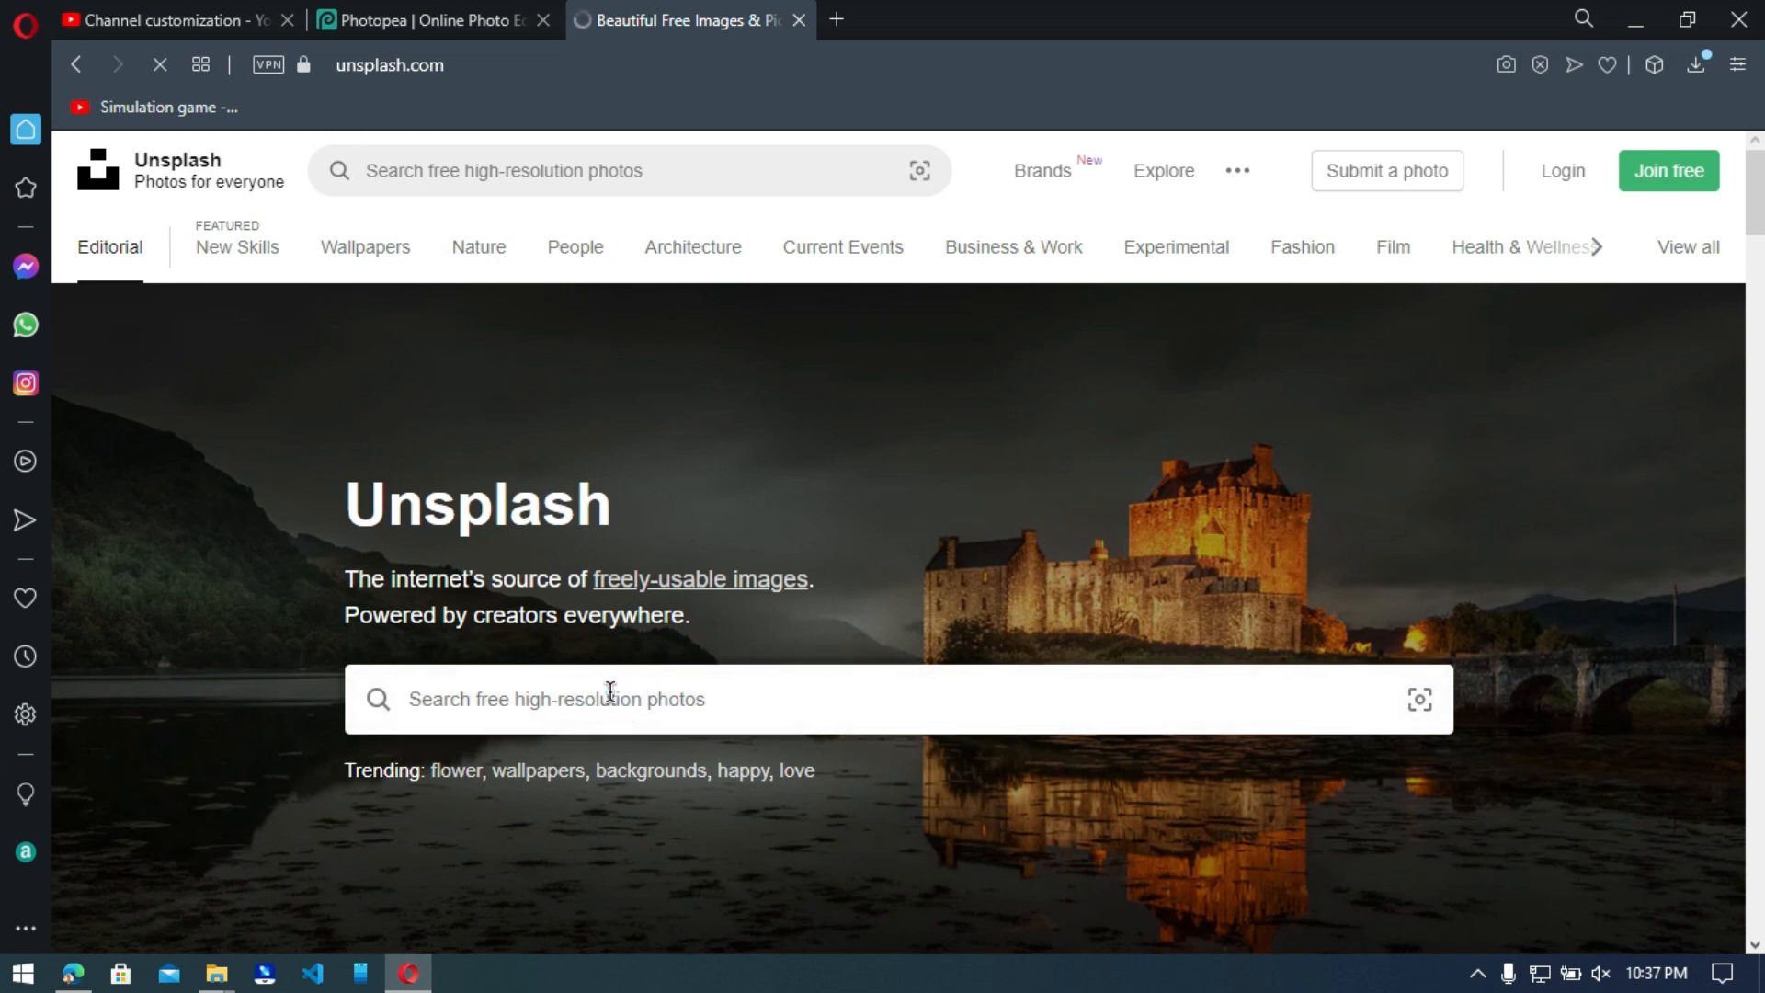
{"action": "type", "text": "gam"}
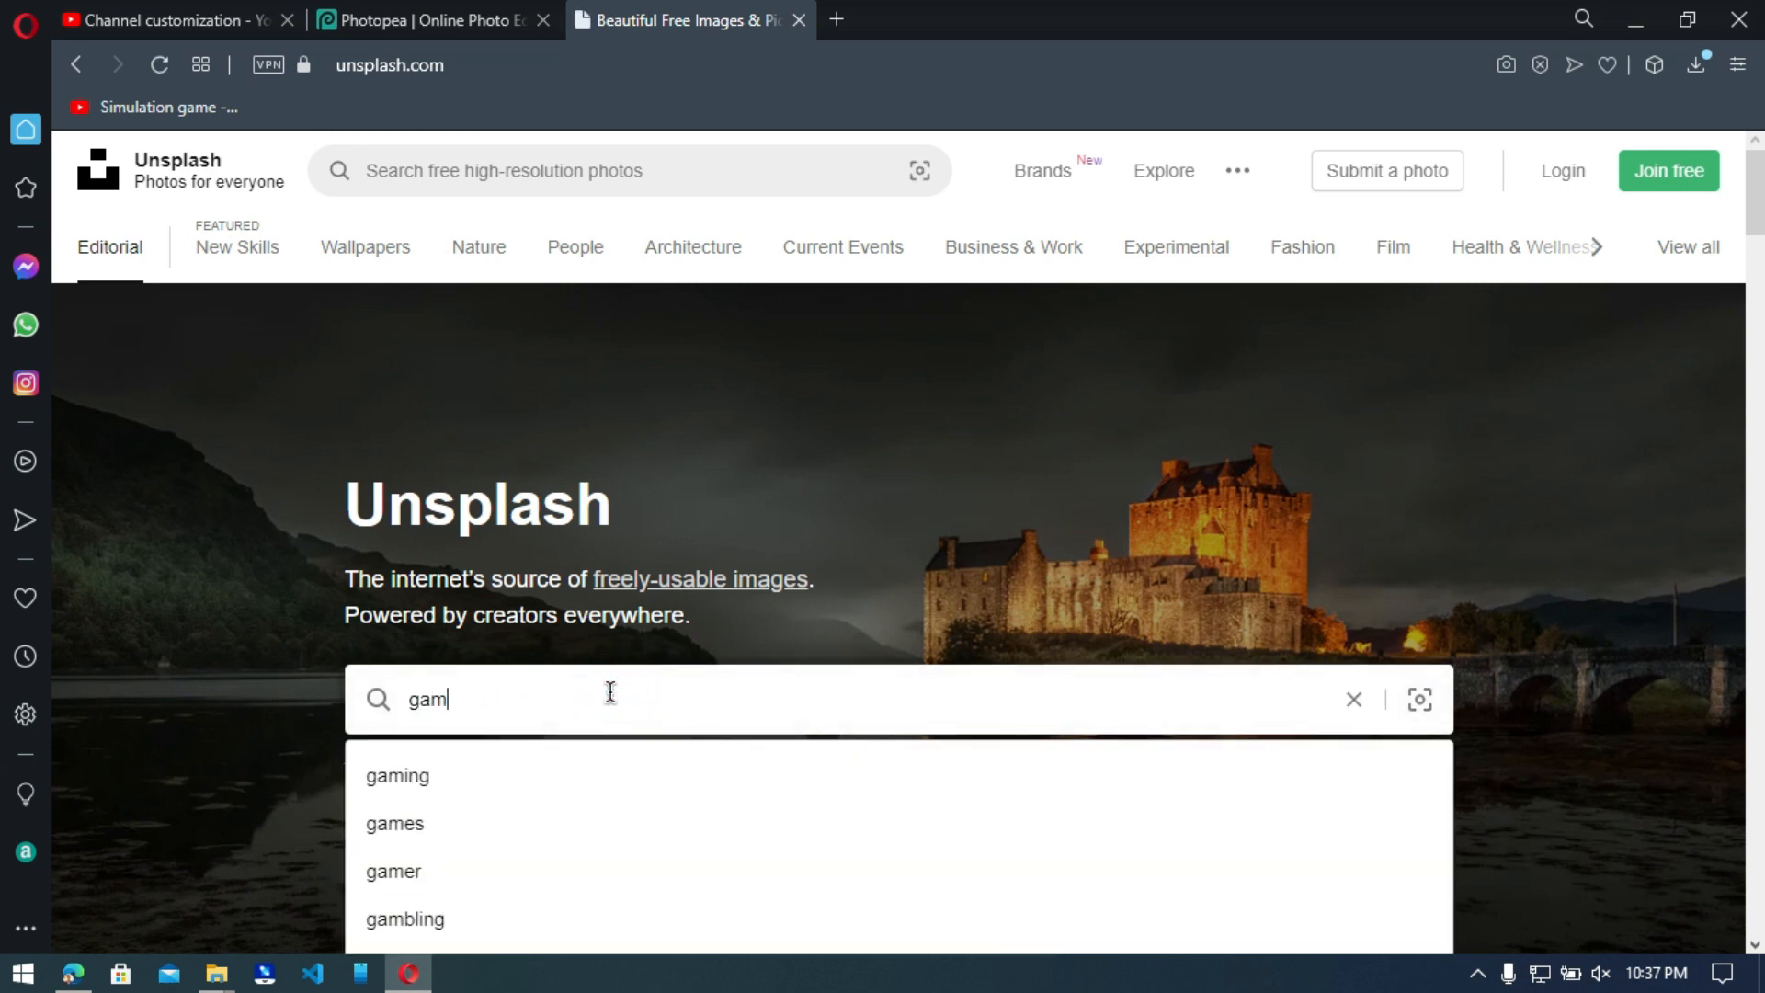
{"action": "left_click", "coordinate": [477, 776]}
{"action": "scroll", "coordinate": [1118, 752], "scroll_direction": "down", "scroll_amount": 10}
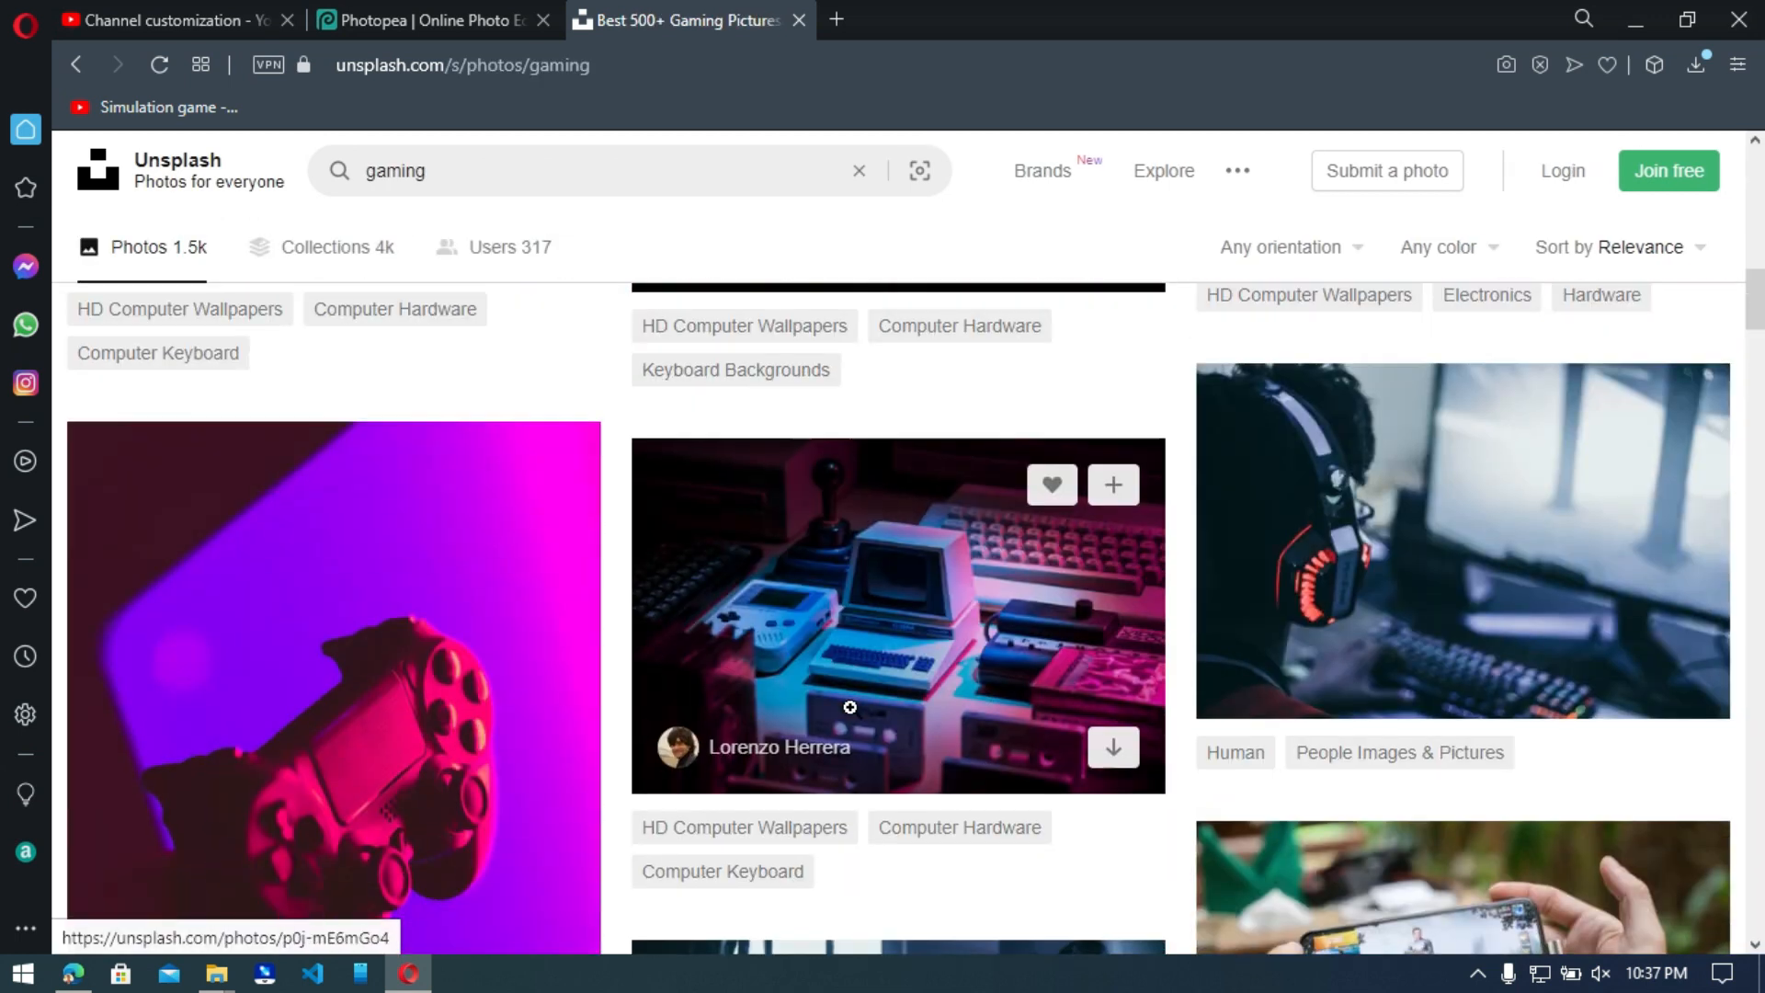
{"action": "scroll", "coordinate": [1118, 752], "scroll_direction": "down", "scroll_amount": 10}
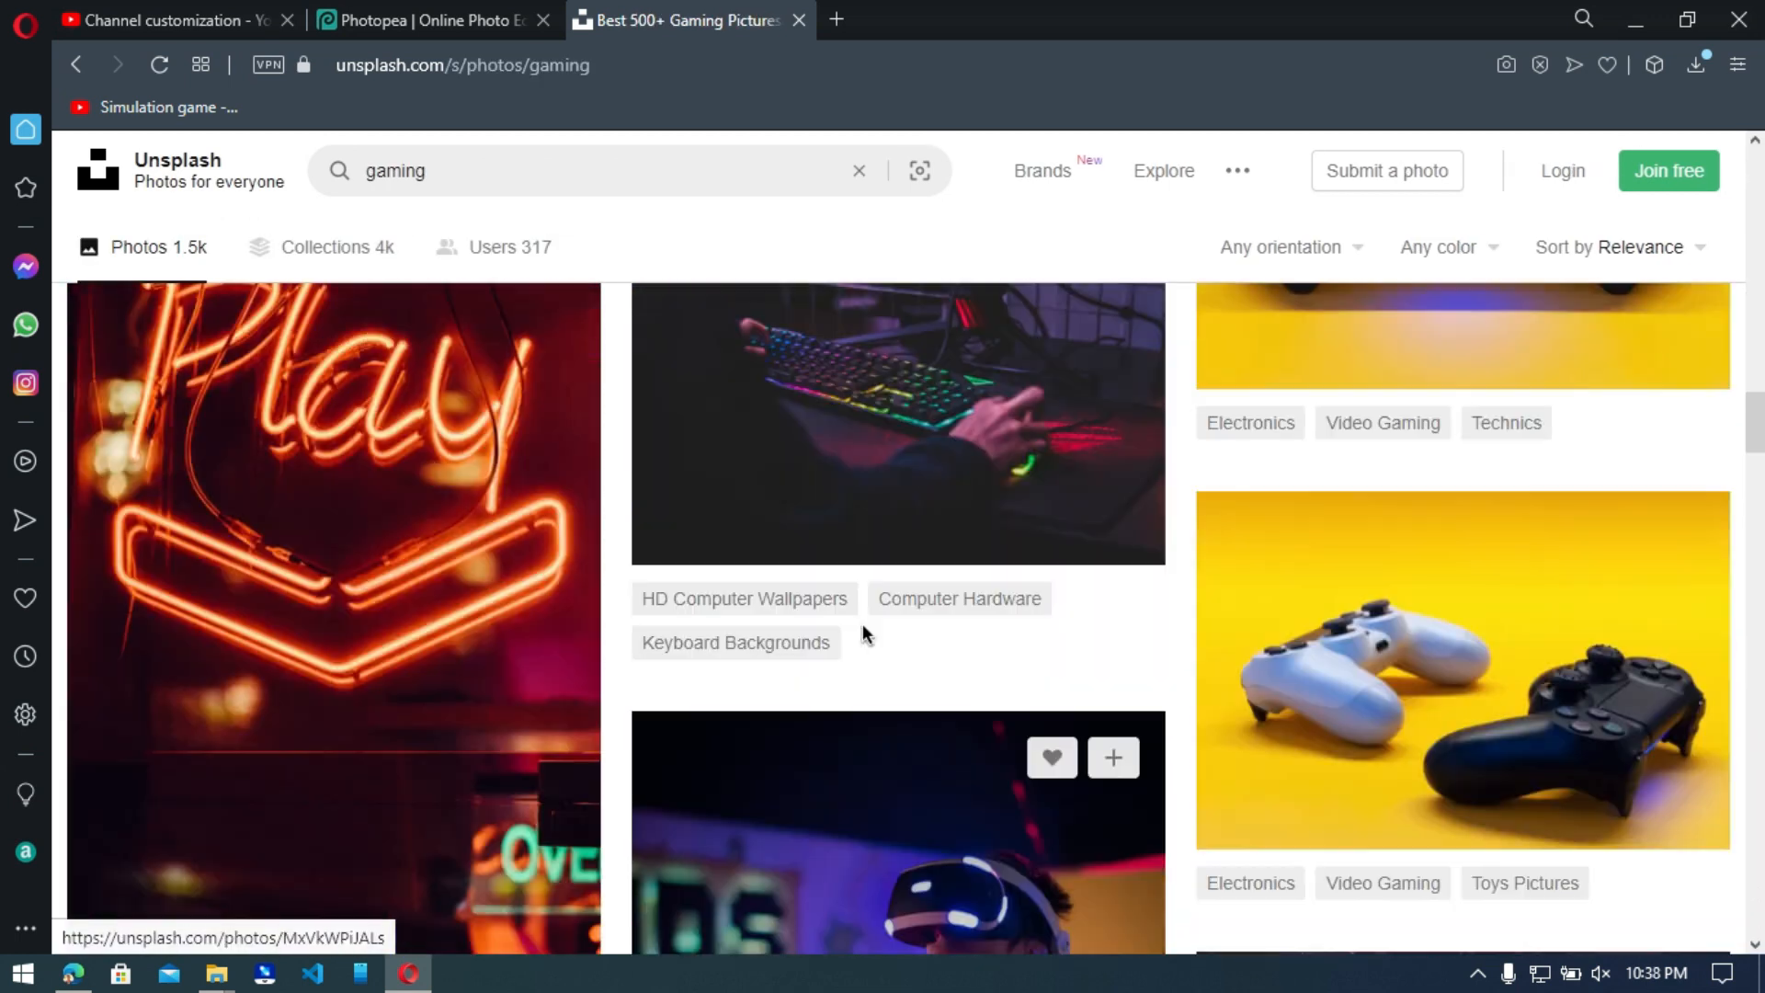
{"action": "scroll", "coordinate": [828, 643], "scroll_direction": "down", "scroll_amount": 9}
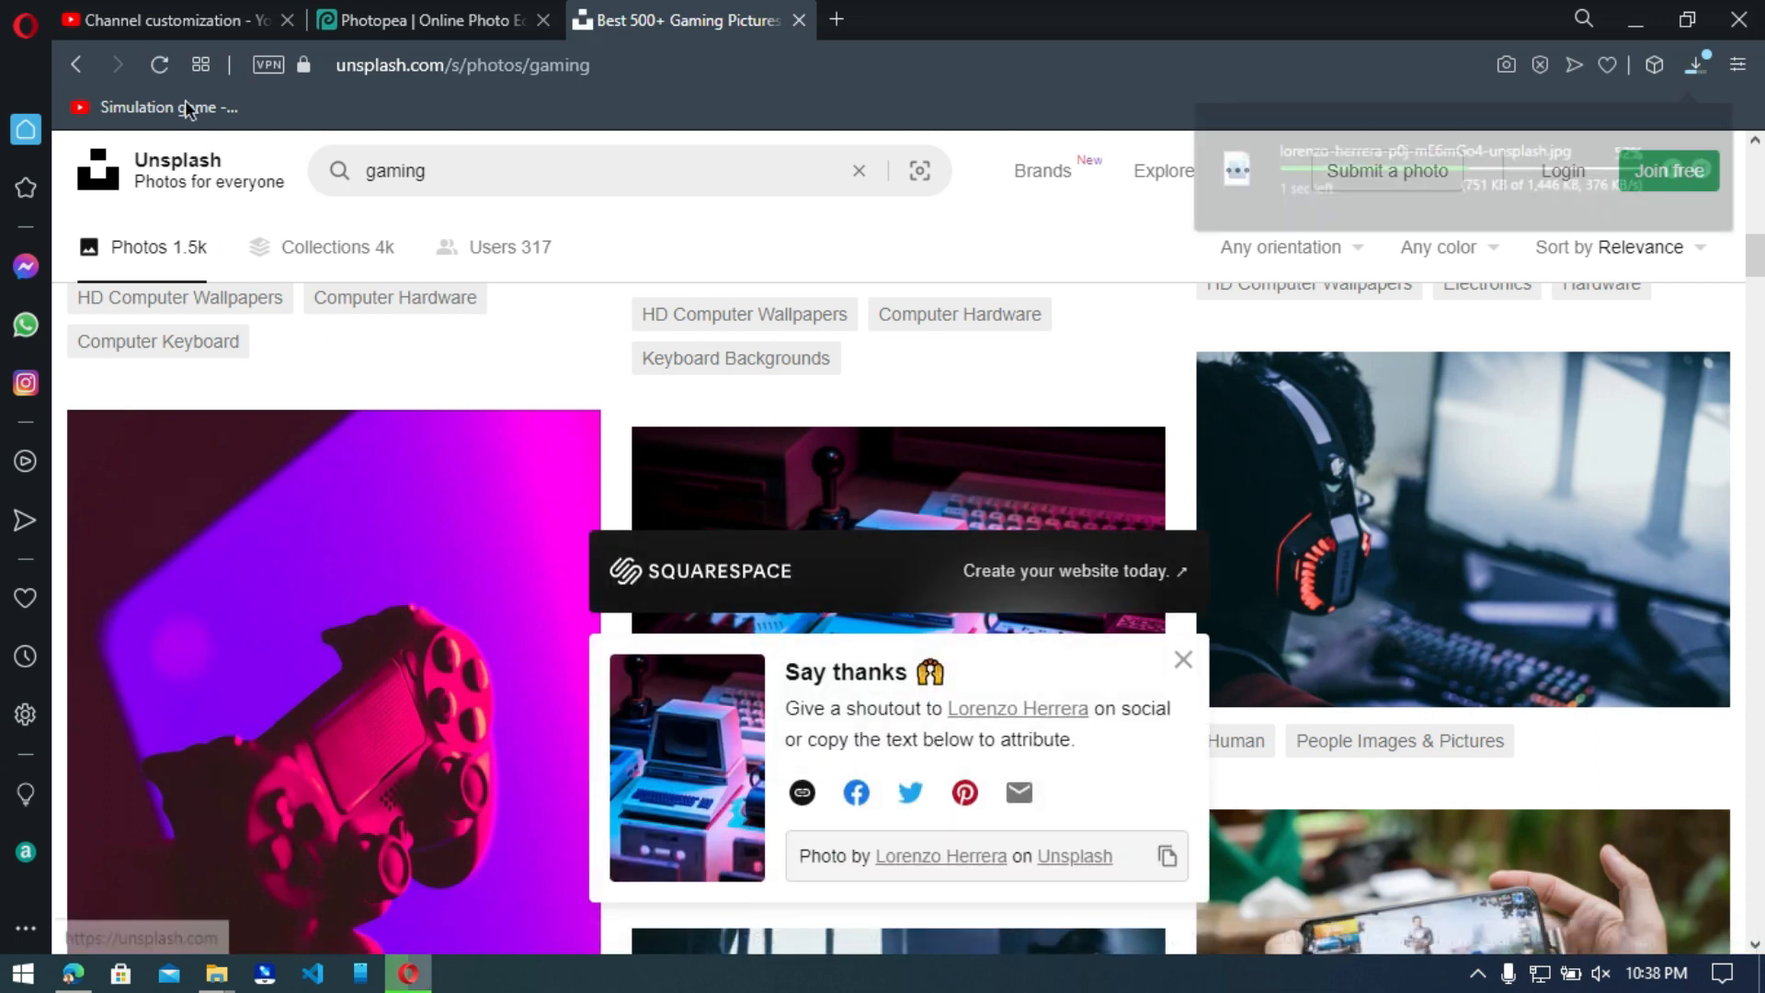
{"action": "scroll", "coordinate": [395, 630], "scroll_direction": "down", "scroll_amount": 5}
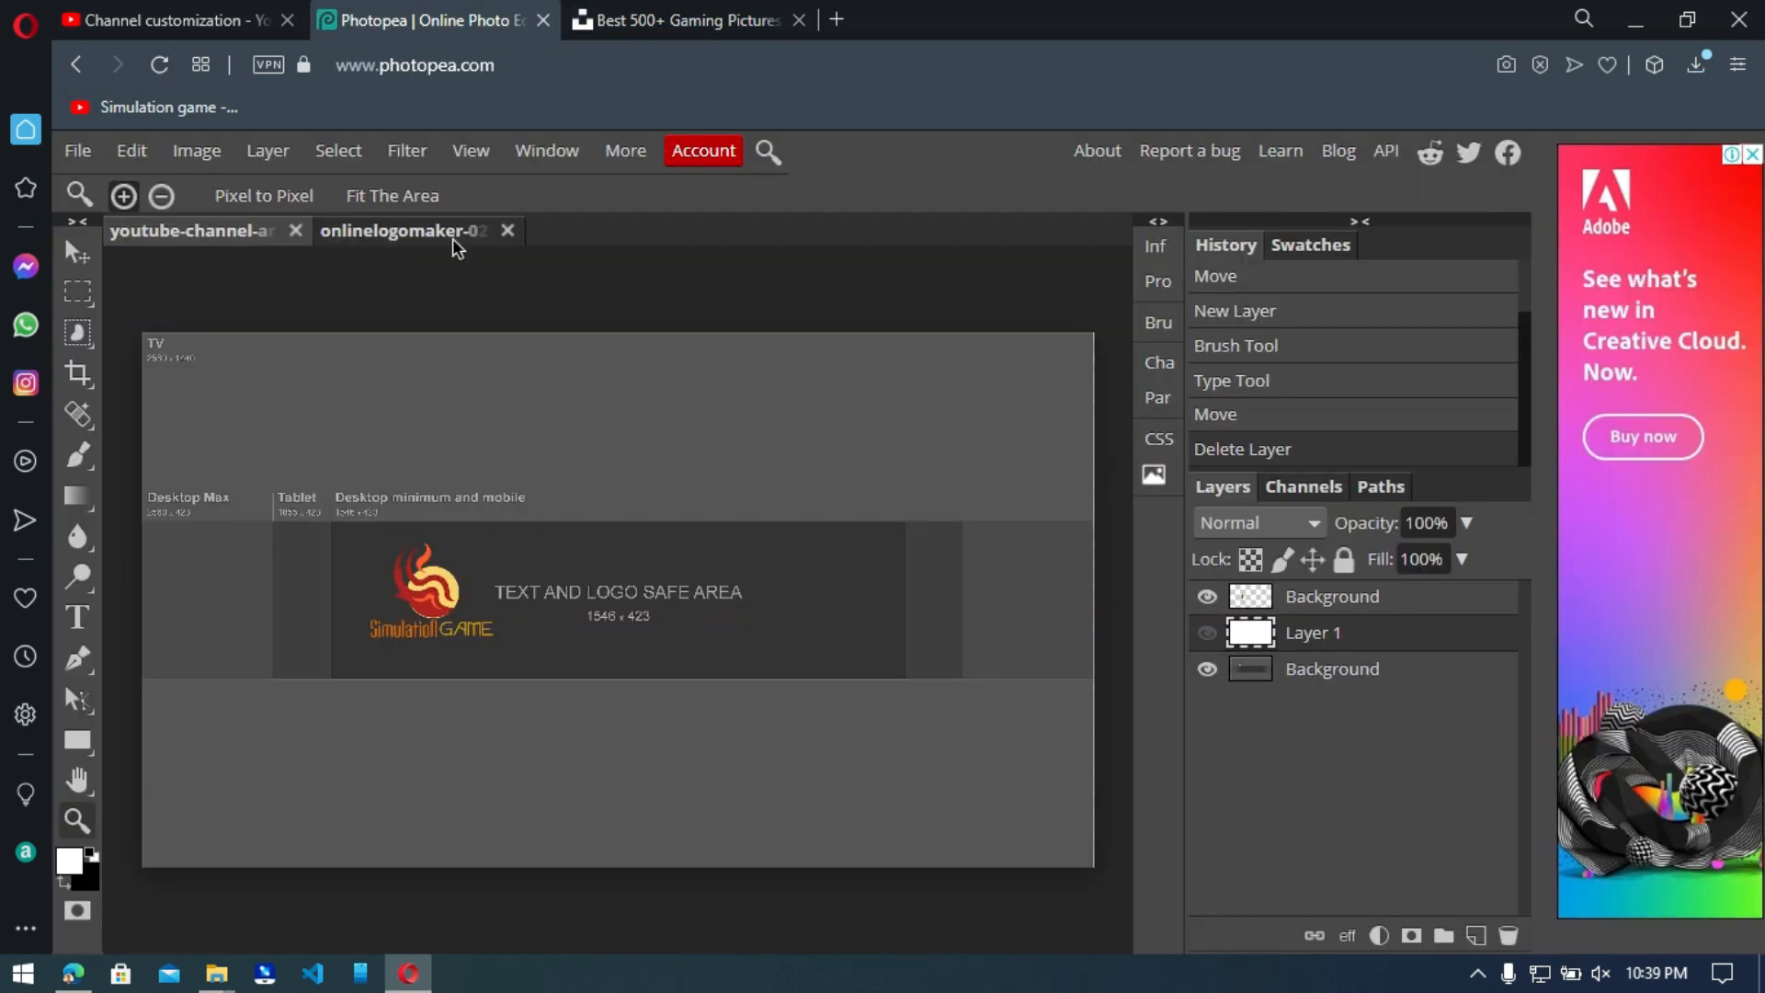
Open the downloaded retro computer photo in Photopea and bring it into the channel art template as a layer beneath the logo.
{"action": "left_click", "coordinate": [451, 235]}
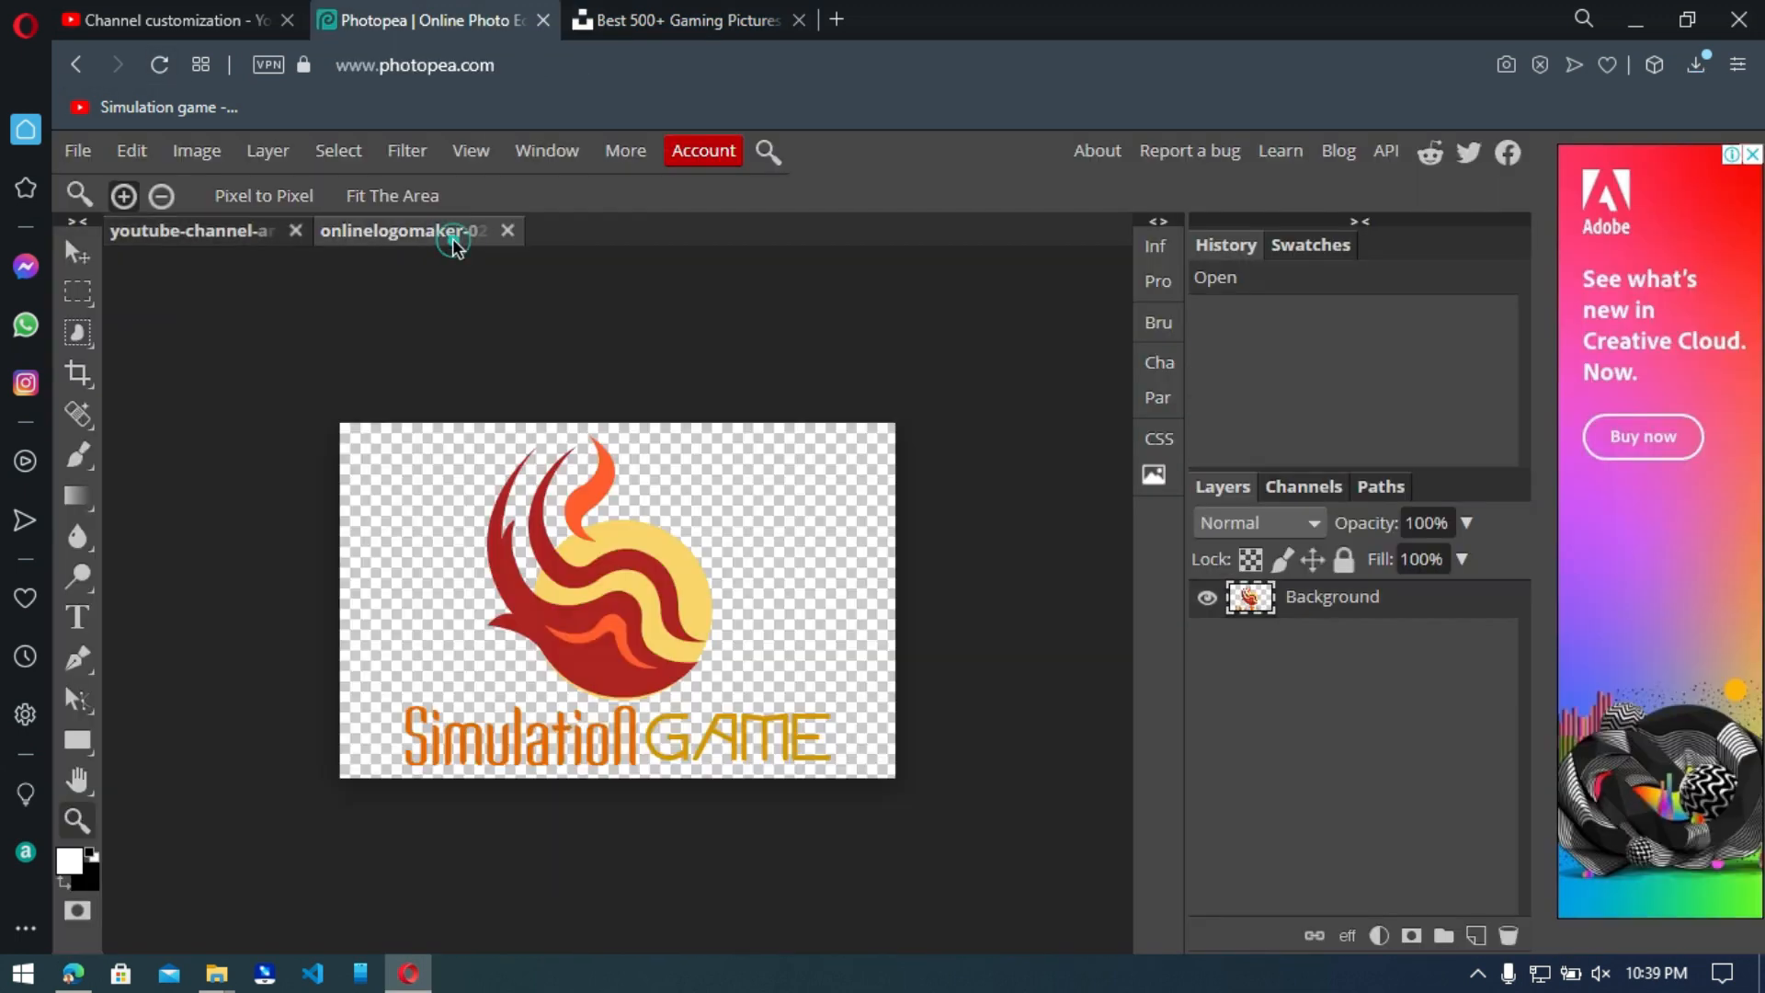
{"action": "left_click", "coordinate": [77, 151]}
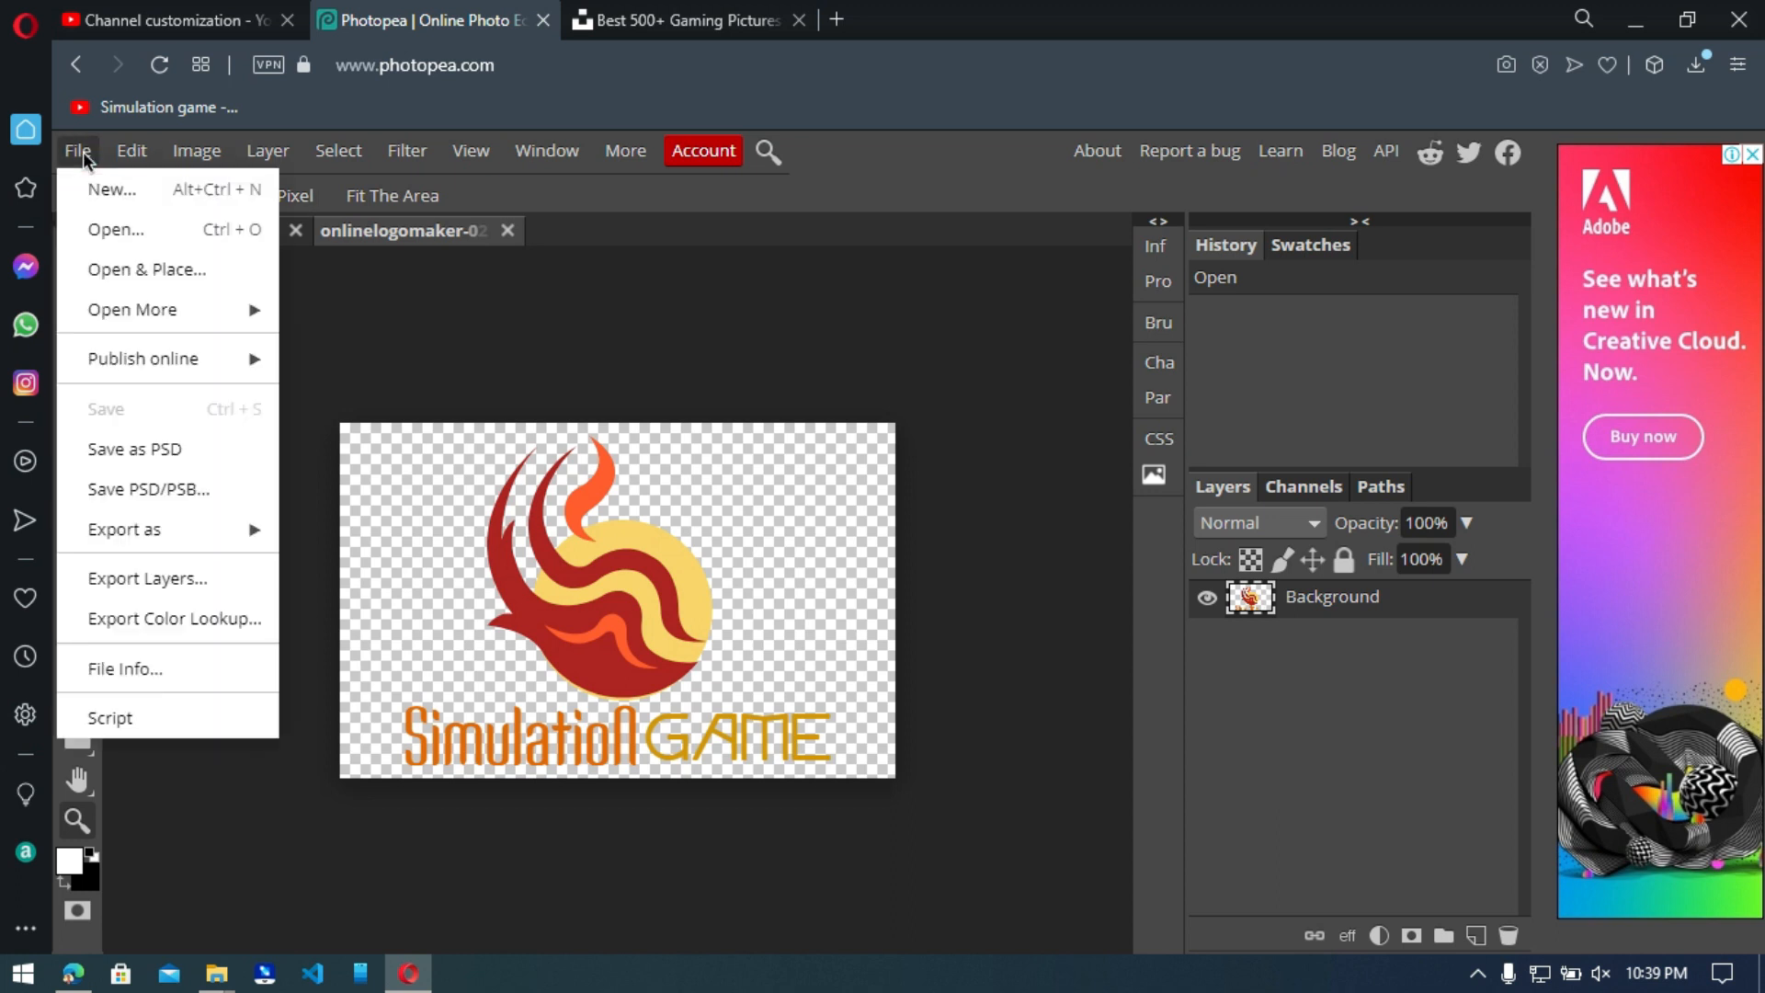
{"action": "left_click", "coordinate": [114, 229]}
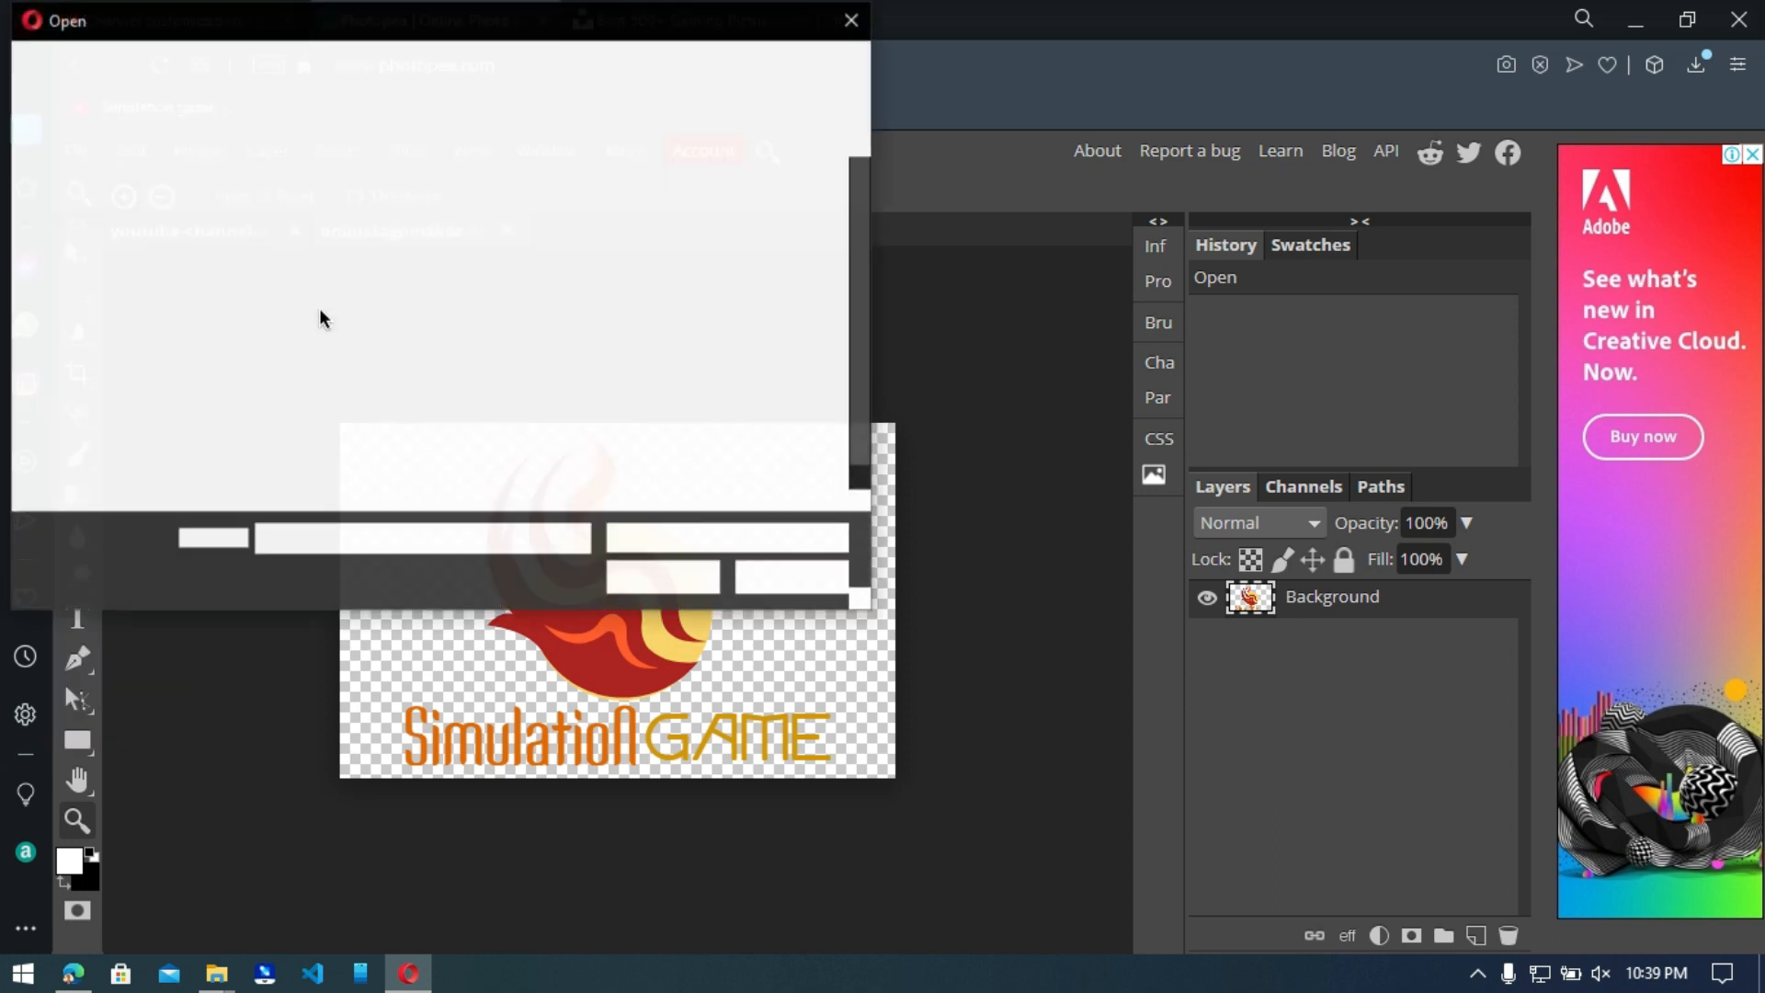
{"action": "left_click", "coordinate": [106, 325]}
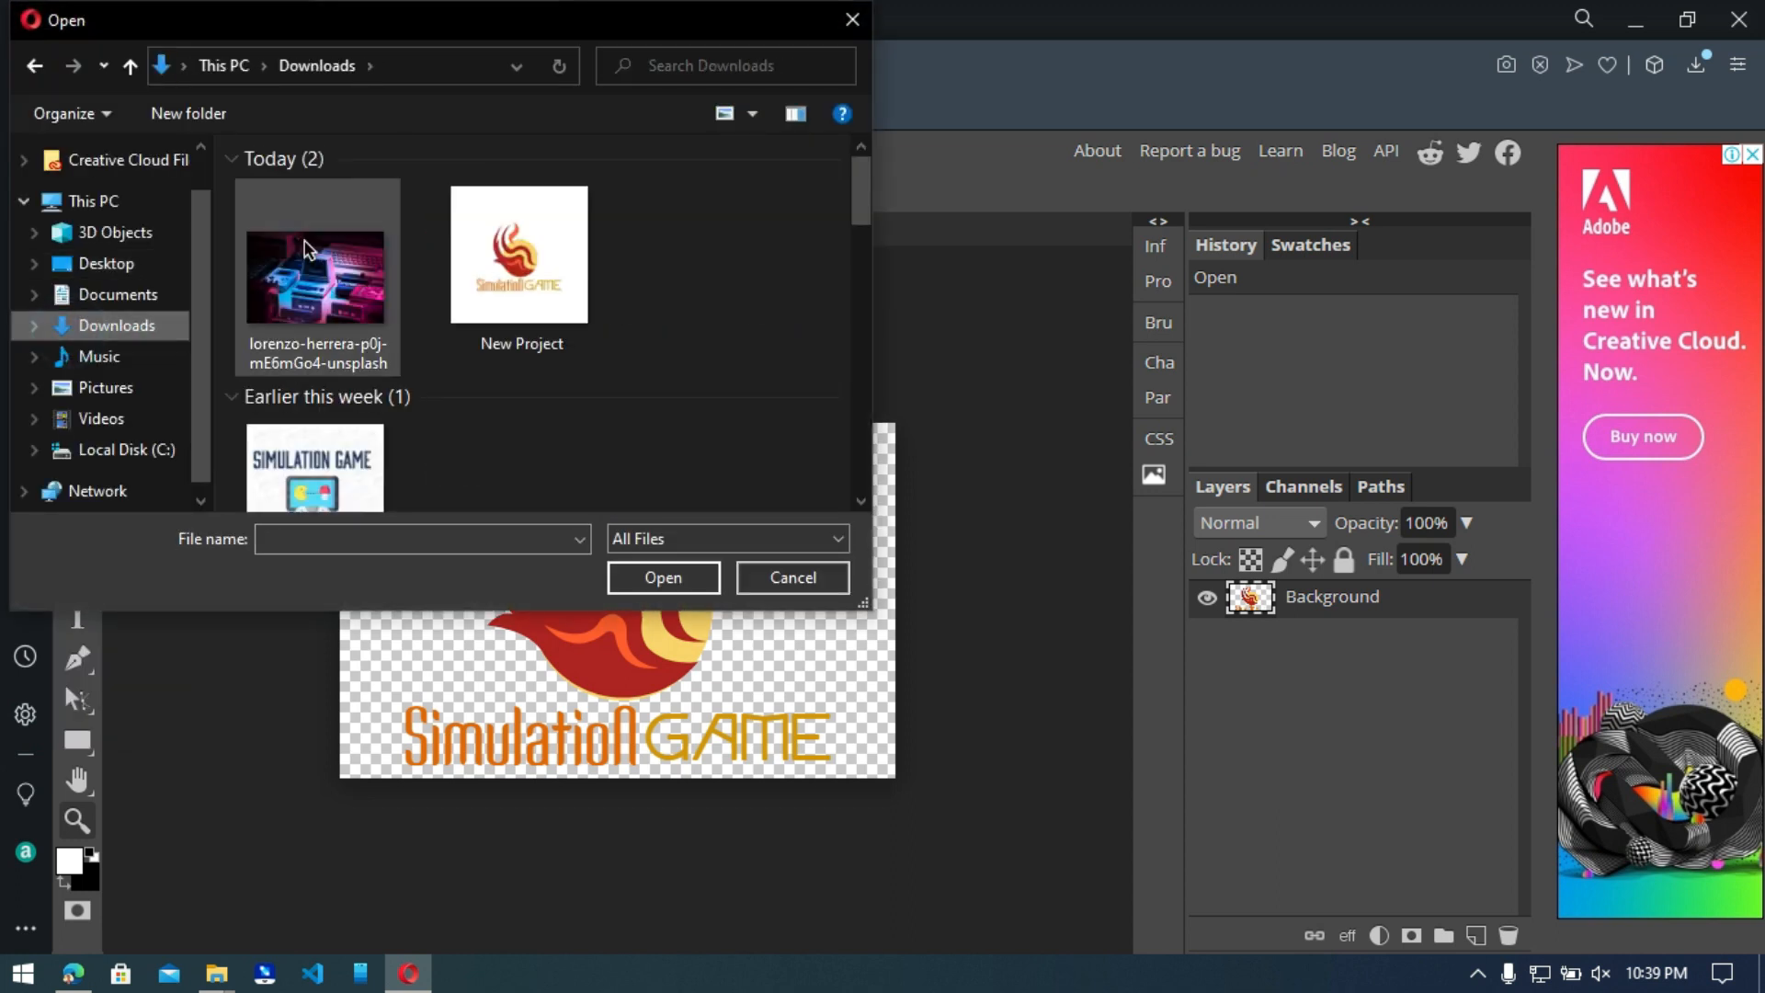
{"action": "double_click", "coordinate": [344, 299]}
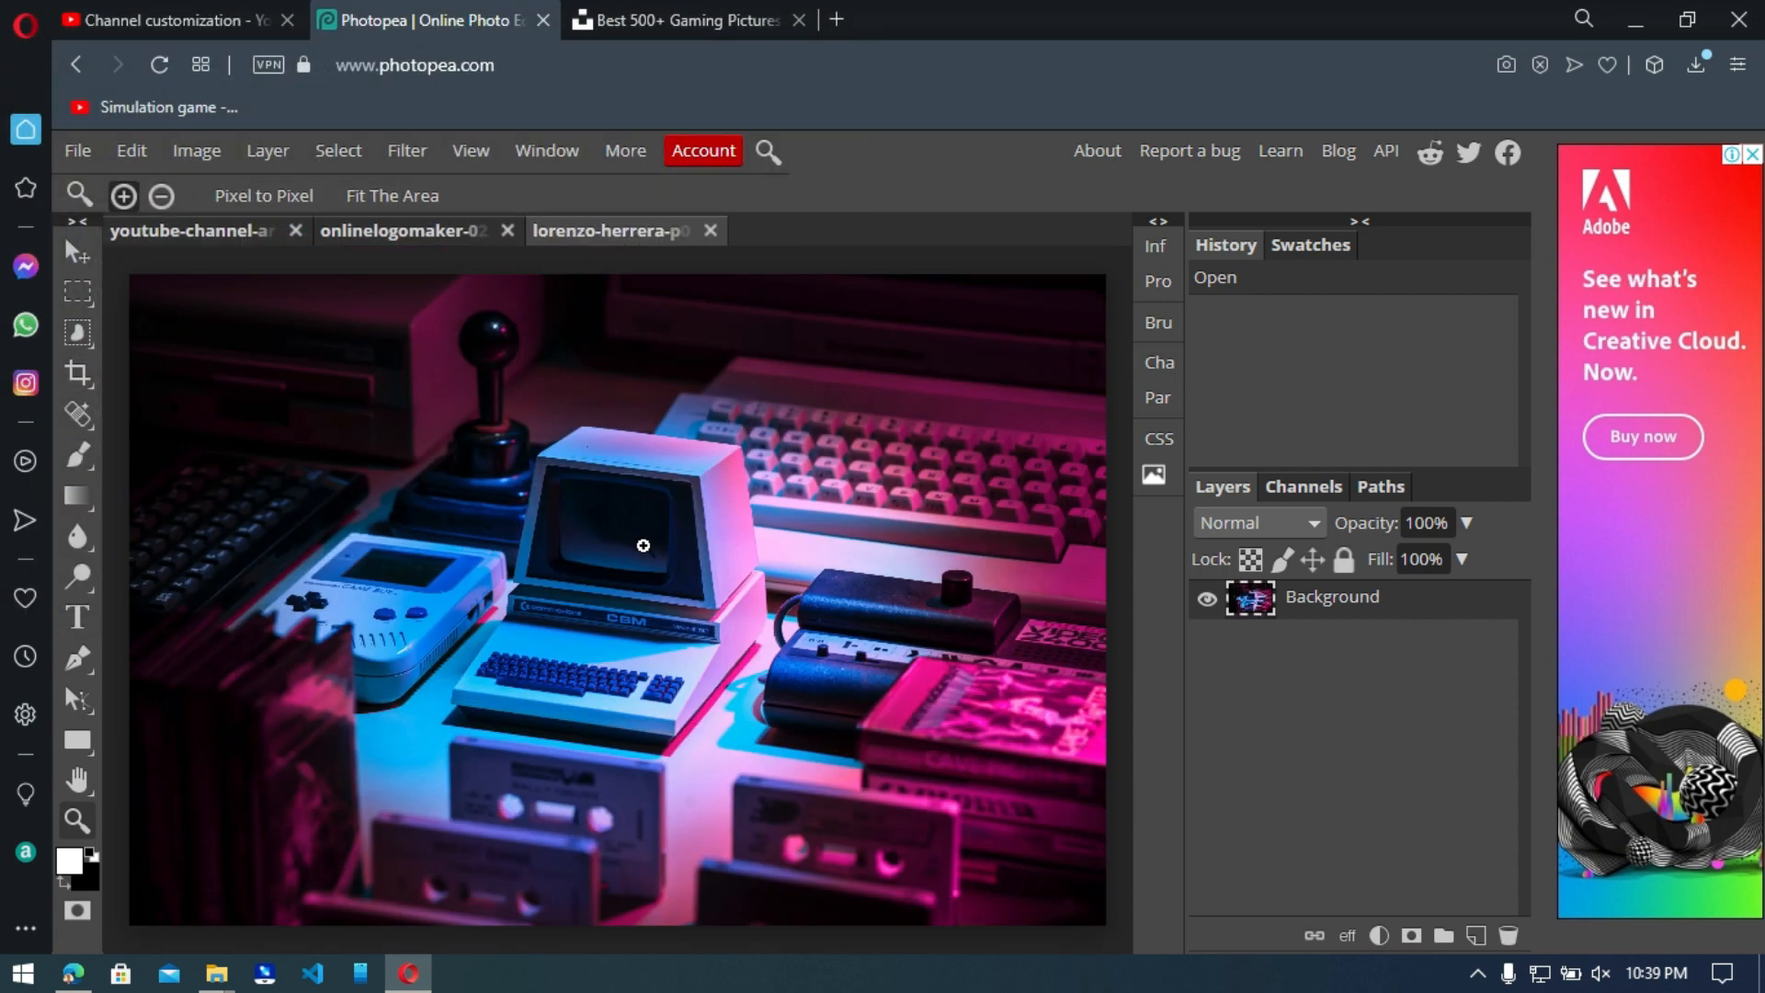
{"action": "key", "text": "v"}
{"action": "left_click_drag", "start_coordinate": [471, 529], "coordinate": [433, 465]}
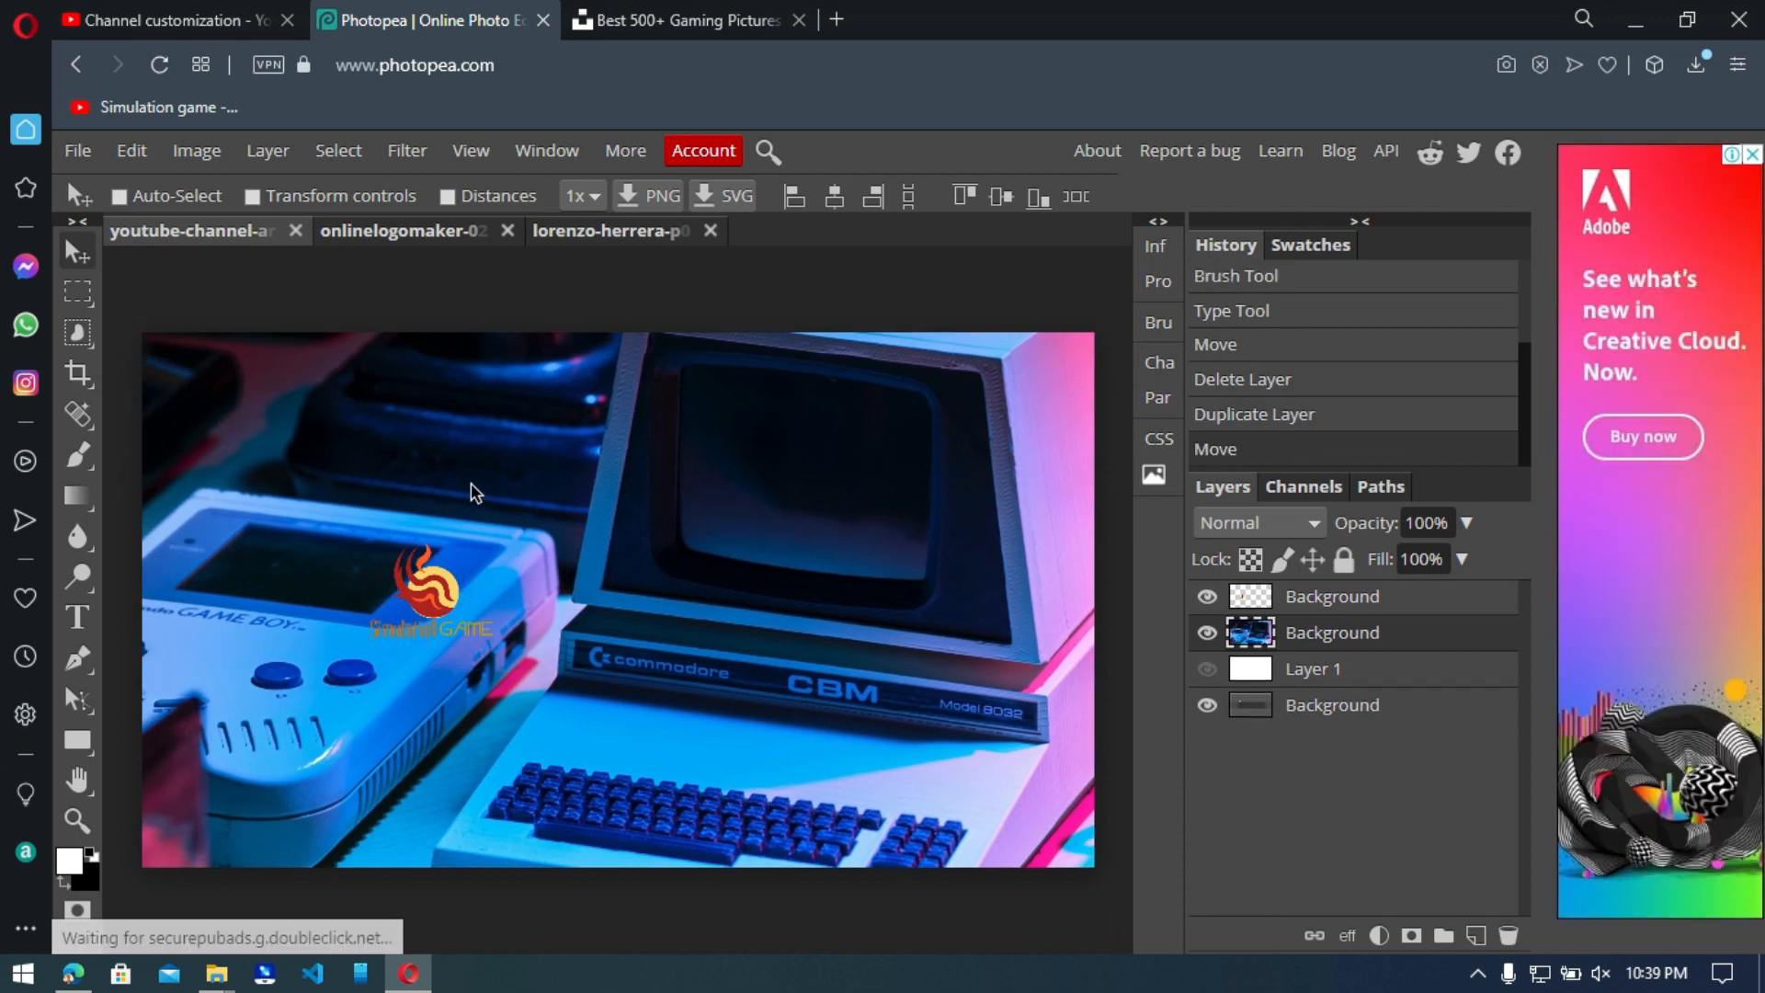
Scale the photo layer to about 50% width and 45% height with Free Transform, positioning it to cover the whole banner.
{"action": "left_click", "coordinate": [77, 150]}
{"action": "mouse_move", "coordinate": [131, 150]}
{"action": "left_click", "coordinate": [204, 753]}
{"action": "left_click_drag", "start_coordinate": [830, 648], "coordinate": [319, 368]}
{"action": "left_click_drag", "start_coordinate": [843, 819], "coordinate": [955, 836]}
{"action": "left_click_drag", "start_coordinate": [998, 880], "coordinate": [347, 429]}
{"action": "left_click_drag", "start_coordinate": [295, 419], "coordinate": [1078, 957]}
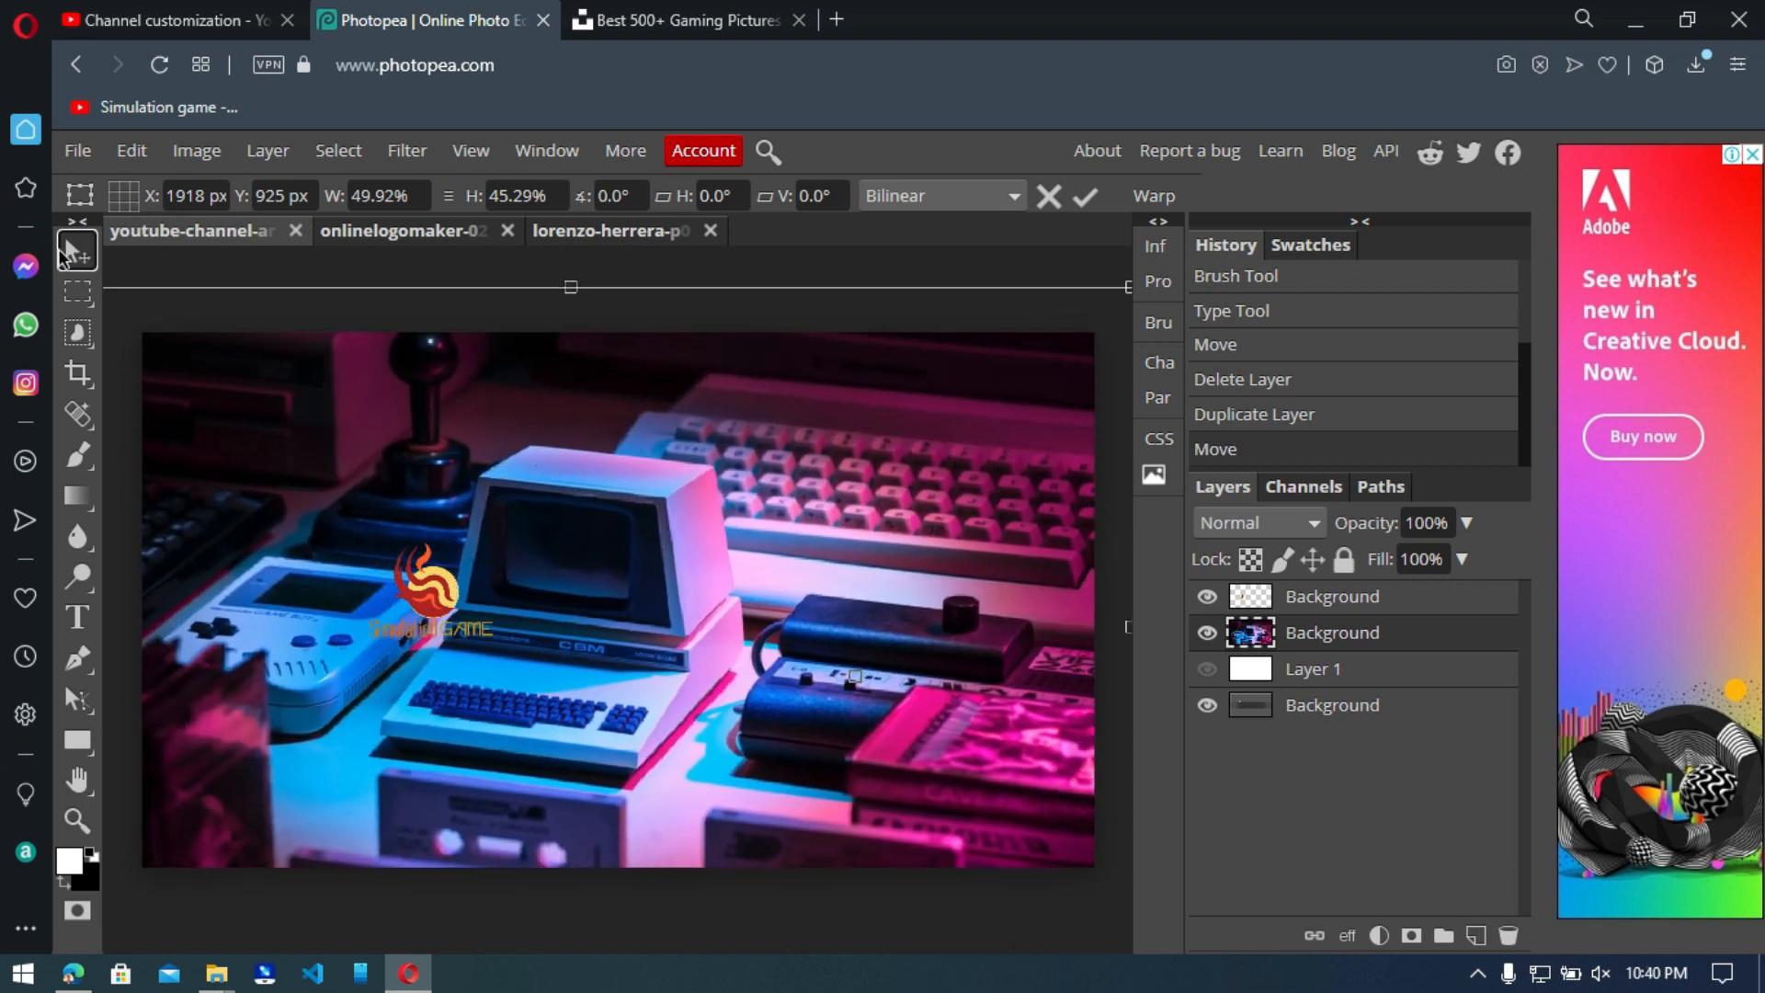
{"action": "left_click", "coordinate": [77, 254]}
Move the logo onto the retro computer's screen and distort its corners to match the screen's perspective.
{"action": "left_click_drag", "start_coordinate": [426, 600], "coordinate": [552, 551]}
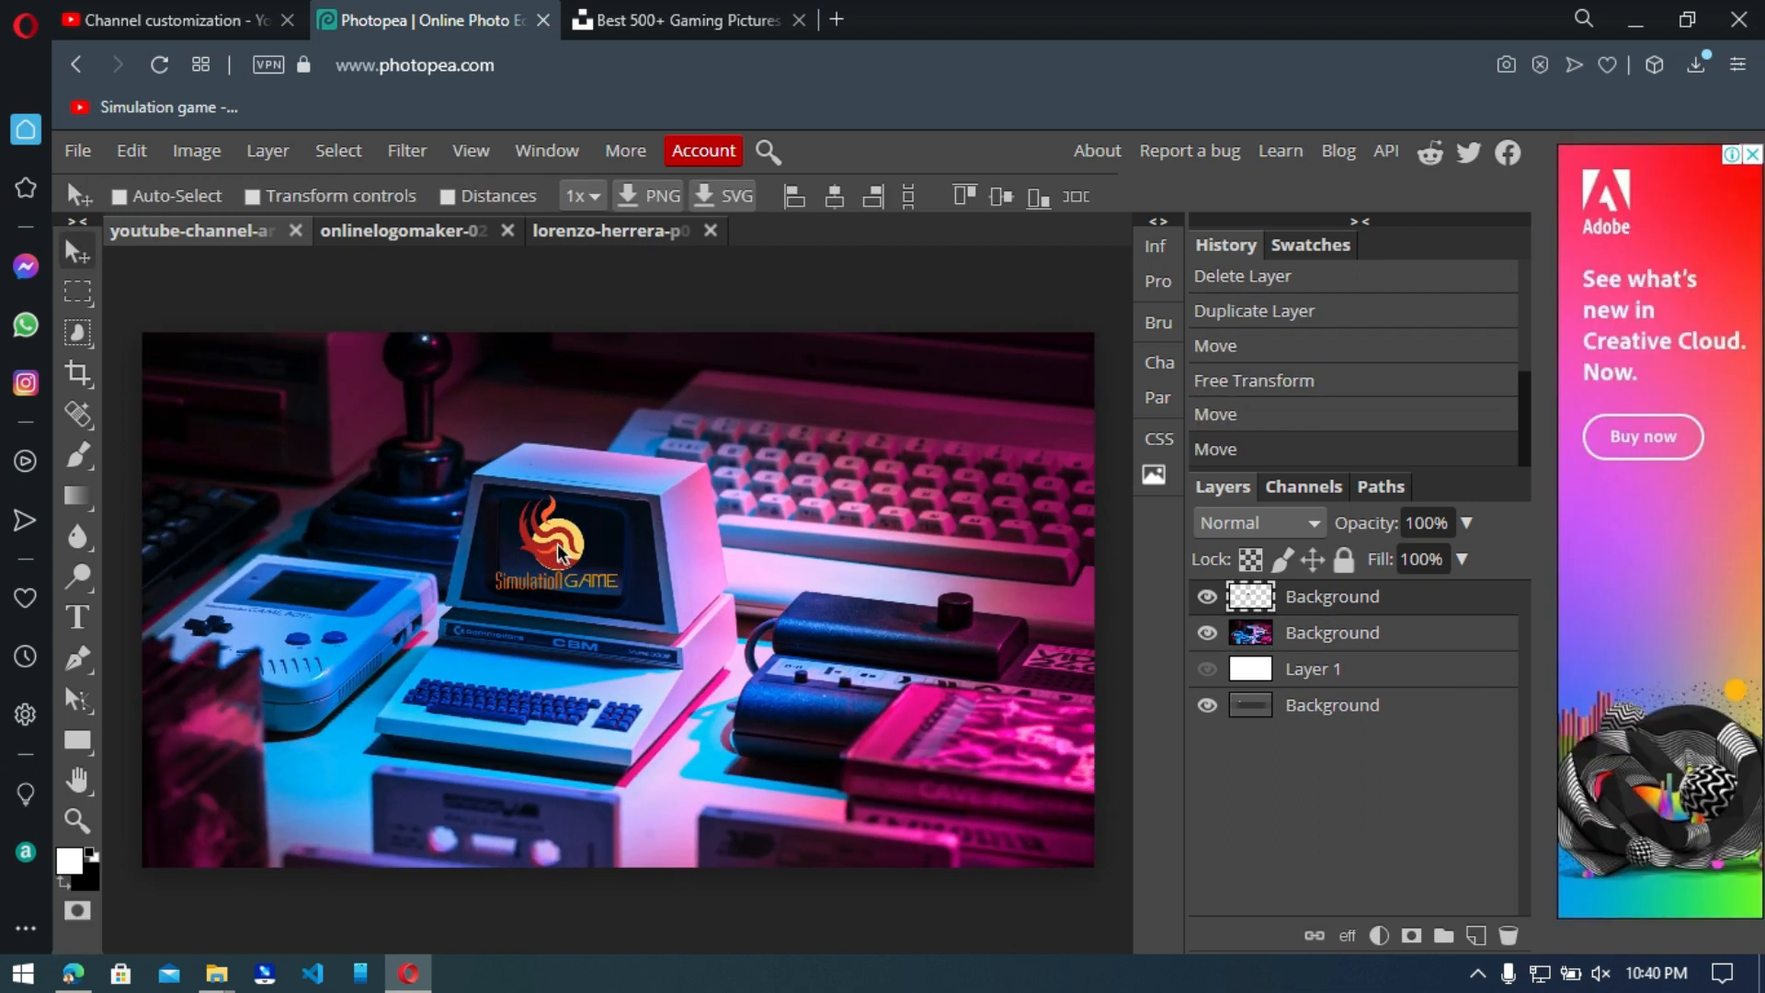
{"action": "left_click", "coordinate": [130, 152]}
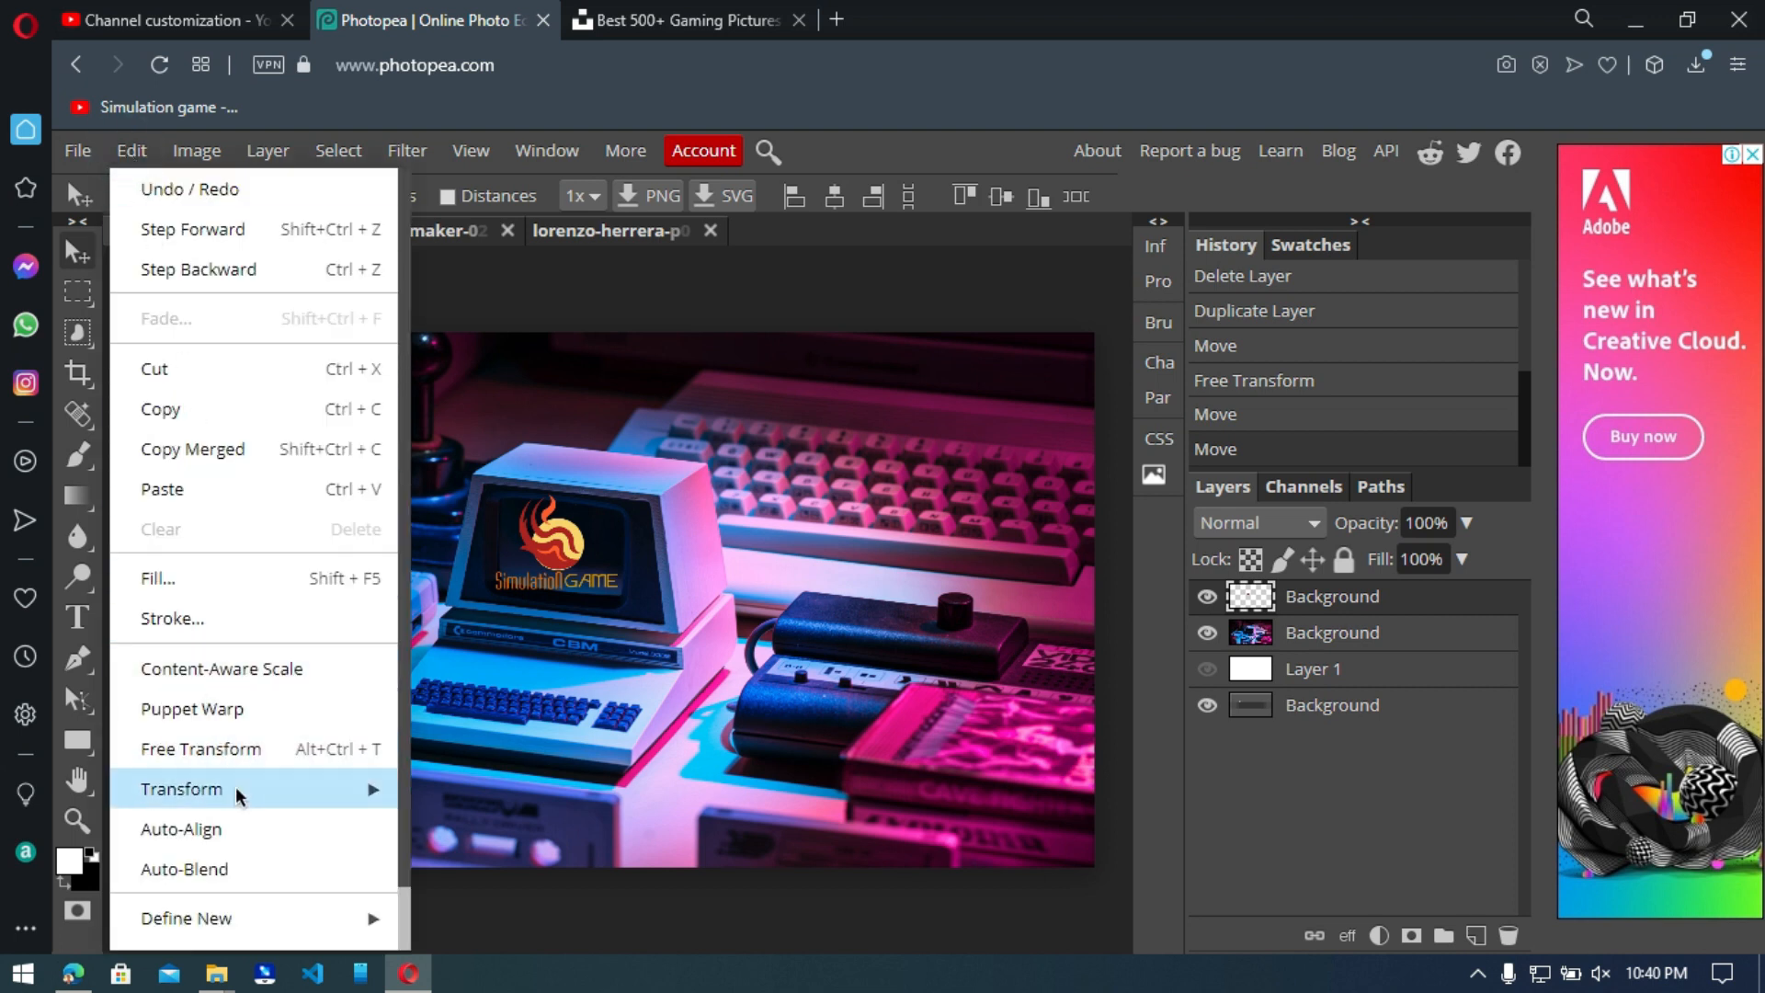
{"action": "mouse_move", "coordinate": [367, 788]}
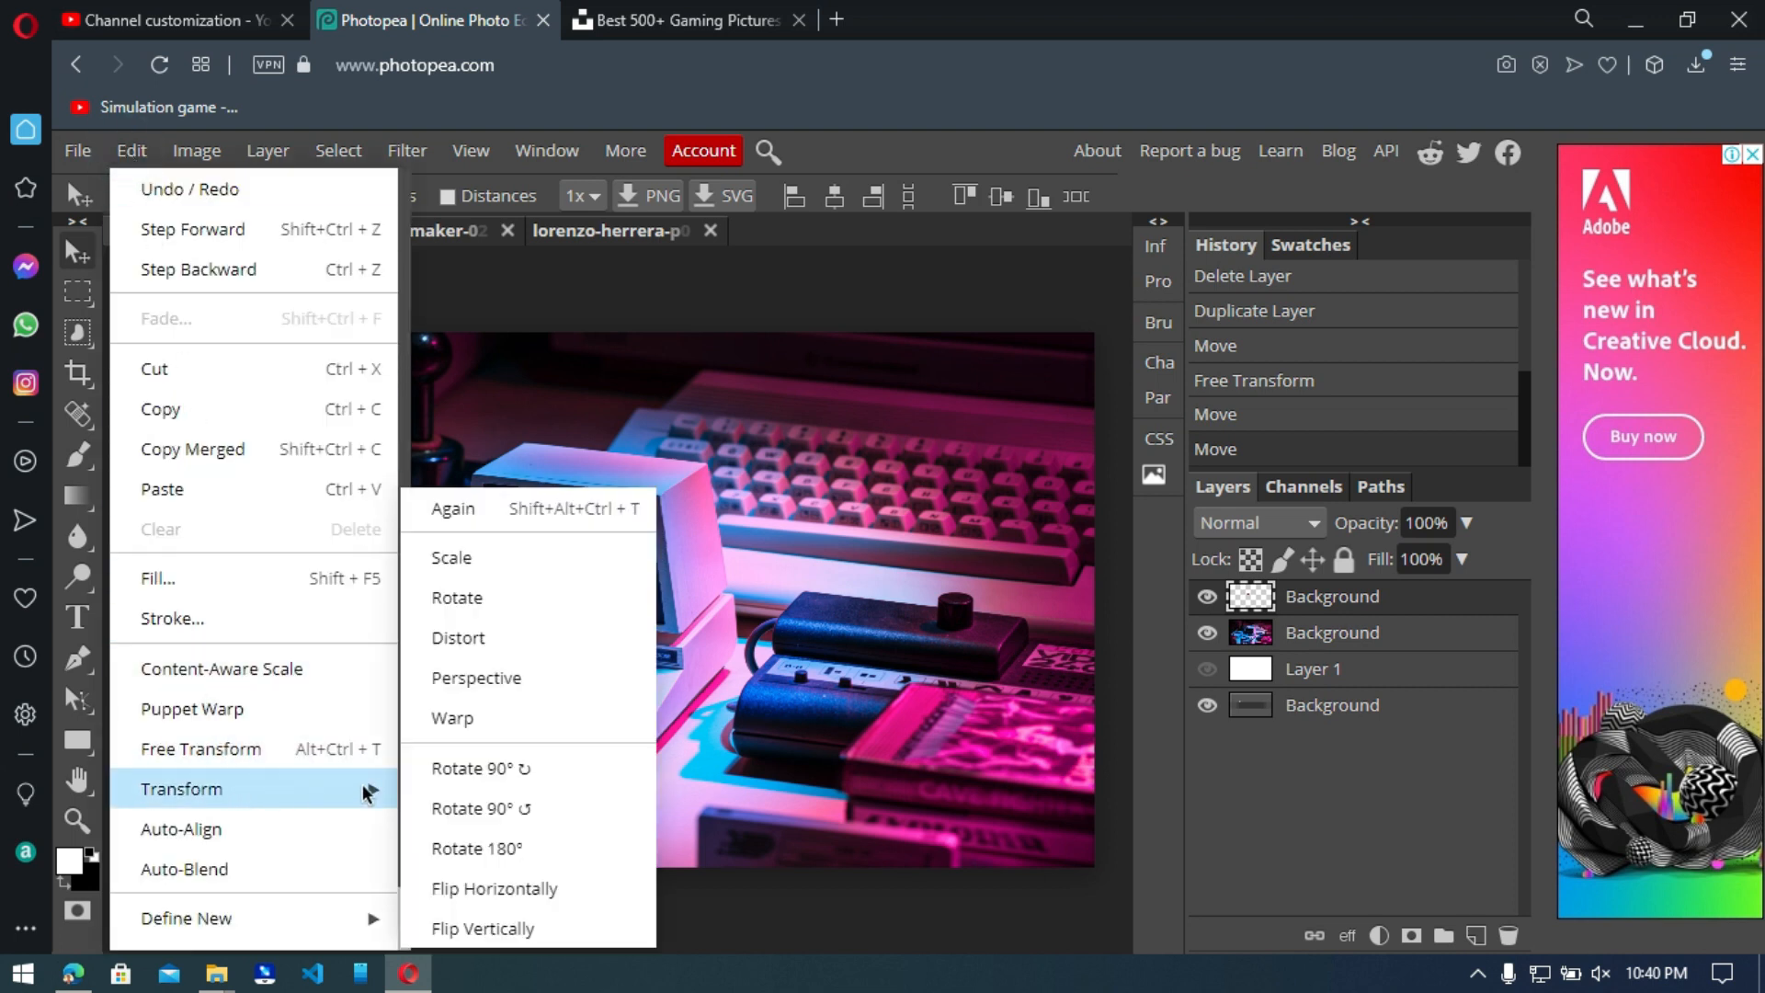
{"action": "left_click", "coordinate": [457, 638]}
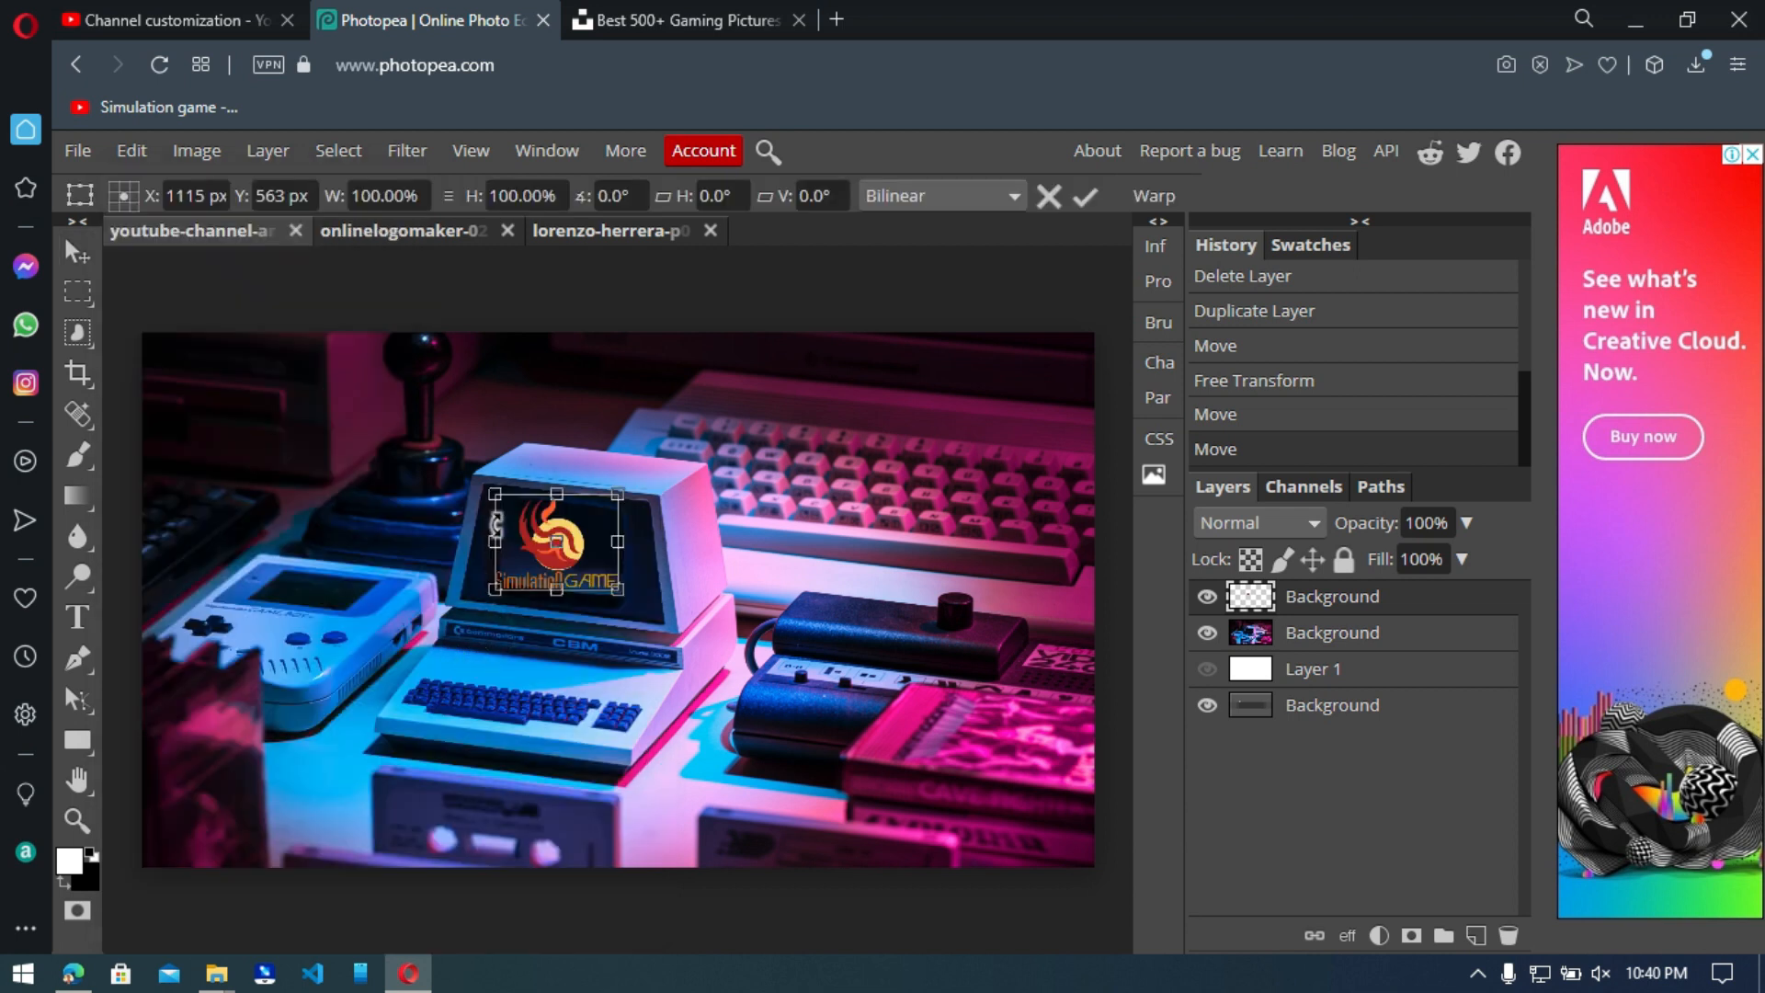
{"action": "left_click_drag", "start_coordinate": [494, 493], "coordinate": [495, 498]}
{"action": "left_click_drag", "start_coordinate": [619, 495], "coordinate": [629, 513]}
{"action": "left_click_drag", "start_coordinate": [618, 590], "coordinate": [608, 594]}
{"action": "left_click_drag", "start_coordinate": [497, 589], "coordinate": [498, 579]}
{"action": "left_click_drag", "start_coordinate": [610, 594], "coordinate": [628, 601]}
{"action": "key", "text": "Return"}
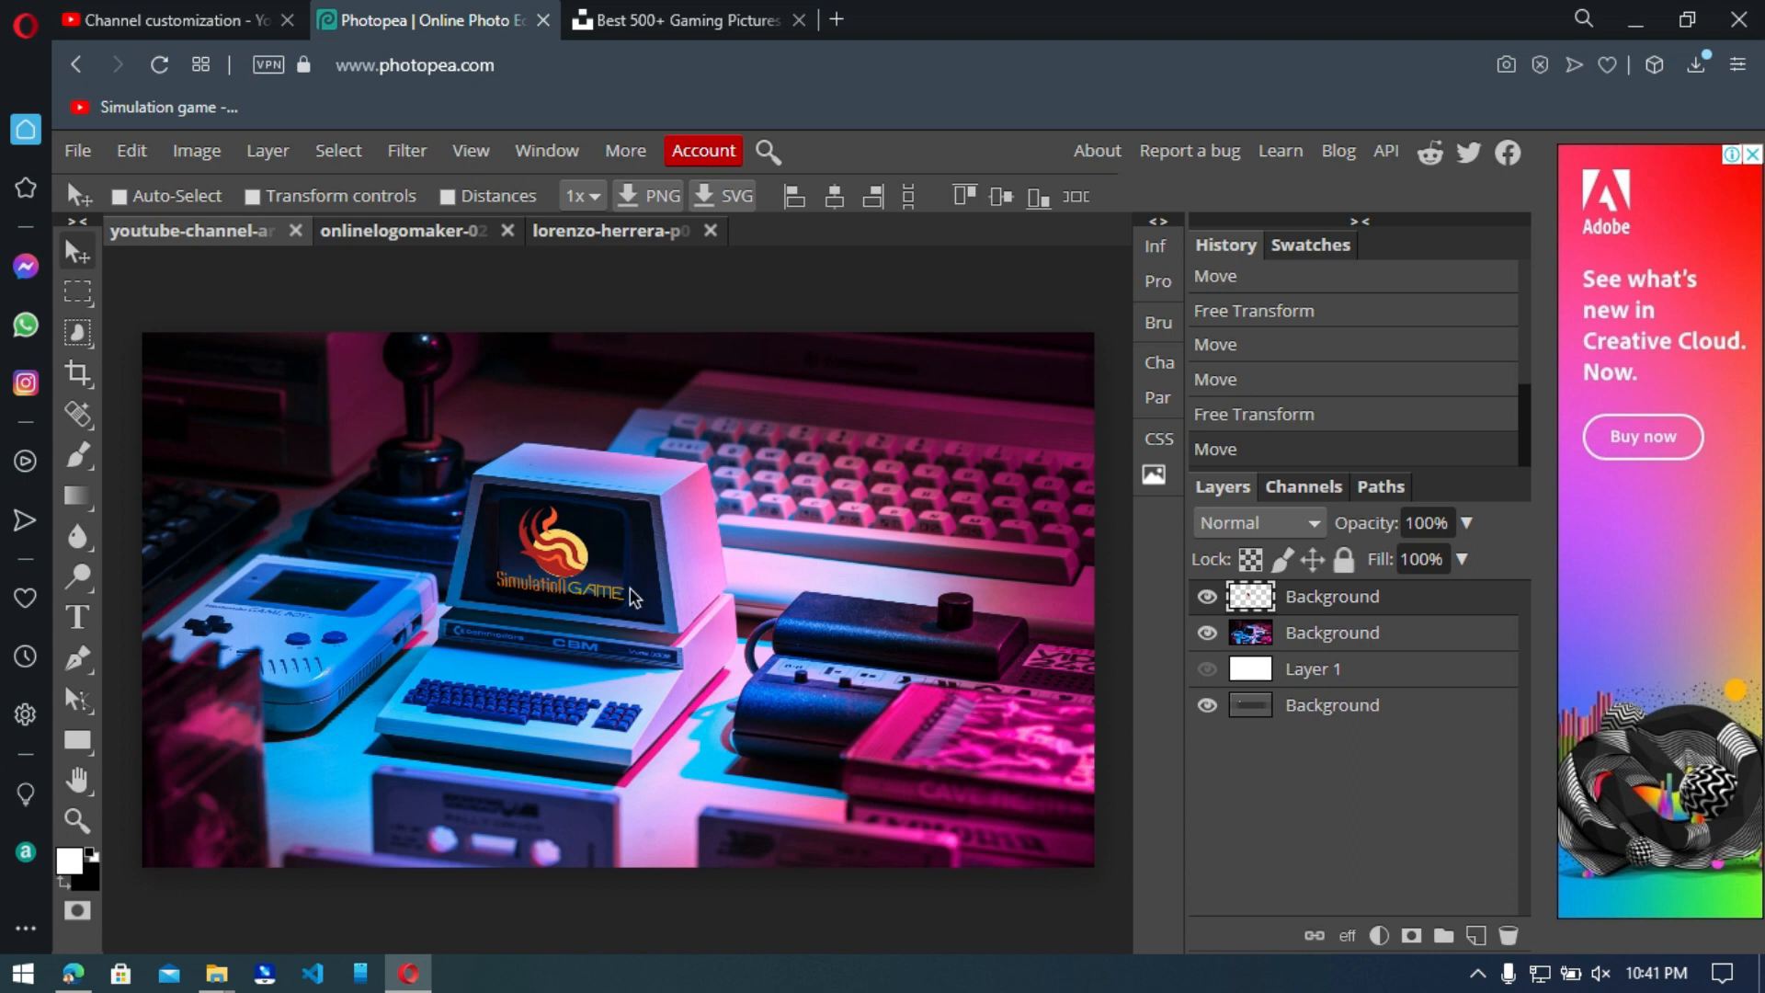
Export the banner artwork as a PNG and upload it in YouTube Studio as the channel's banner image.
{"action": "left_click", "coordinate": [77, 152]}
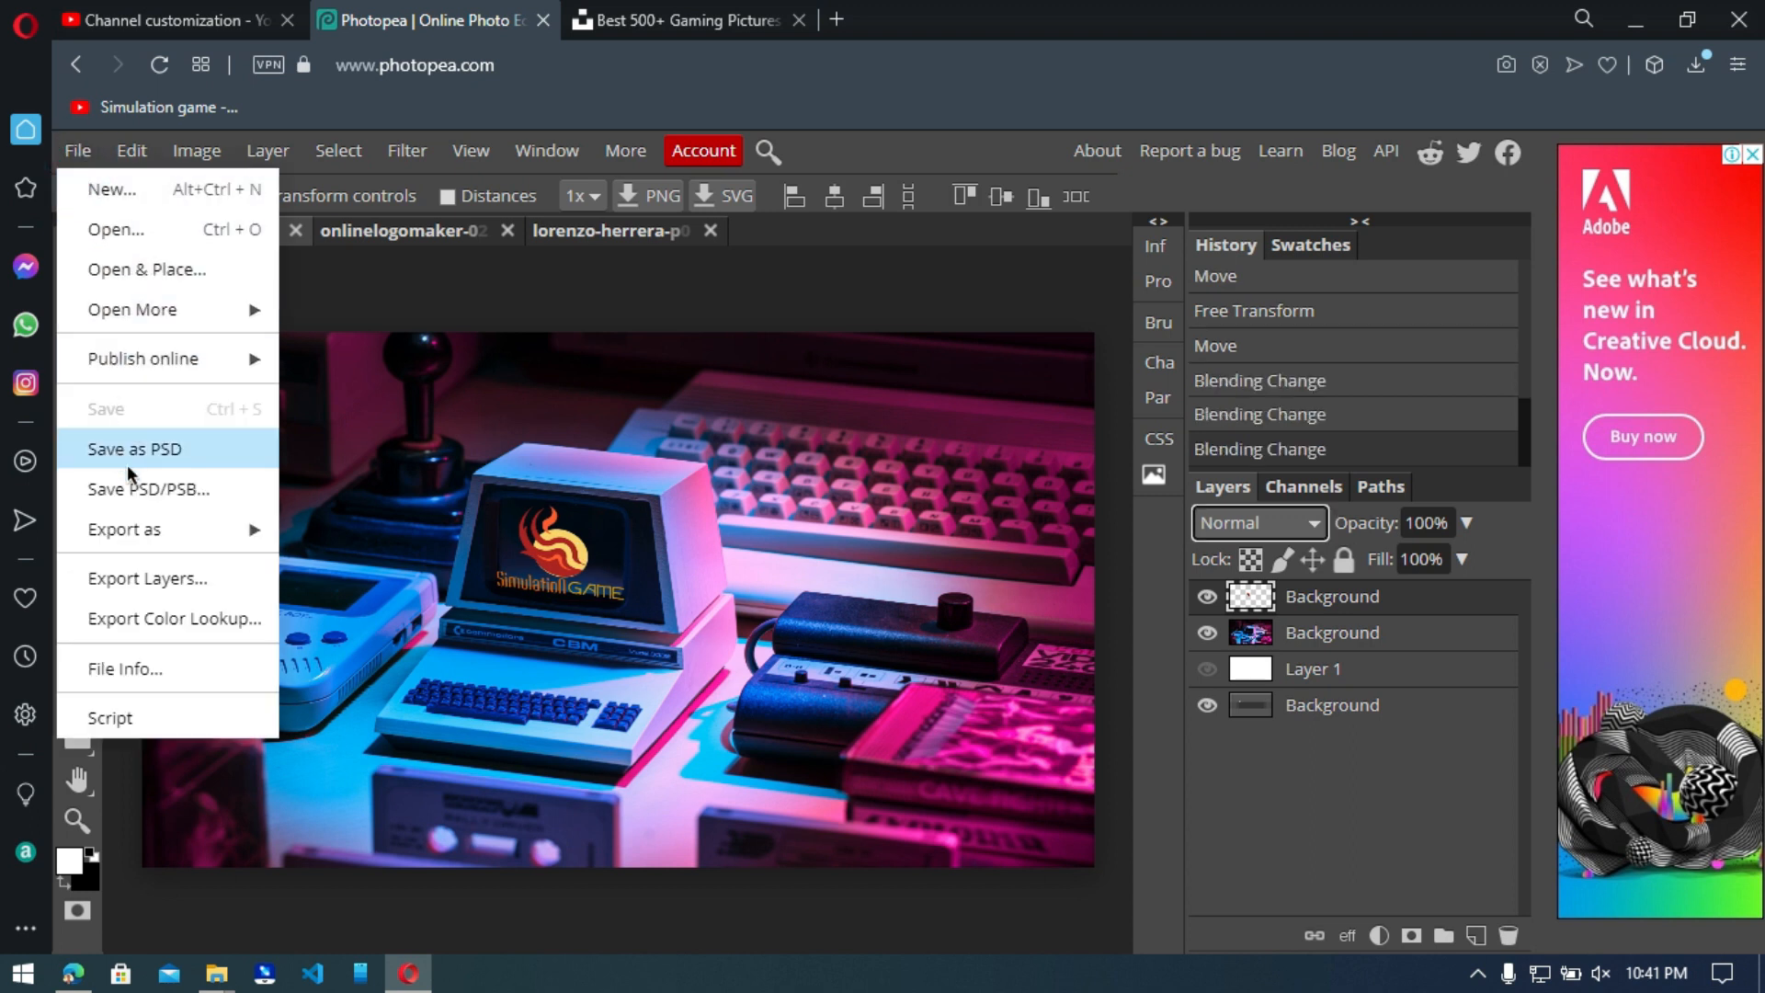
{"action": "mouse_move", "coordinate": [141, 533]}
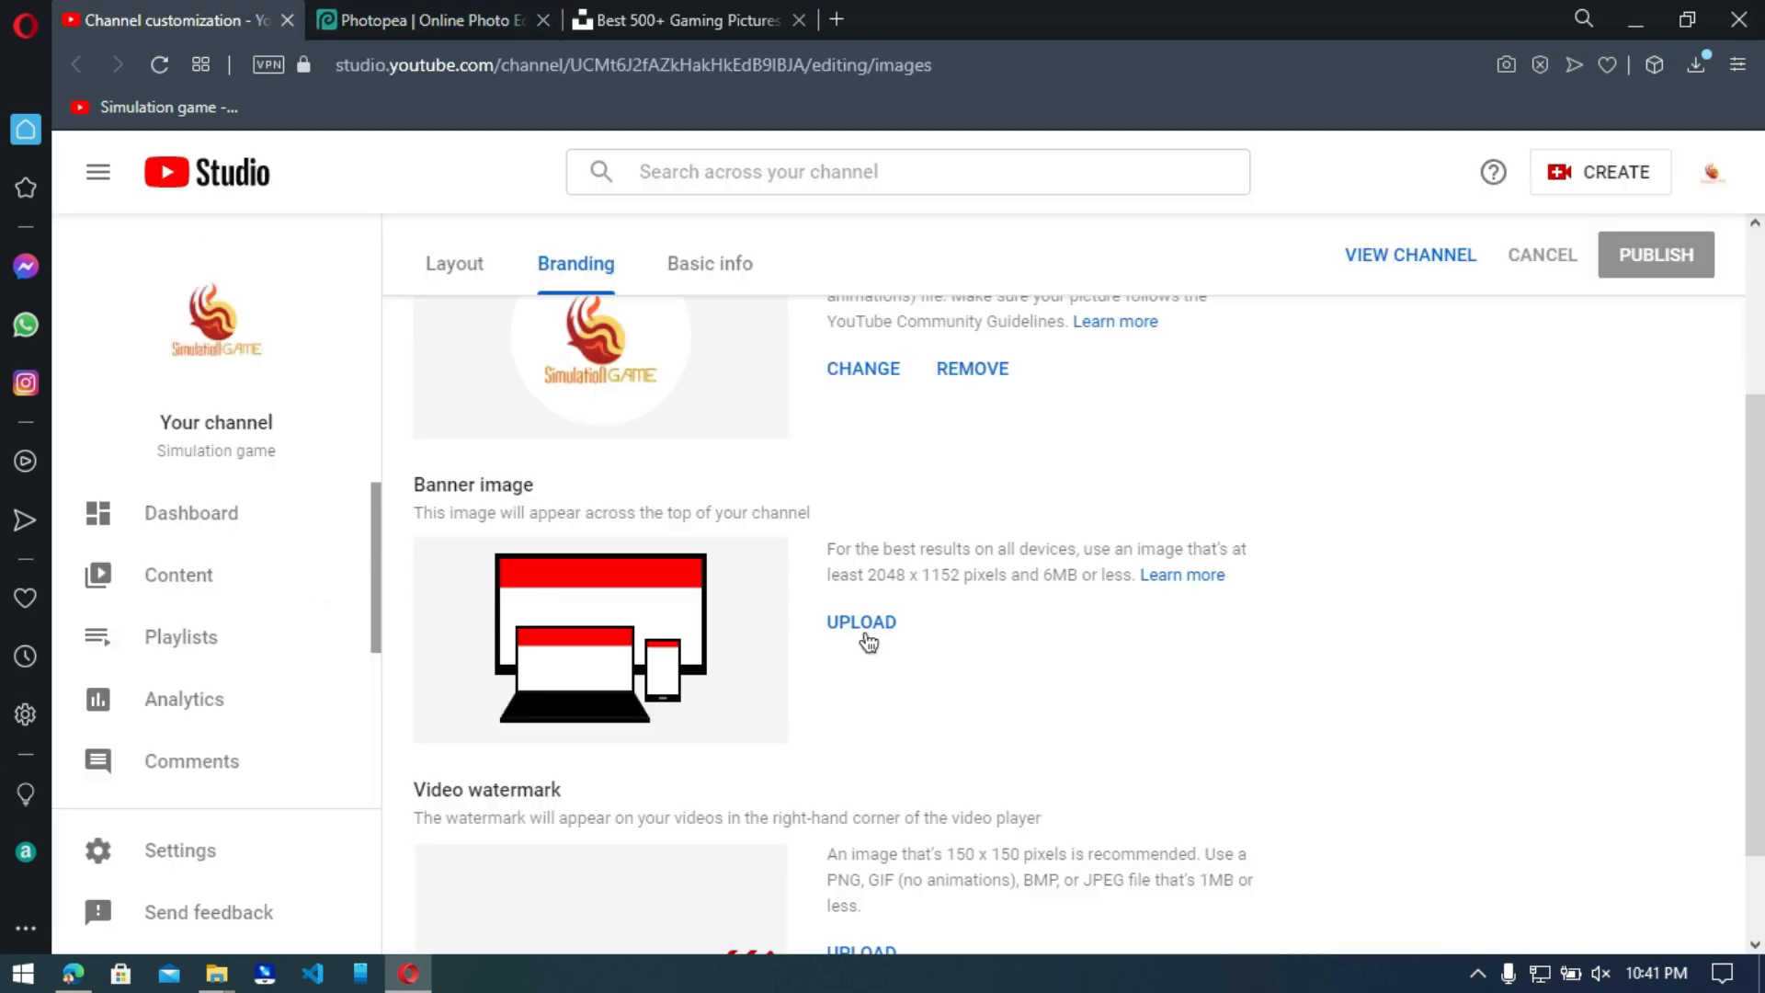
{"action": "left_click", "coordinate": [865, 635]}
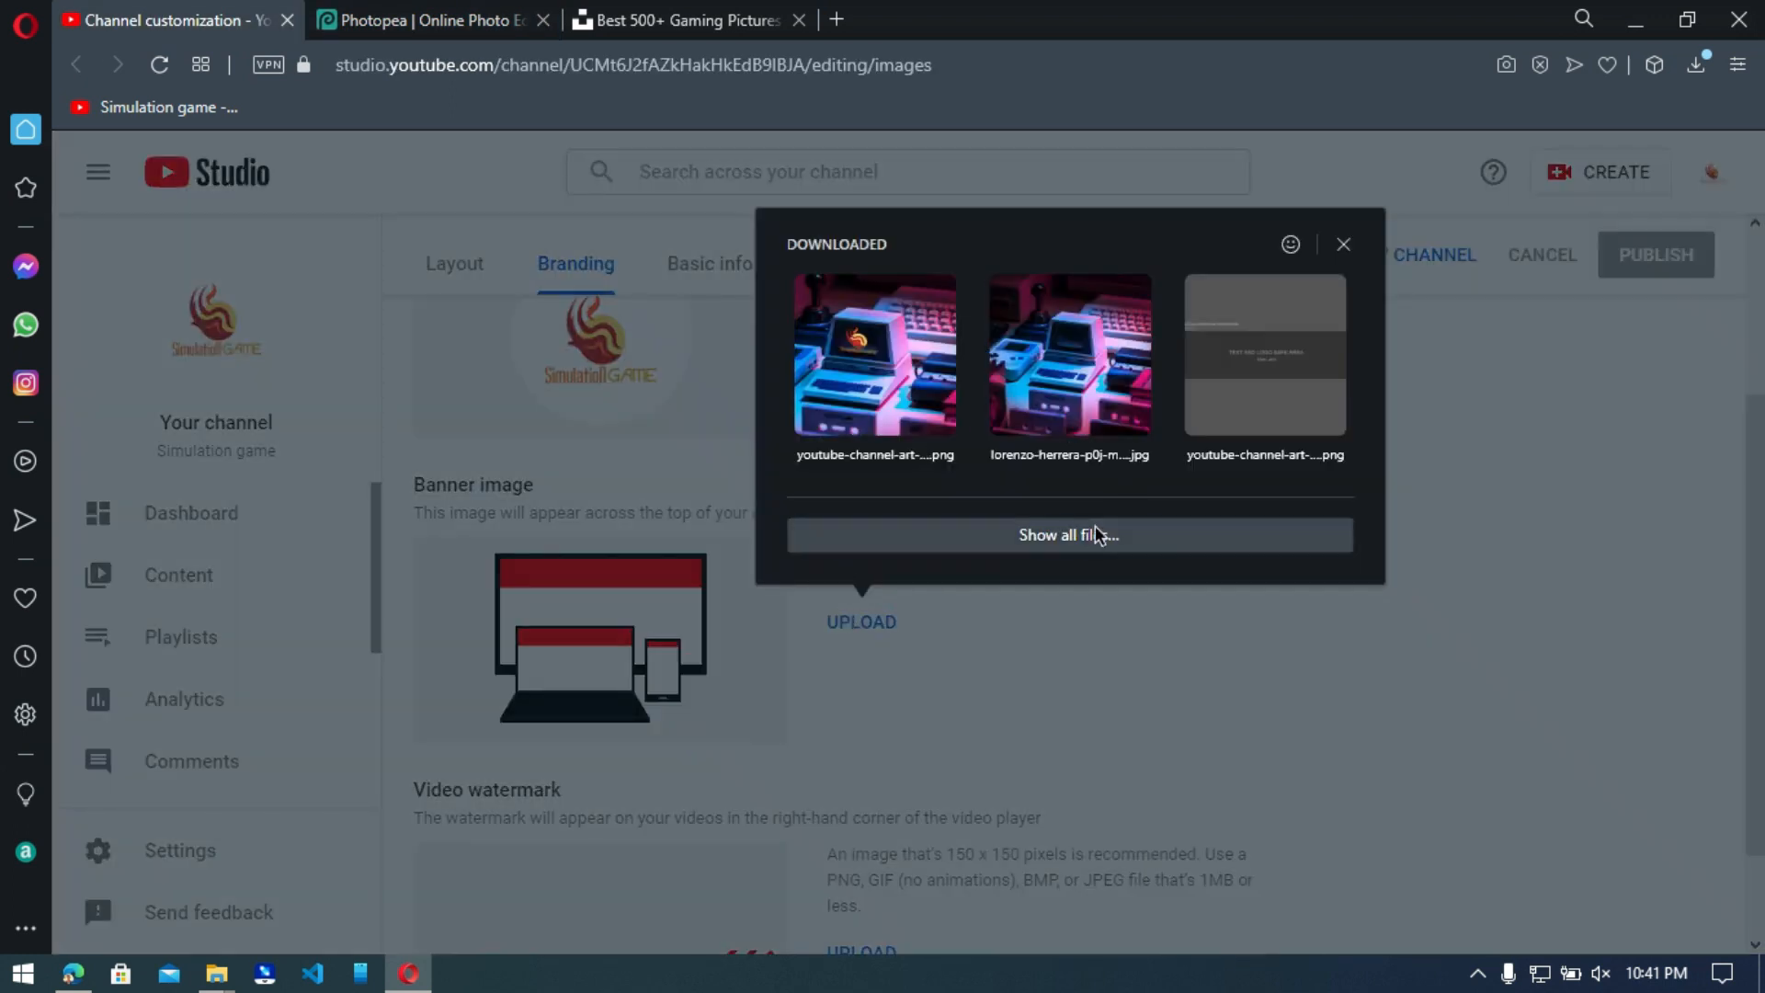
{"action": "left_click", "coordinate": [870, 386]}
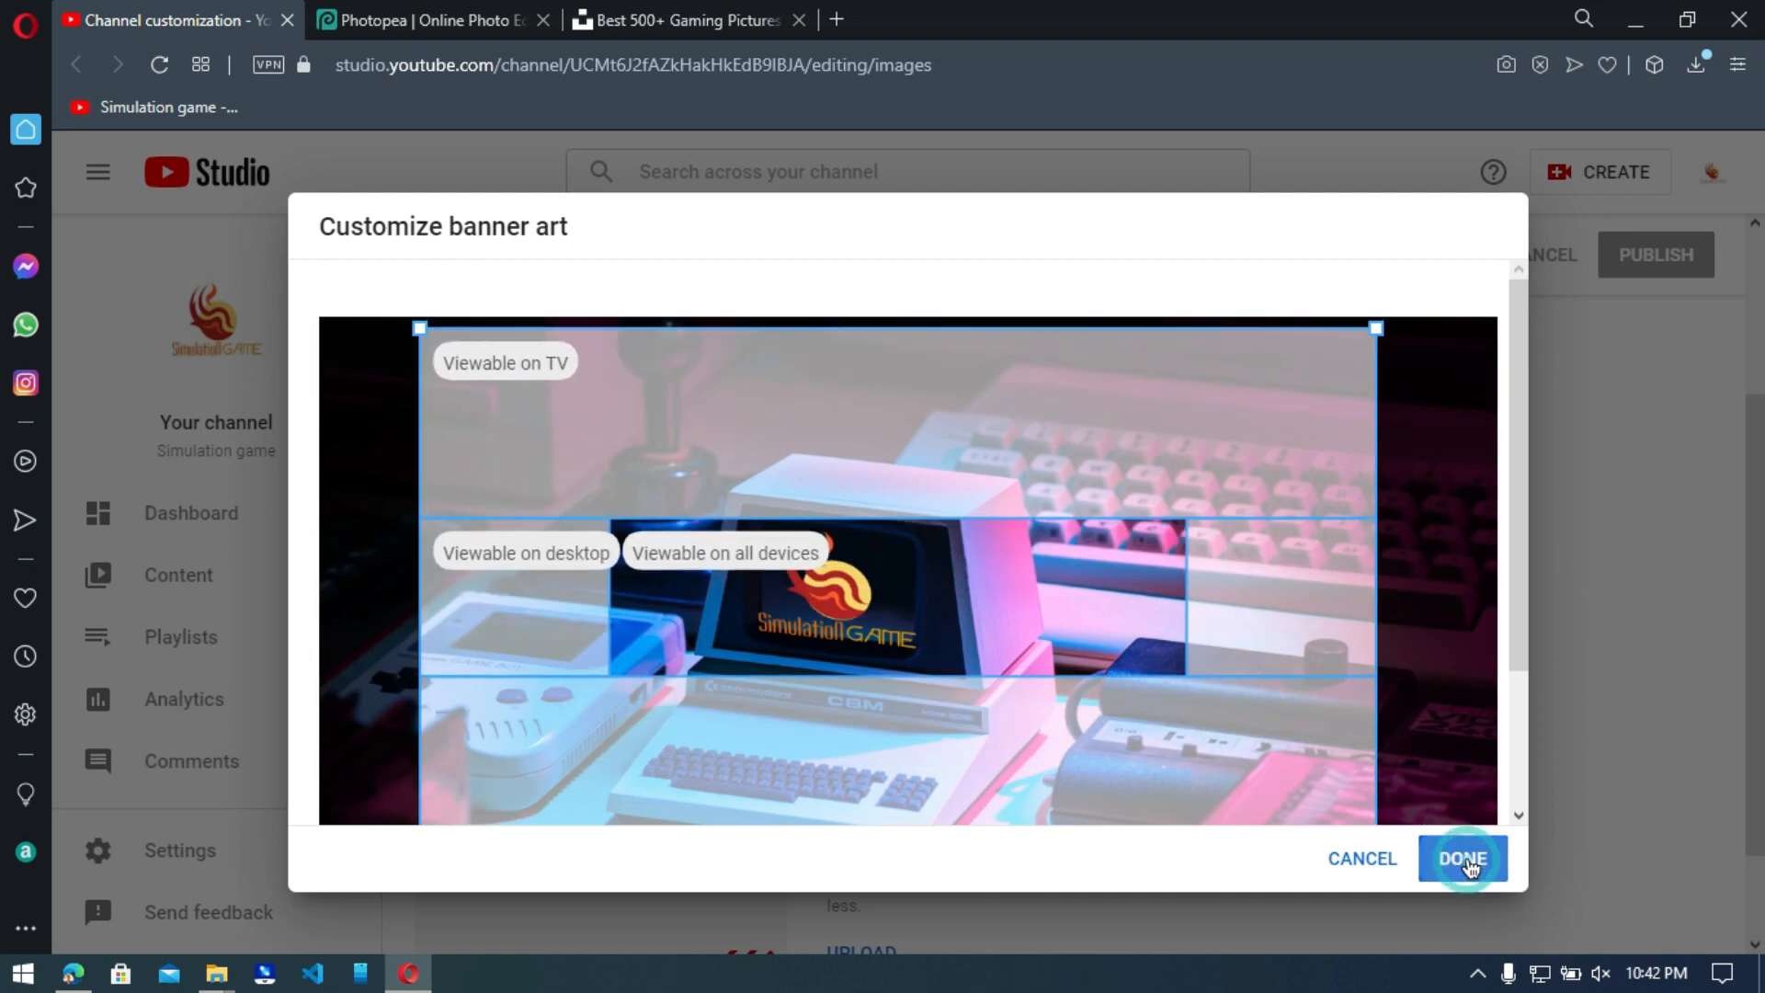
{"action": "left_click", "coordinate": [1468, 859]}
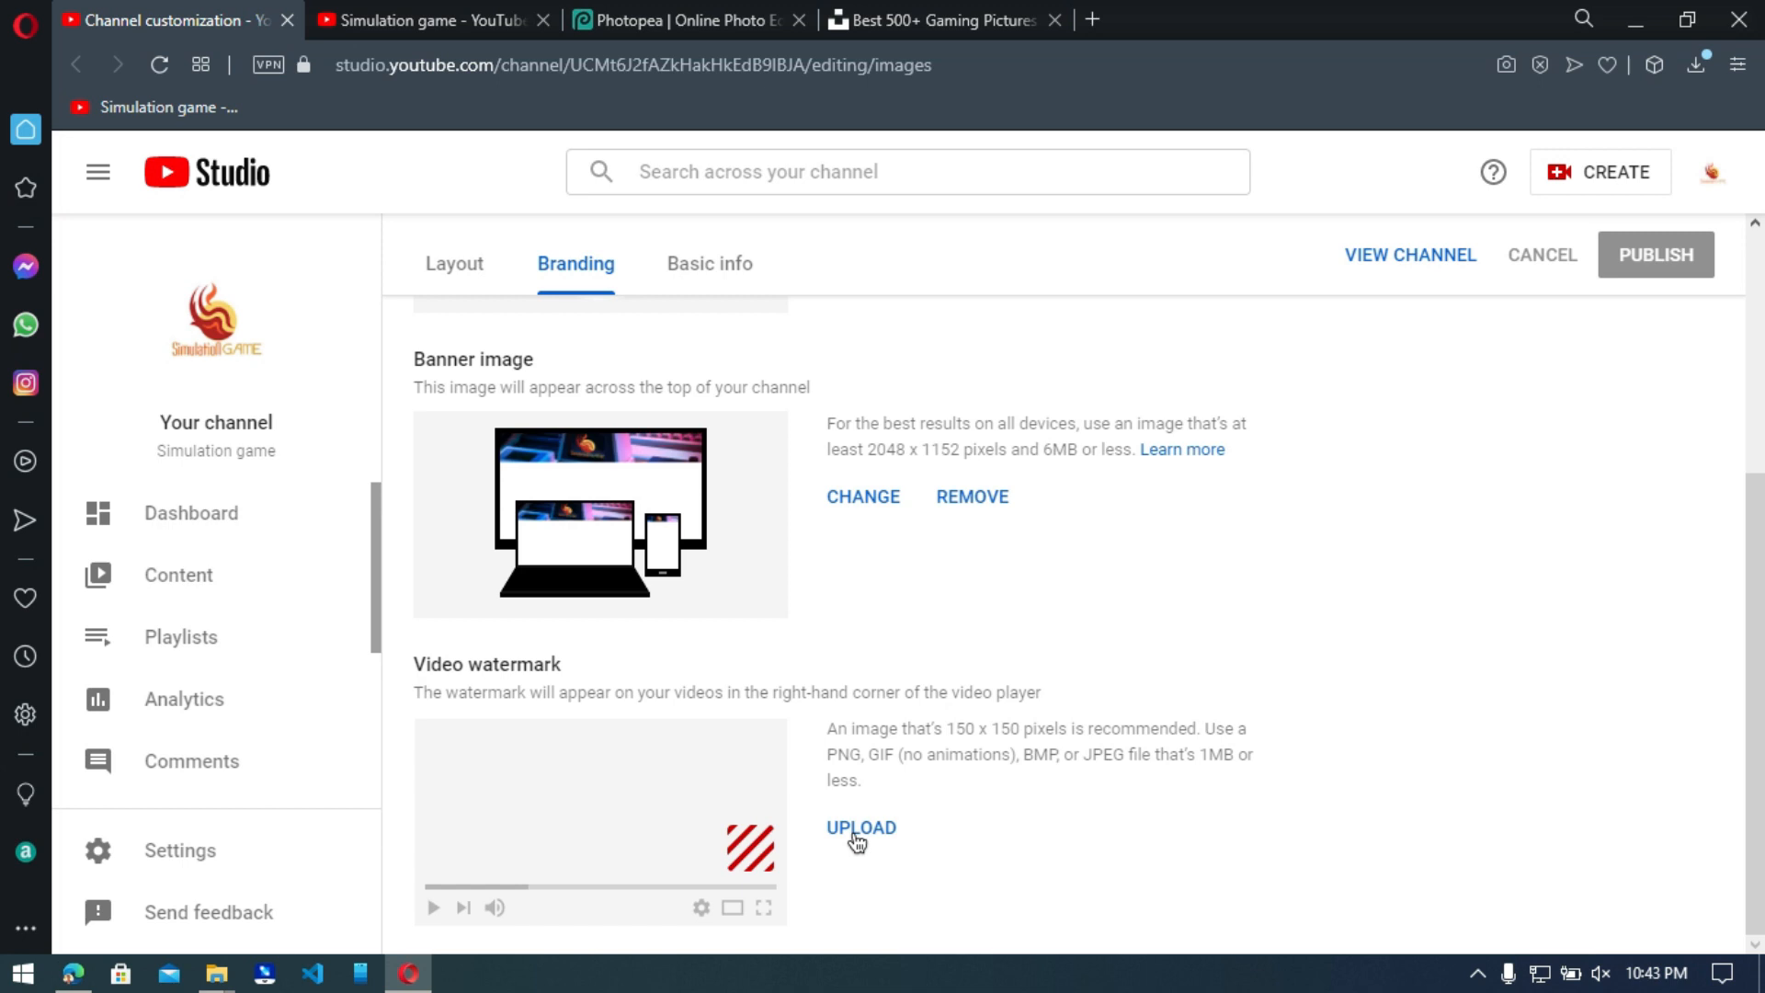
Upload the logo as the video watermark, cropping it to the flame symbol without the channel name.
{"action": "left_click", "coordinate": [849, 830]}
{"action": "left_click", "coordinate": [861, 736]}
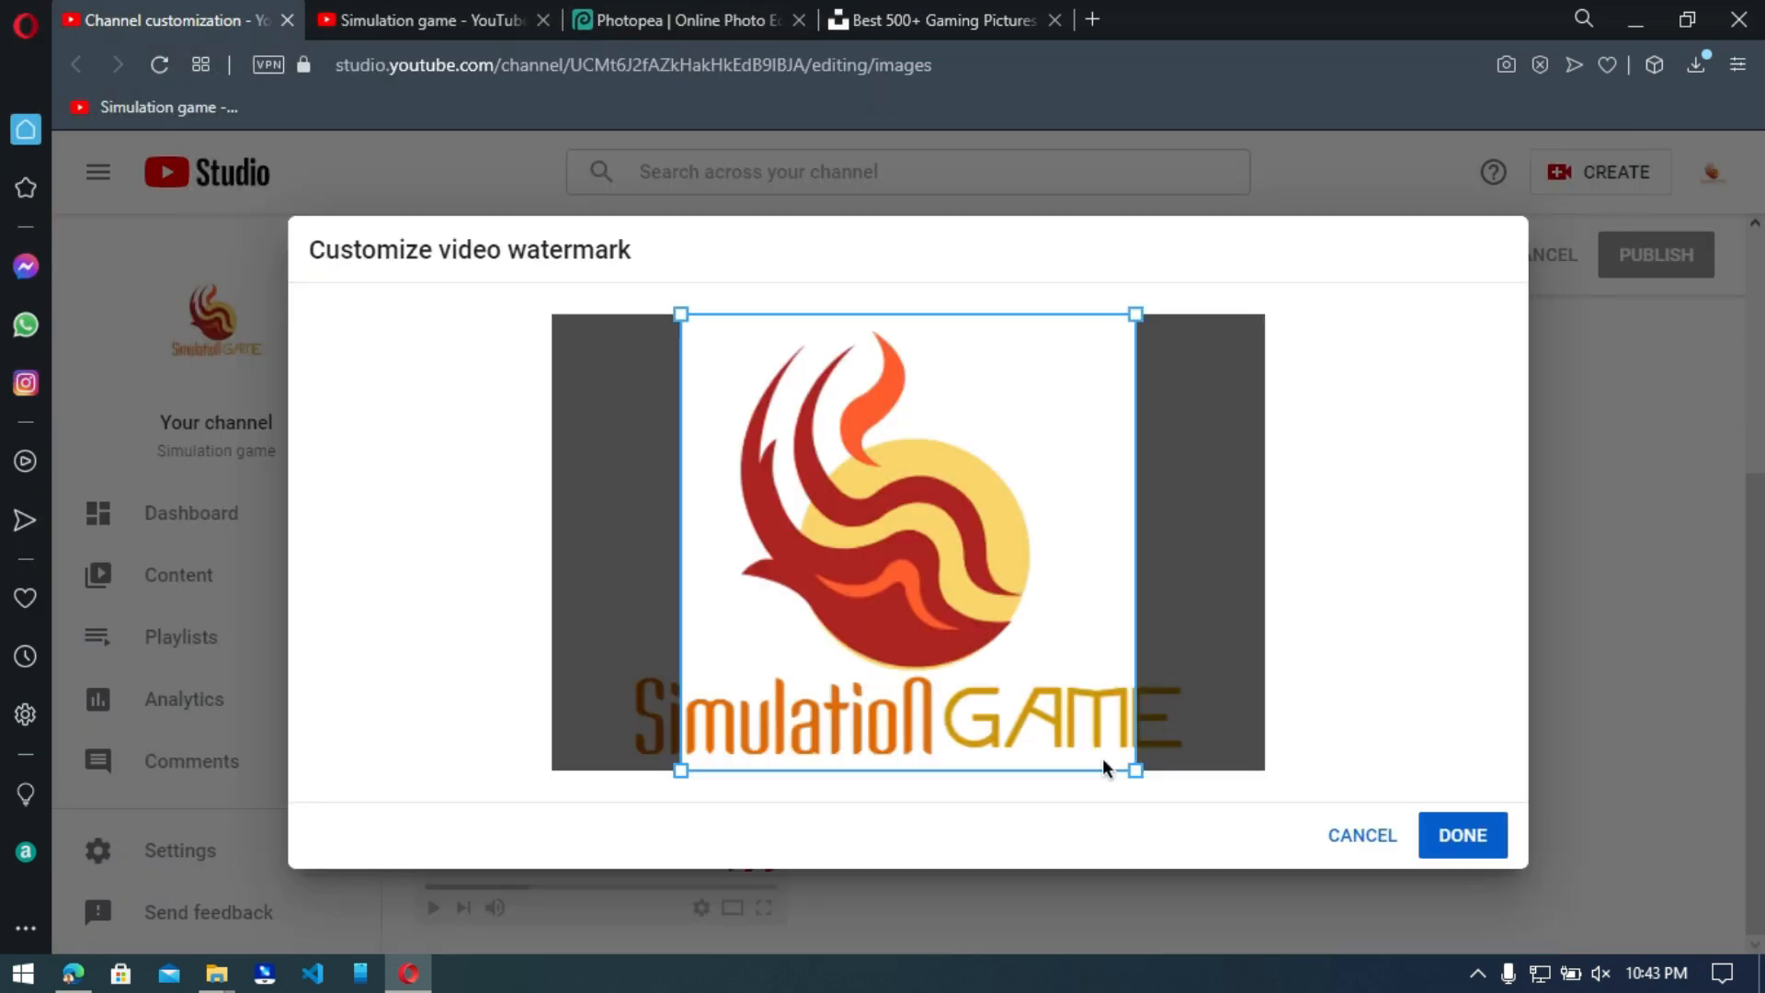
{"action": "left_click_drag", "start_coordinate": [1138, 770], "coordinate": [1076, 670]}
{"action": "left_click", "coordinate": [1462, 834]}
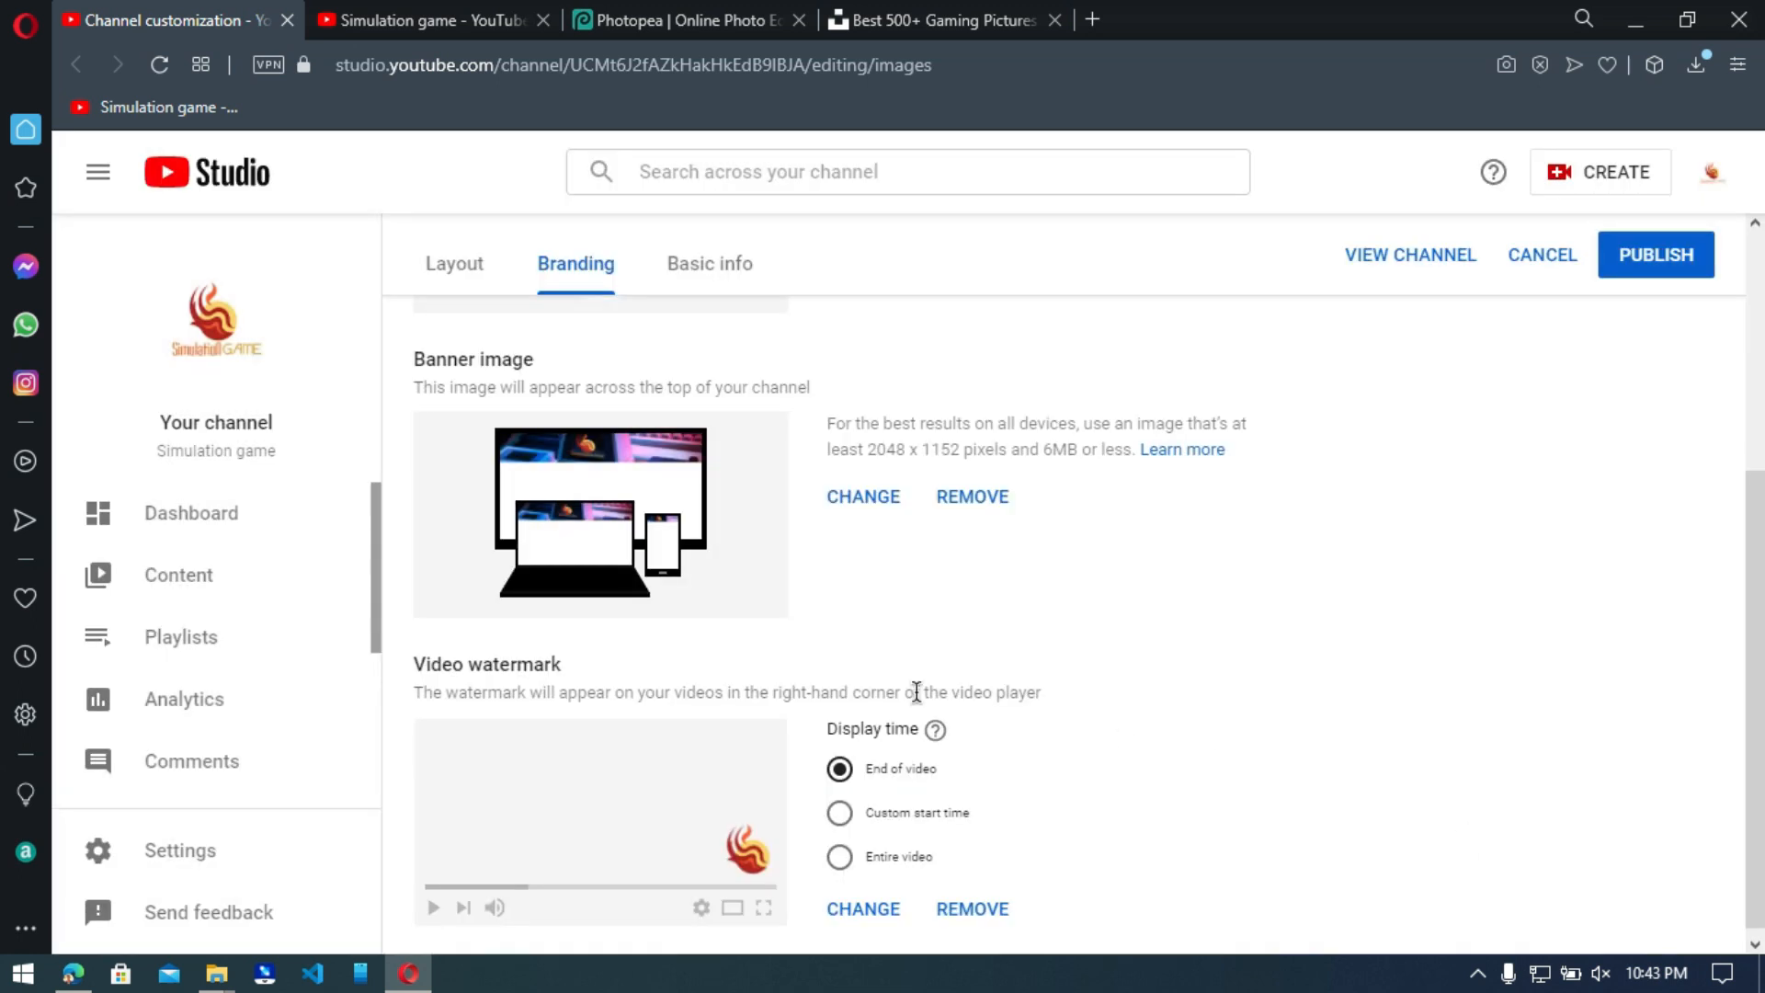
{"action": "scroll", "coordinate": [1099, 878], "scroll_direction": "down", "scroll_amount": 1}
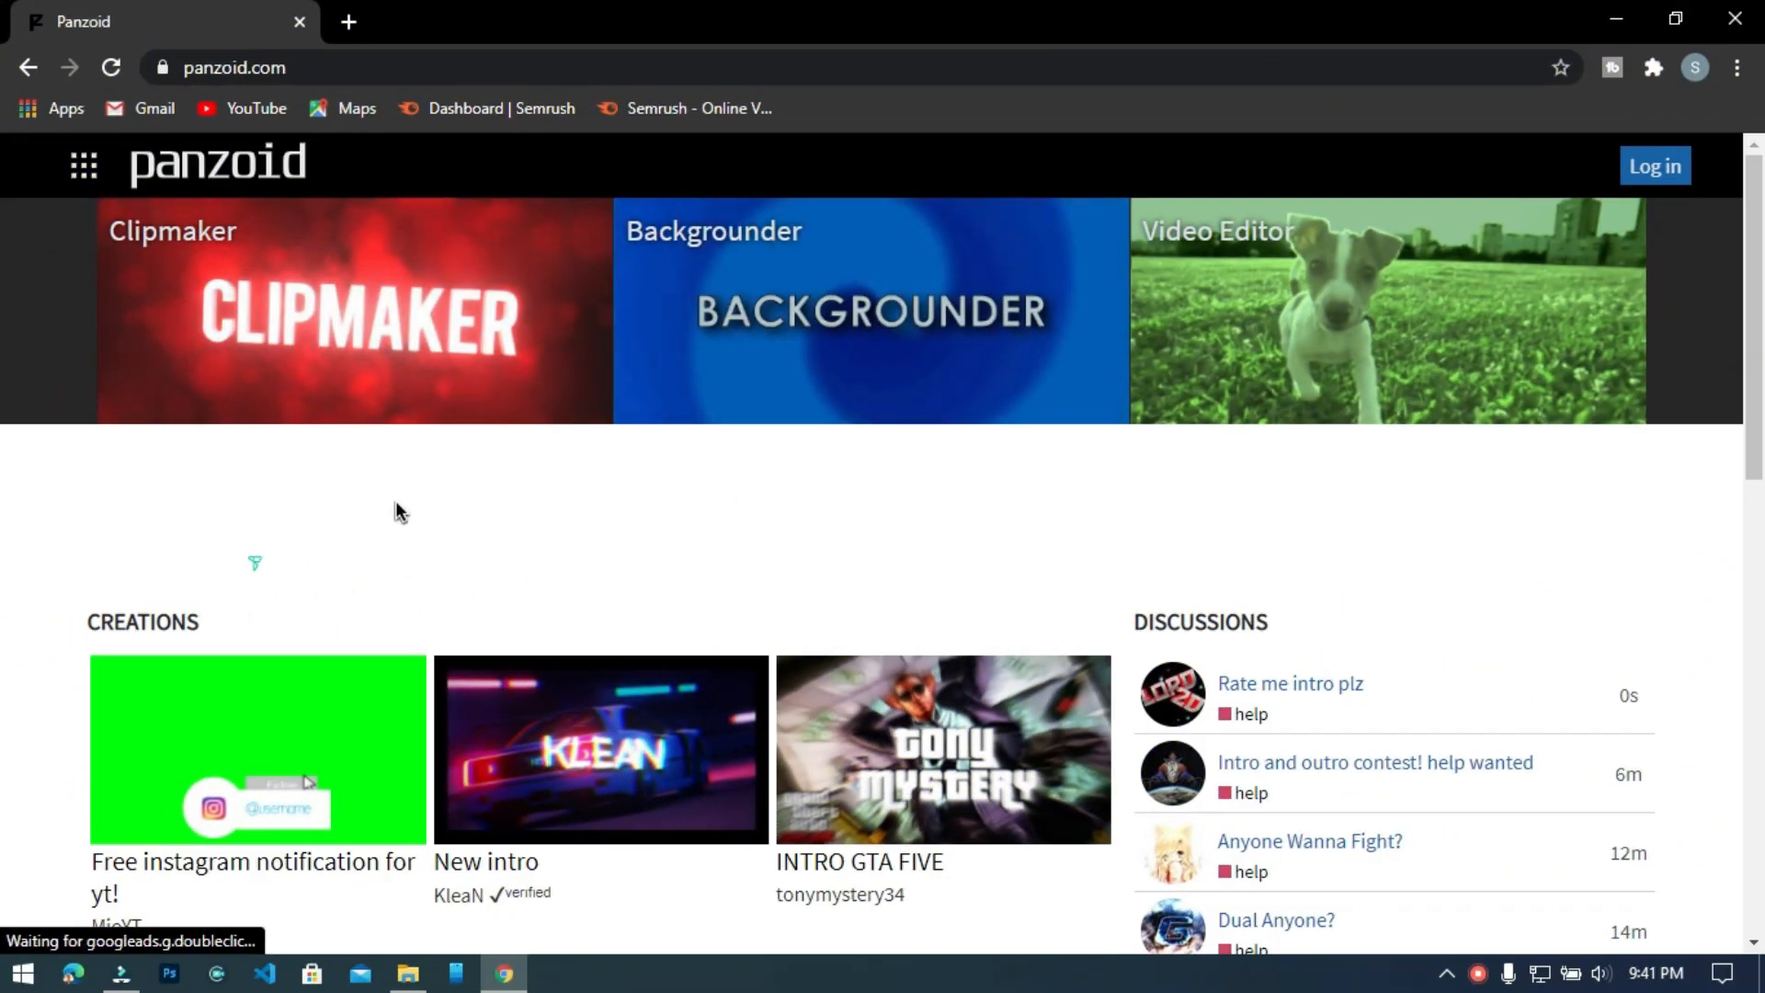
Browse Panzoid's trending creations in Chrome and open the "upbeat aesthetic purple intro" template in Clipmaker.
{"action": "scroll", "coordinate": [2, 662], "scroll_direction": "down", "scroll_amount": 8}
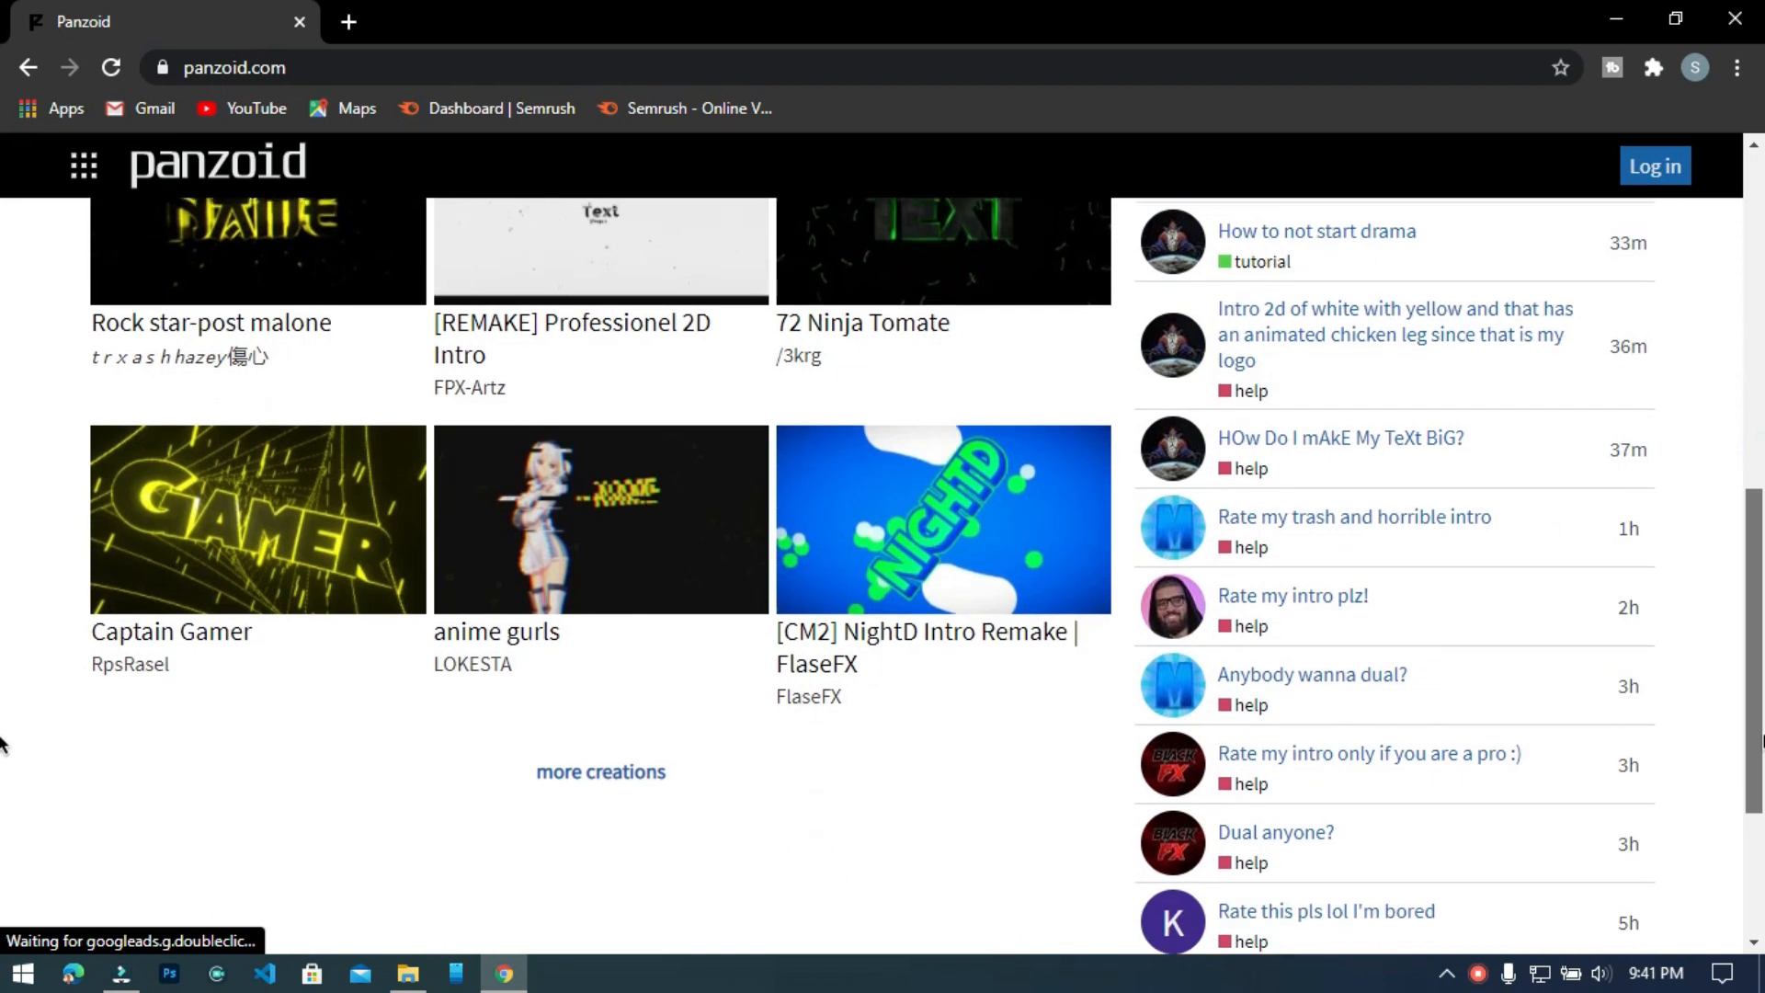
{"action": "left_click", "coordinate": [554, 741]}
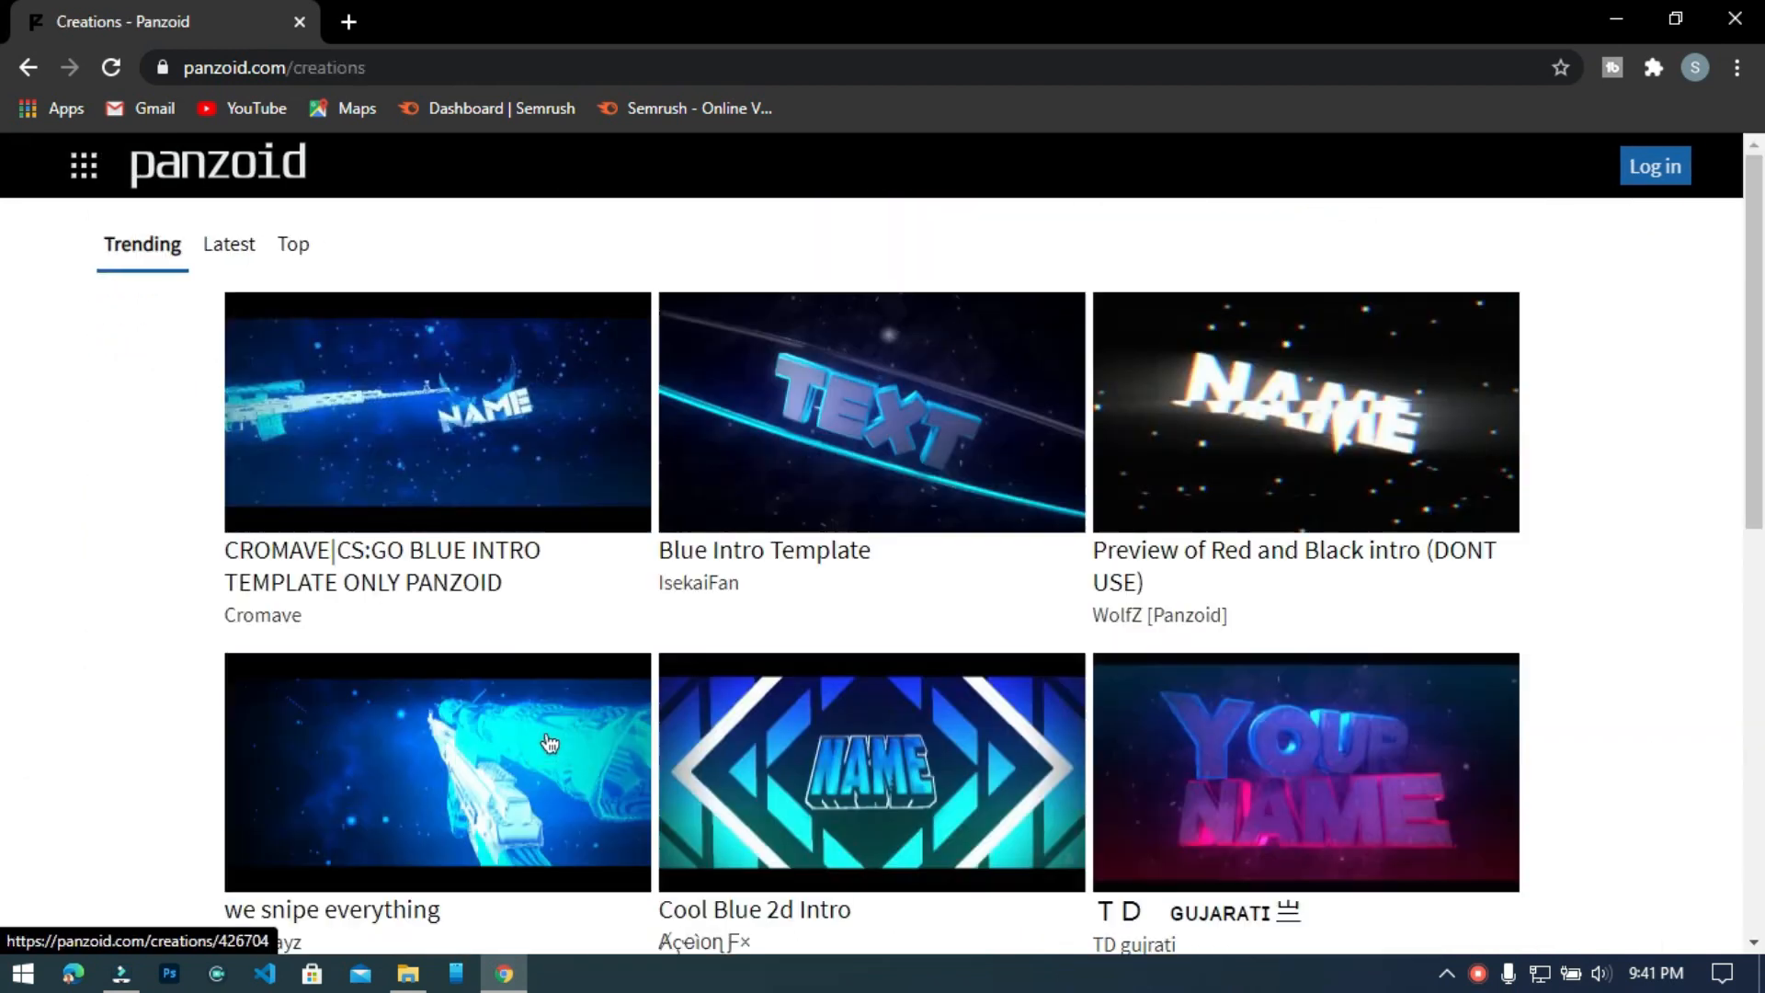
{"action": "scroll", "coordinate": [1, 485], "scroll_direction": "down", "scroll_amount": 6}
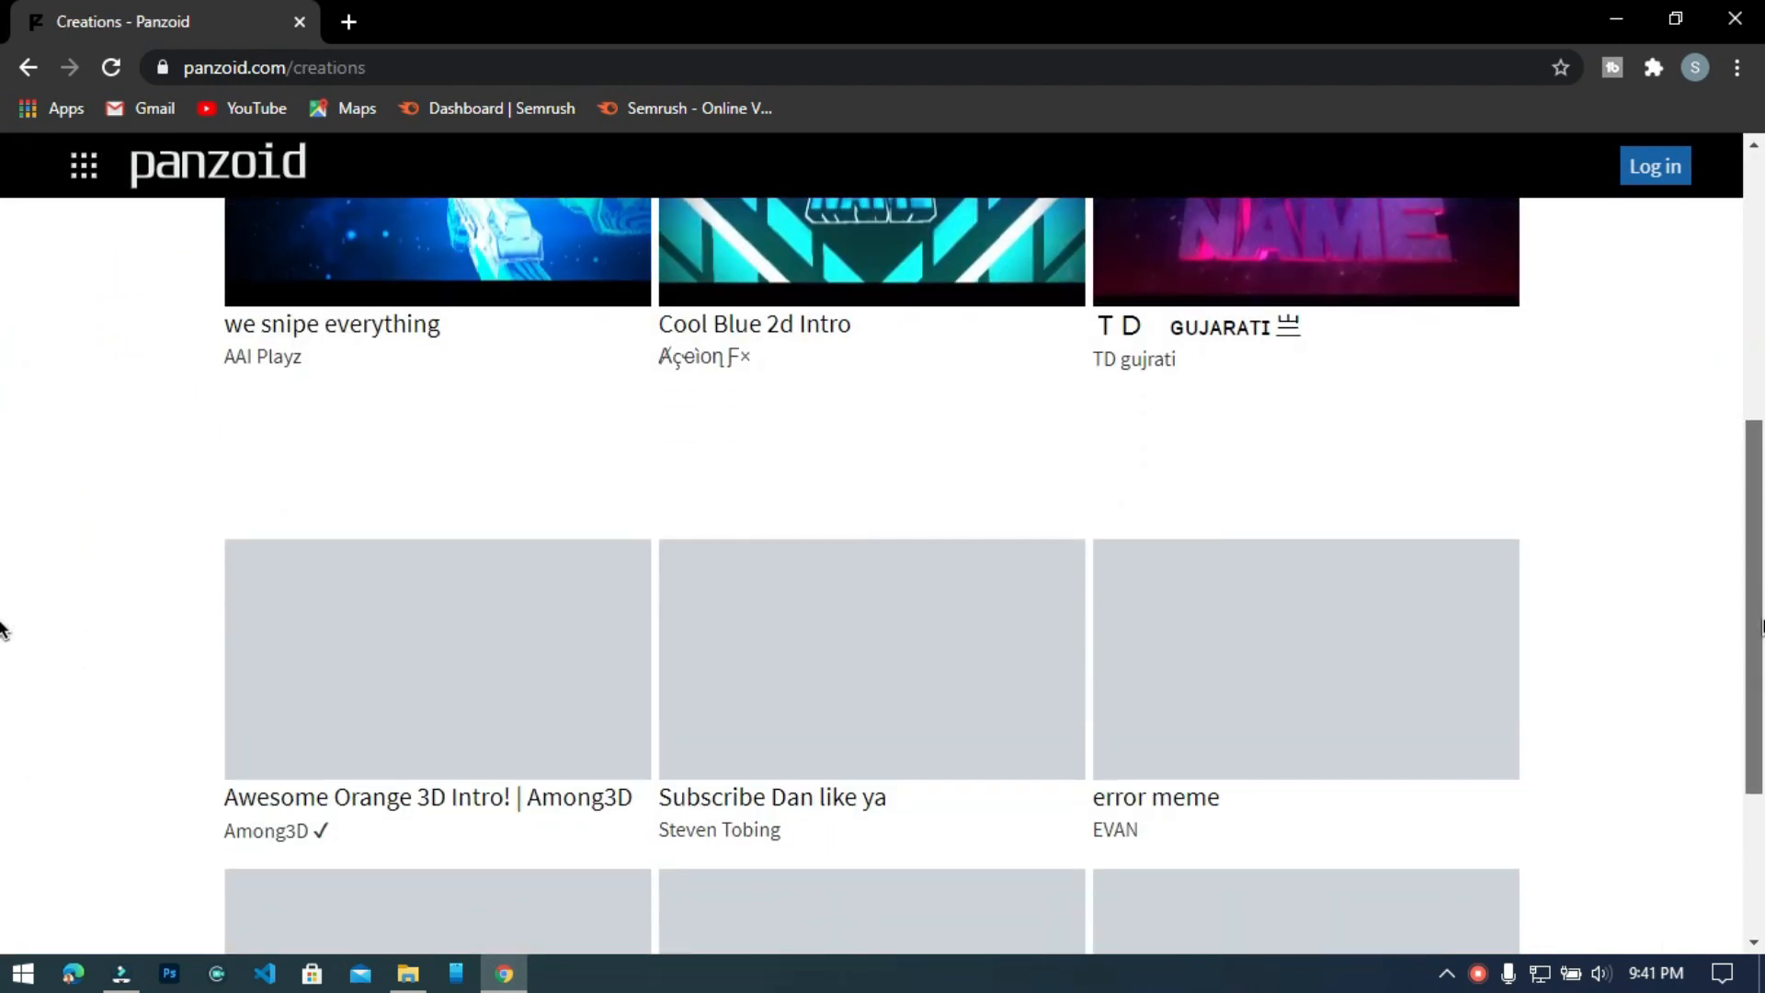
{"action": "scroll", "coordinate": [1, 635], "scroll_direction": "down", "scroll_amount": 1}
{"action": "scroll", "coordinate": [2, 679], "scroll_direction": "down", "scroll_amount": 2}
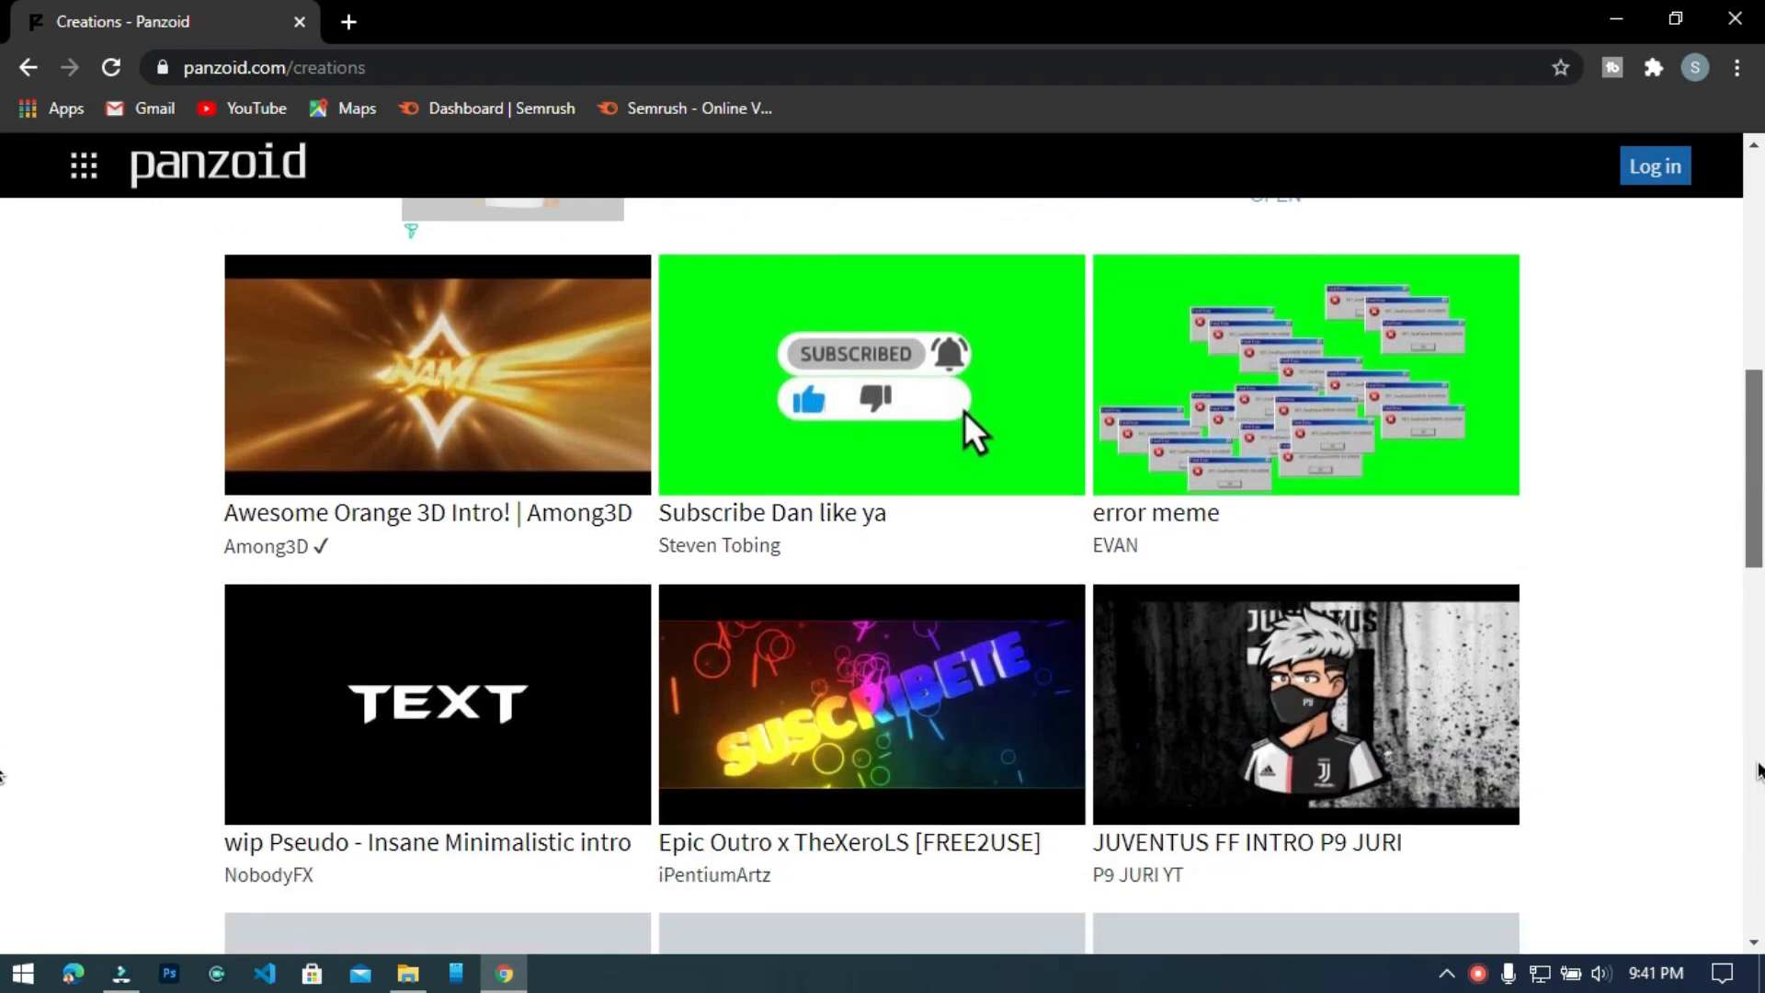
{"action": "scroll", "coordinate": [2, 602], "scroll_direction": "down", "scroll_amount": 8}
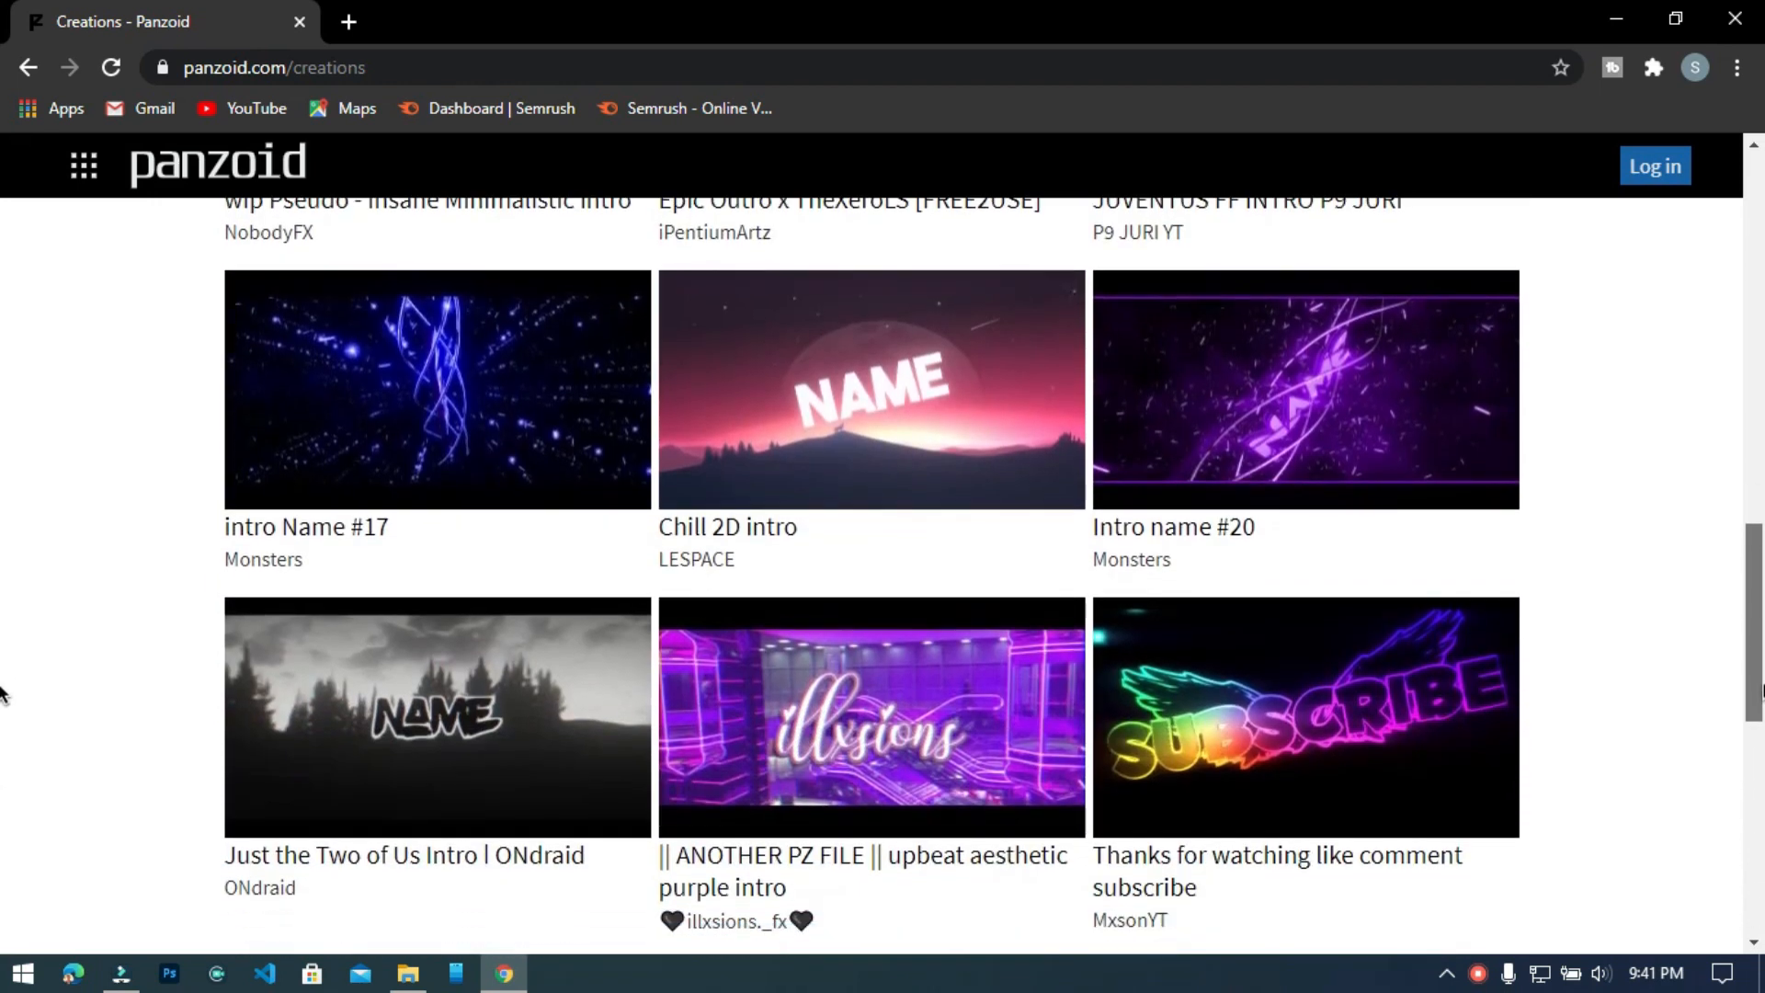
{"action": "scroll", "coordinate": [1758, 724], "scroll_direction": "down", "scroll_amount": 1}
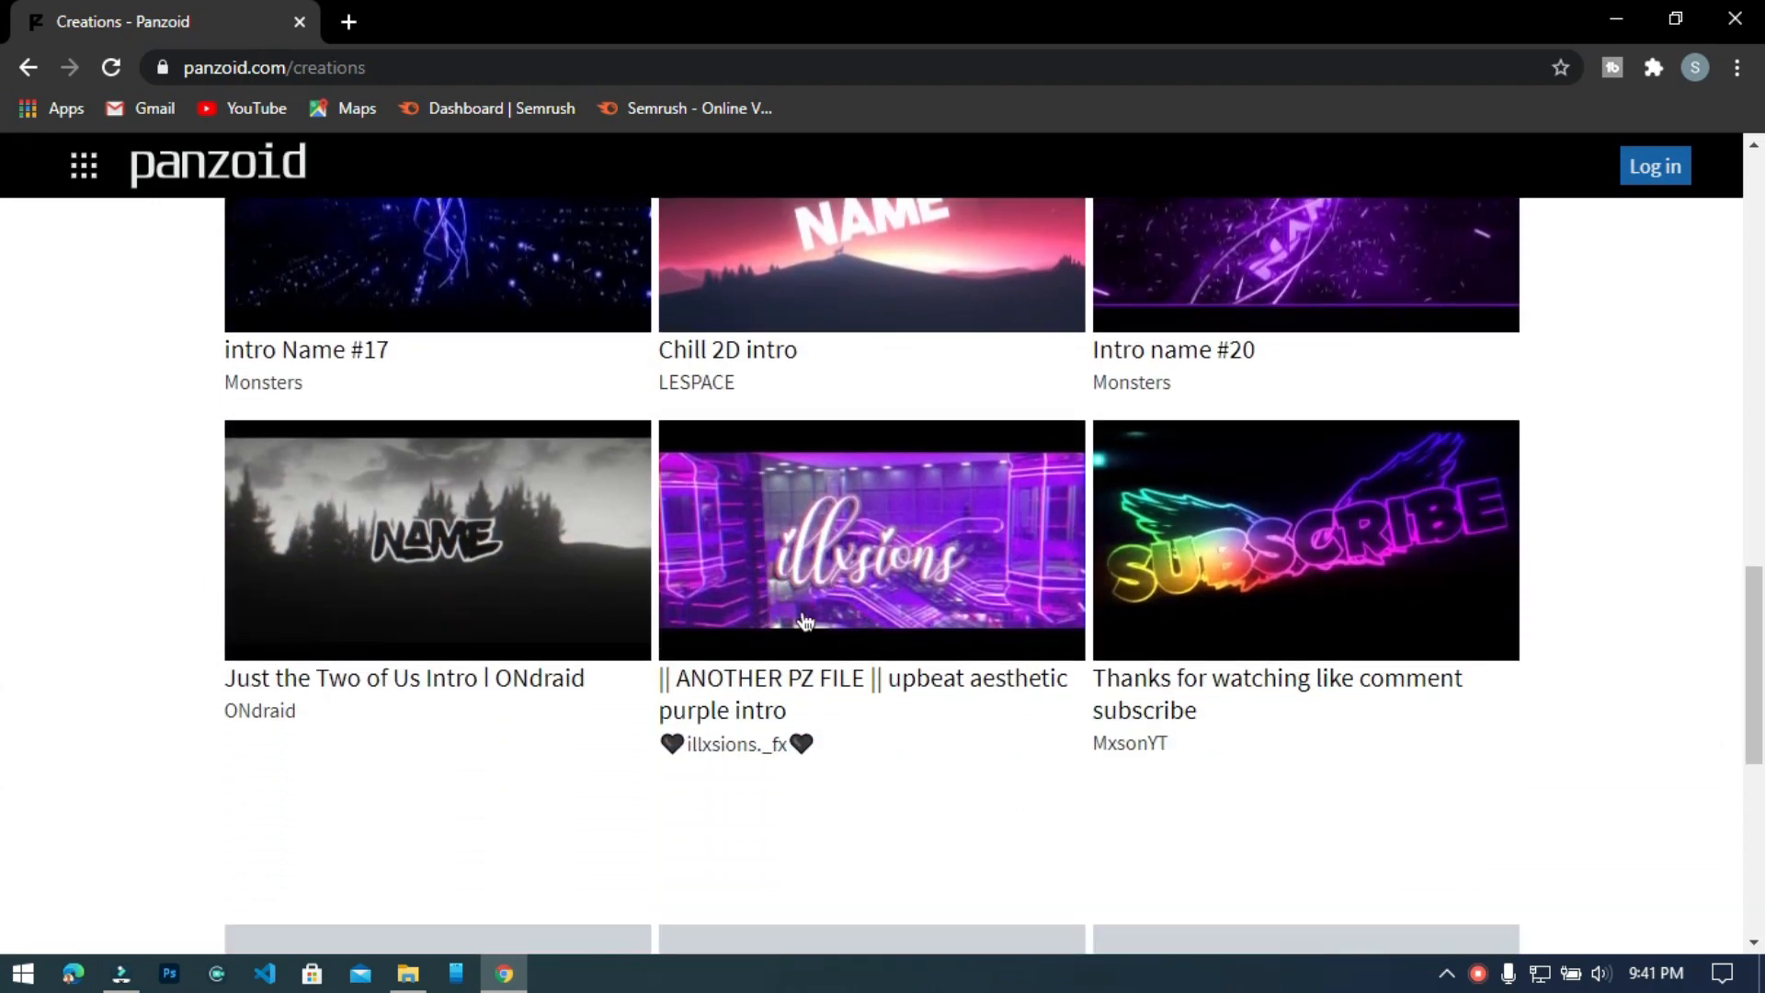
{"action": "left_click", "coordinate": [758, 549]}
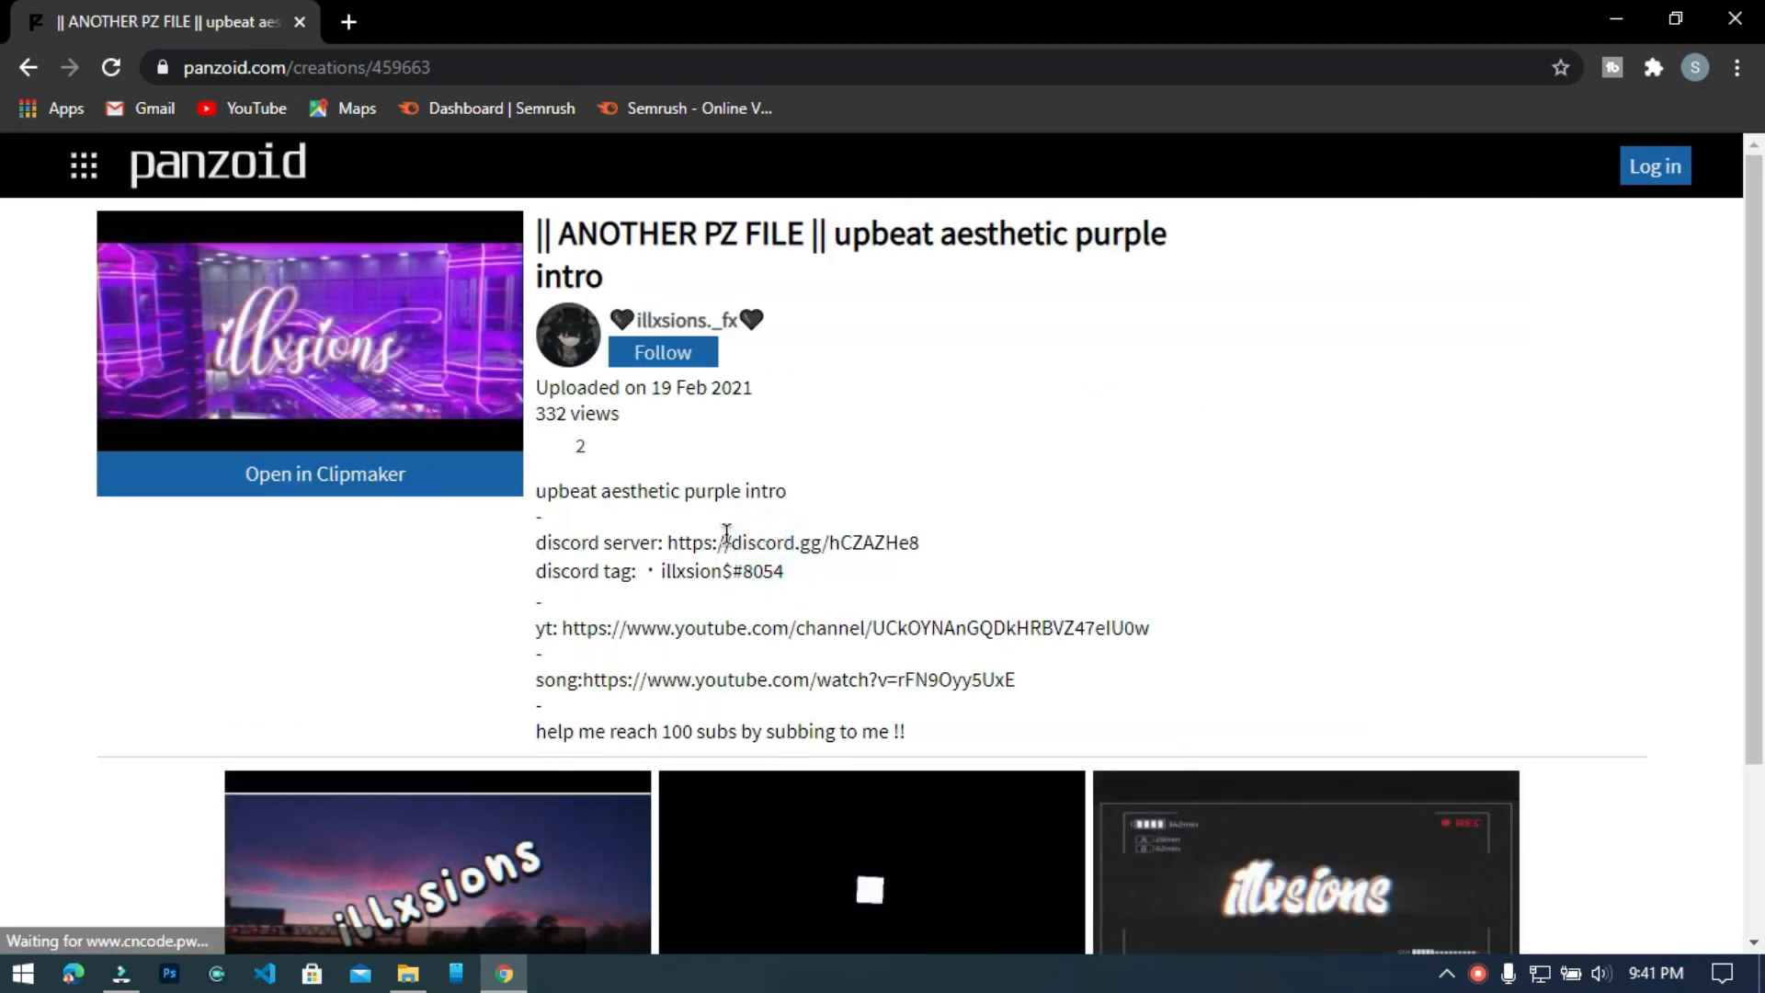
{"action": "left_click", "coordinate": [278, 478]}
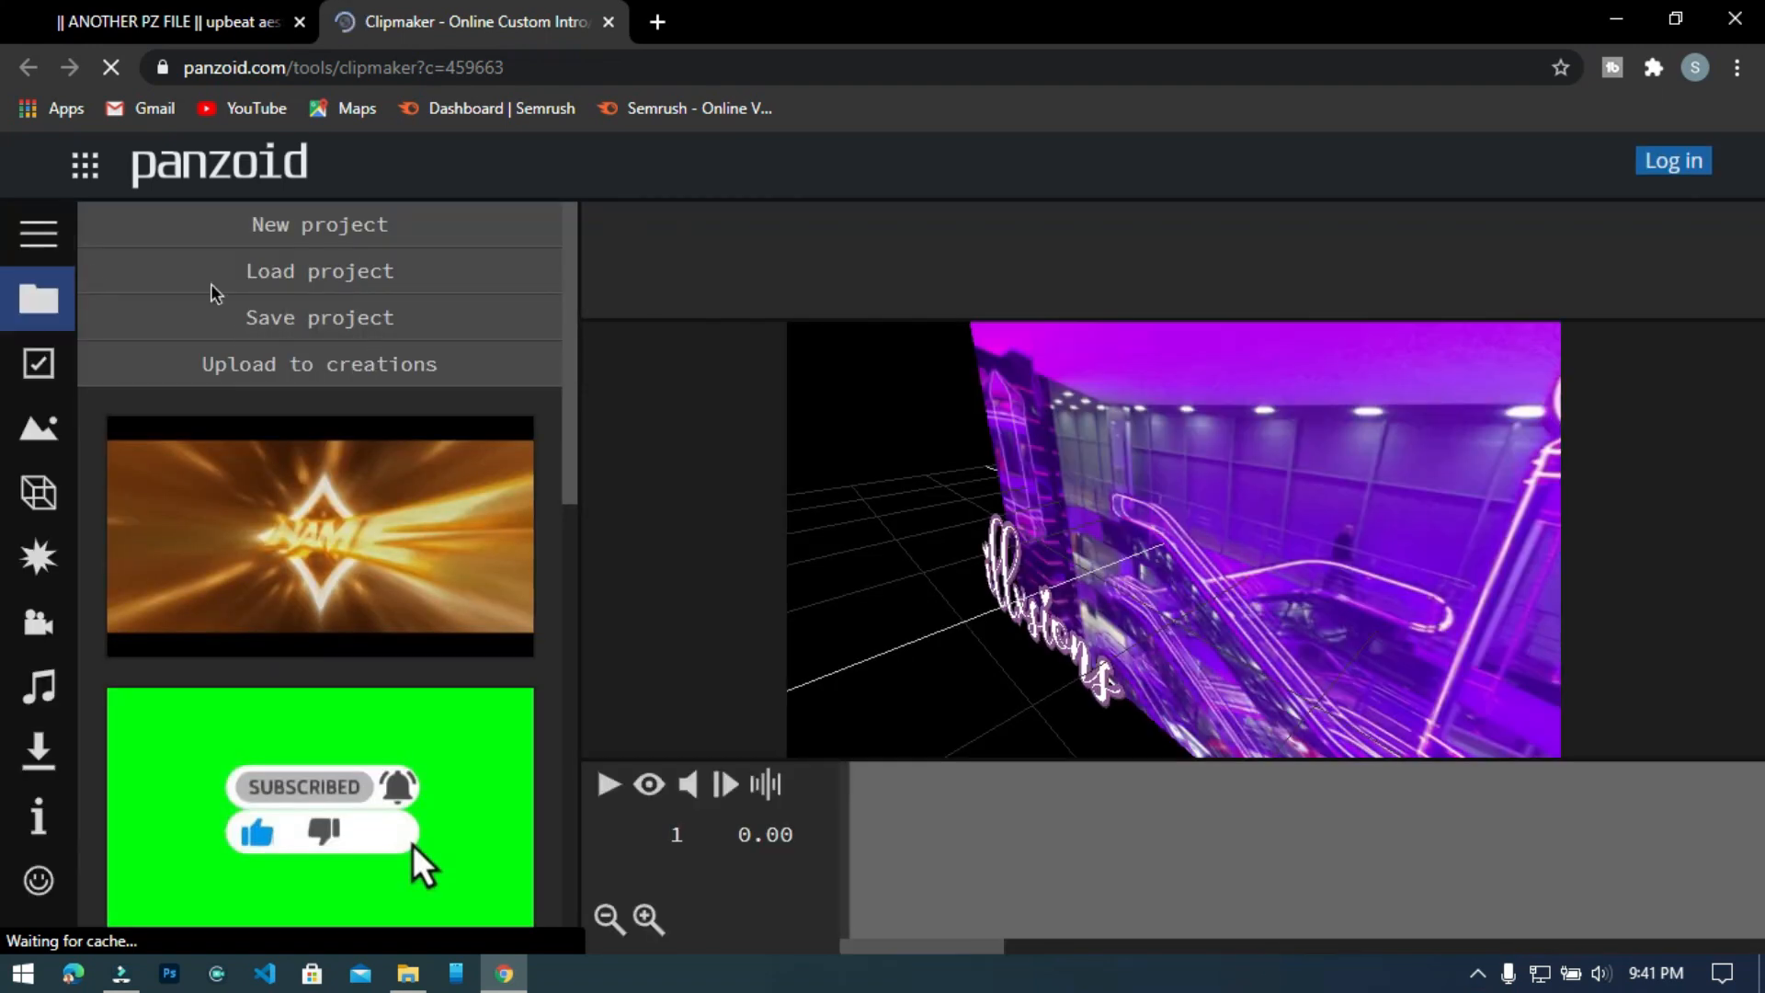
Load an audio file from the Desktop folder as the intro's audio track.
{"action": "left_click", "coordinate": [36, 699]}
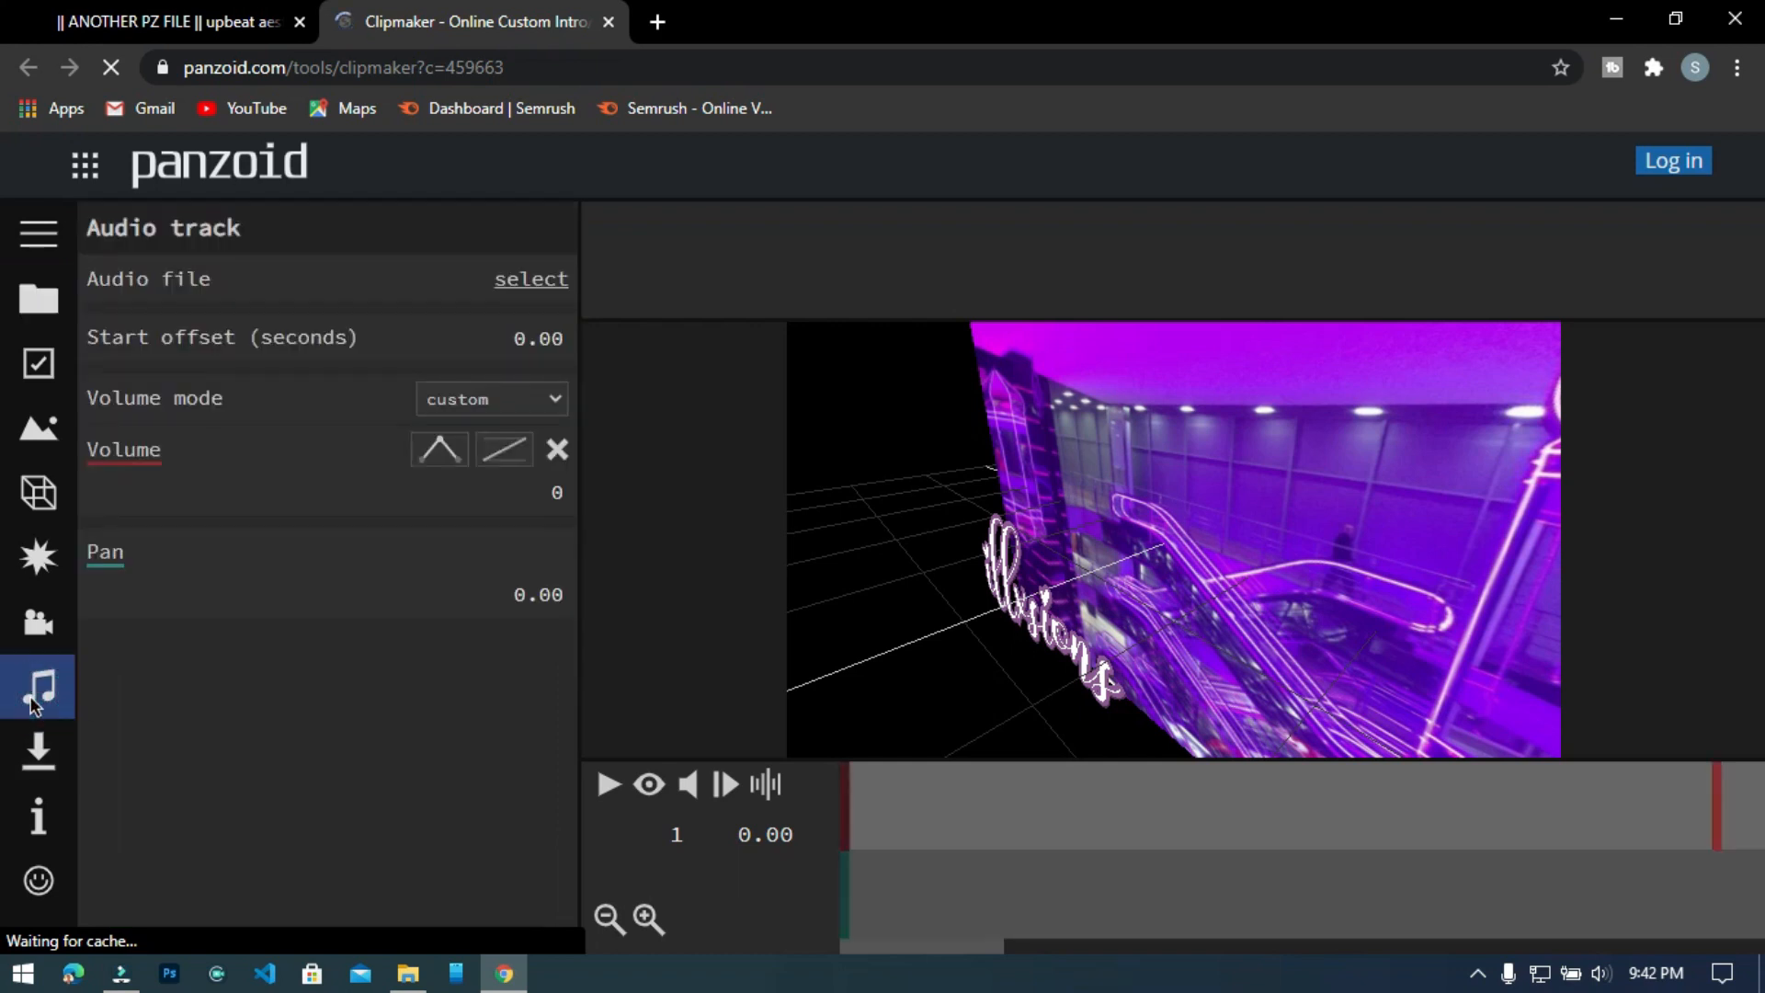
{"action": "left_click", "coordinate": [516, 285]}
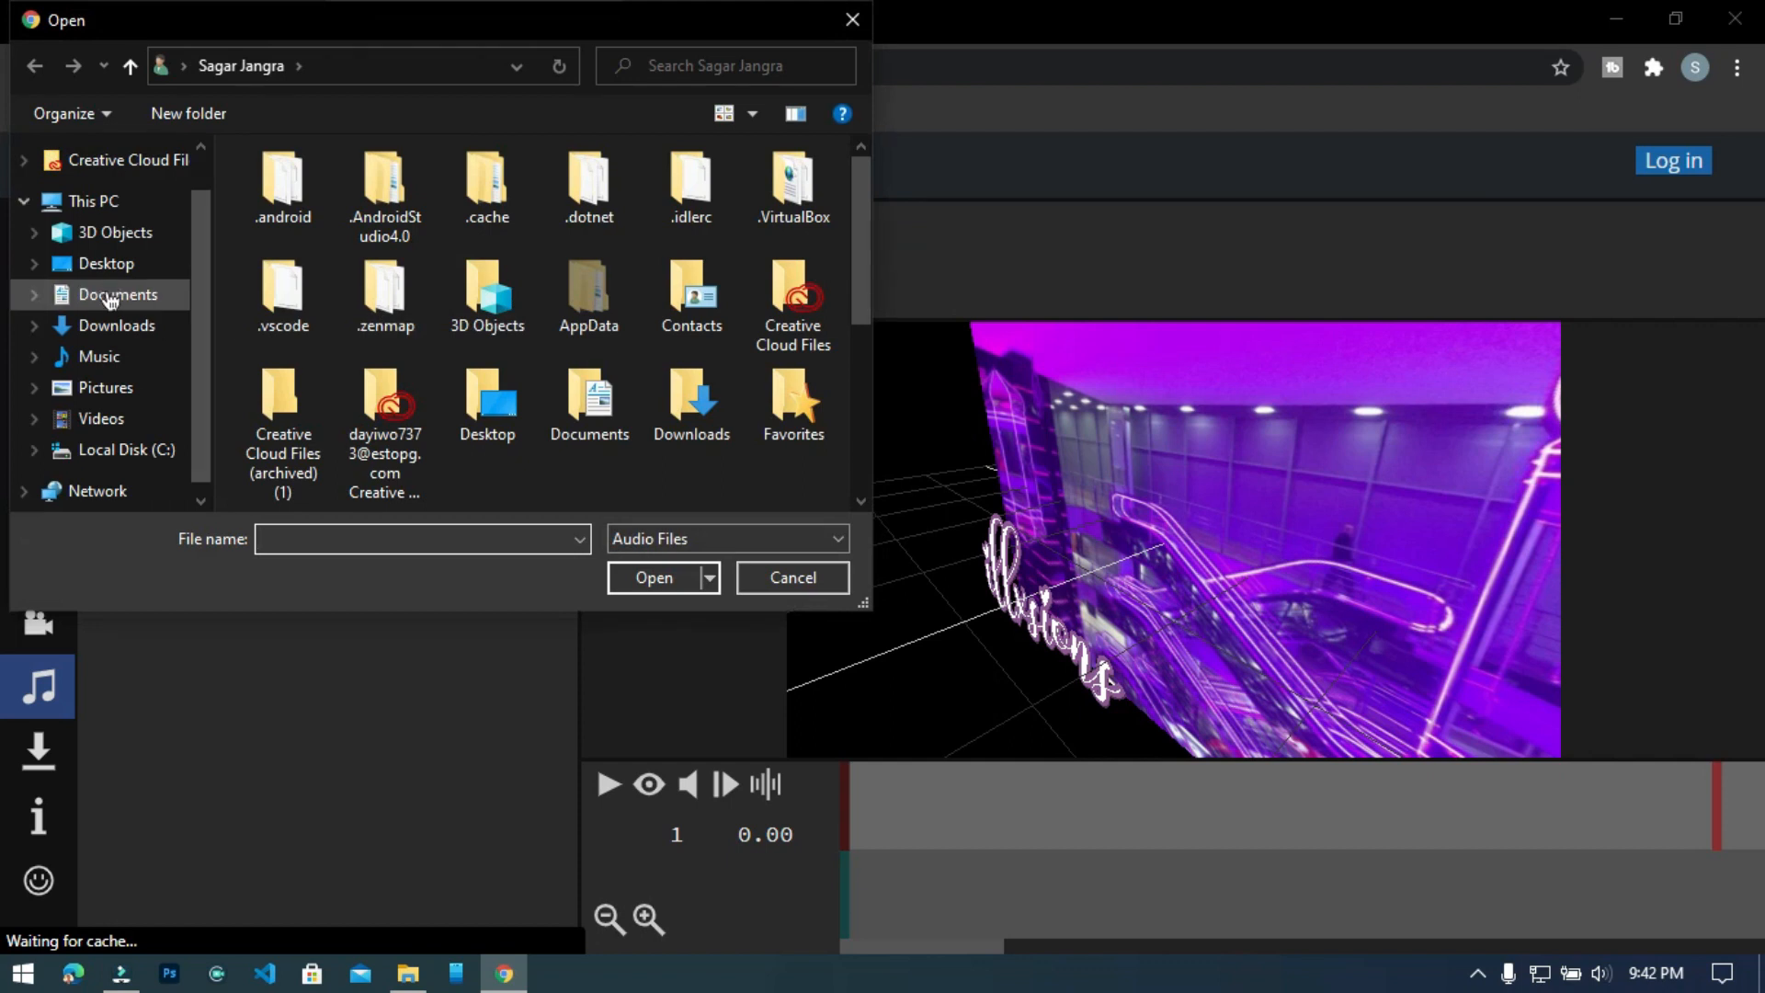
{"action": "left_click", "coordinate": [99, 356]}
{"action": "scroll", "coordinate": [699, 304], "scroll_direction": "down", "scroll_amount": 2}
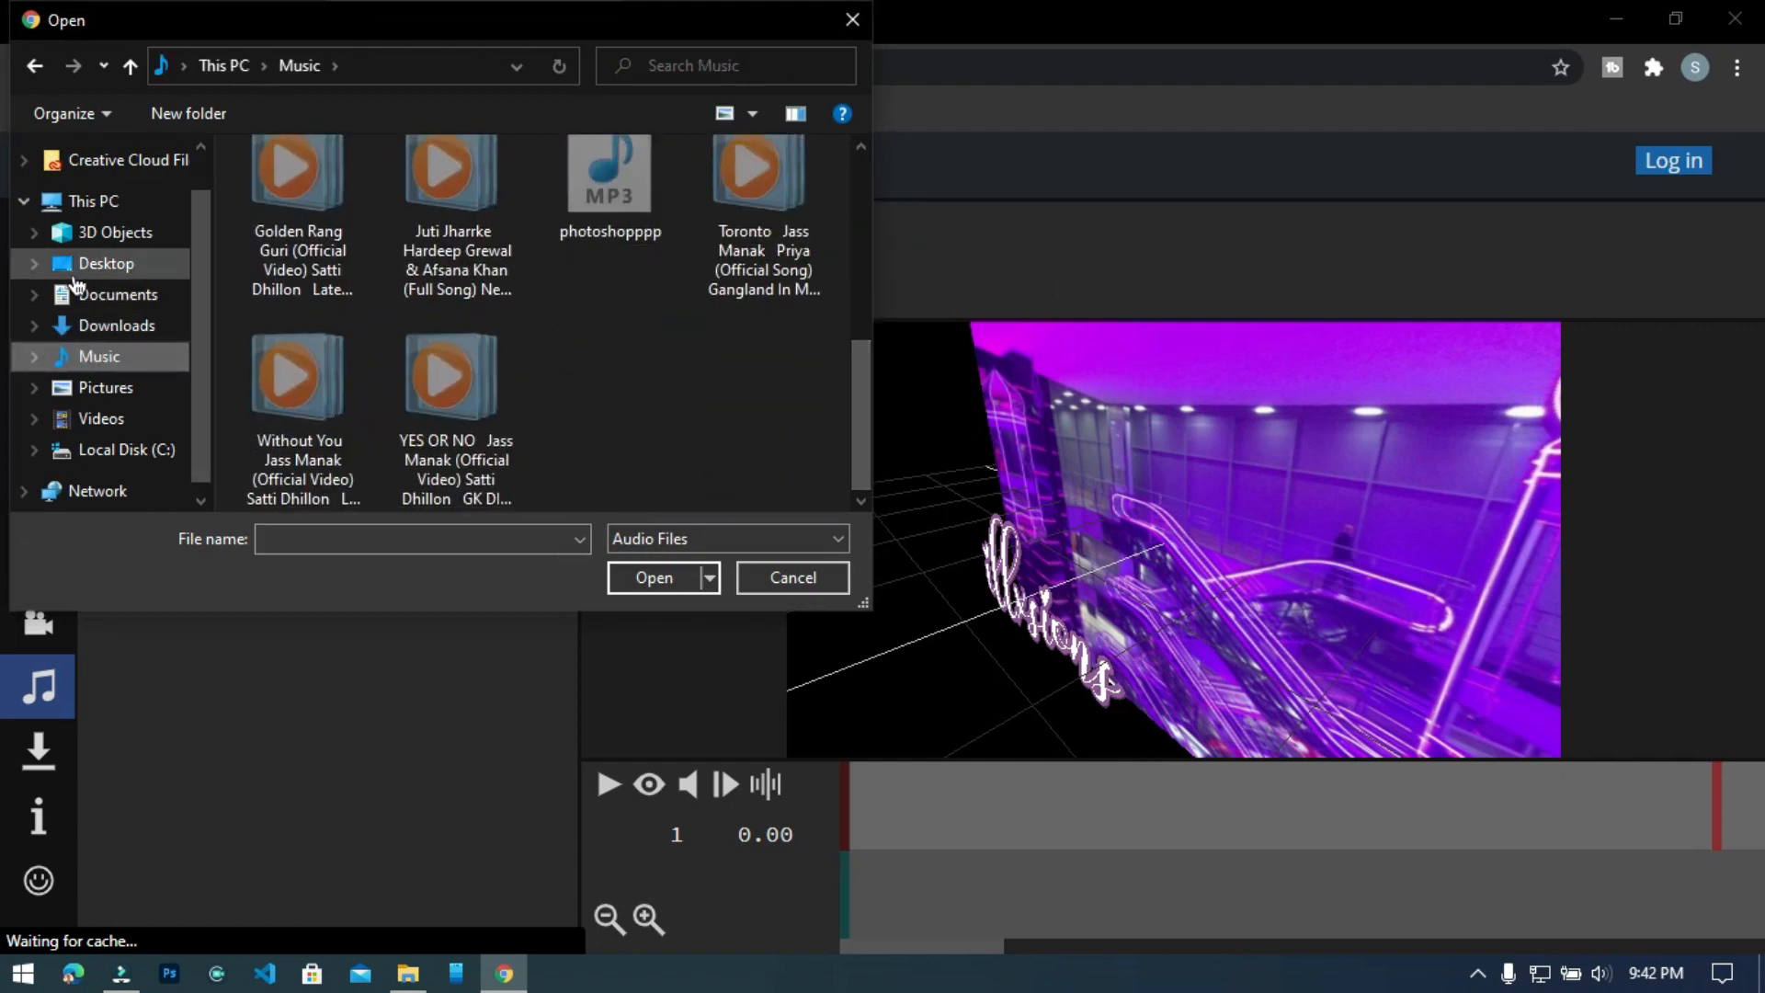
{"action": "left_click", "coordinate": [78, 264]}
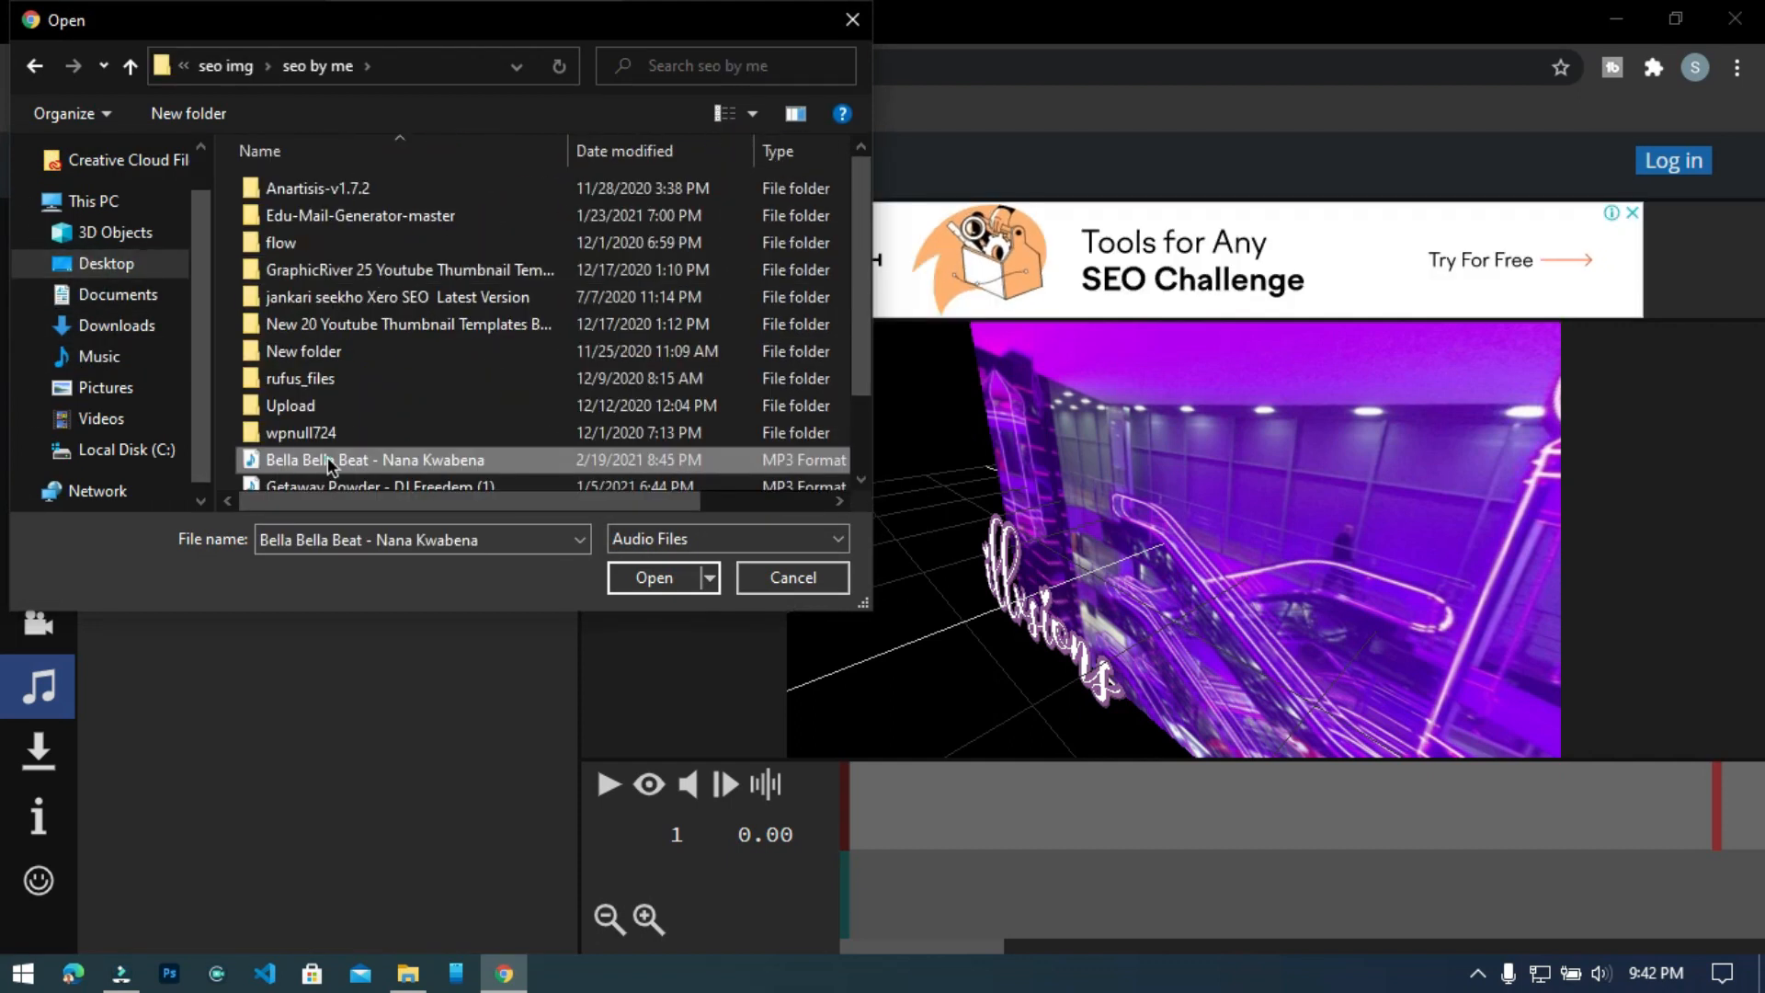
{"action": "left_click", "coordinate": [647, 584]}
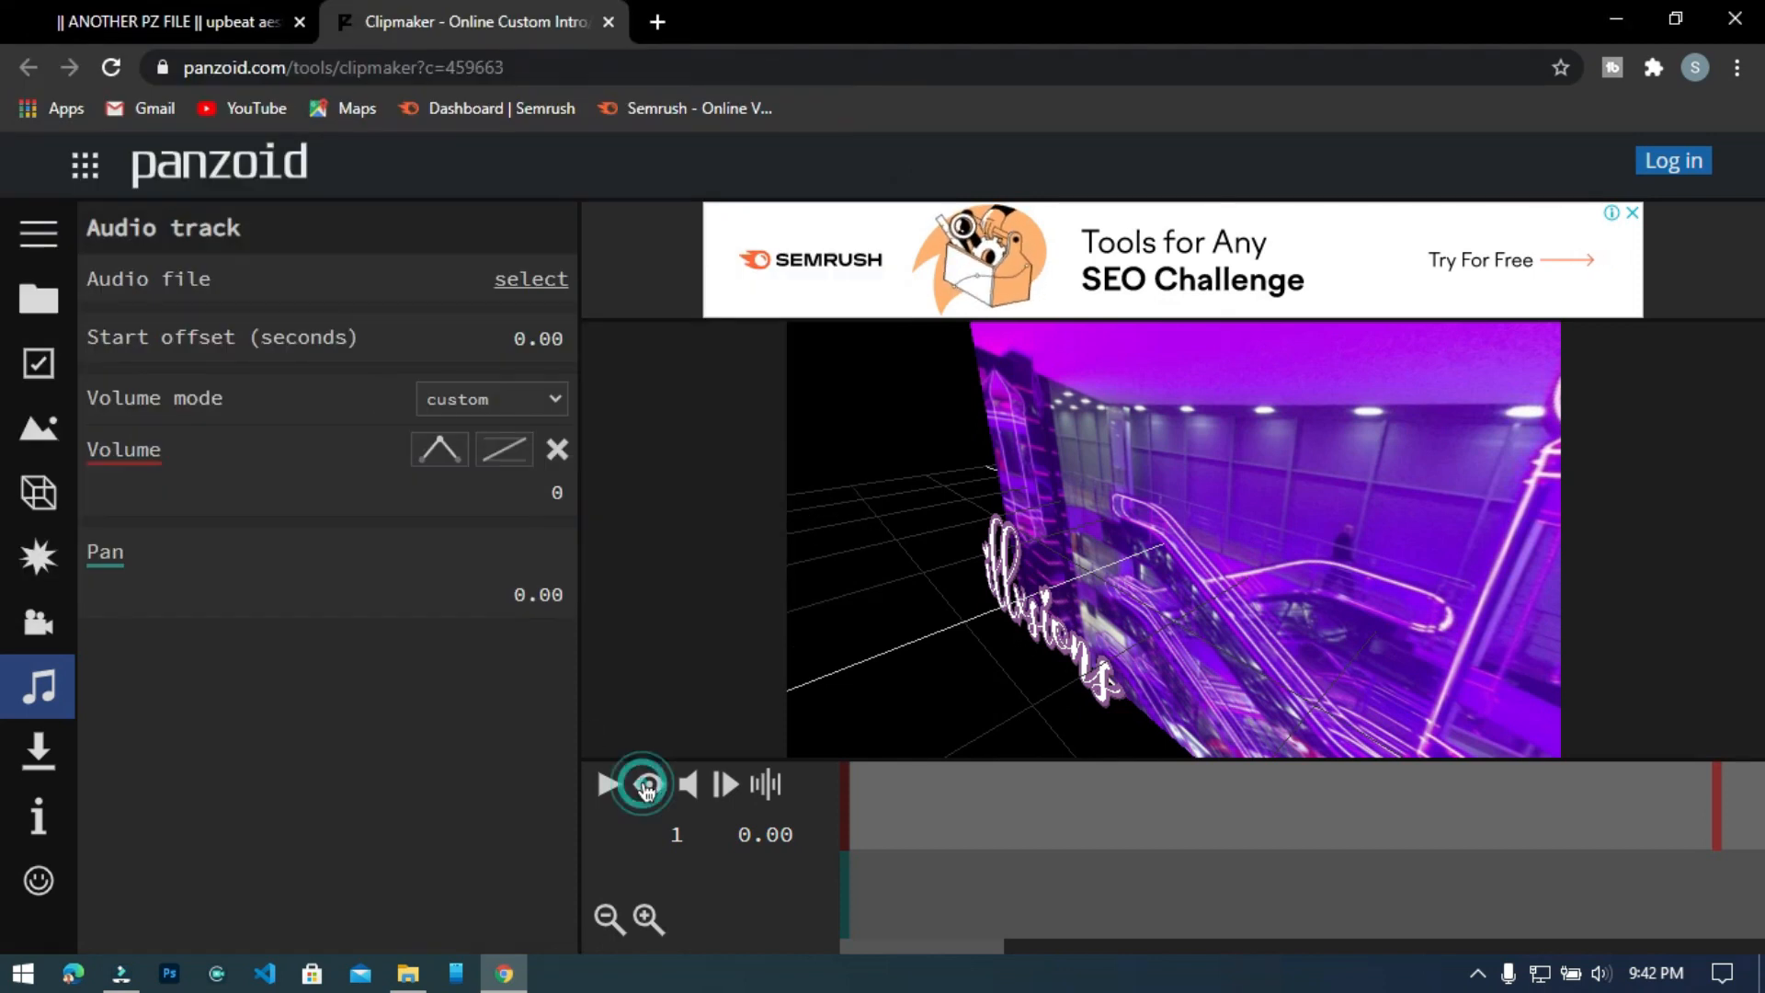
Play the intro in preview mode and scrub the timeline to frame 122, where the title text shows.
{"action": "left_click", "coordinate": [646, 786]}
{"action": "left_click", "coordinate": [608, 787]}
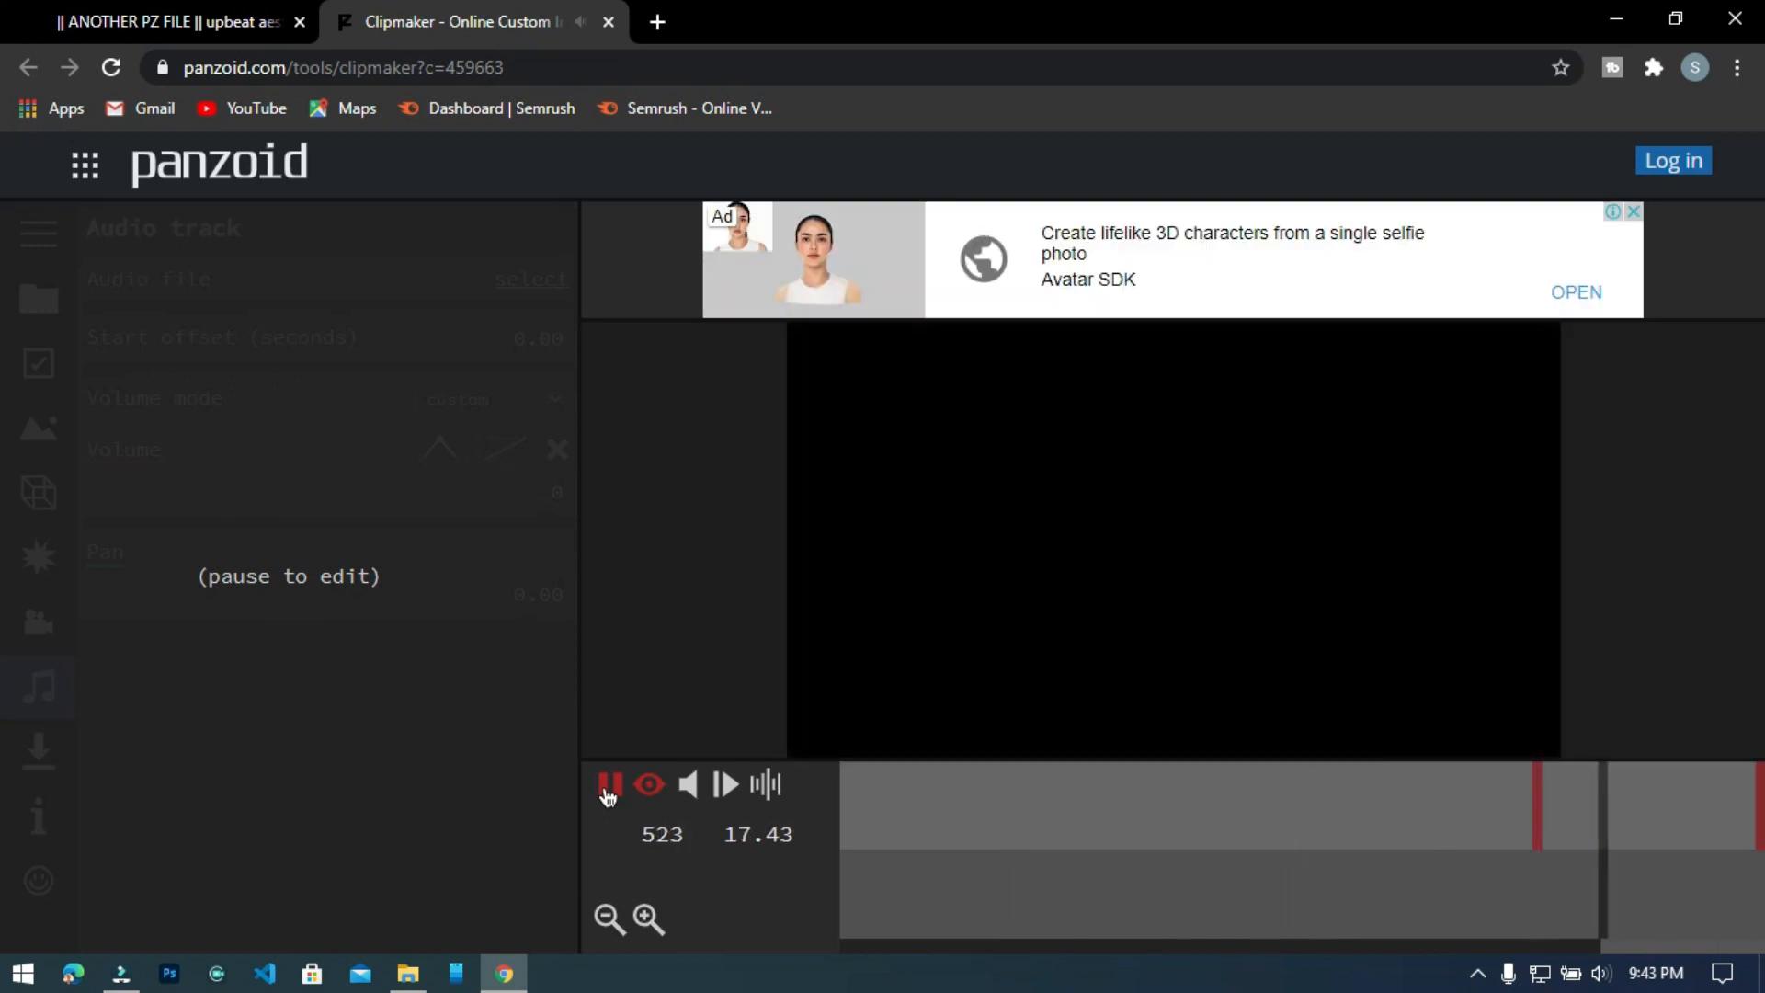
{"action": "left_click", "coordinate": [609, 786]}
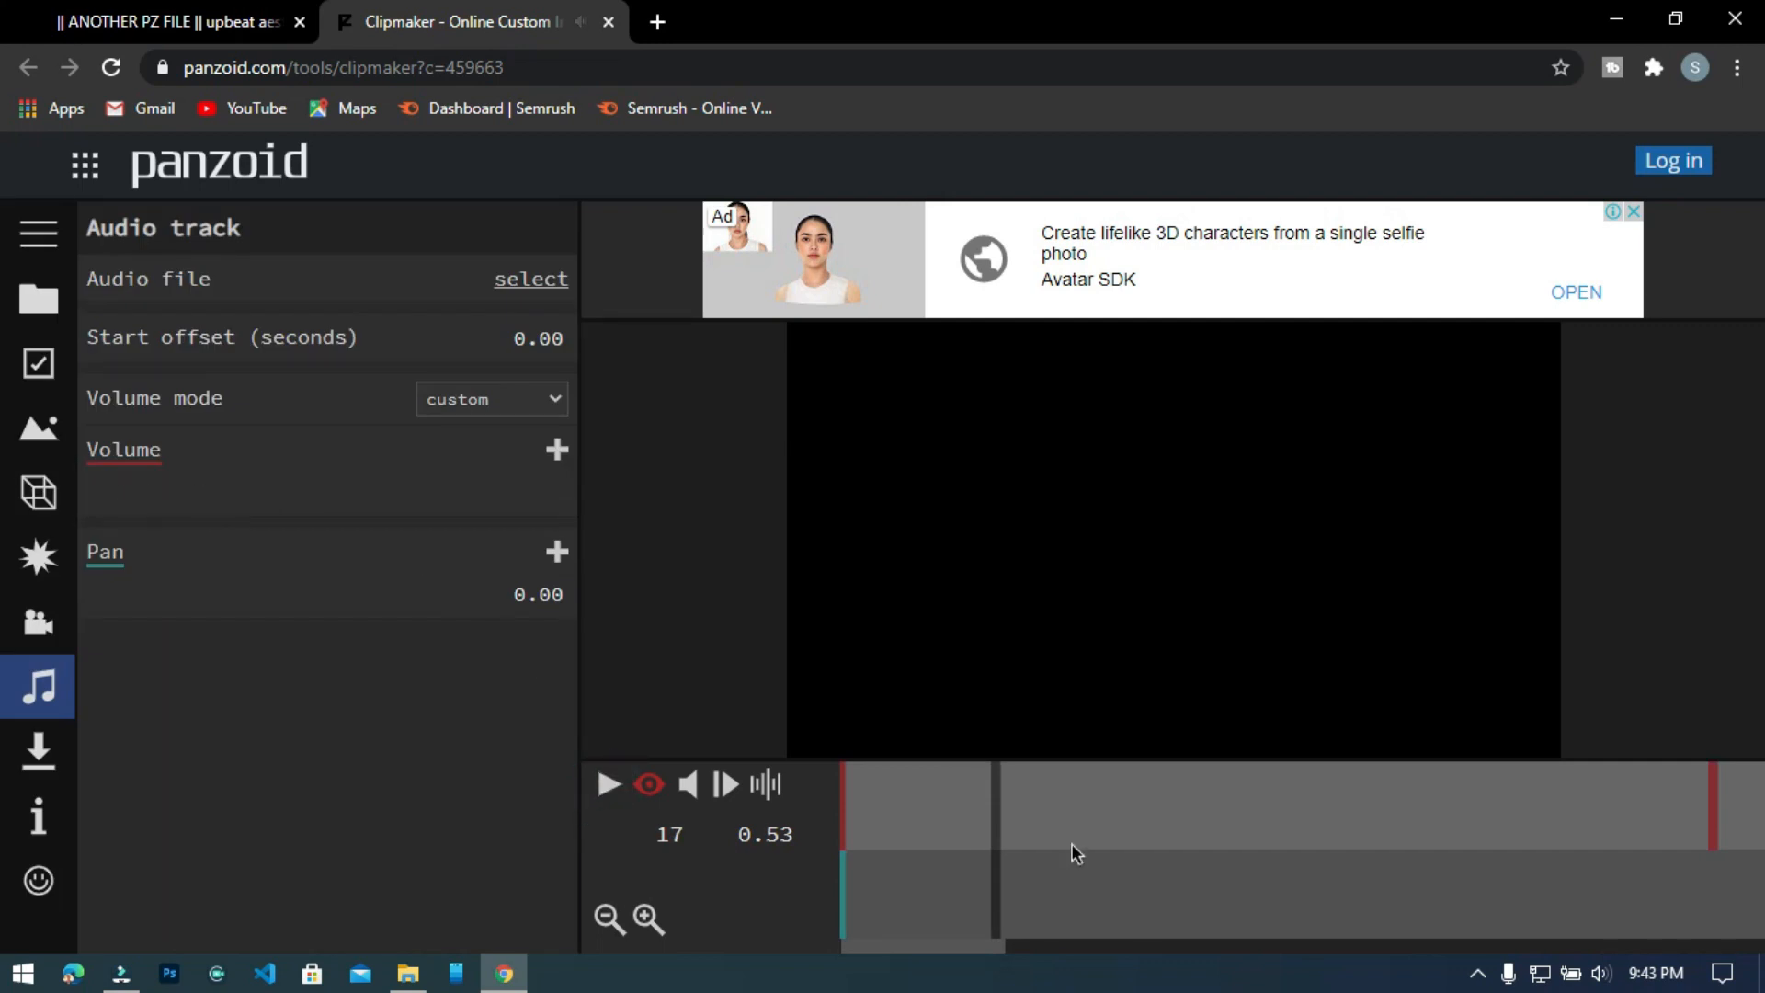
{"action": "left_click_drag", "start_coordinate": [1051, 821], "coordinate": [1761, 837]}
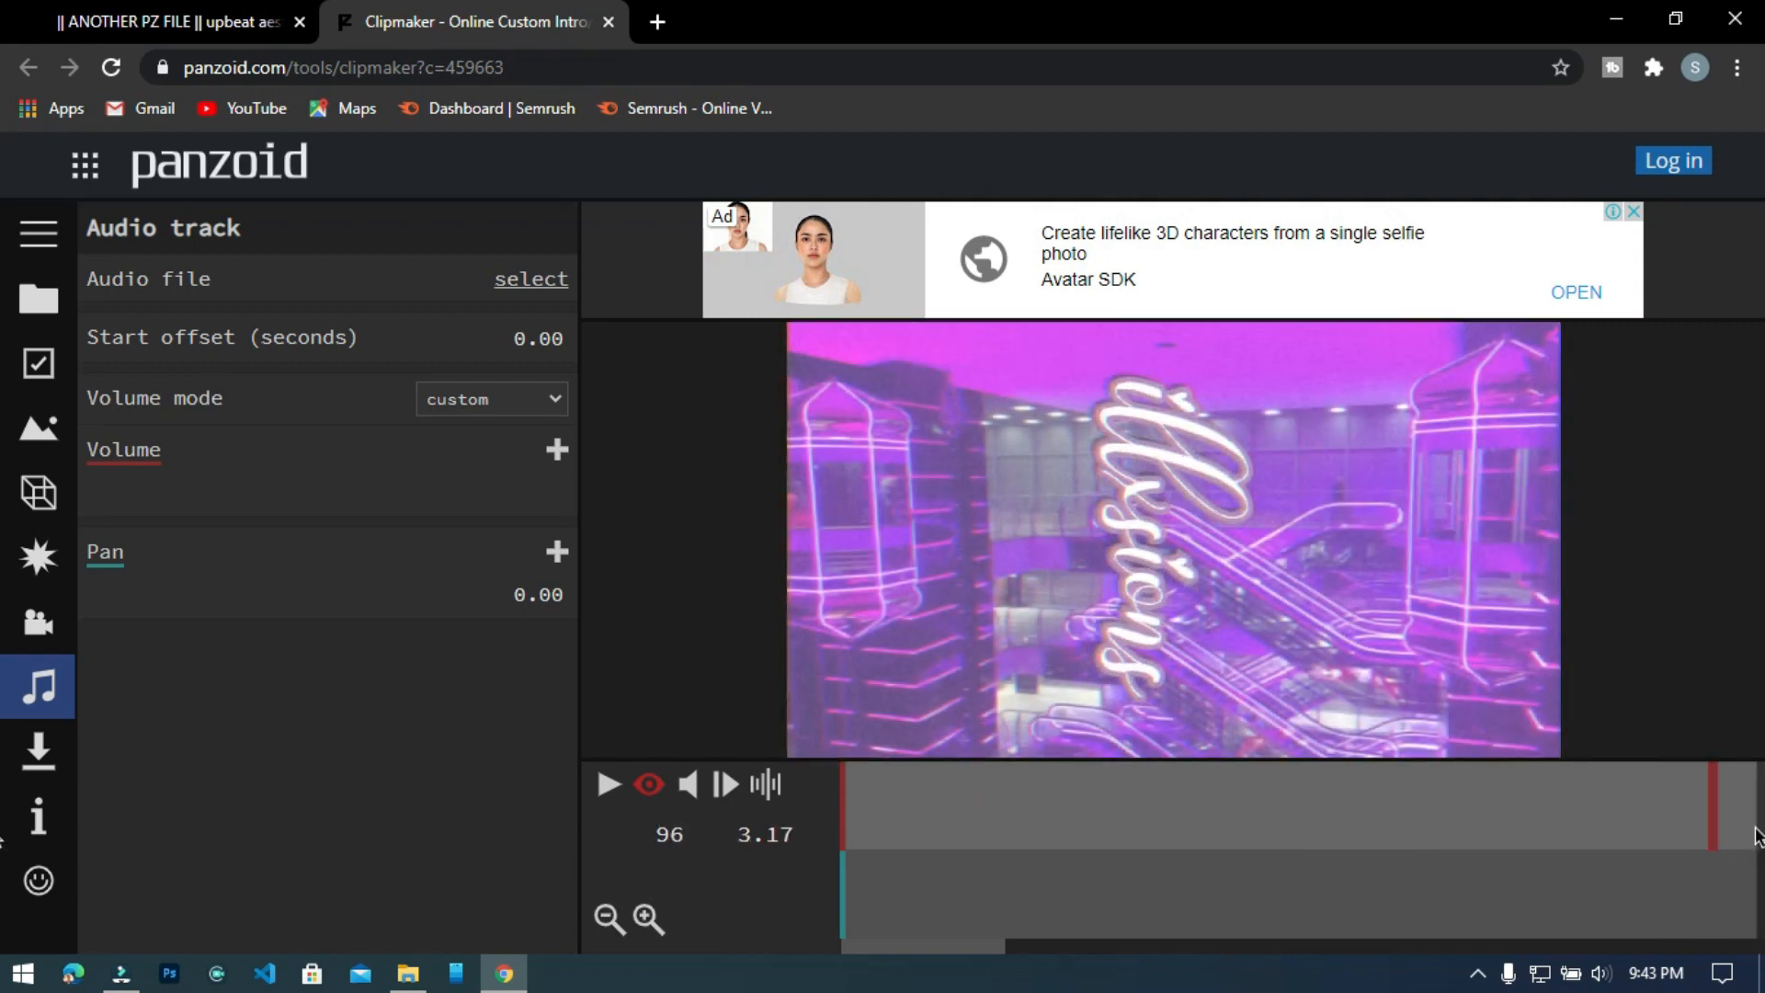
{"action": "left_click_drag", "start_coordinate": [932, 952], "coordinate": [1063, 934]}
{"action": "left_click_drag", "start_coordinate": [1133, 866], "coordinate": [1382, 867]}
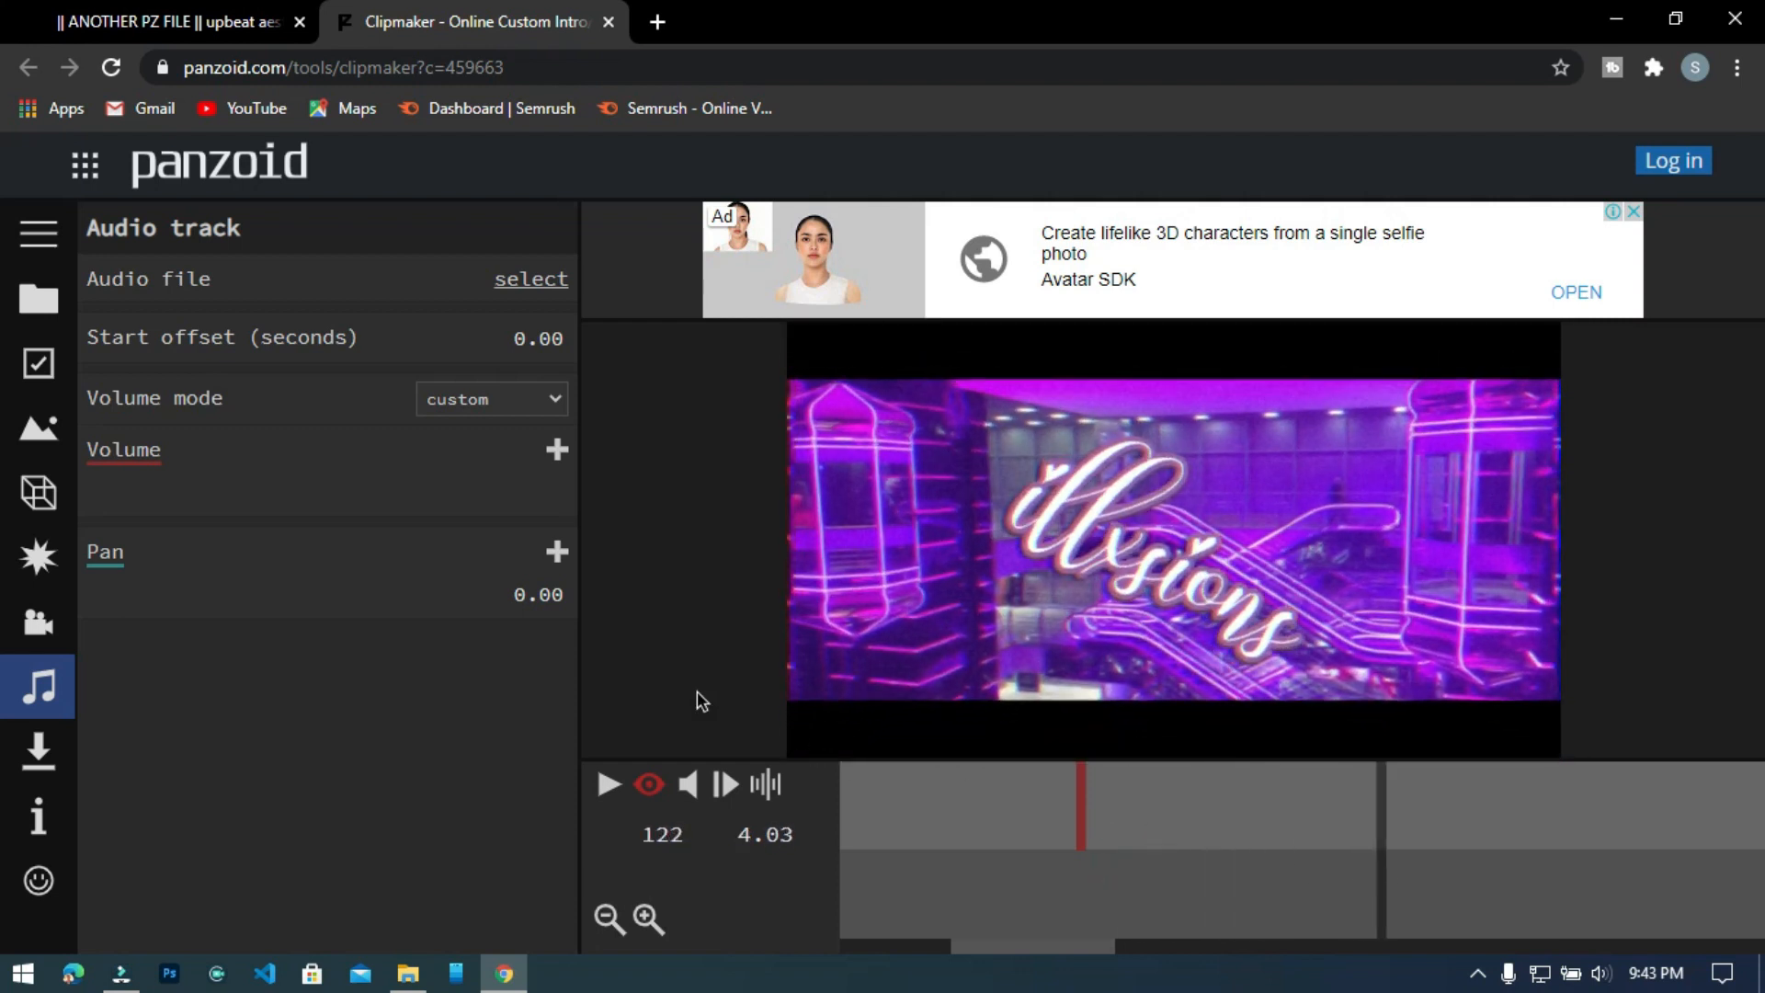
Change the first 3D text object in group yyy to "Simulation game".
{"action": "left_click", "coordinate": [39, 491]}
{"action": "left_click", "coordinate": [235, 356]}
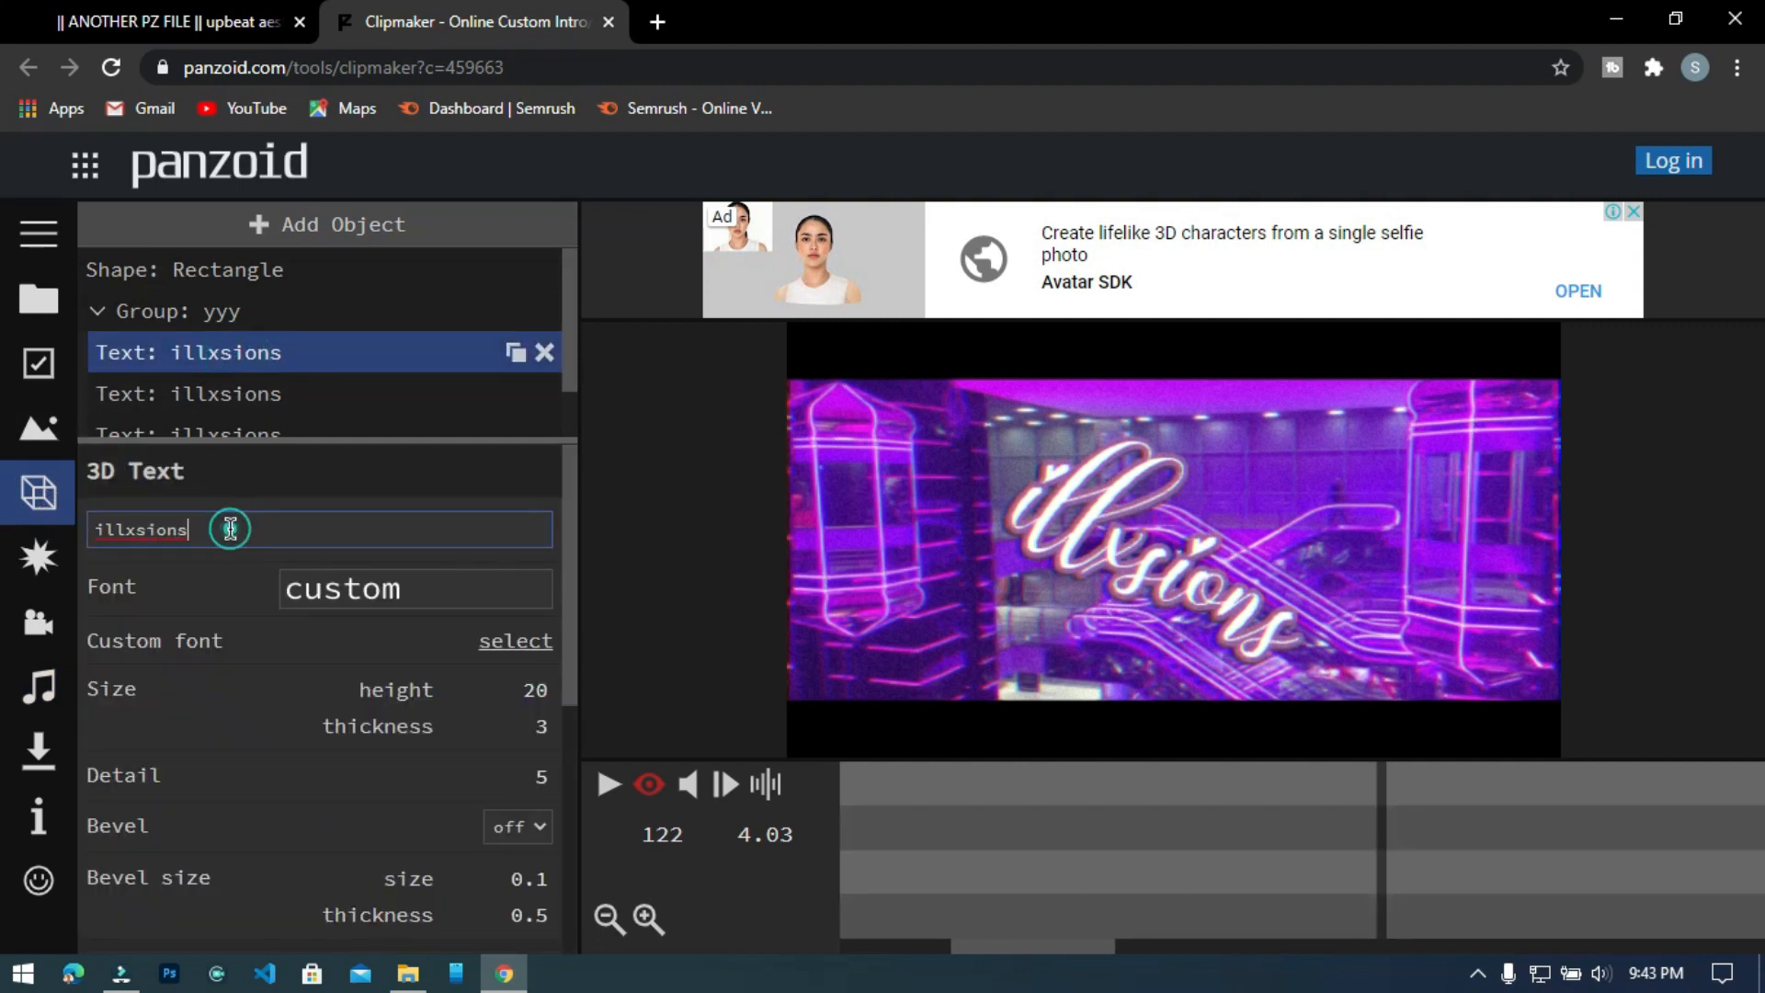
{"action": "key", "text": "BackSpace"}
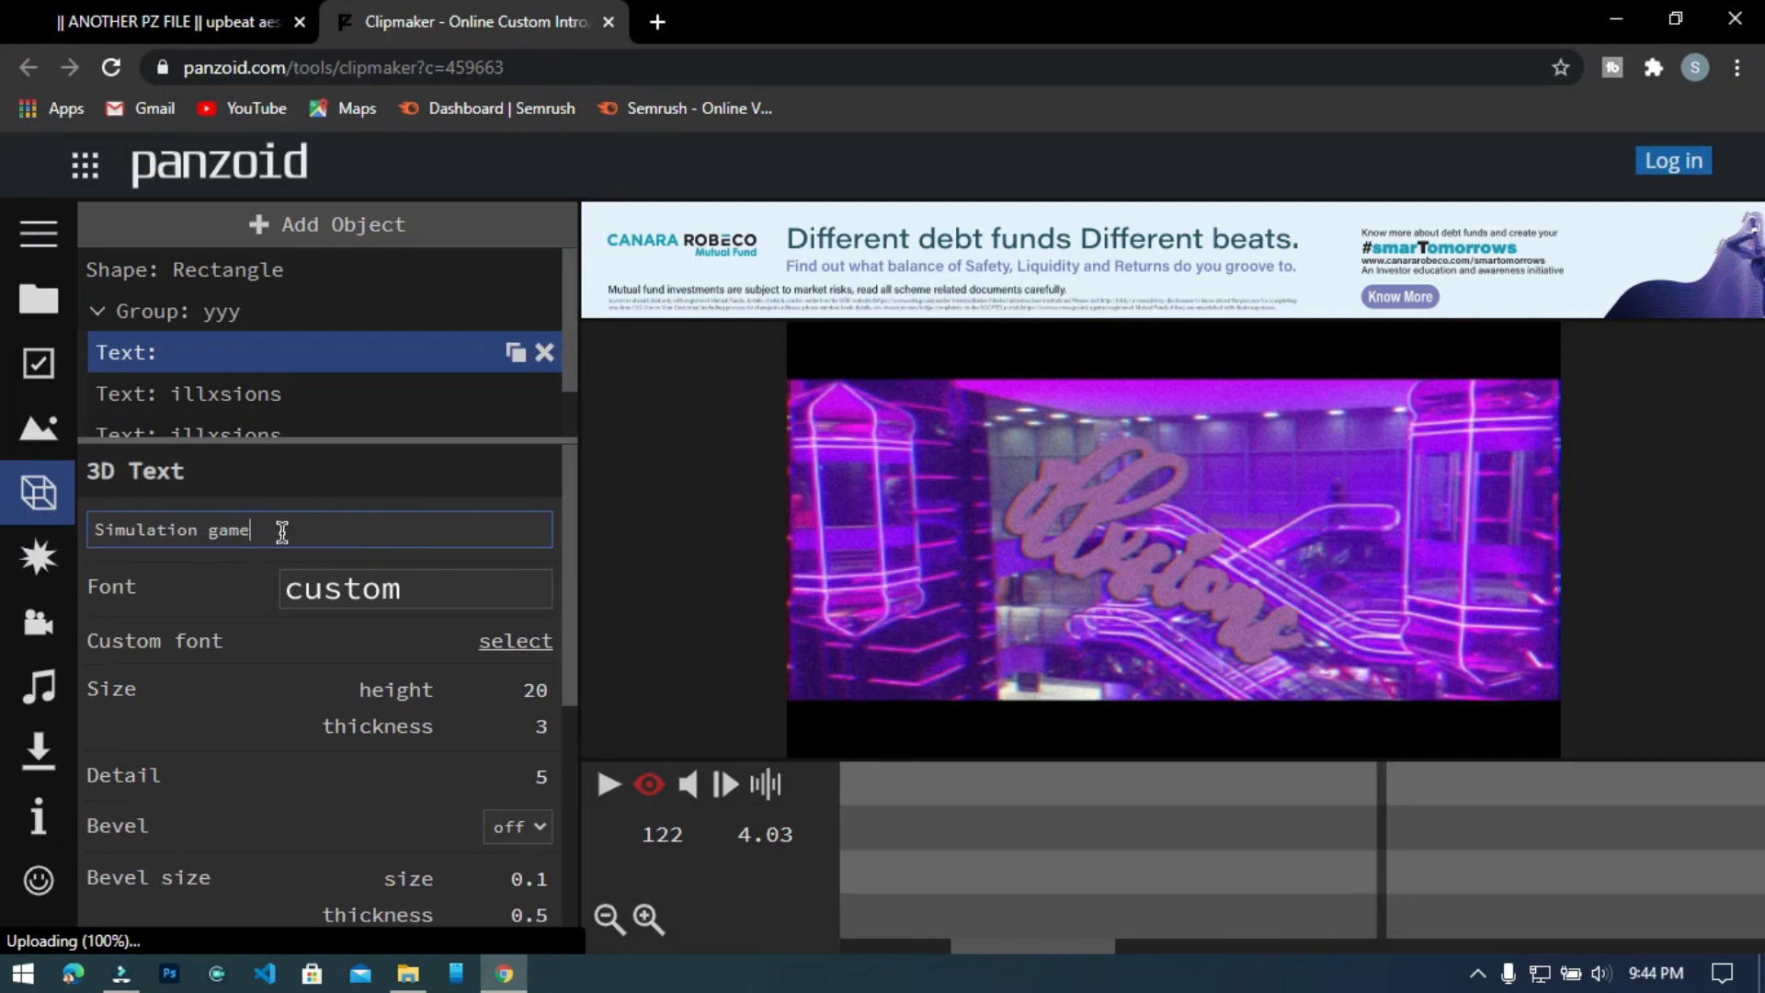
{"action": "type", "text": "Simulation game"}
{"action": "key", "text": "Return"}
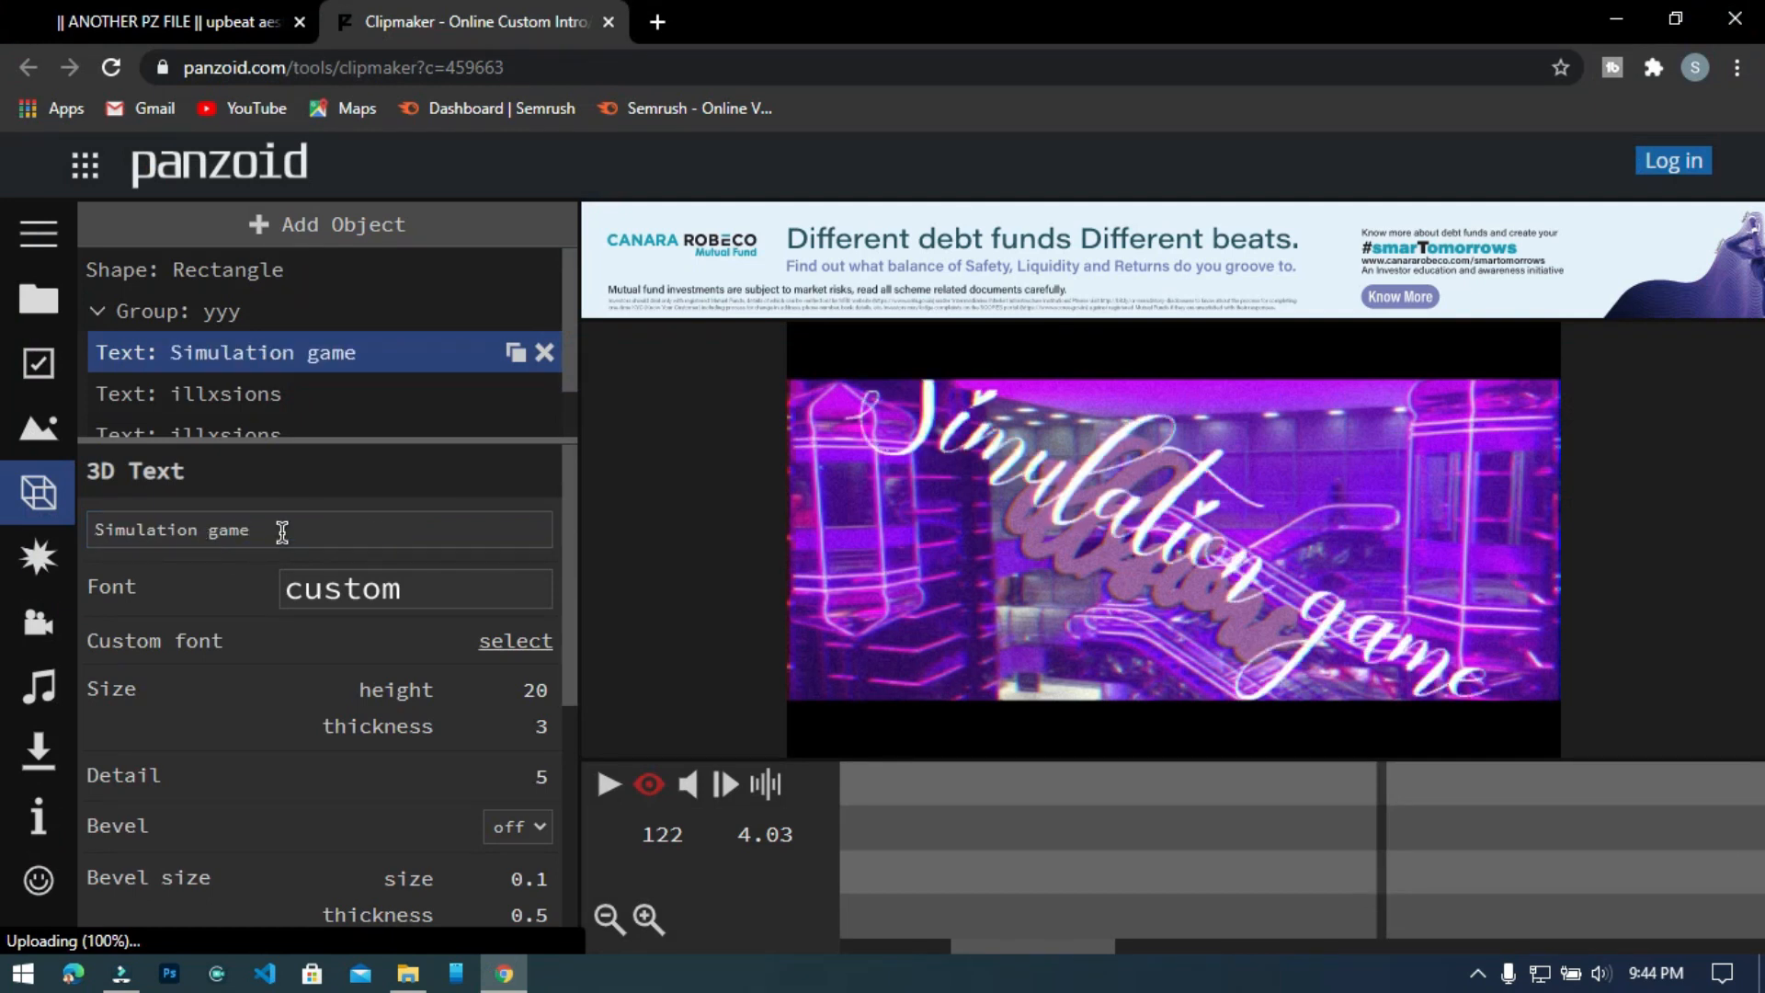
Replace the second 3D text object's wording in group yyy with "Simulation game".
{"action": "left_click", "coordinate": [277, 398]}
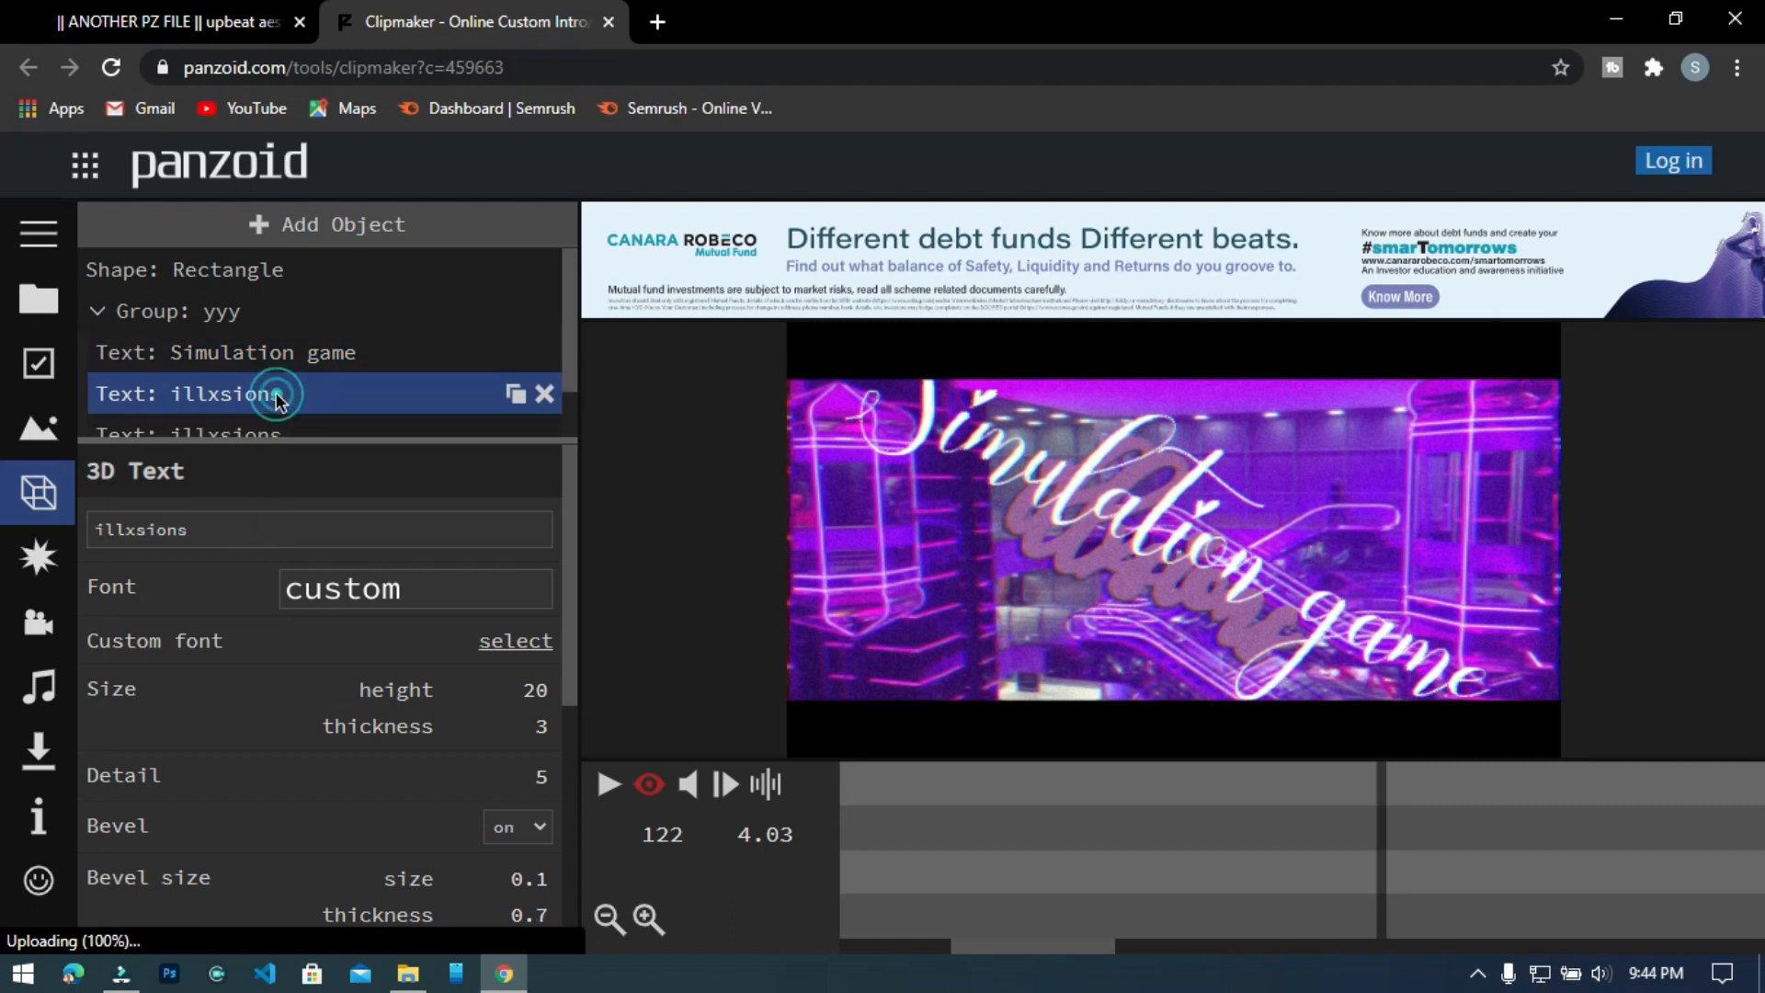
{"action": "double_click", "coordinate": [245, 515]}
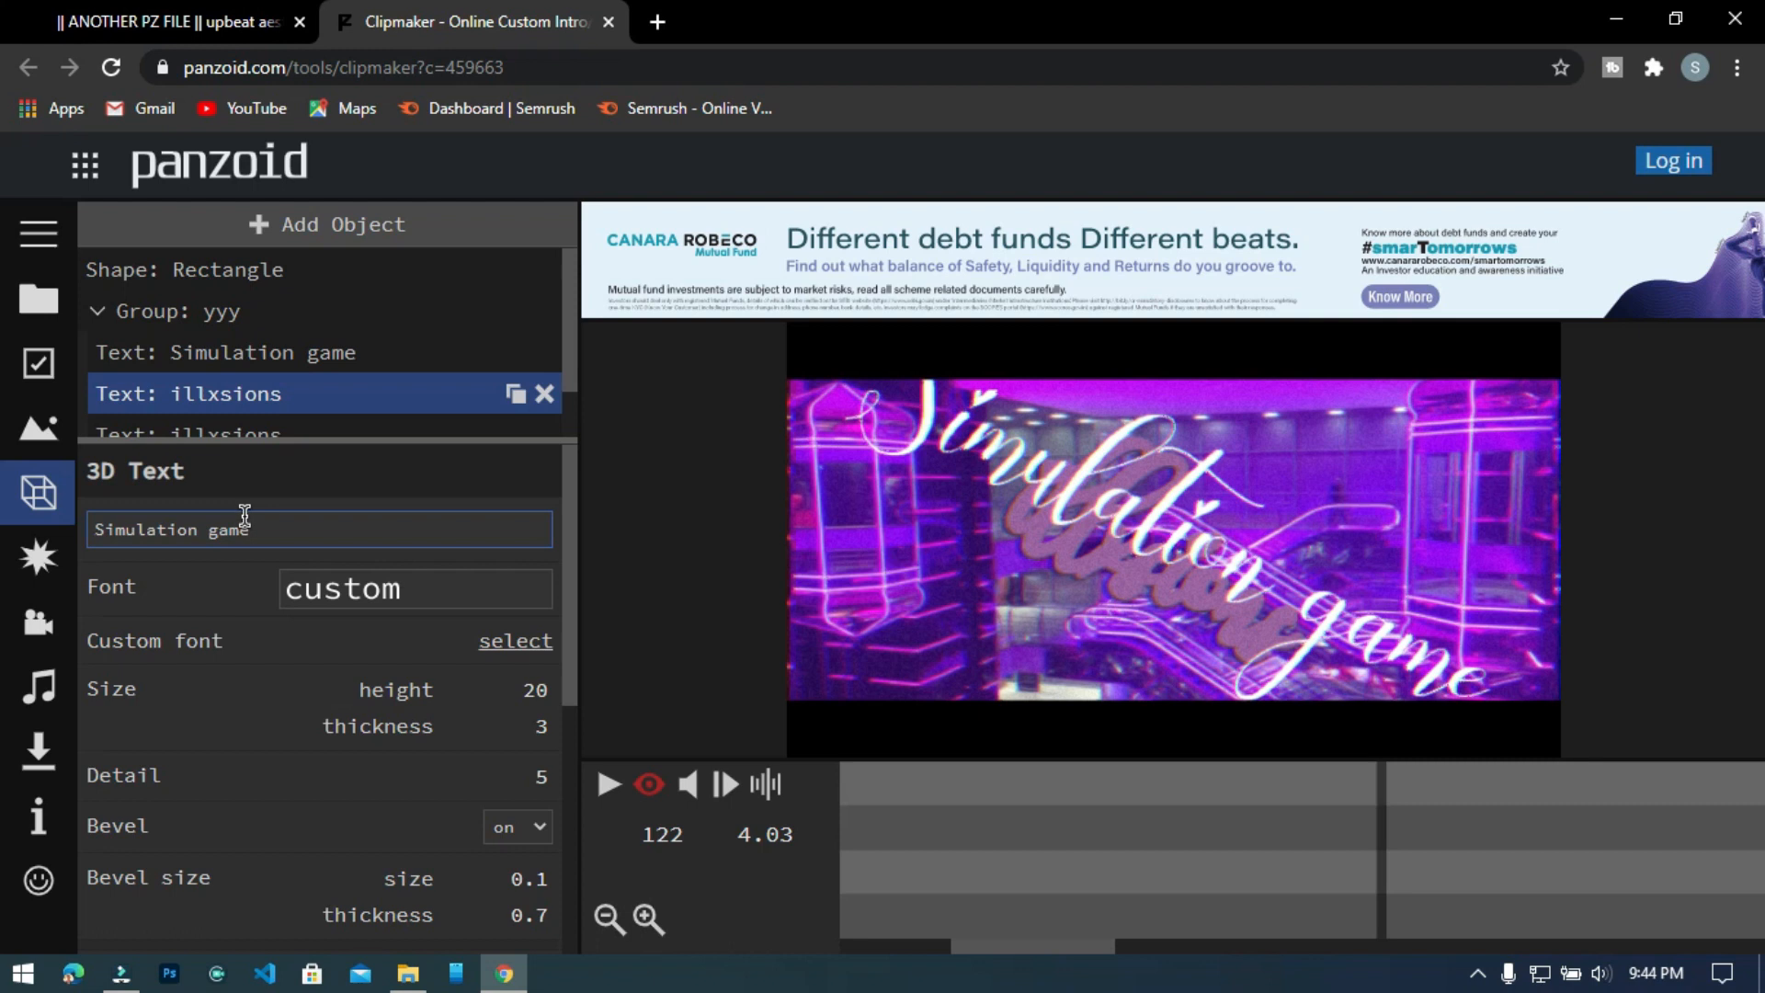
{"action": "key", "text": "Return"}
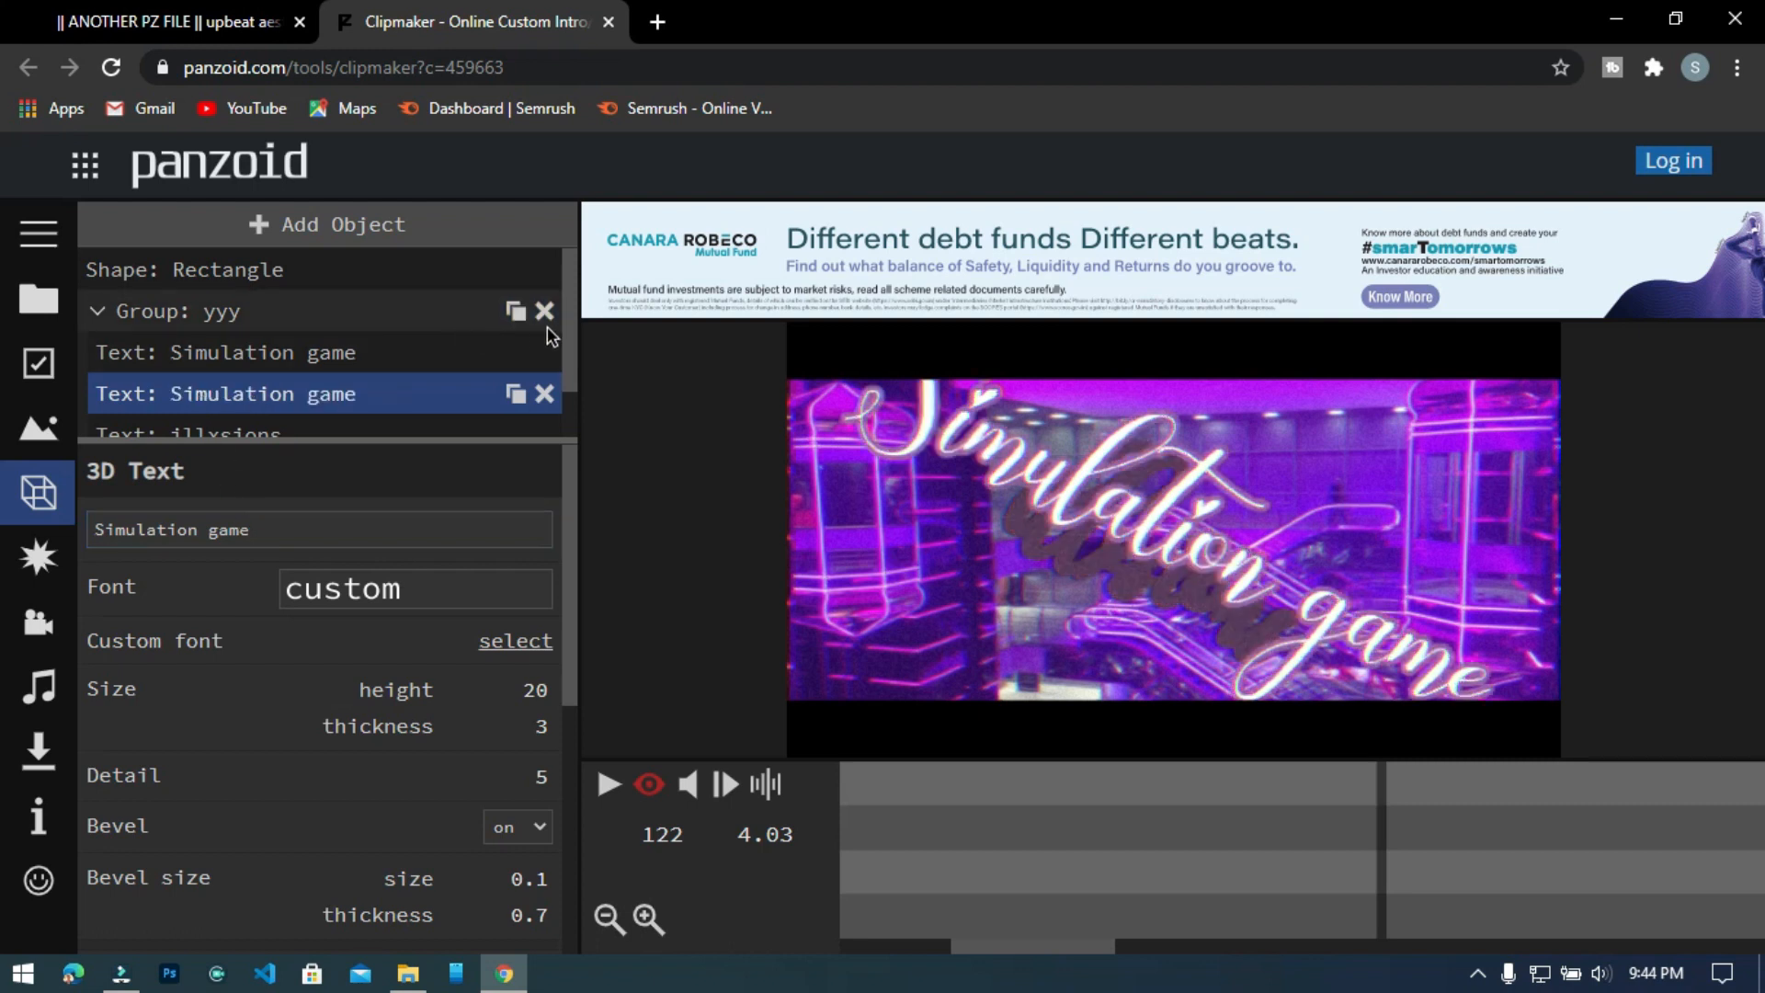
Replace the wording of the two remaining "illxsions" text objects in group yyy with "Simulation game".
{"action": "left_click_drag", "start_coordinate": [570, 321], "coordinate": [563, 397]}
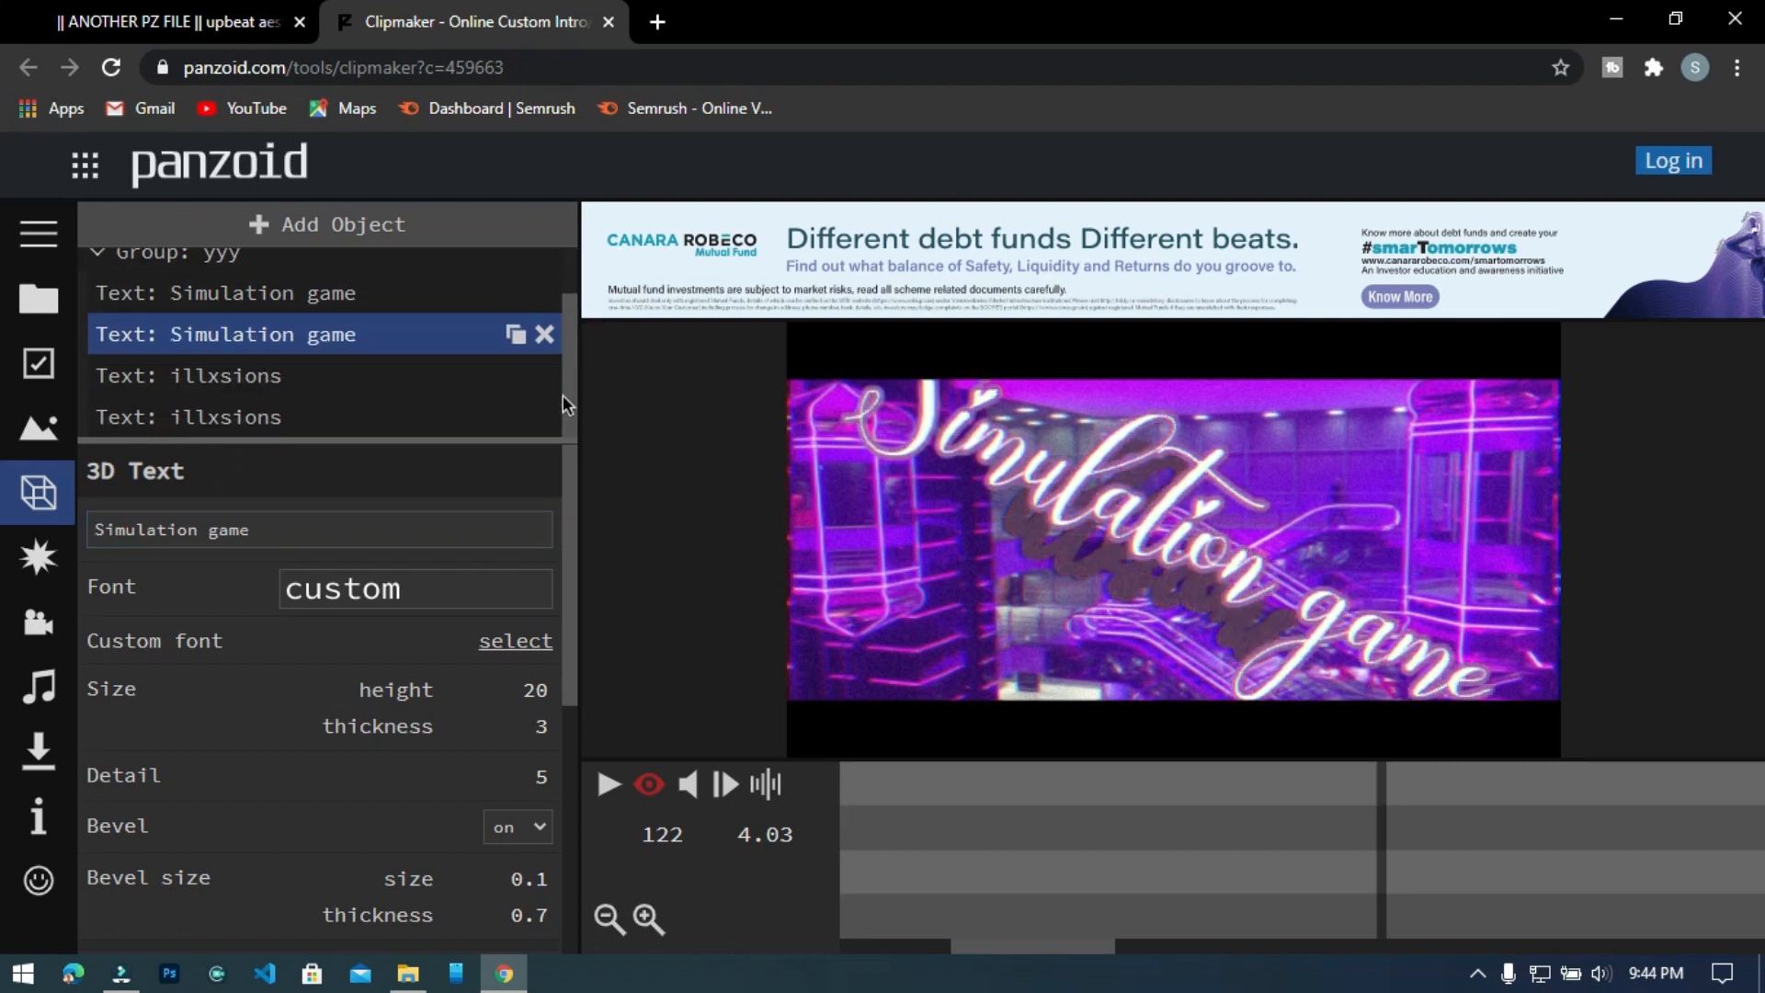
{"action": "left_click", "coordinate": [312, 375]}
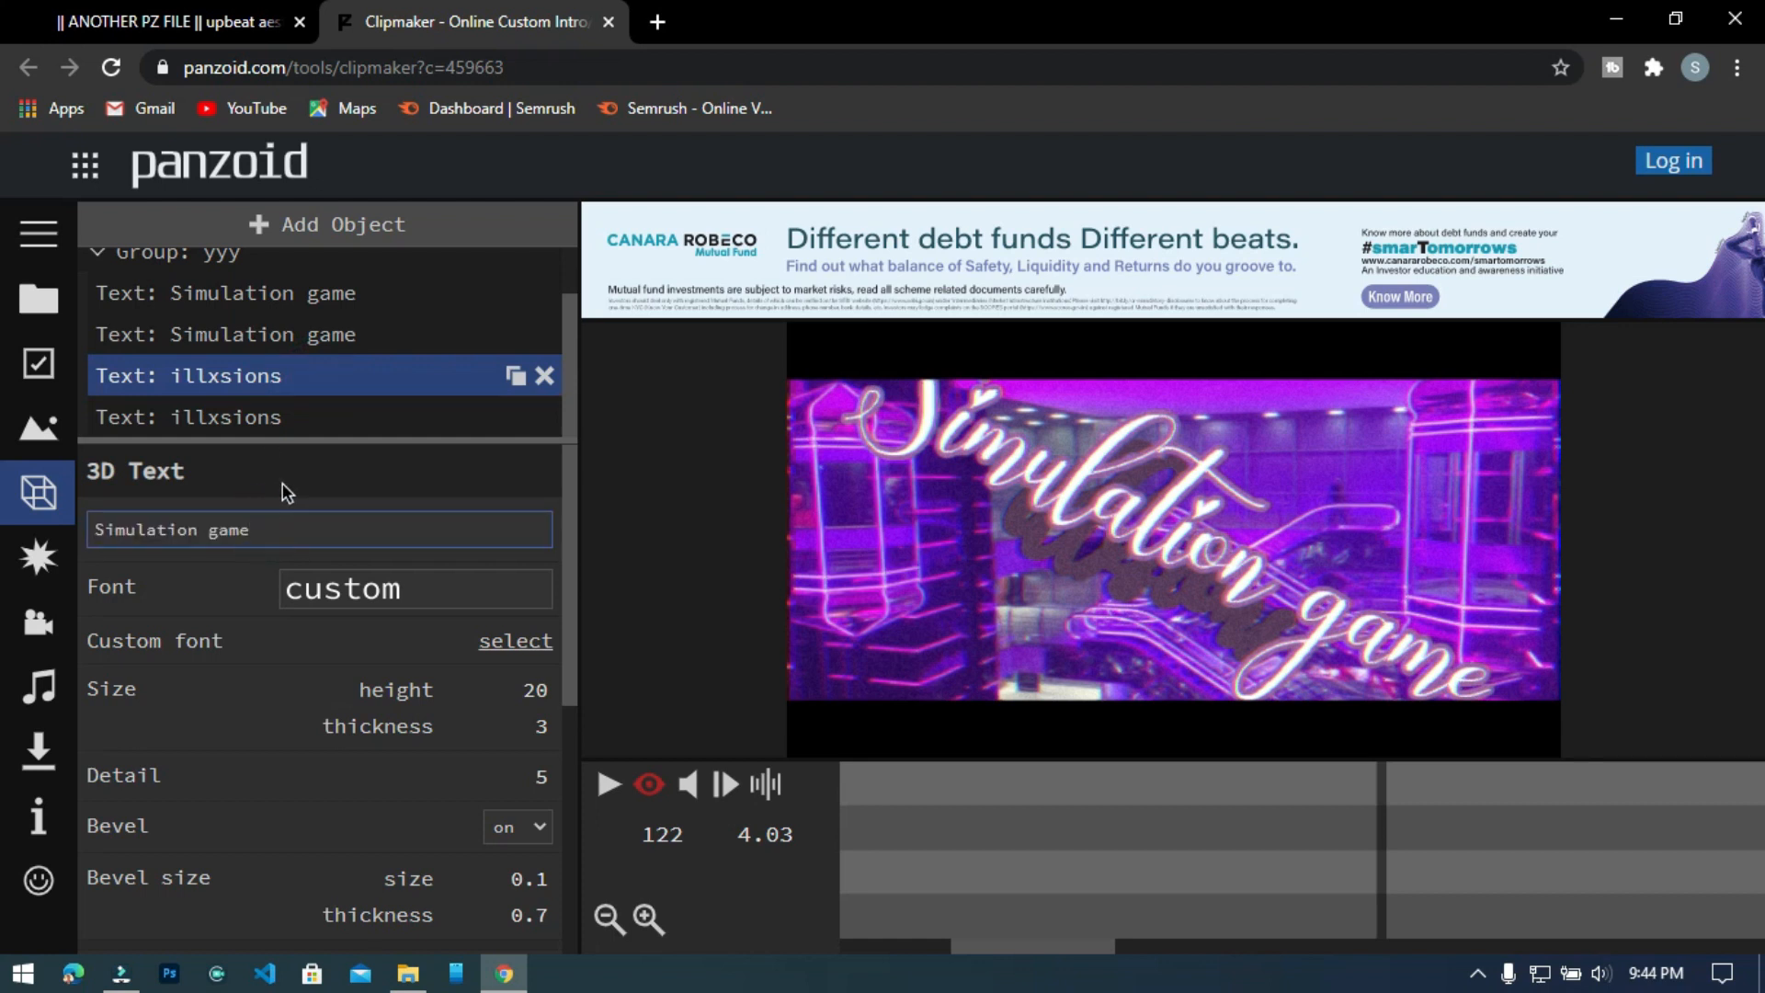
{"action": "left_click", "coordinate": [296, 421]}
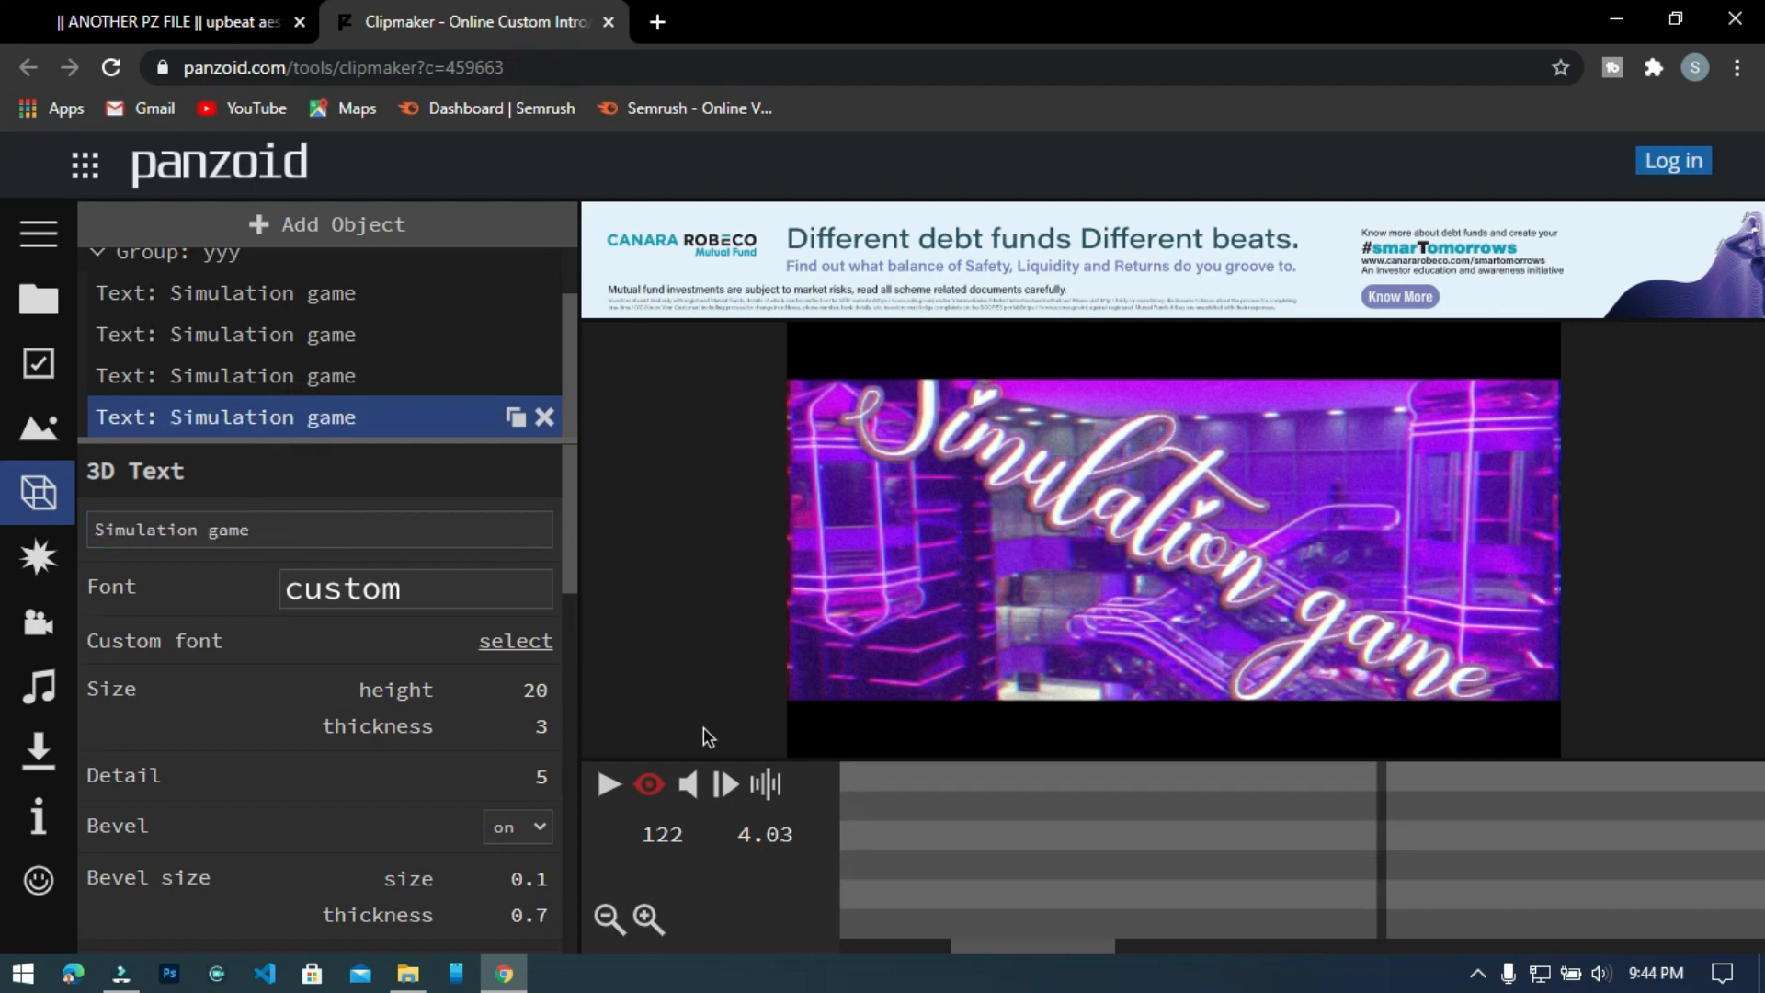
Play the customized intro in the preview from the start and pause it.
{"action": "left_click", "coordinate": [603, 793]}
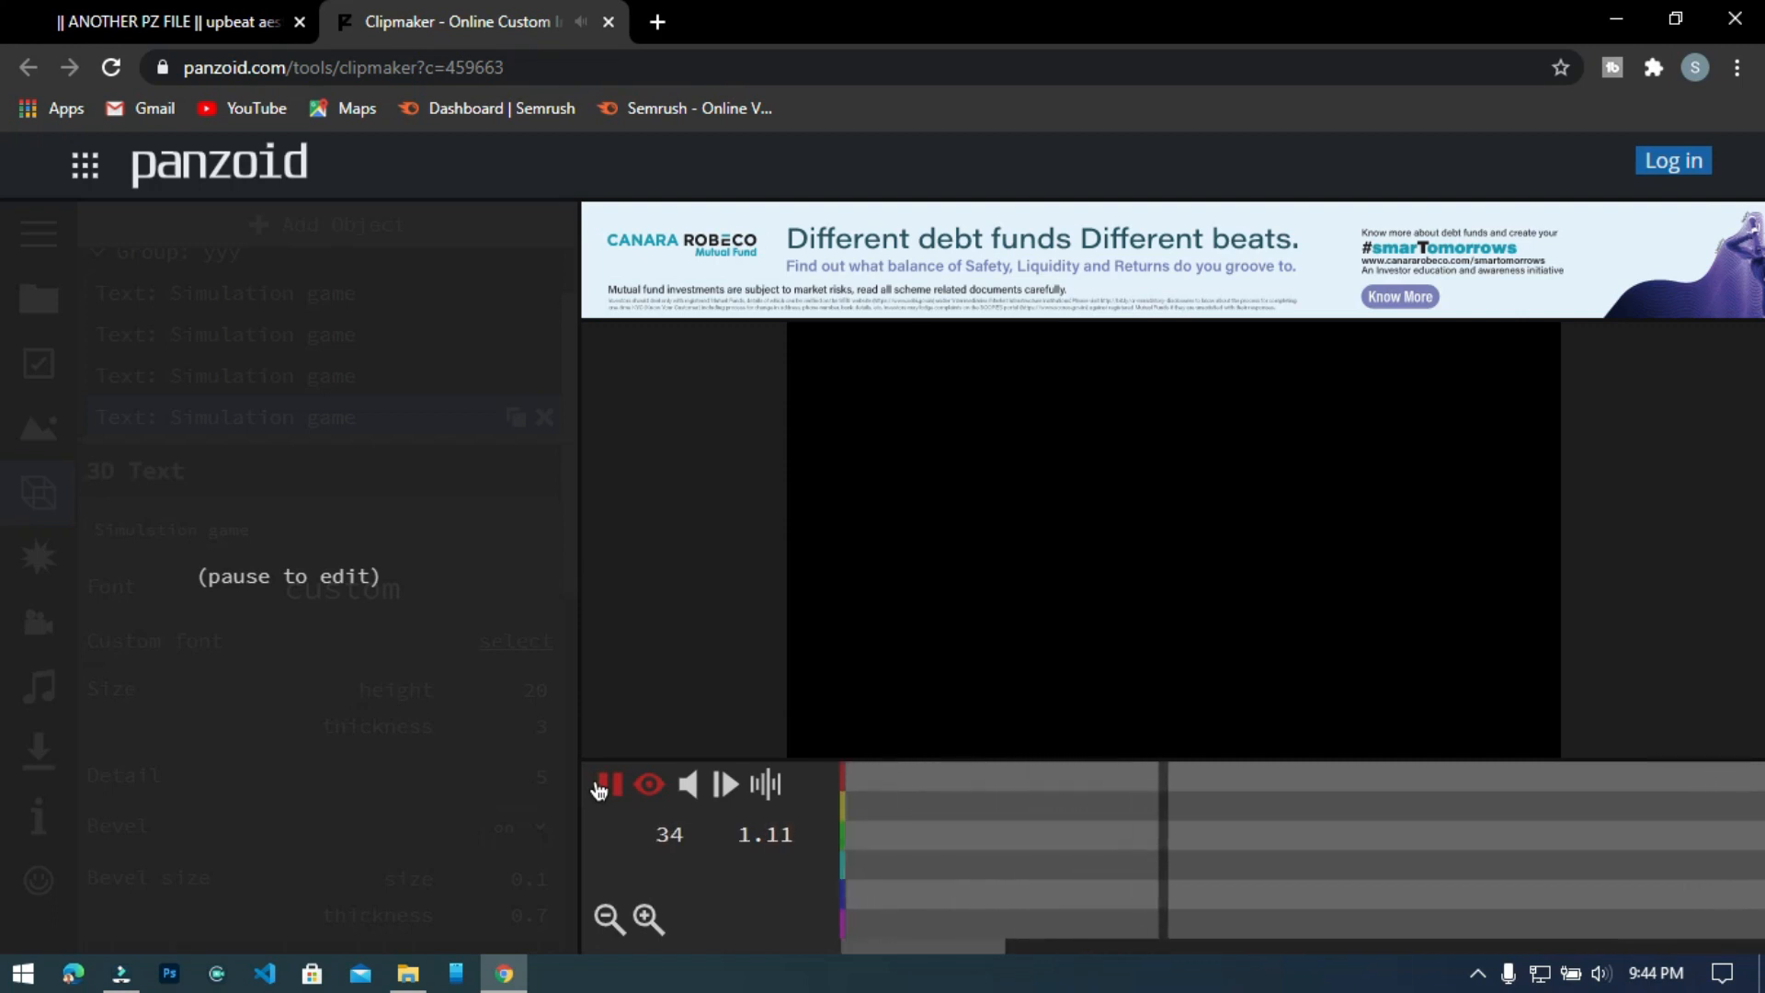
{"action": "left_click", "coordinate": [602, 786]}
{"action": "mouse_move", "coordinate": [566, 553]}
{"action": "left_mouse_down"}
{"action": "mouse_move", "coordinate": [576, 621]}
{"action": "mouse_move", "coordinate": [565, 555]}
{"action": "mouse_move", "coordinate": [564, 588]}
{"action": "left_mouse_up"}
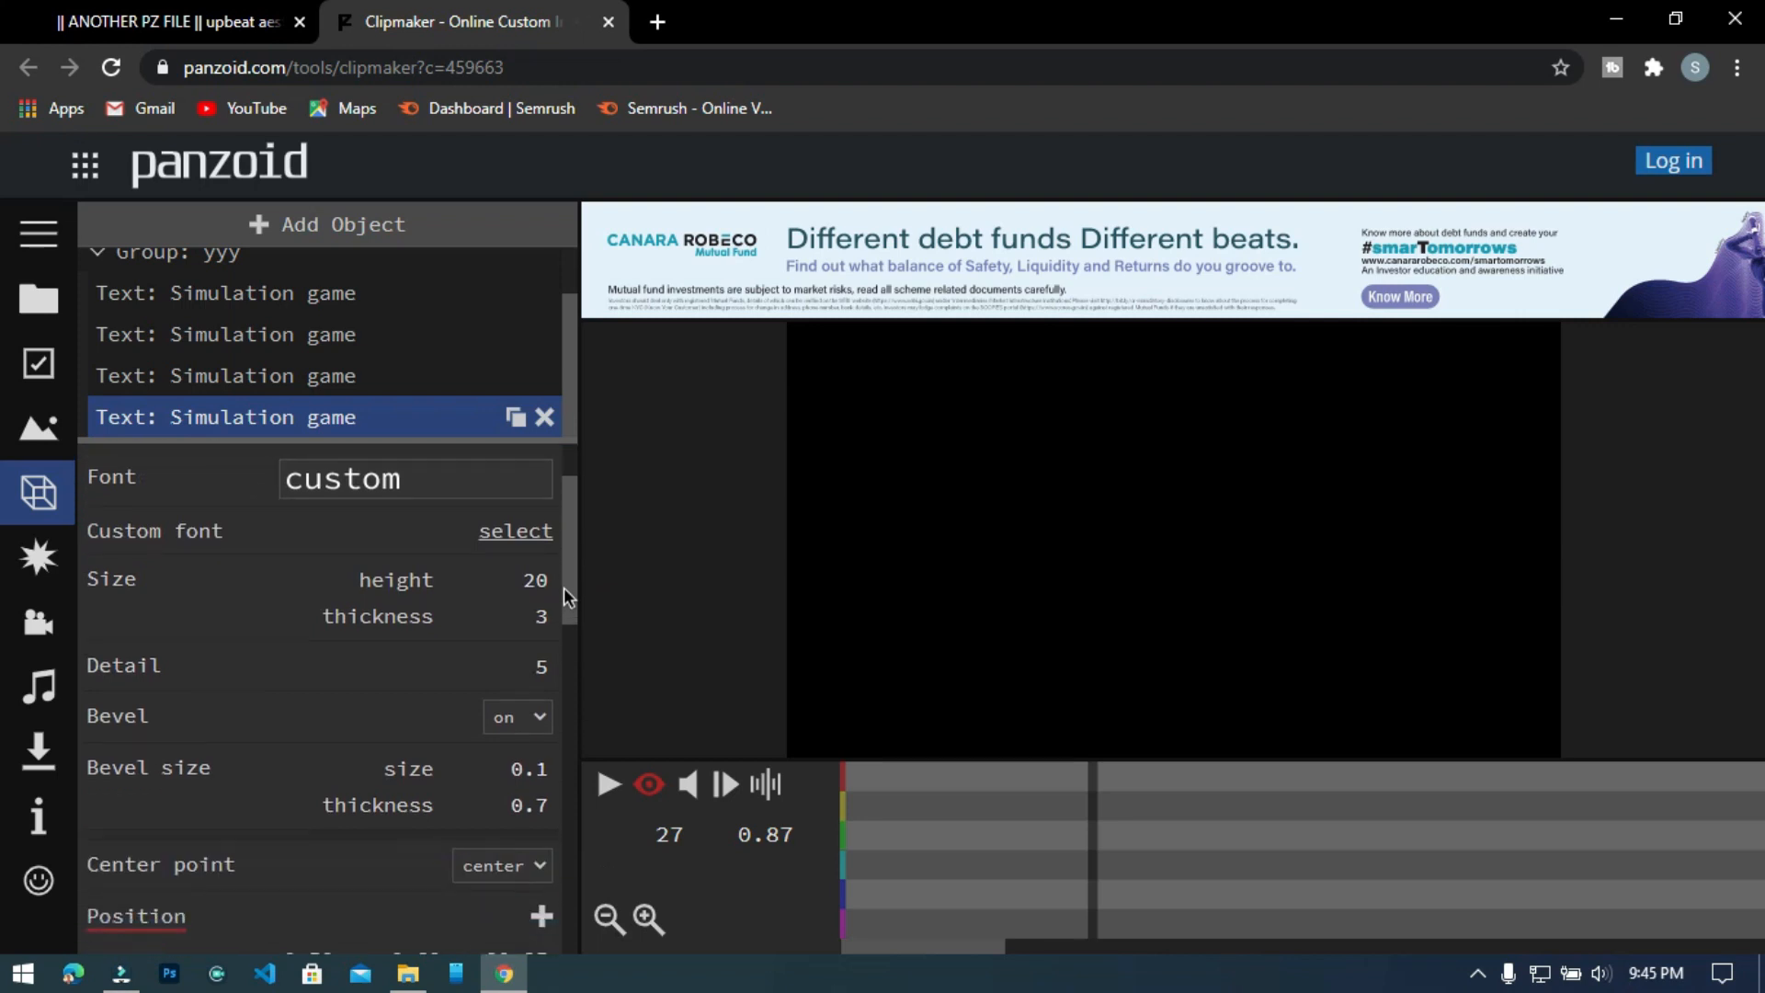
Render the intro in balanced mode as .mkv (vp8/opus) and download the finished video.
{"action": "left_click", "coordinate": [32, 754]}
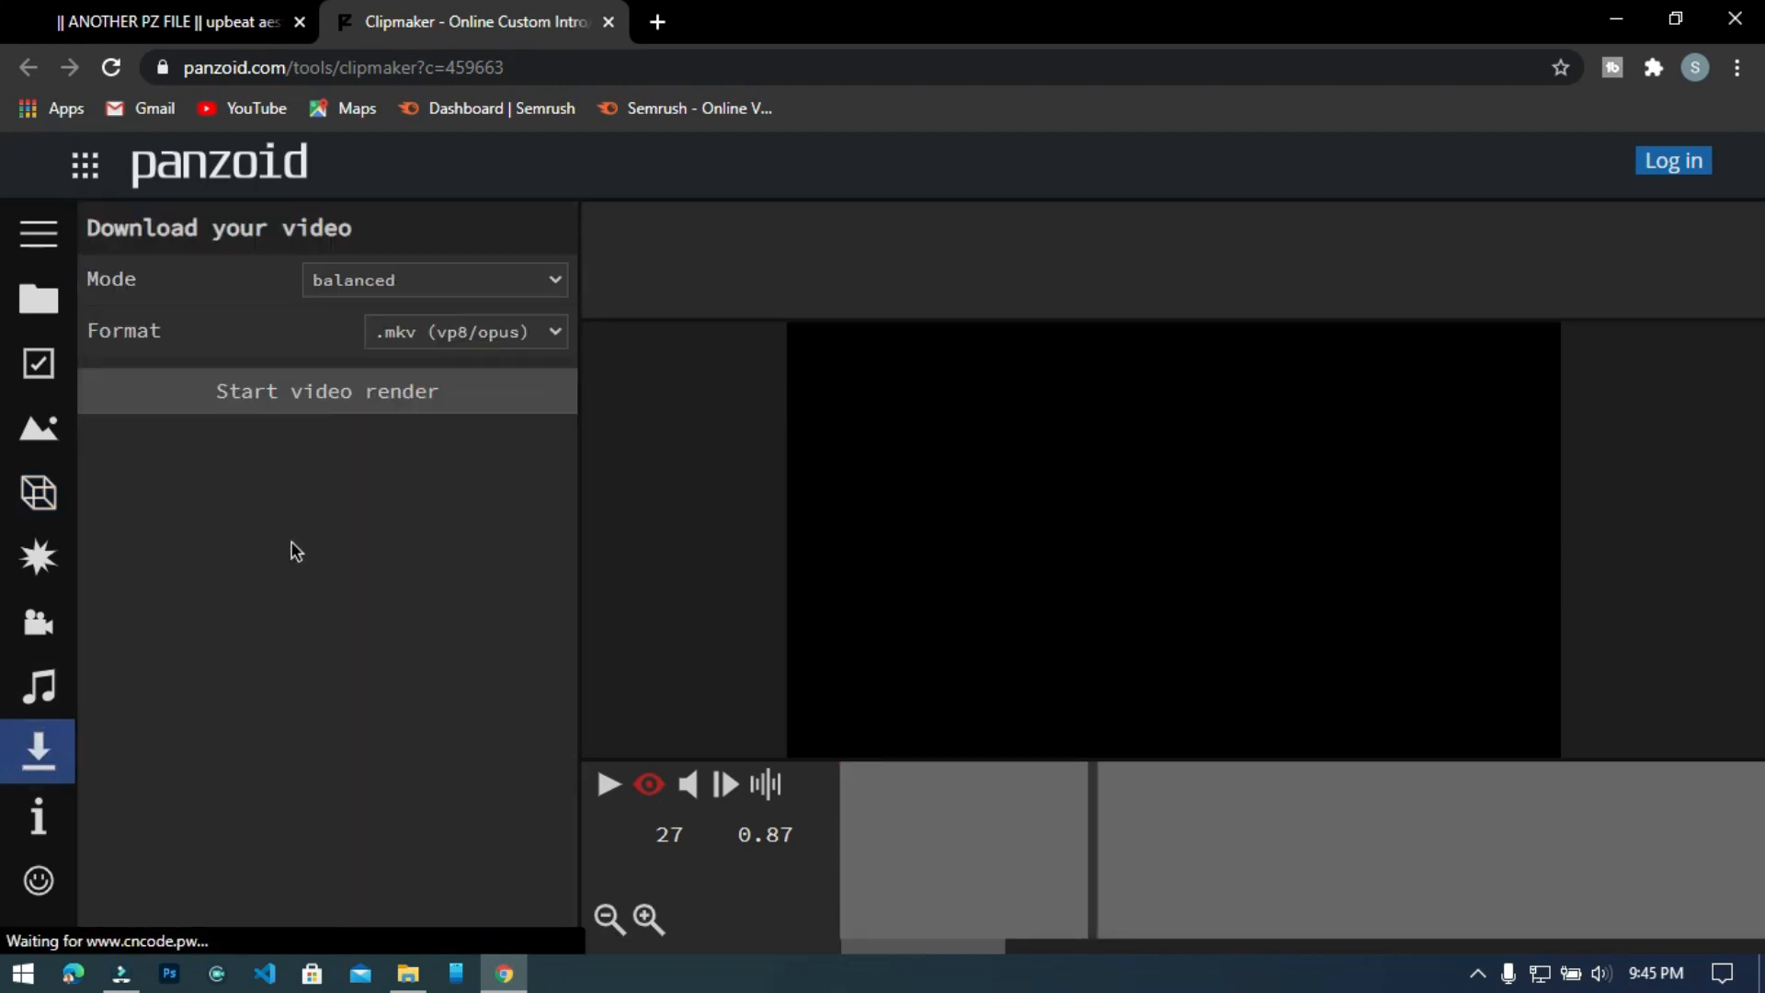
{"action": "left_click", "coordinate": [494, 342]}
{"action": "left_click", "coordinate": [495, 342]}
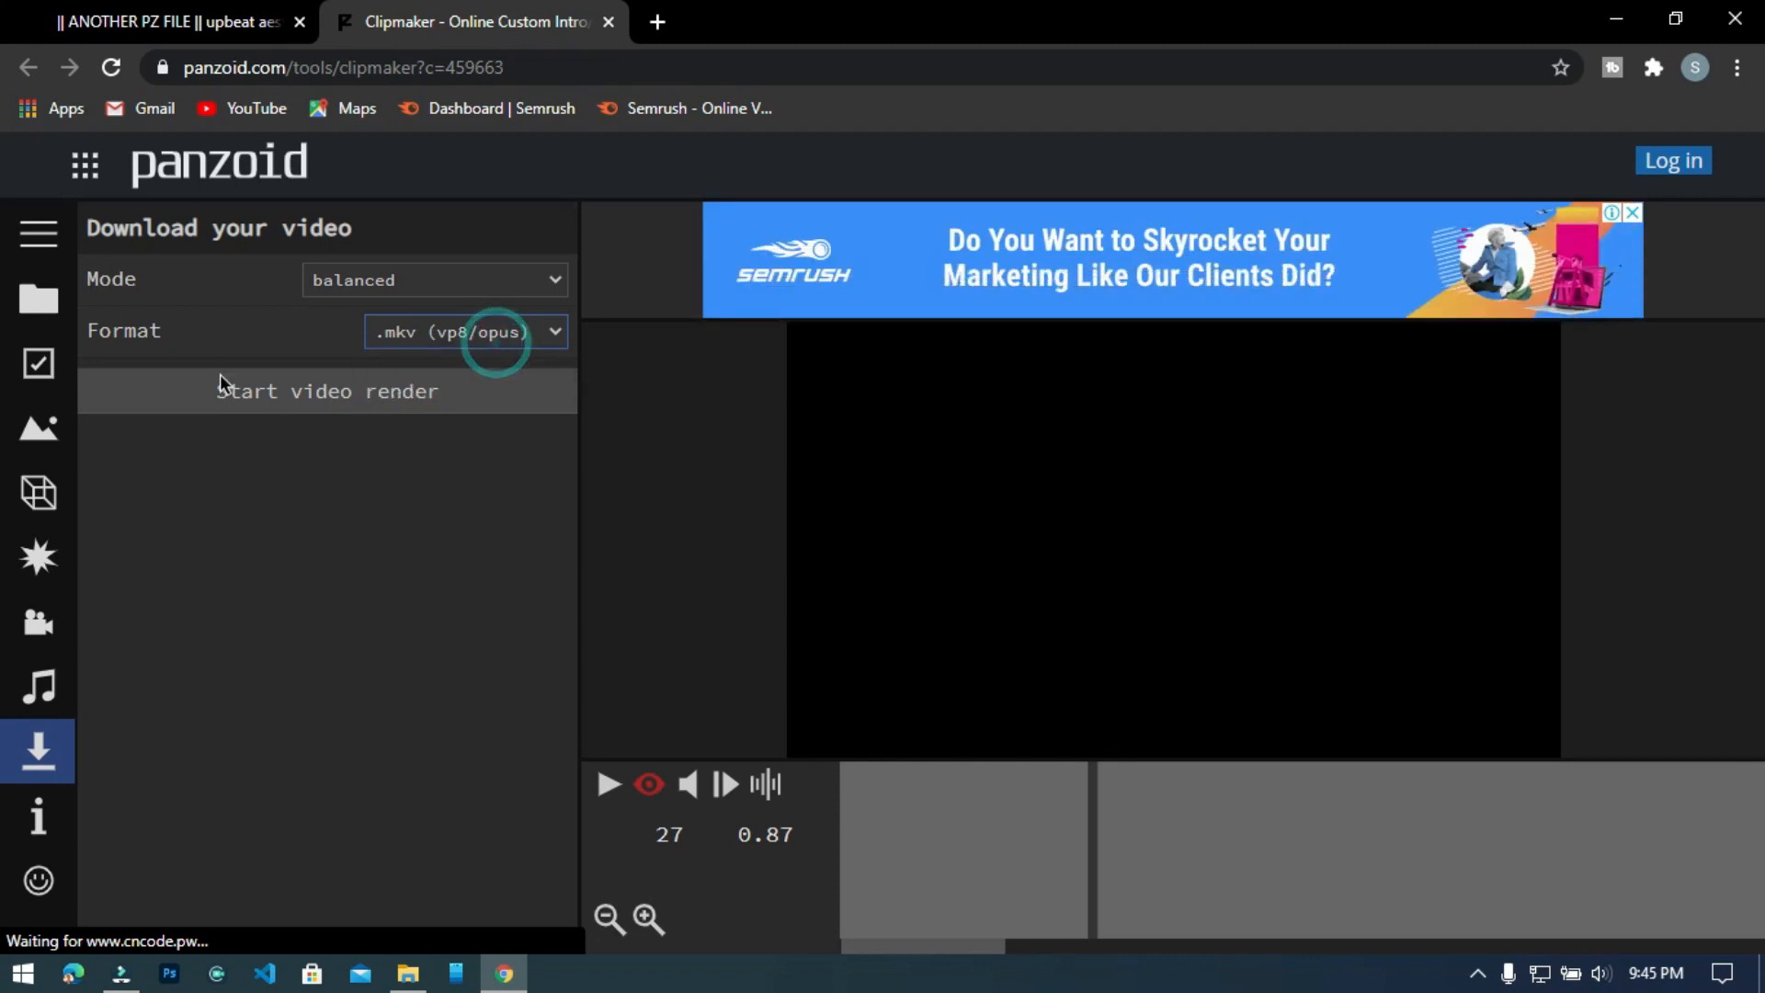
{"action": "left_click", "coordinate": [320, 395]}
{"action": "left_click", "coordinate": [403, 211]}
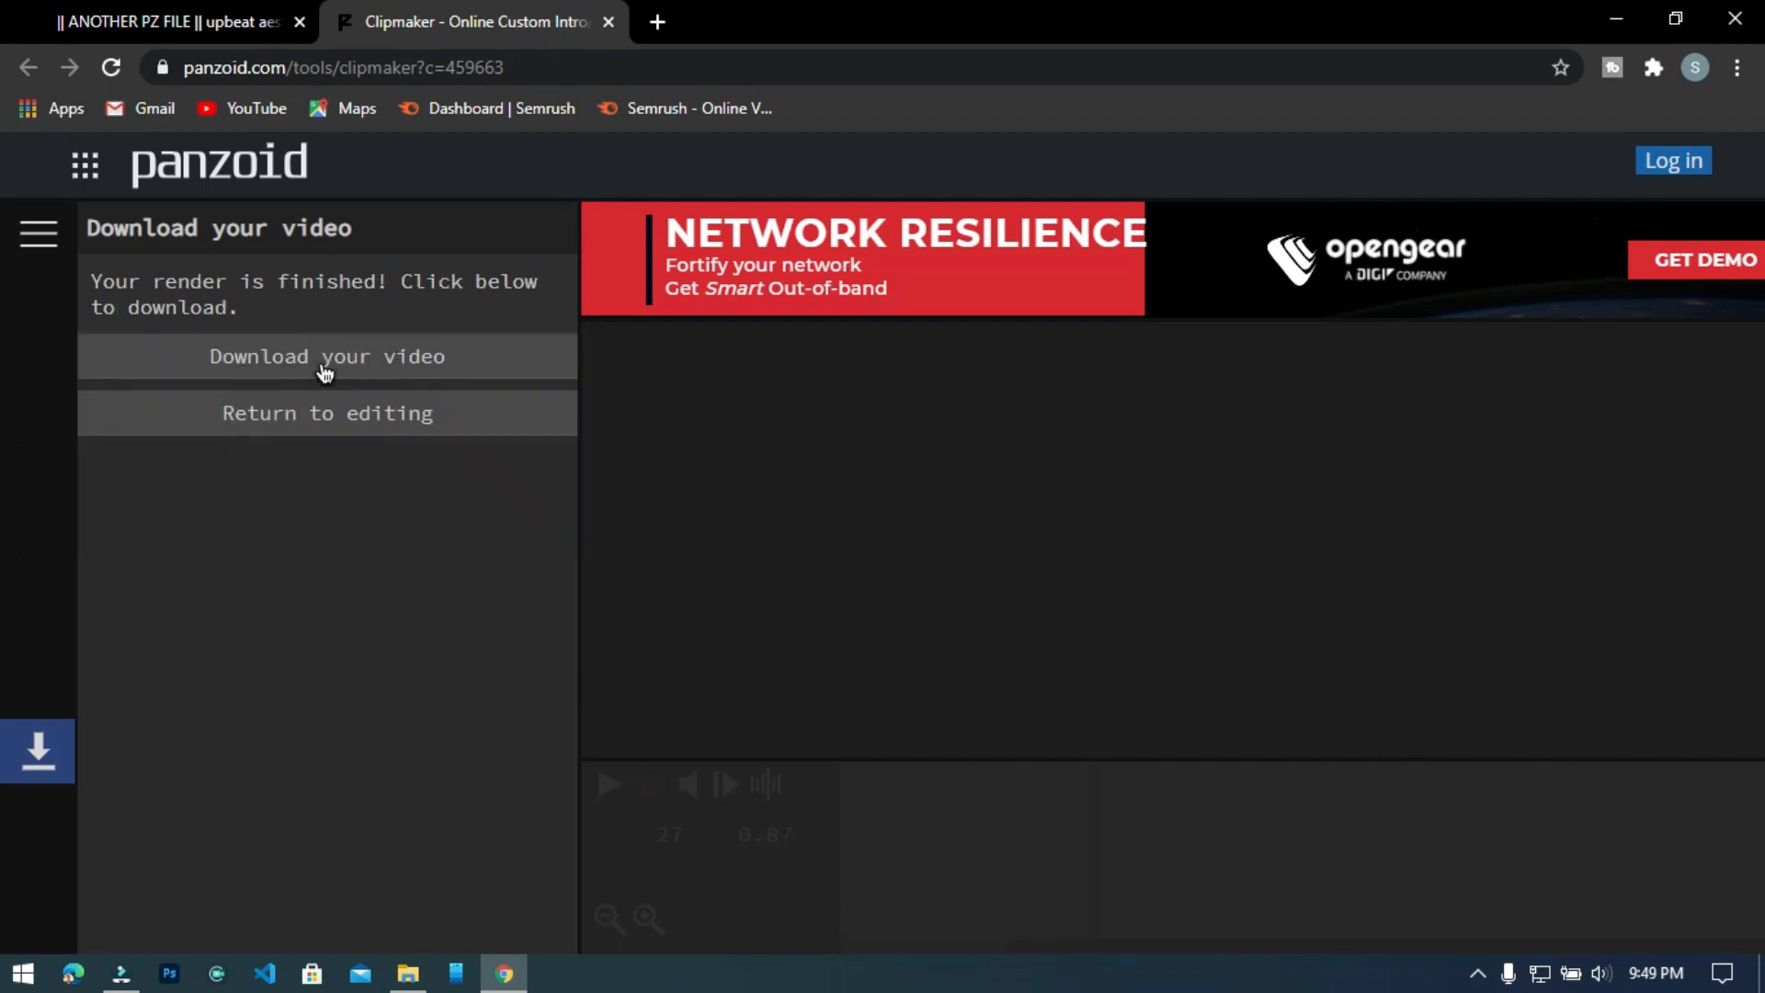
{"action": "left_click", "coordinate": [325, 372]}
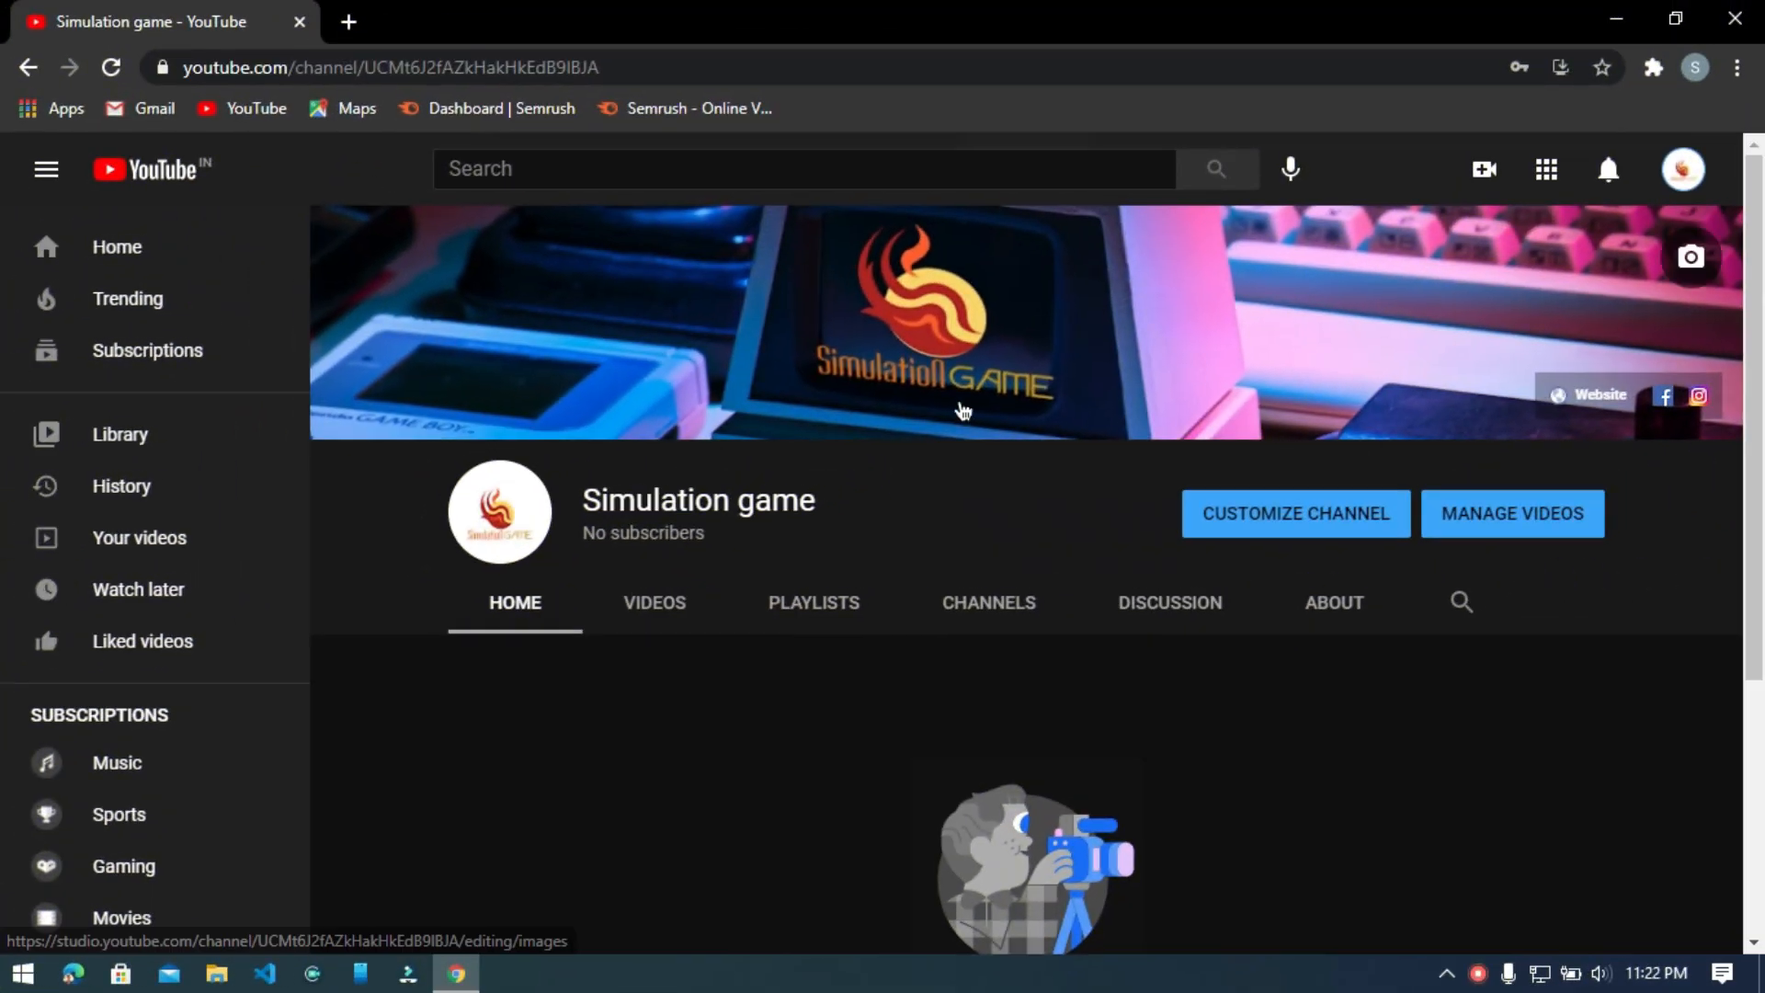
Open the Chrome Web Store in a new browser tab.
{"action": "left_click", "coordinate": [351, 24]}
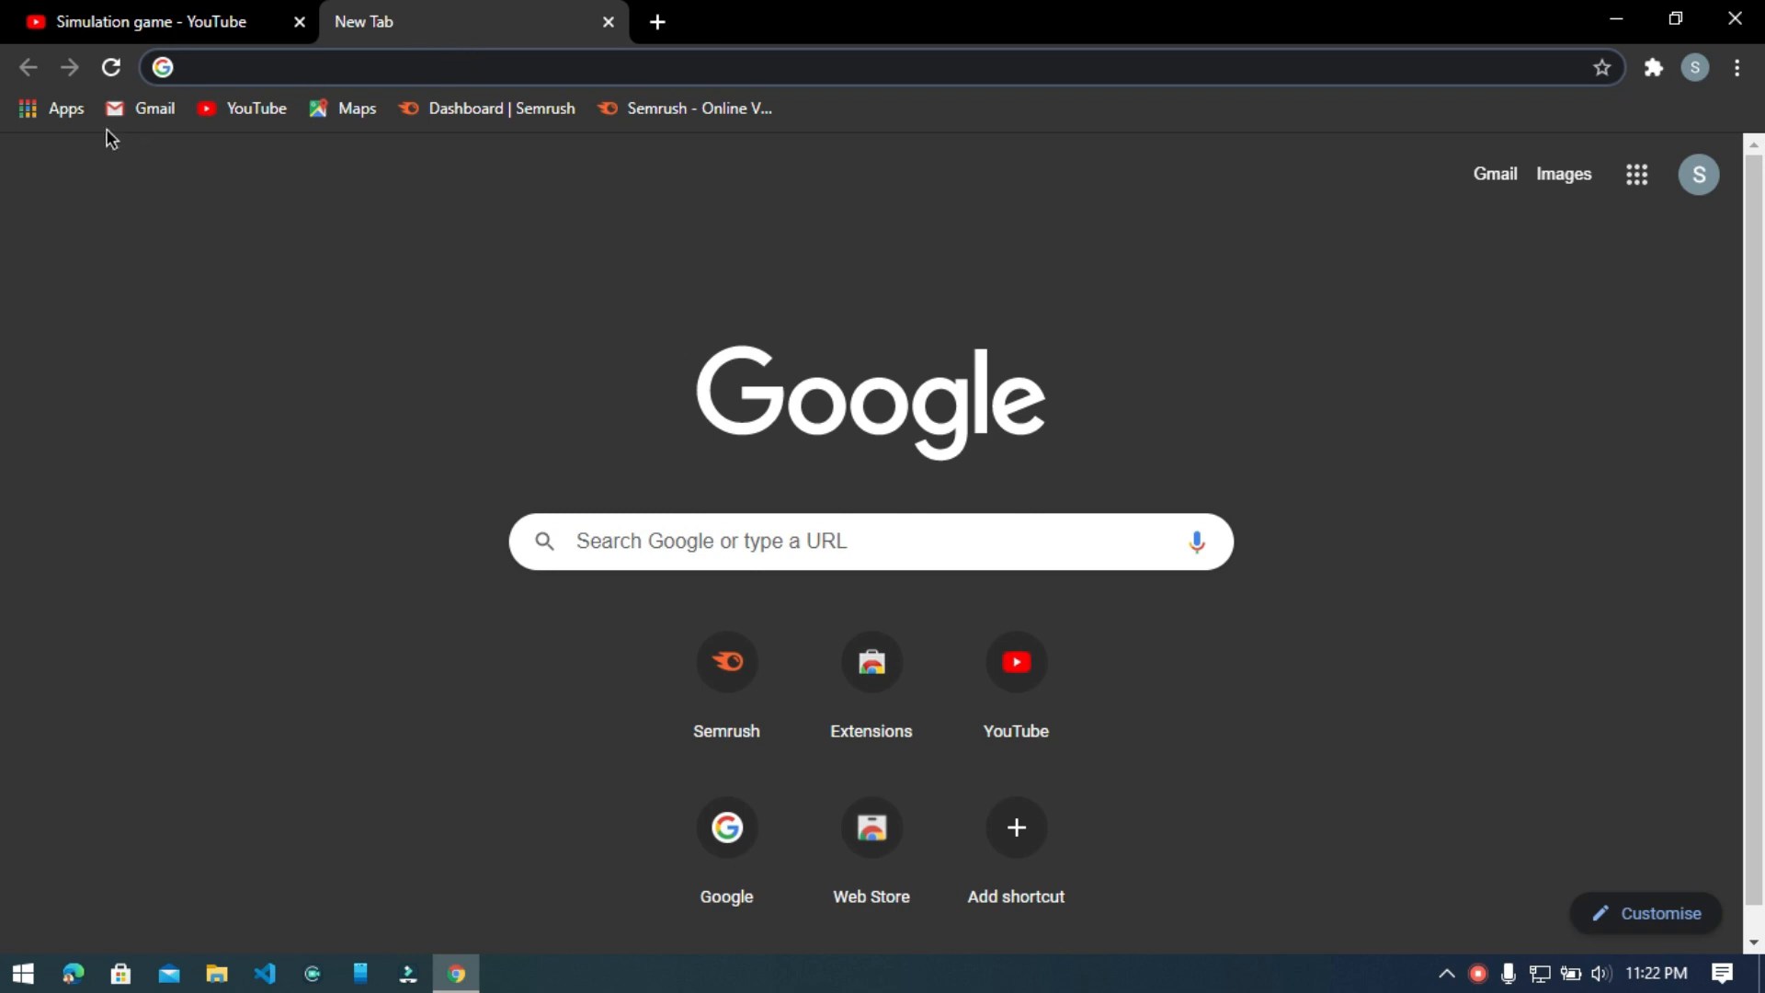
{"action": "left_click", "coordinate": [55, 112]}
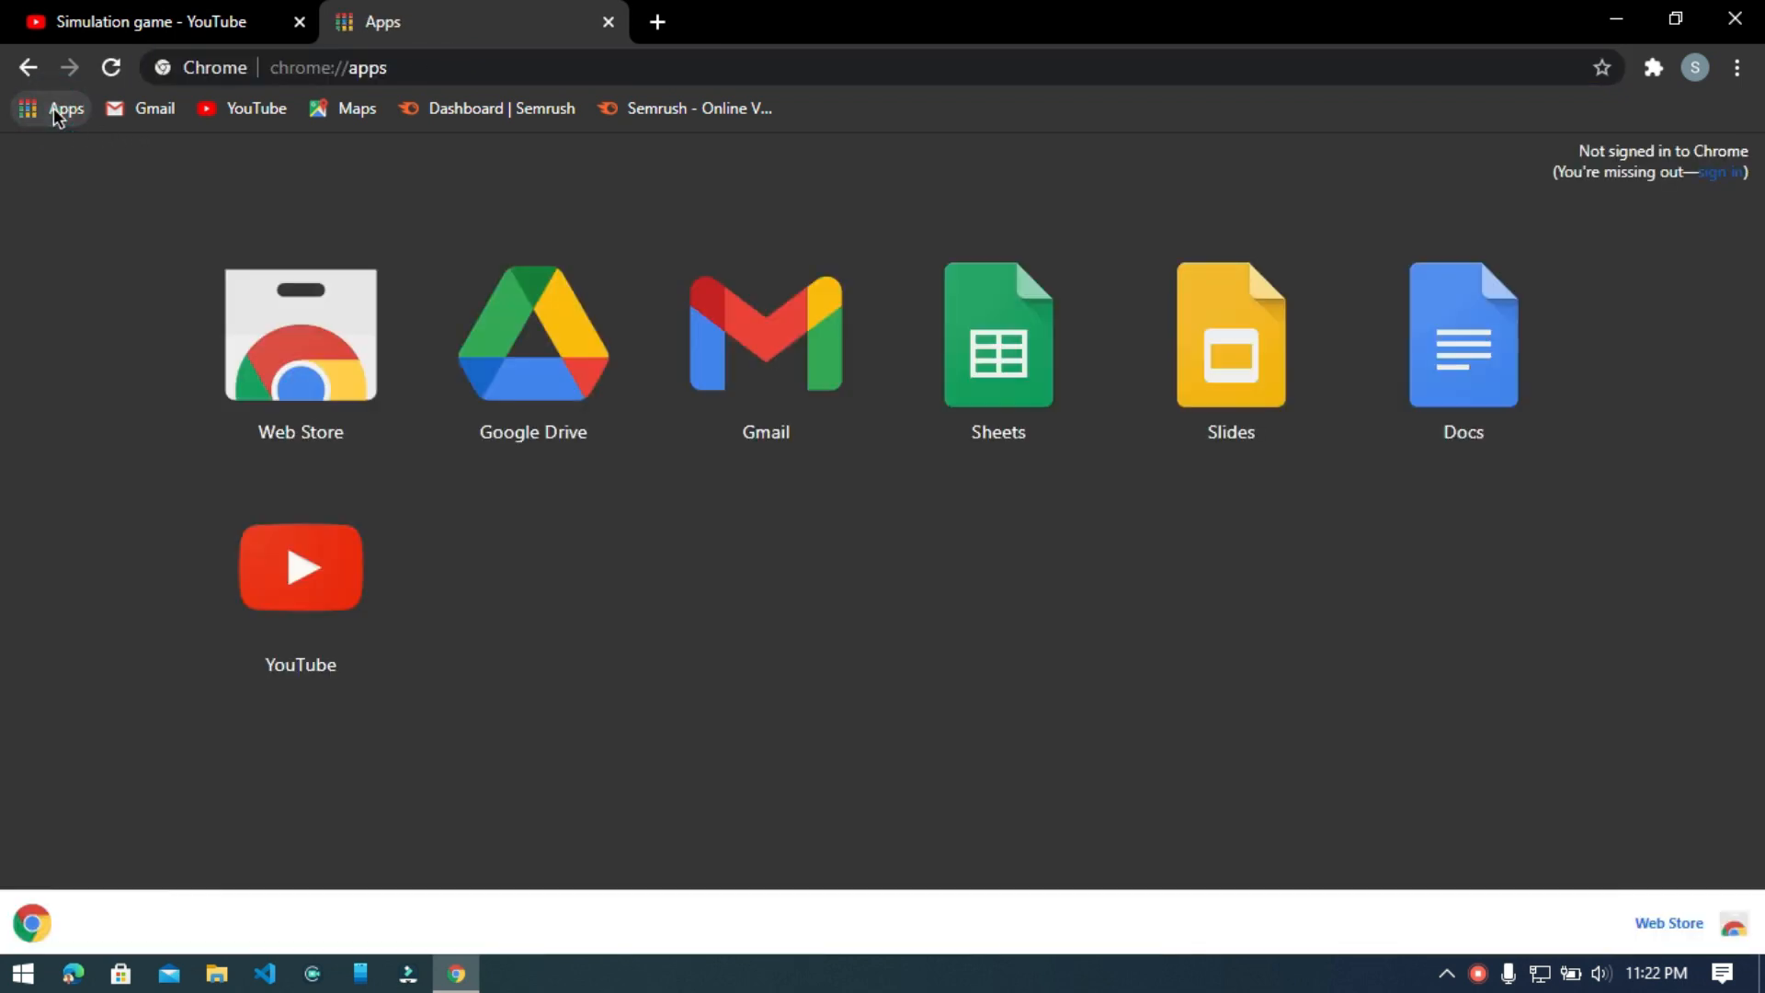
{"action": "left_click", "coordinate": [313, 357]}
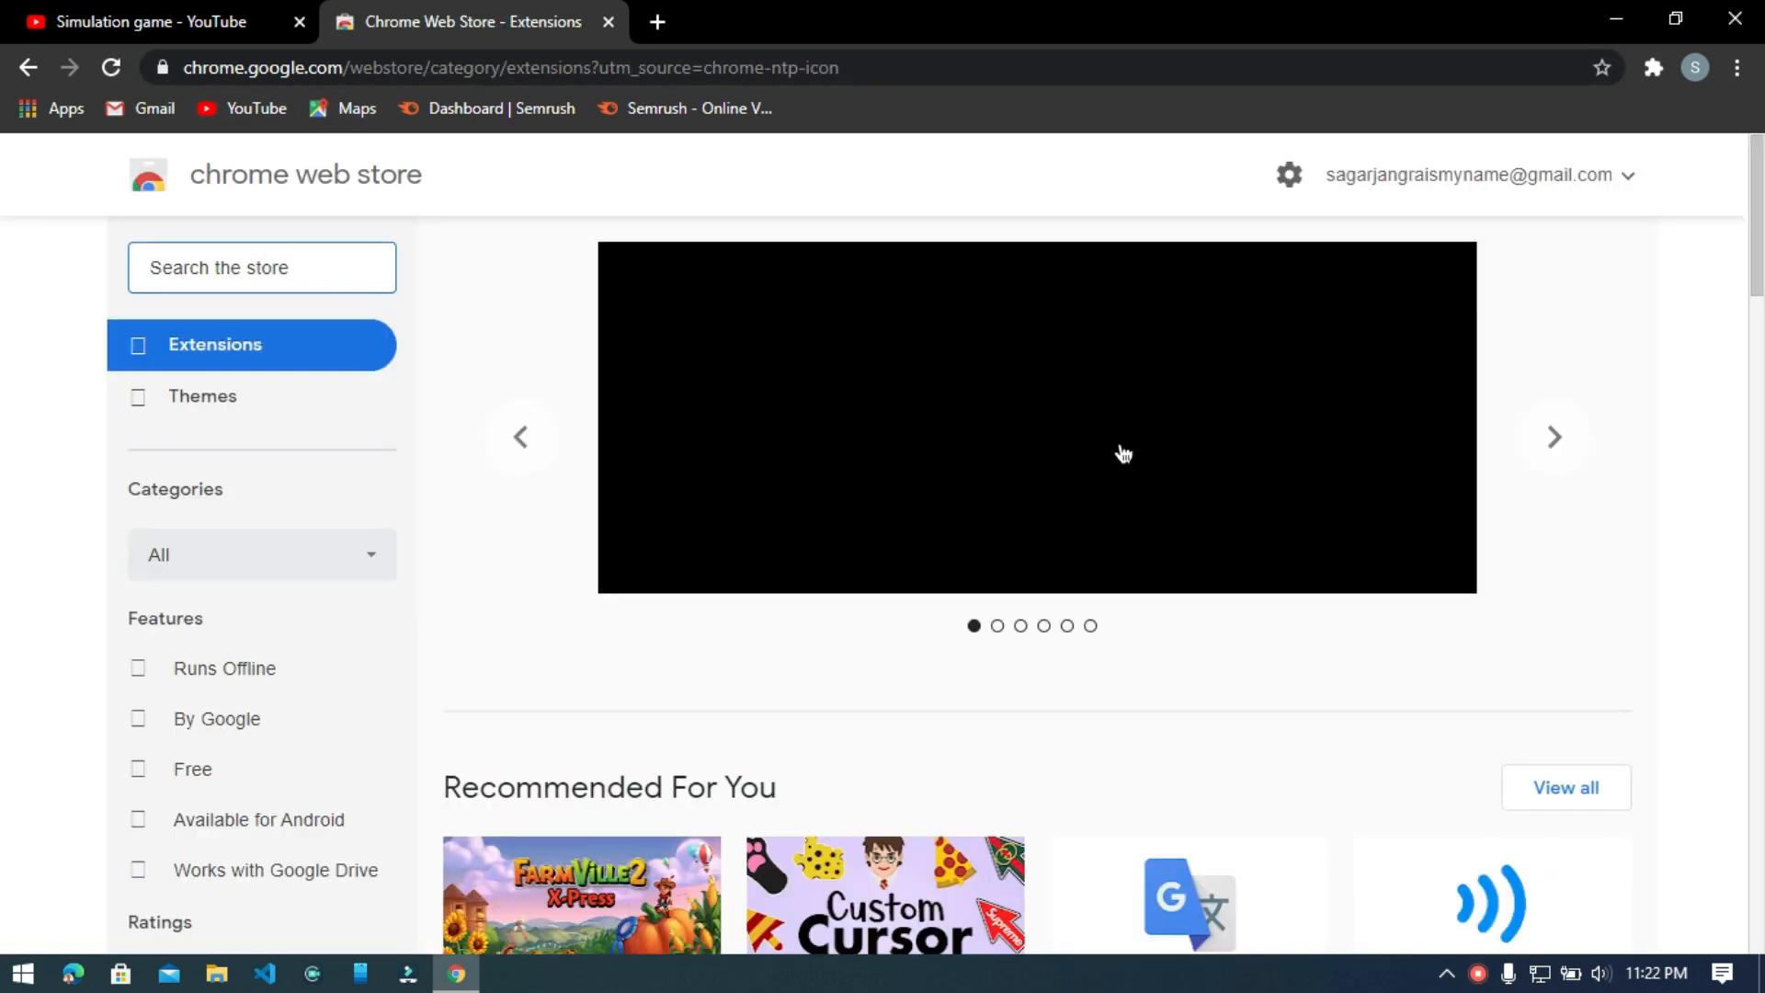
Search the store for "tubebuddy" and open the TubeBuddy extension's page.
{"action": "left_click", "coordinate": [261, 263]}
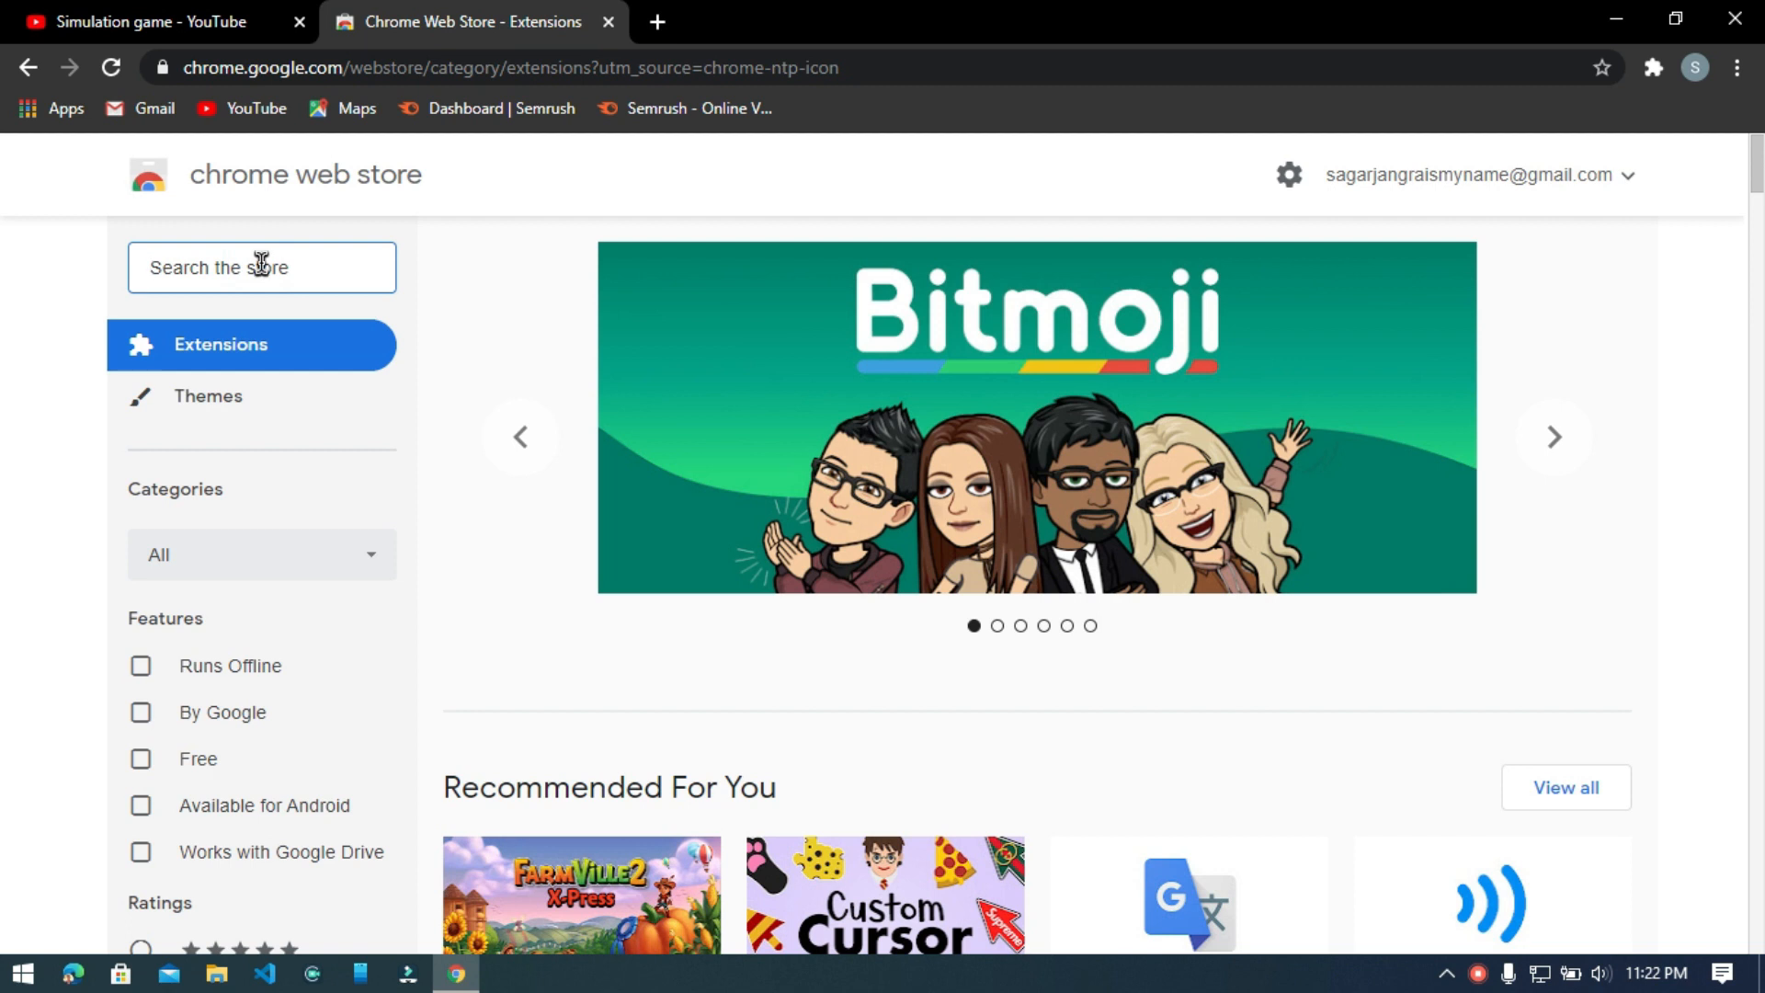
{"action": "type", "text": "tubeb"}
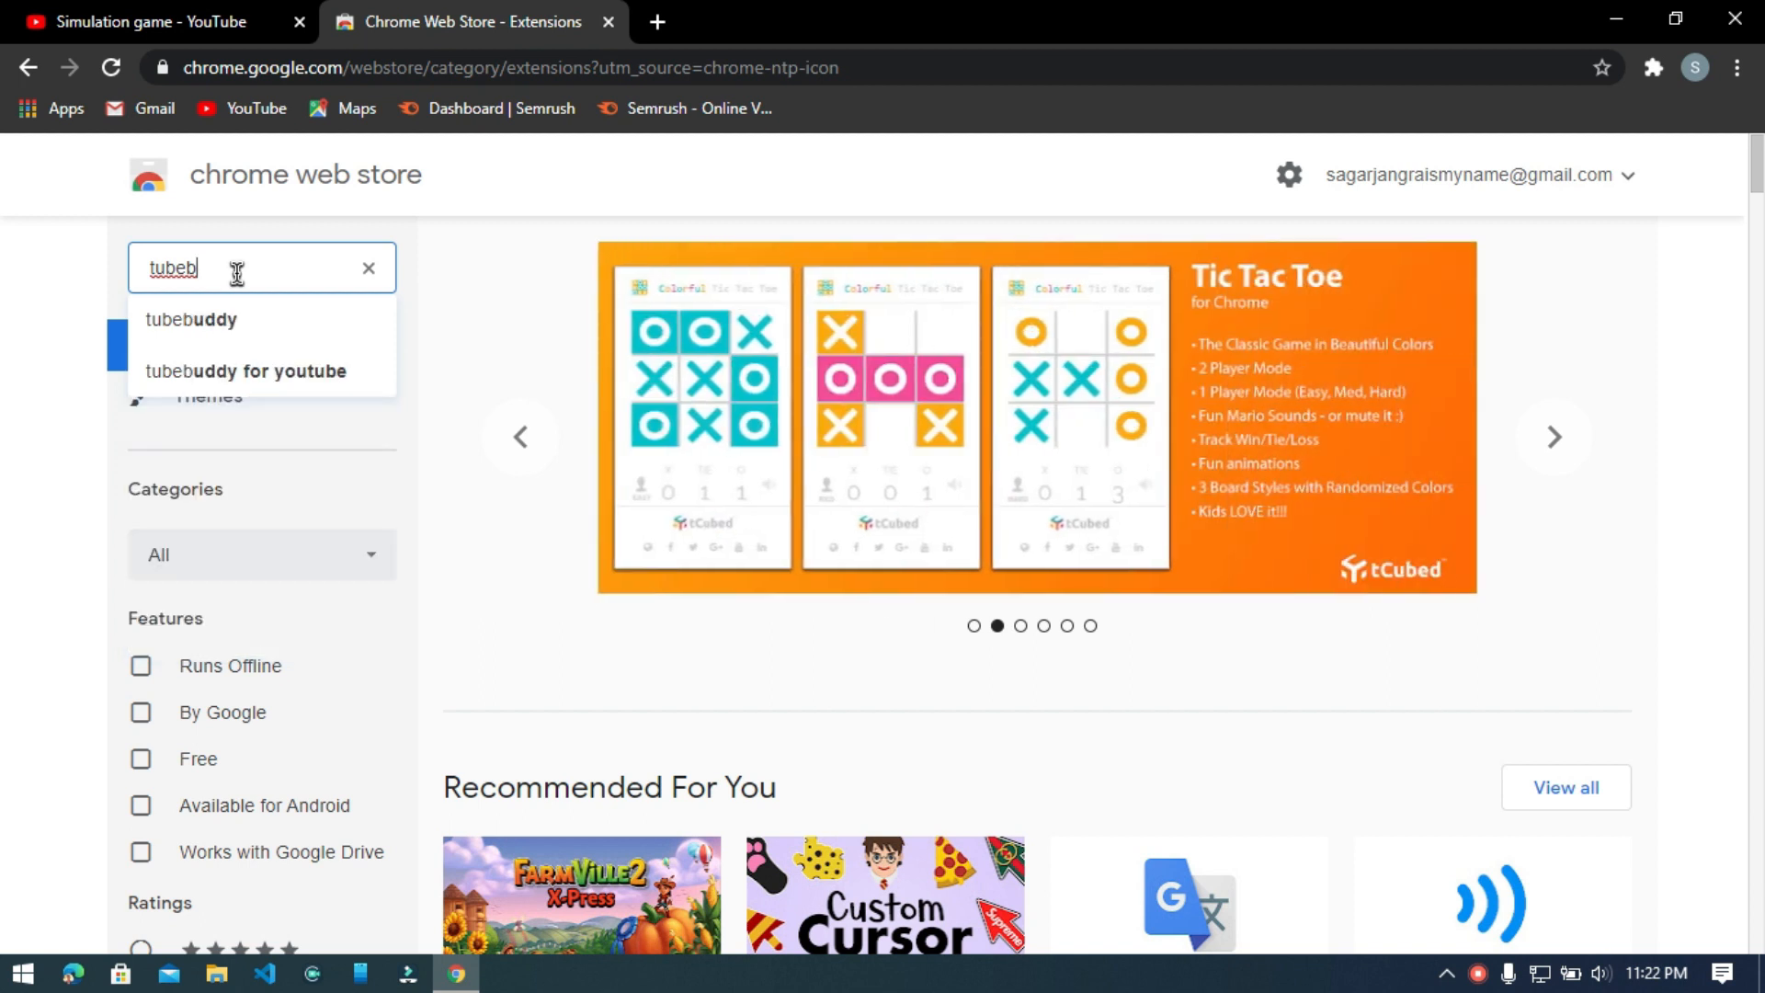
{"action": "left_click", "coordinate": [234, 321]}
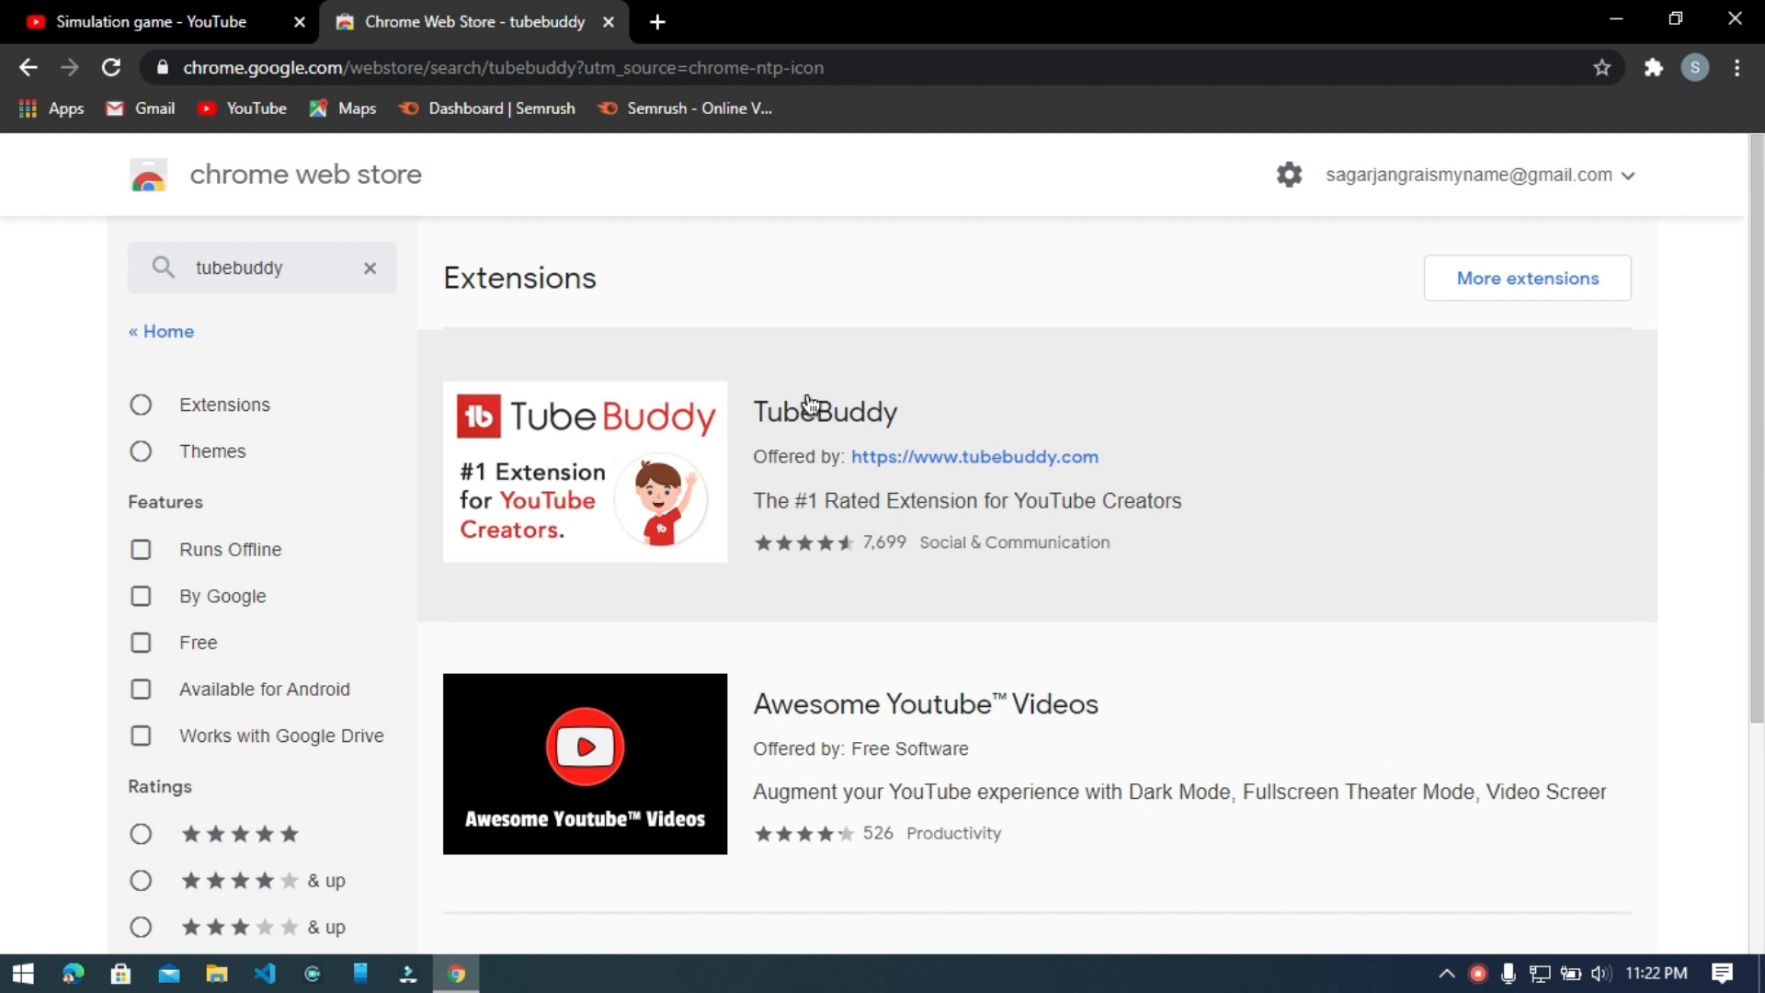
{"action": "left_click", "coordinate": [810, 405]}
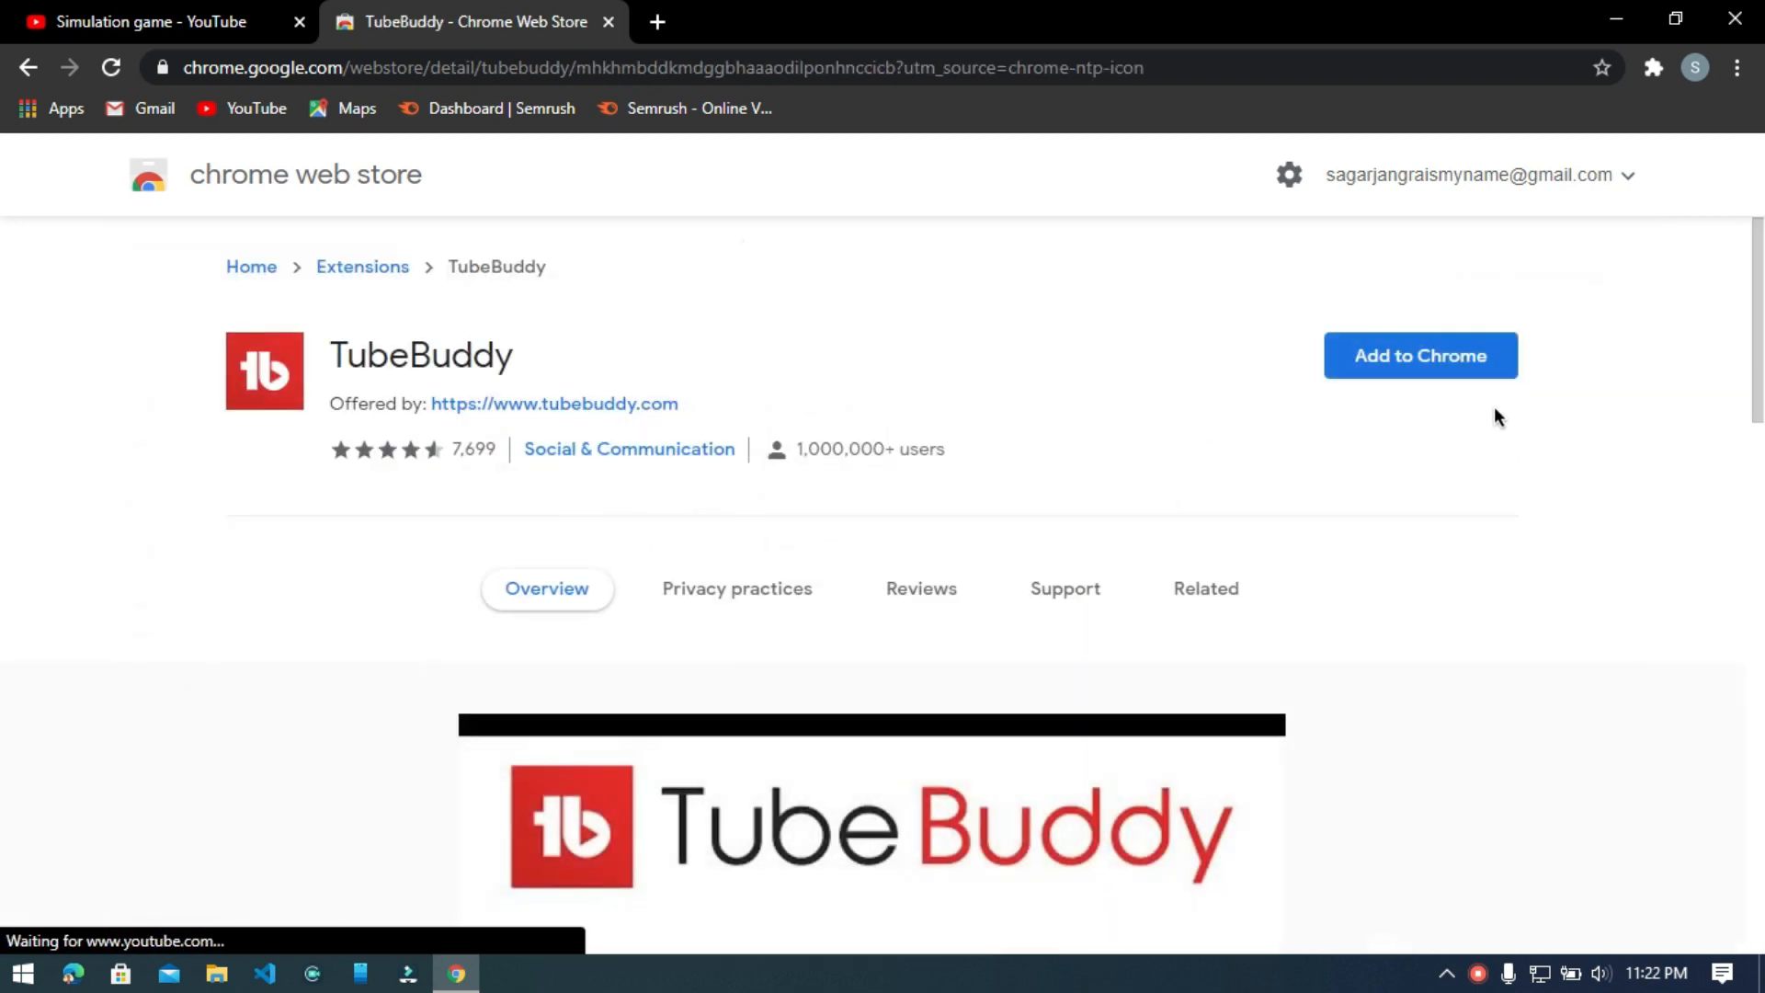
Add the TubeBuddy extension to Chrome and enlarge the store page to 125%.
{"action": "left_click", "coordinate": [1422, 358]}
{"action": "left_click", "coordinate": [907, 315]}
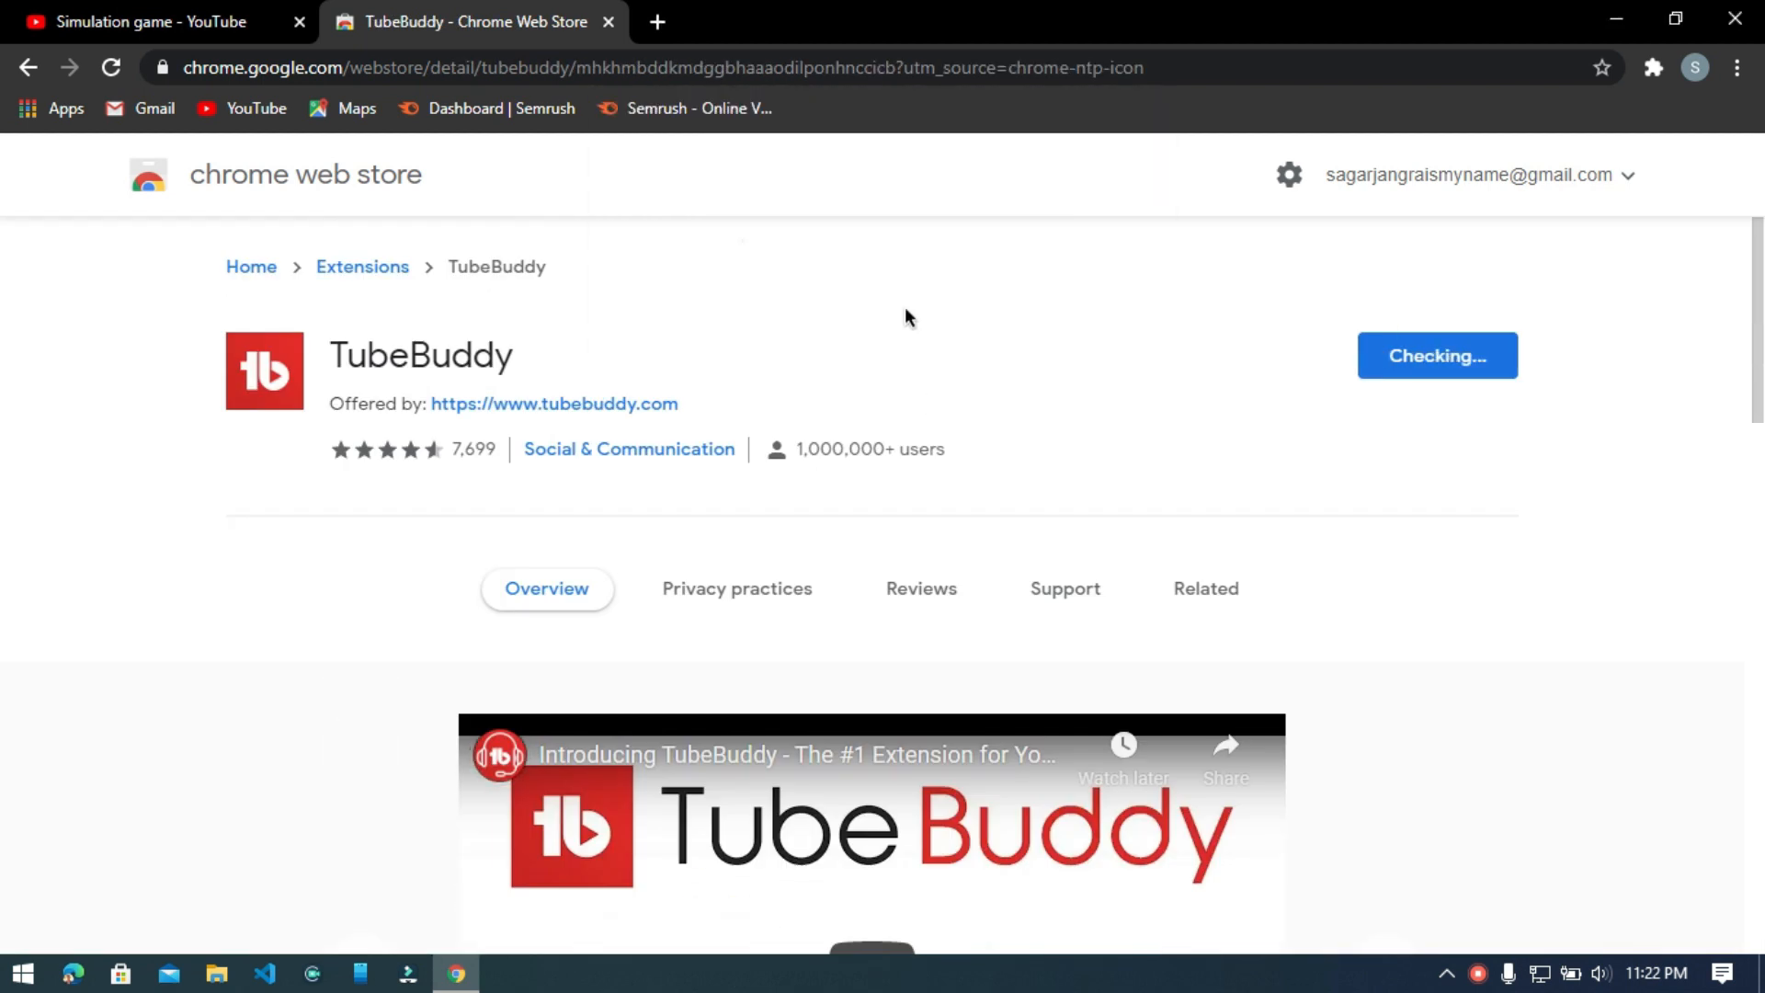
{"action": "key", "text": "ctrl+plus"}
{"action": "key", "text": "ctrl+plus"}
{"action": "key", "text": "ctrl+plus"}
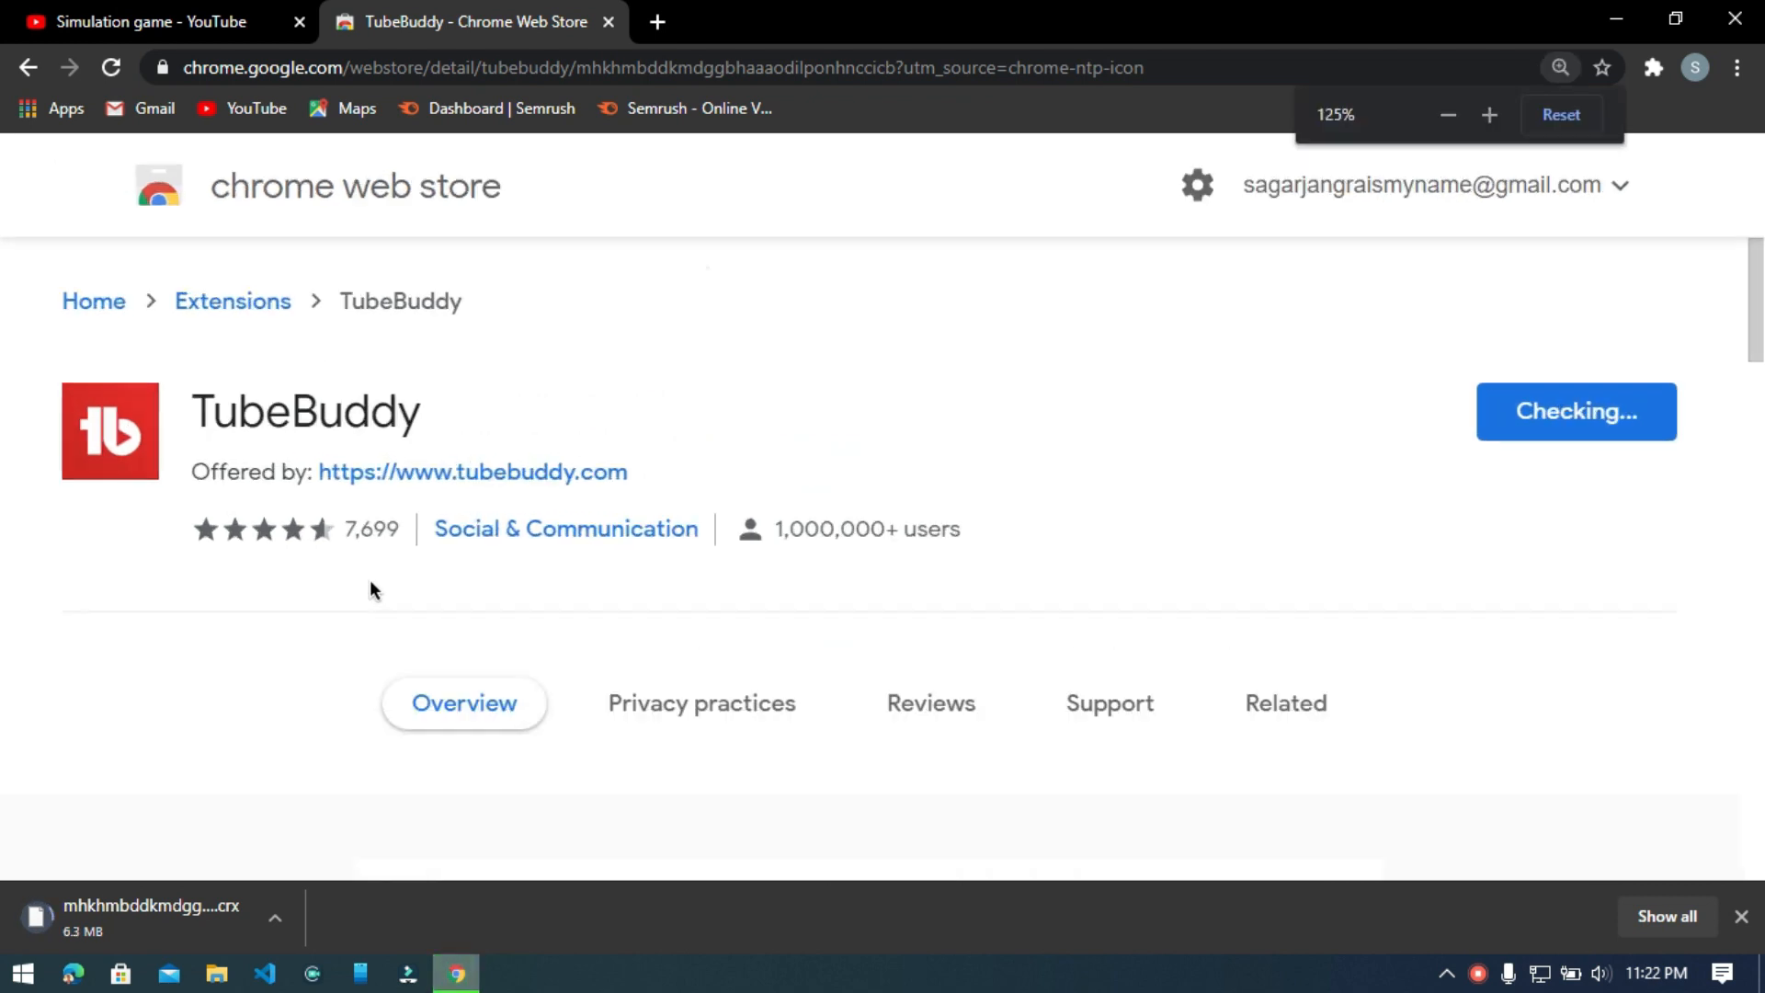
{"action": "key", "text": "ctrl+minus"}
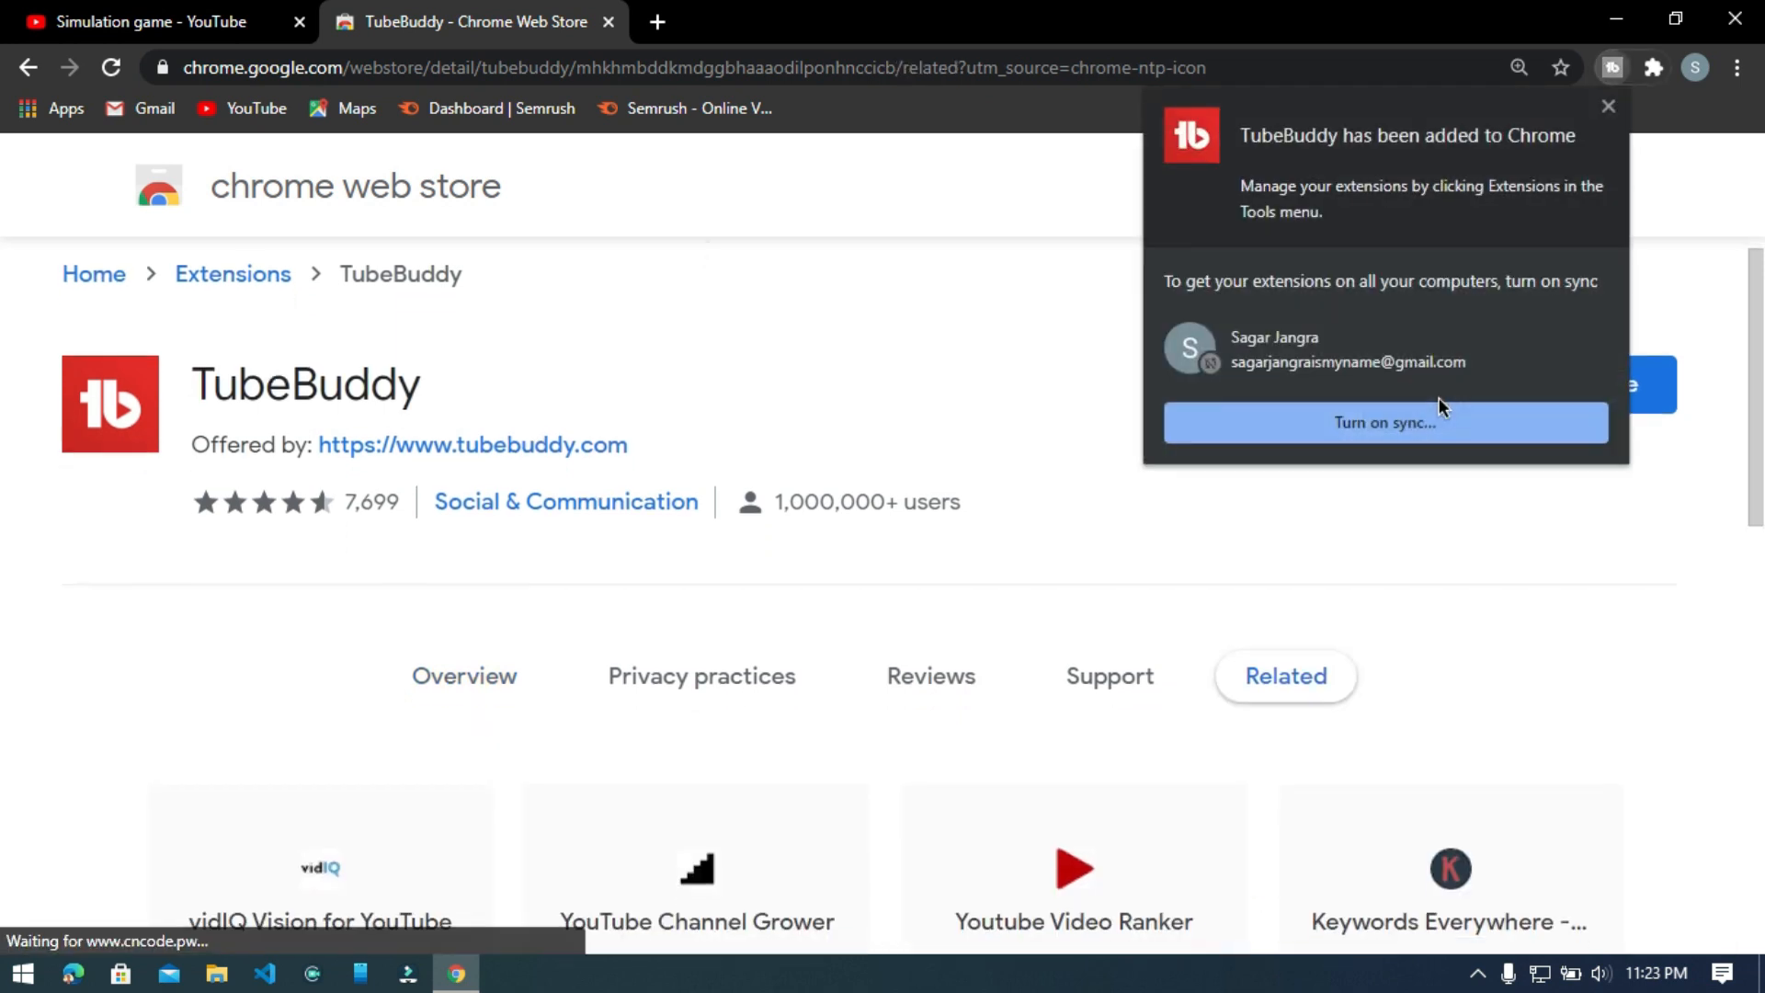
Accept turning on Chrome sync for the signed-in account and return to YouTube.
{"action": "left_click", "coordinate": [1367, 425]}
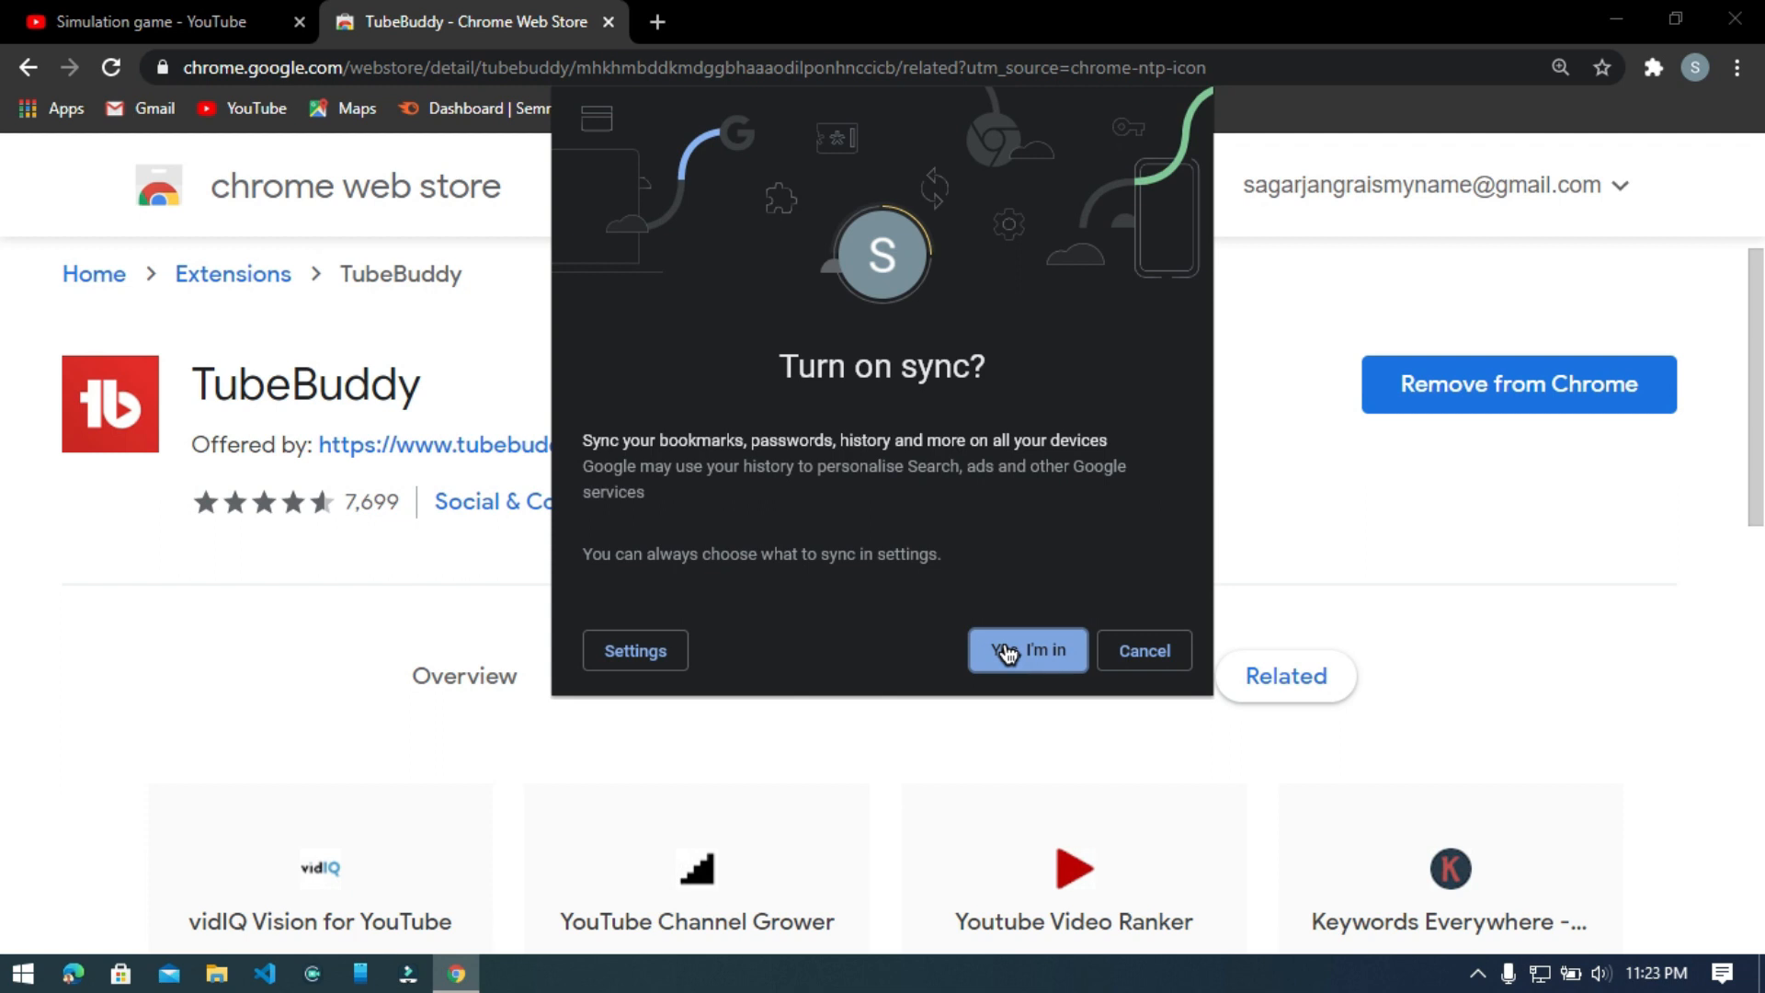
{"action": "left_click", "coordinate": [1009, 654]}
{"action": "left_click", "coordinate": [1736, 67]}
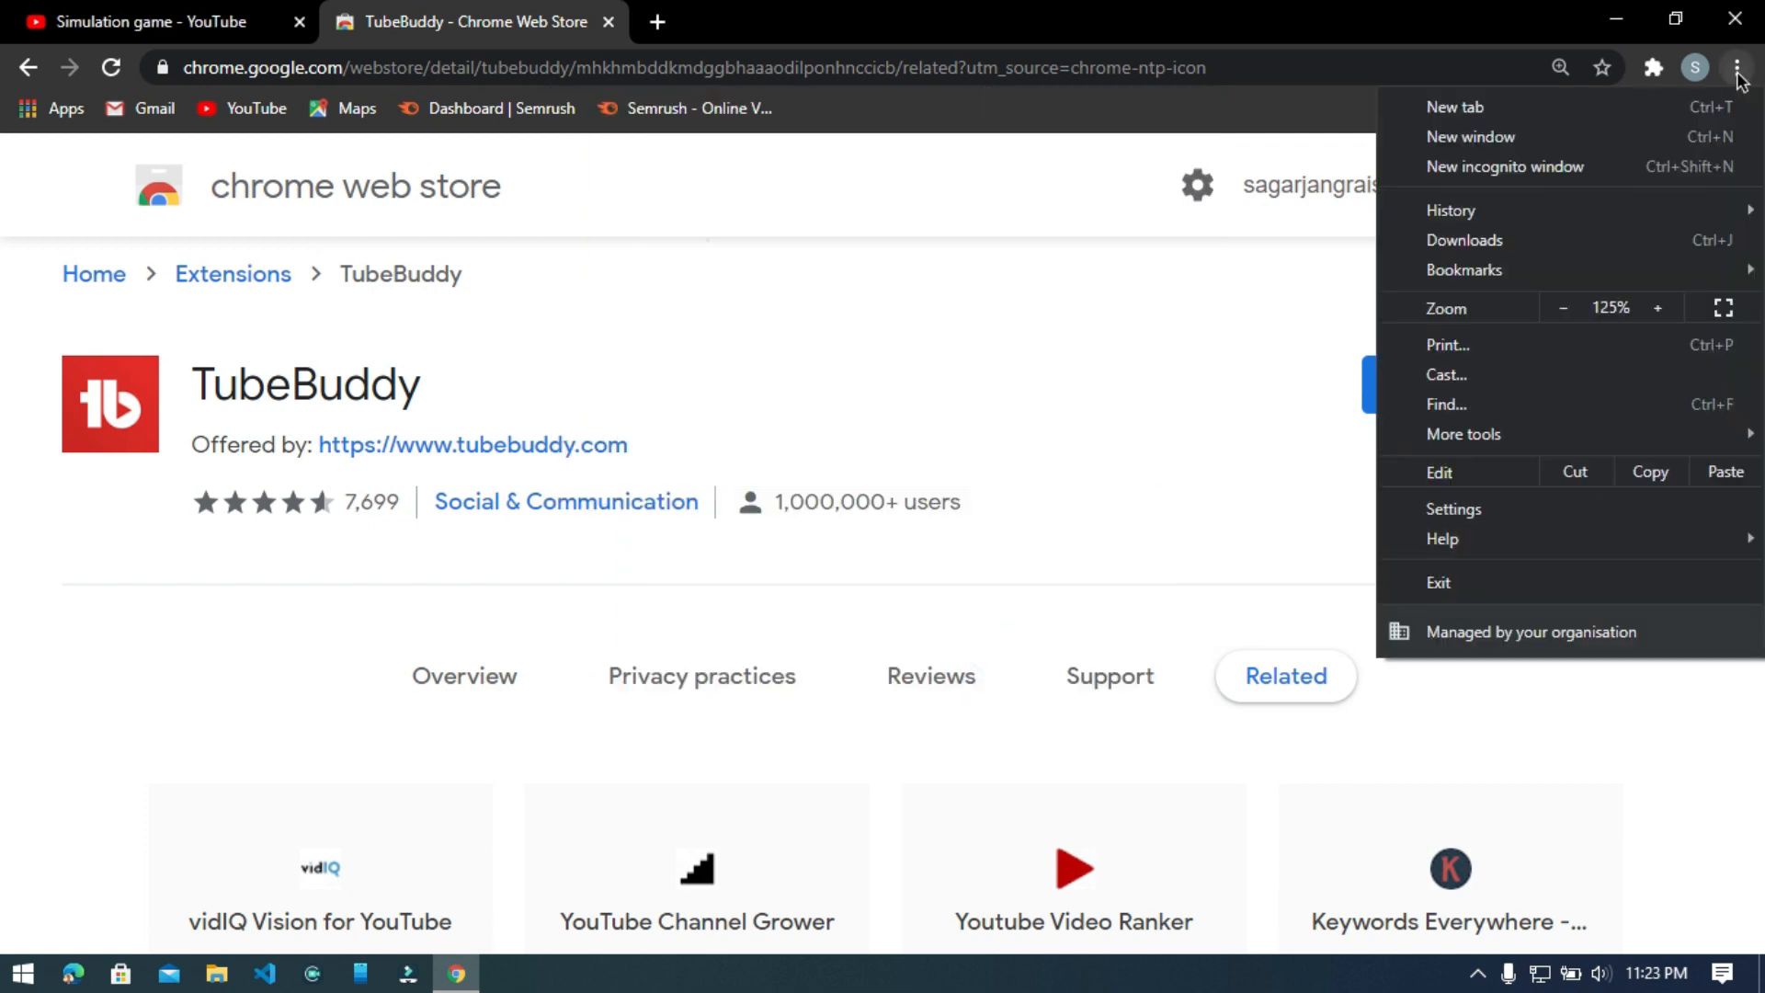
{"action": "left_click", "coordinate": [1662, 66]}
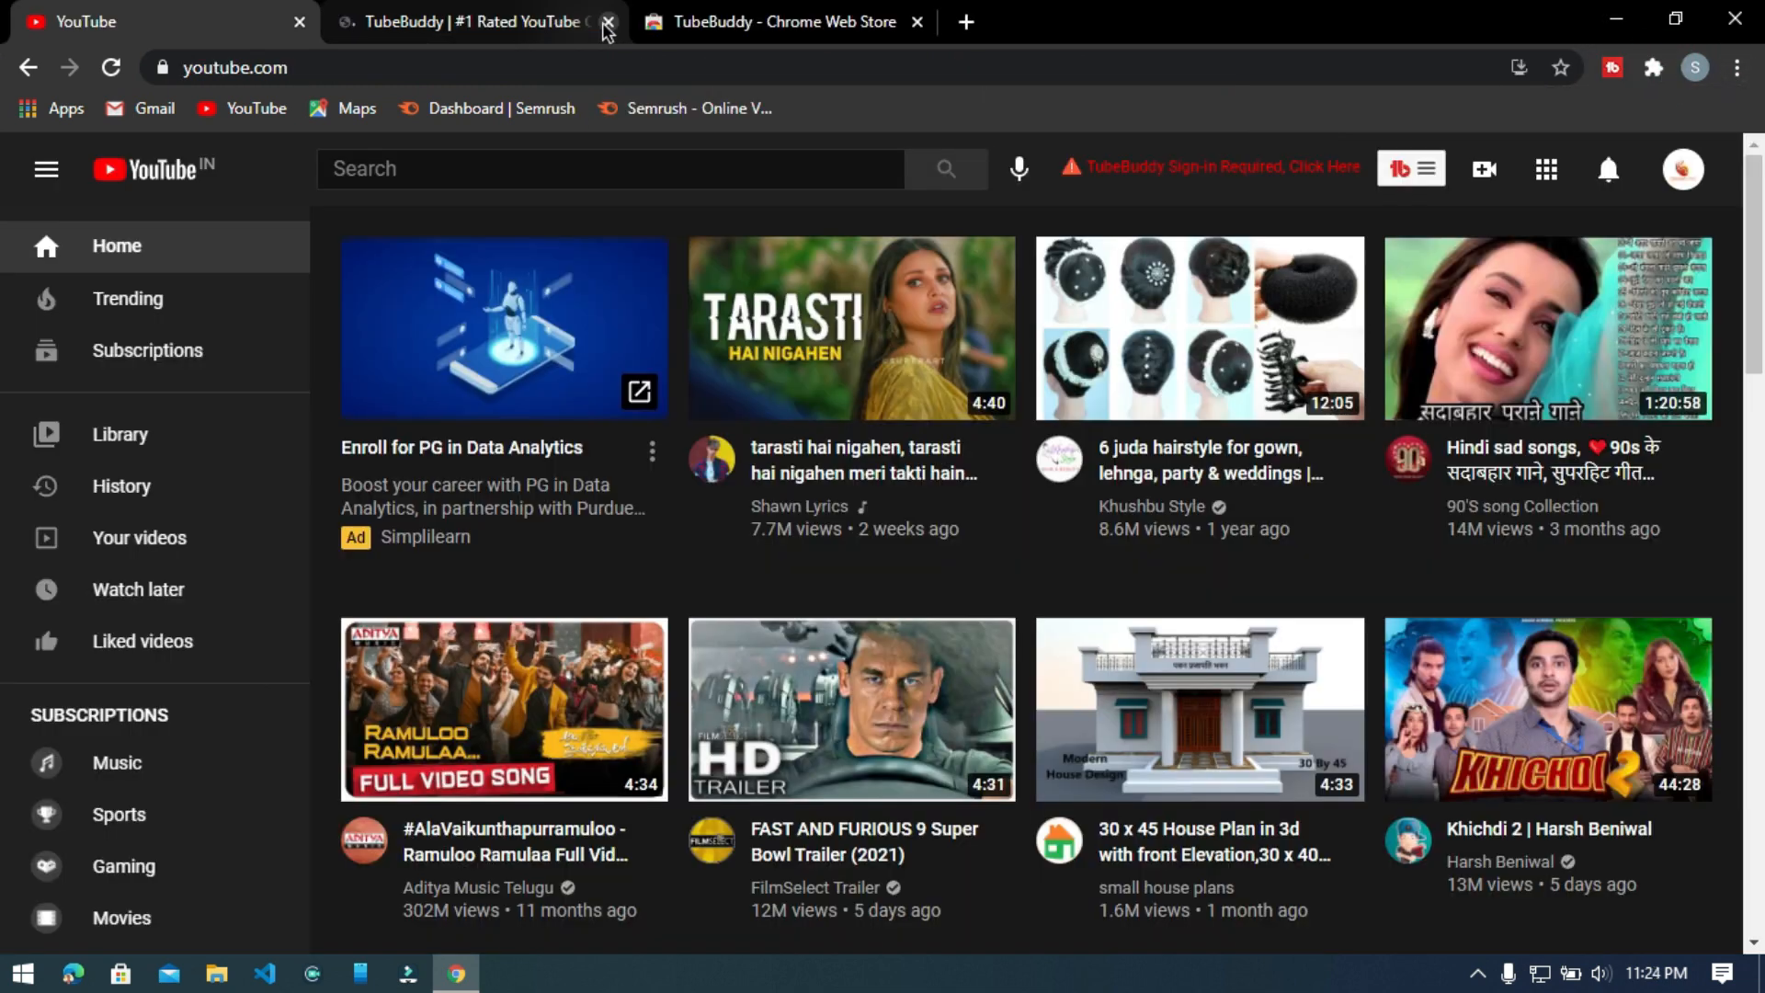
{"action": "left_click", "coordinate": [607, 26]}
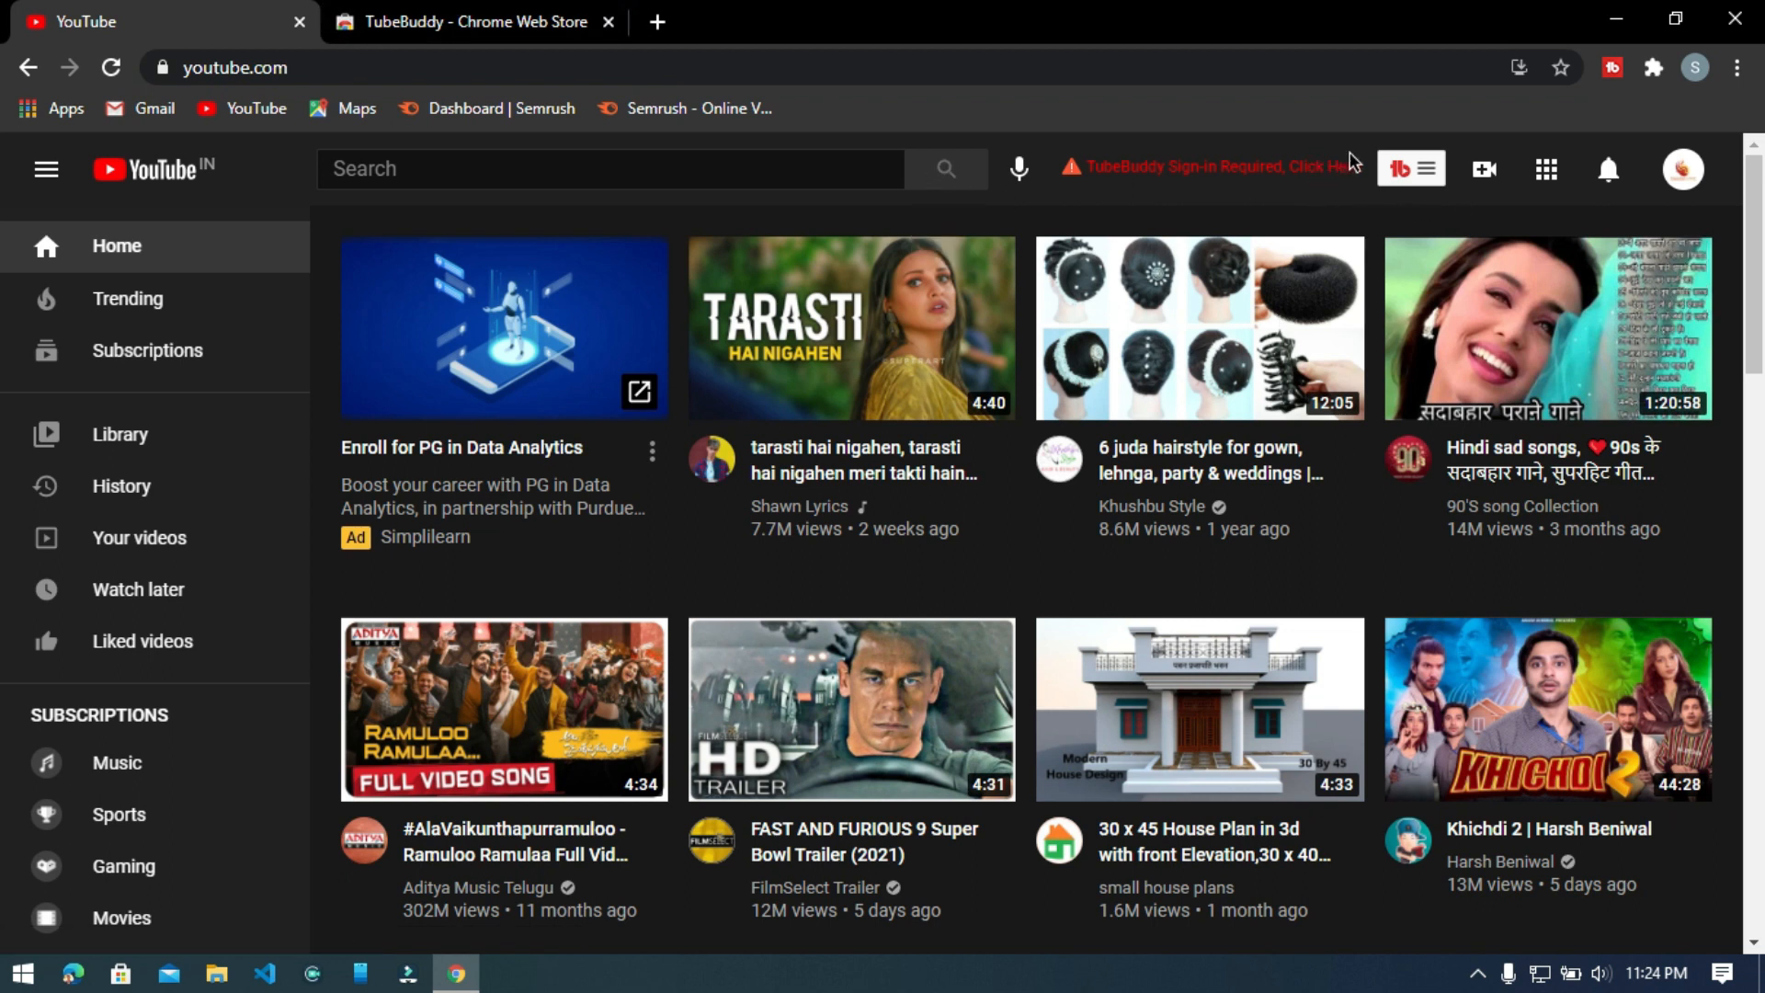
Open TubeBuddy on YouTube, agree to its privacy policy and terms, and start signing in with YouTube.
{"action": "left_click", "coordinate": [1411, 171]}
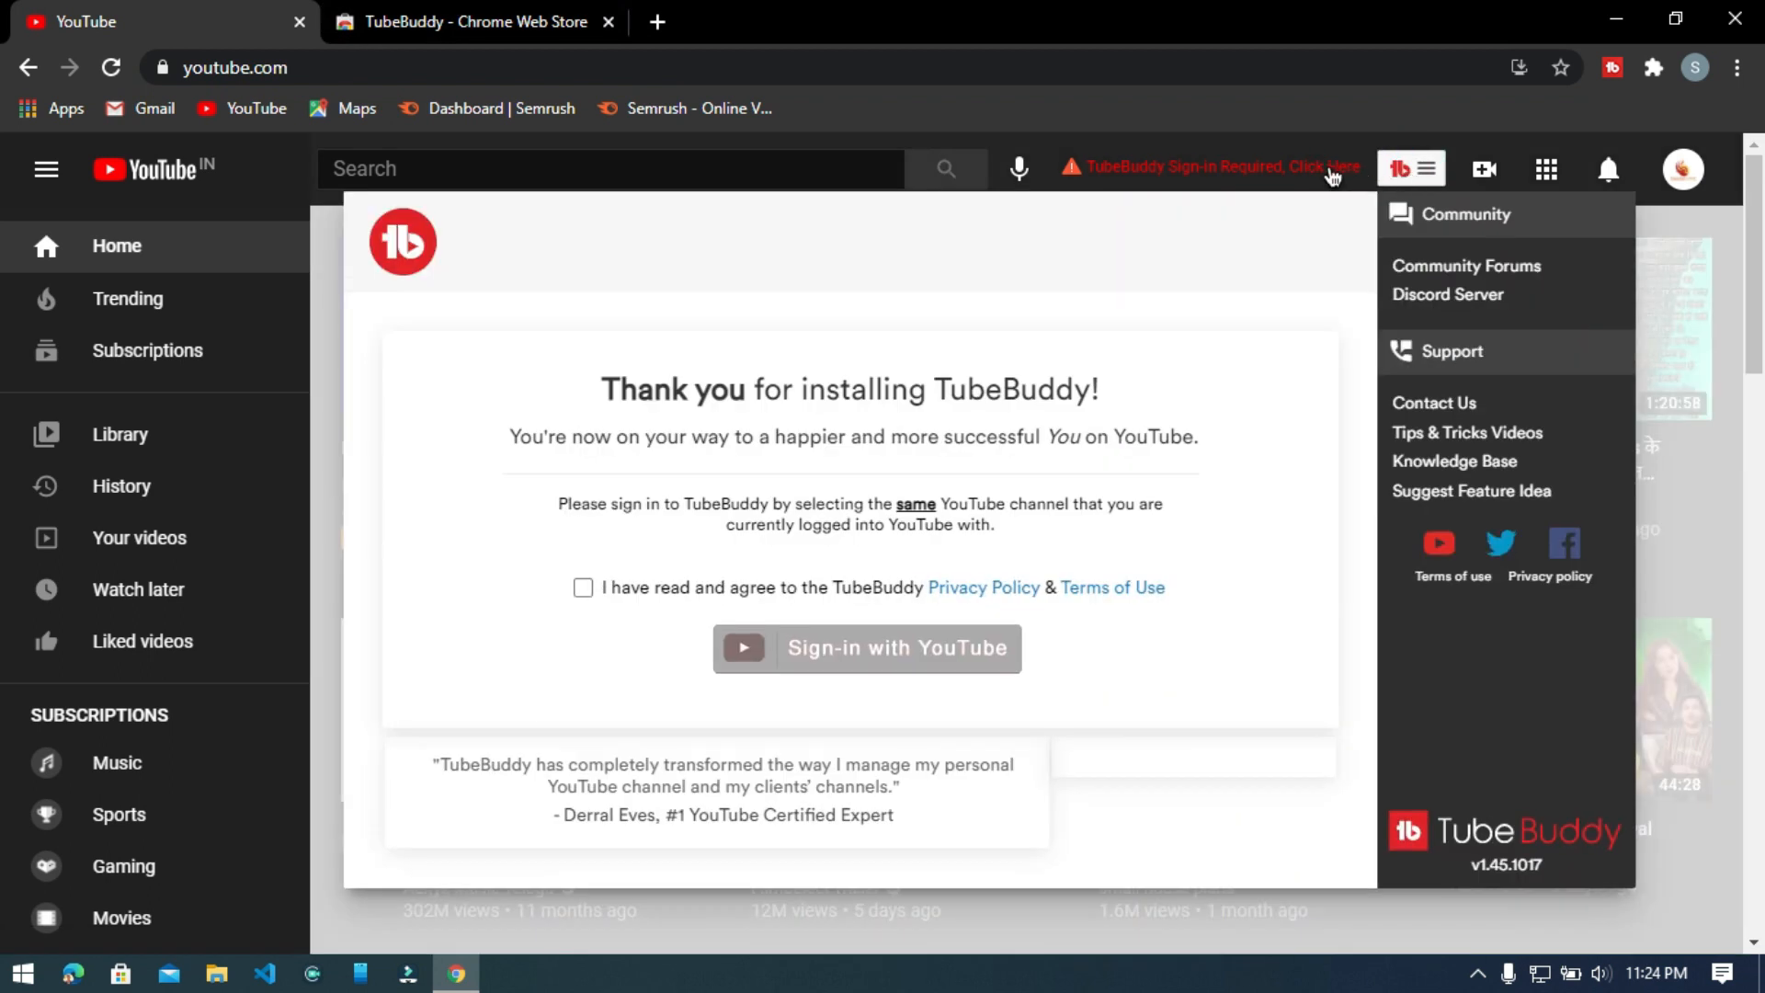
{"action": "left_click", "coordinate": [584, 589]}
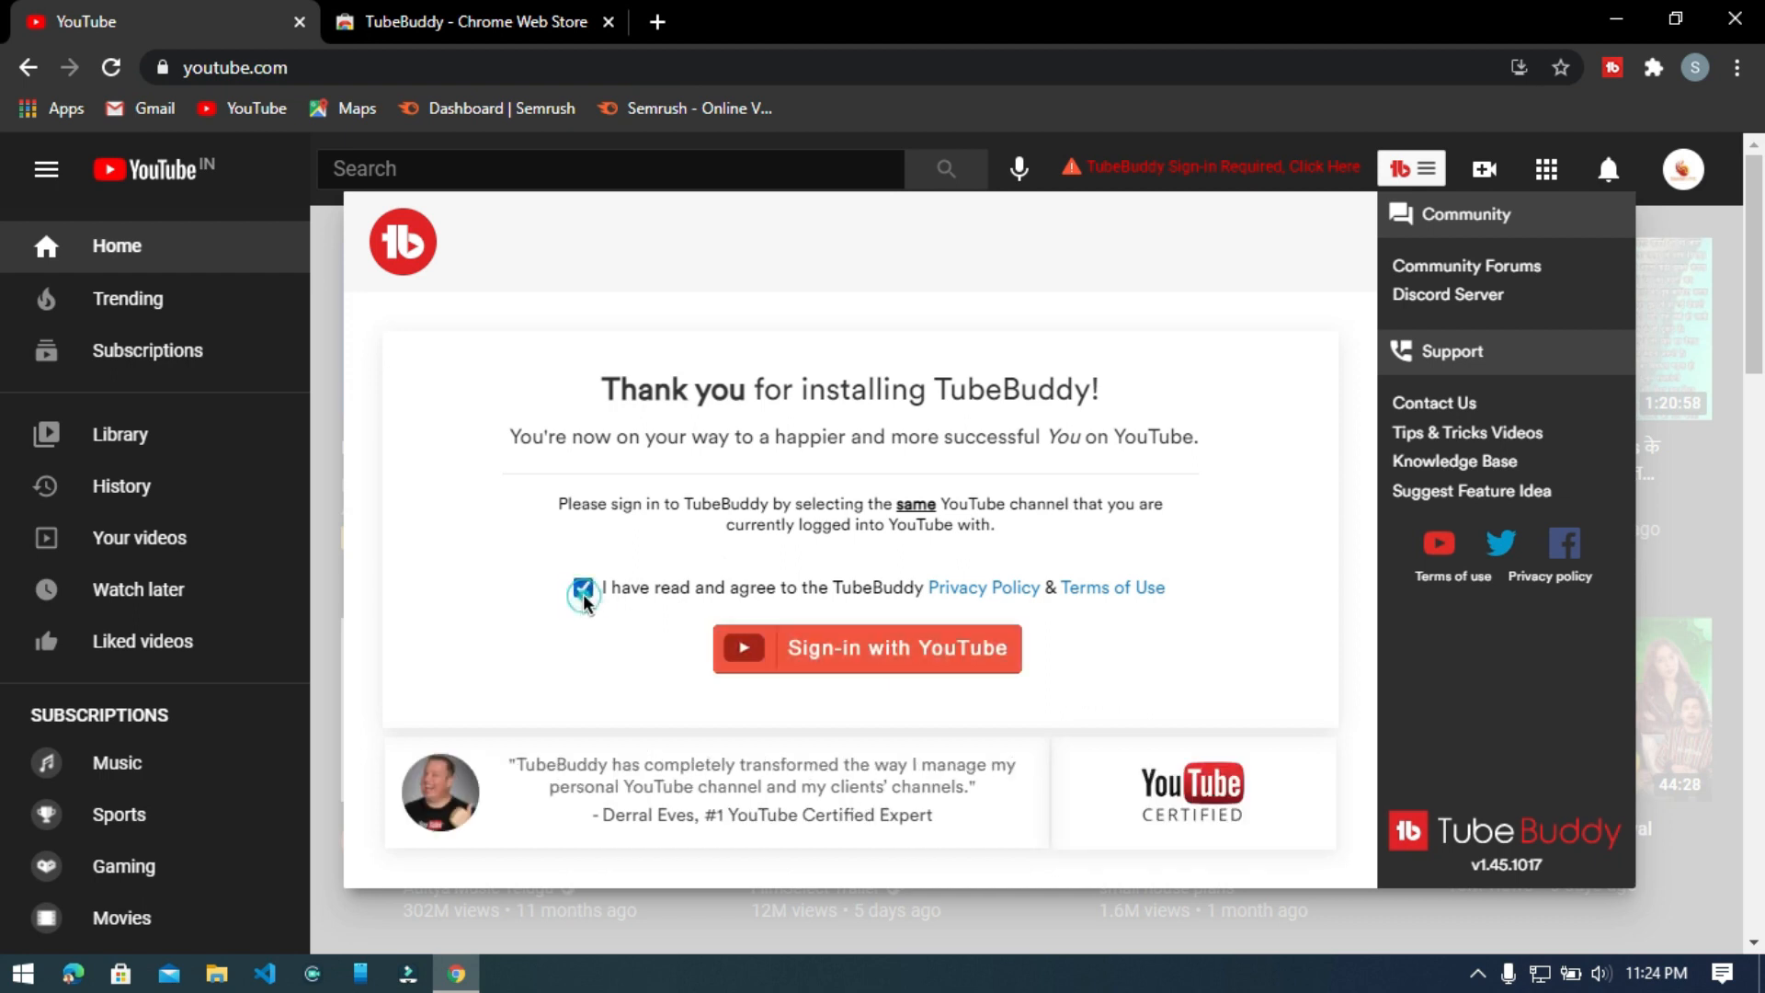
{"action": "left_click", "coordinate": [773, 654]}
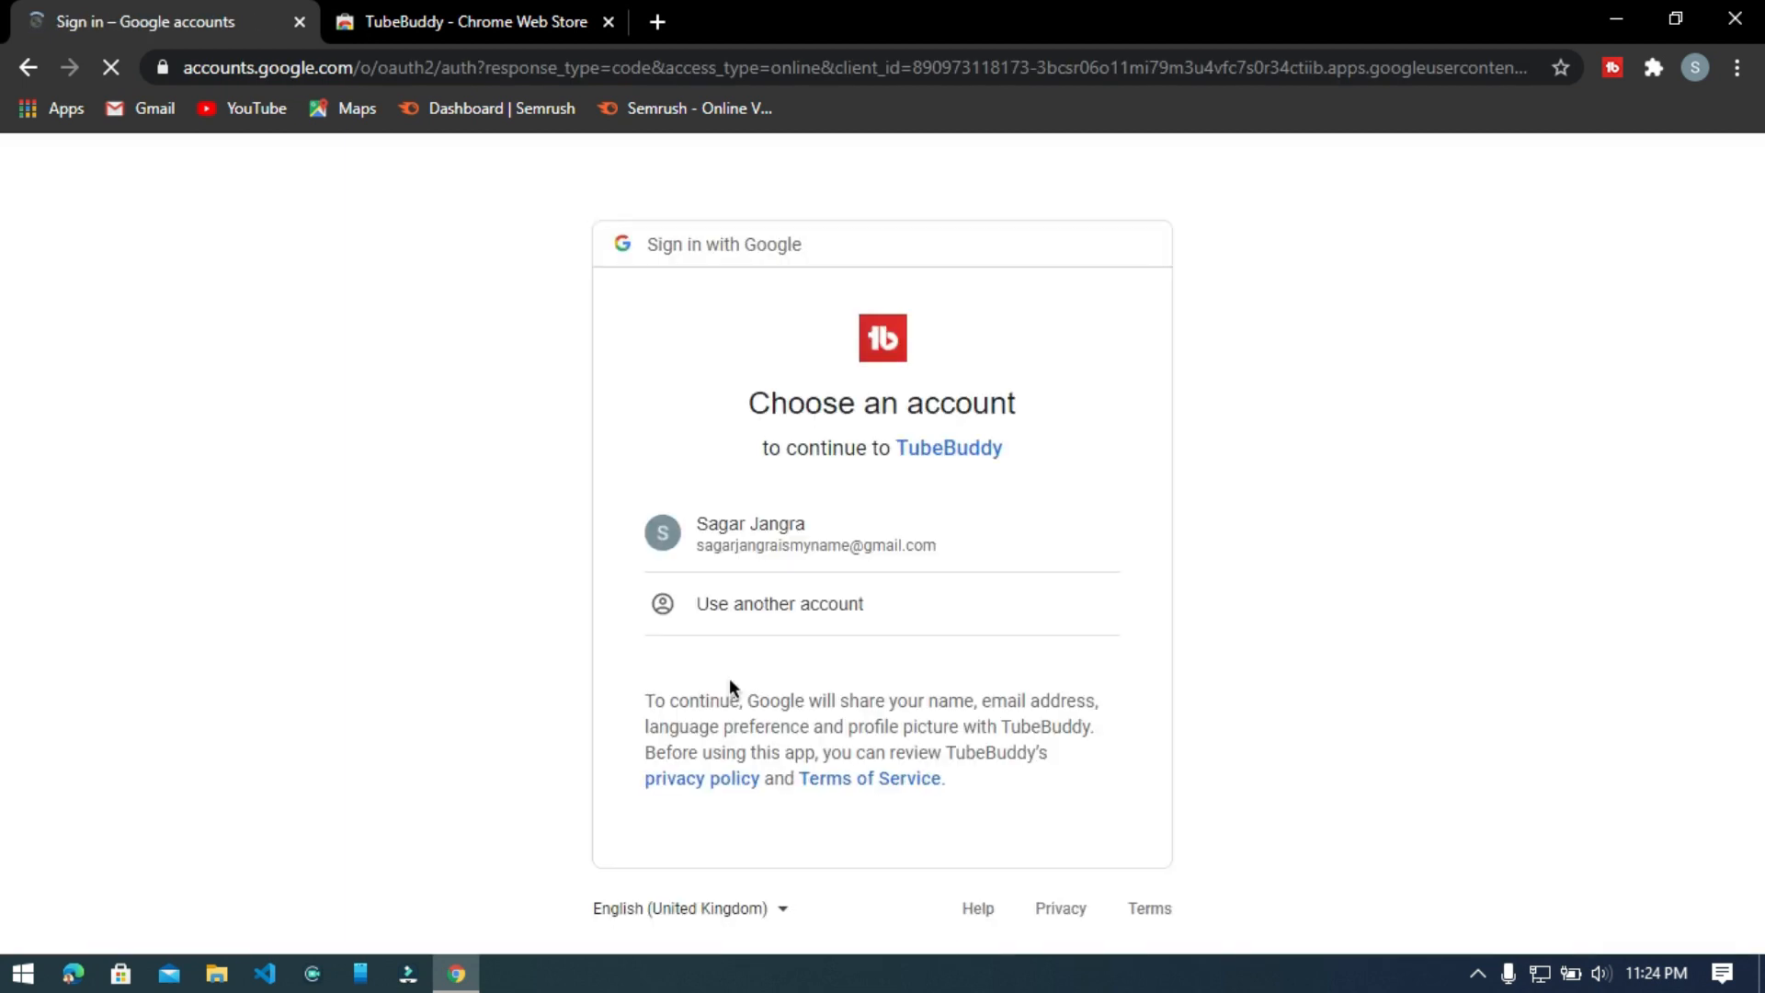
Grant TubeBuddy access to the Simulation game brand account and briefly check its YouTube menu.
{"action": "left_click", "coordinate": [732, 538]}
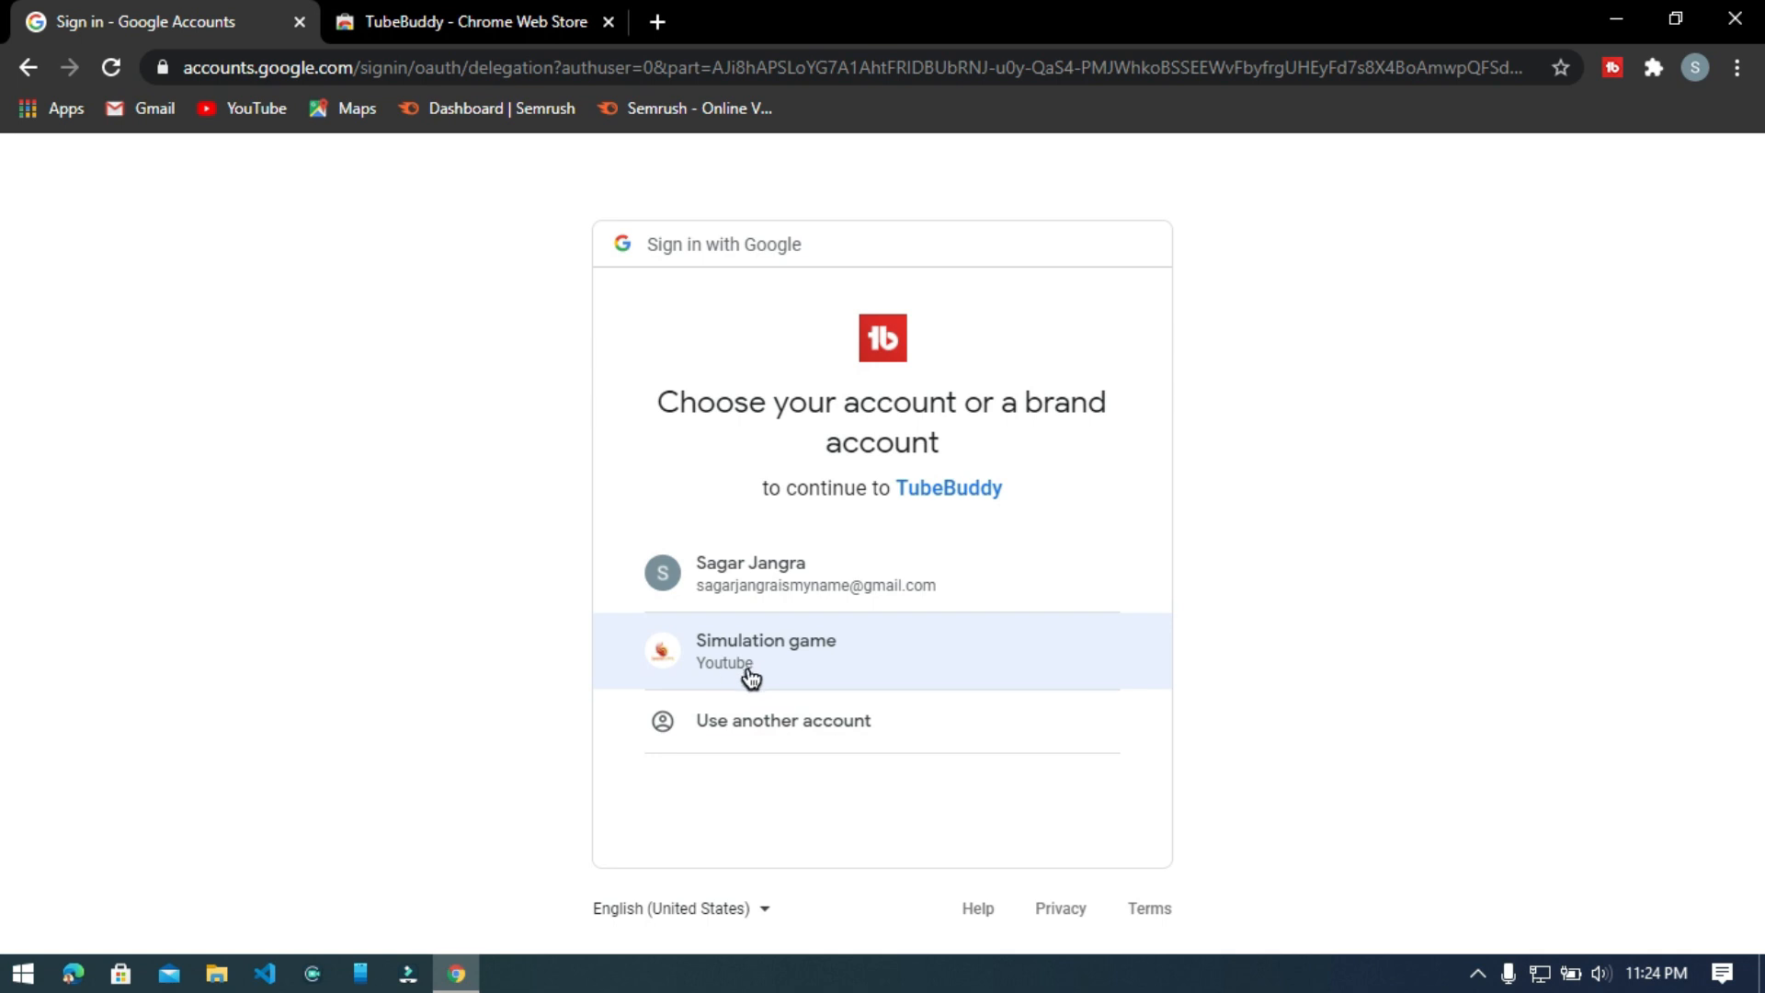
{"action": "left_click", "coordinate": [746, 671]}
{"action": "scroll", "coordinate": [749, 653], "scroll_direction": "down", "scroll_amount": 4}
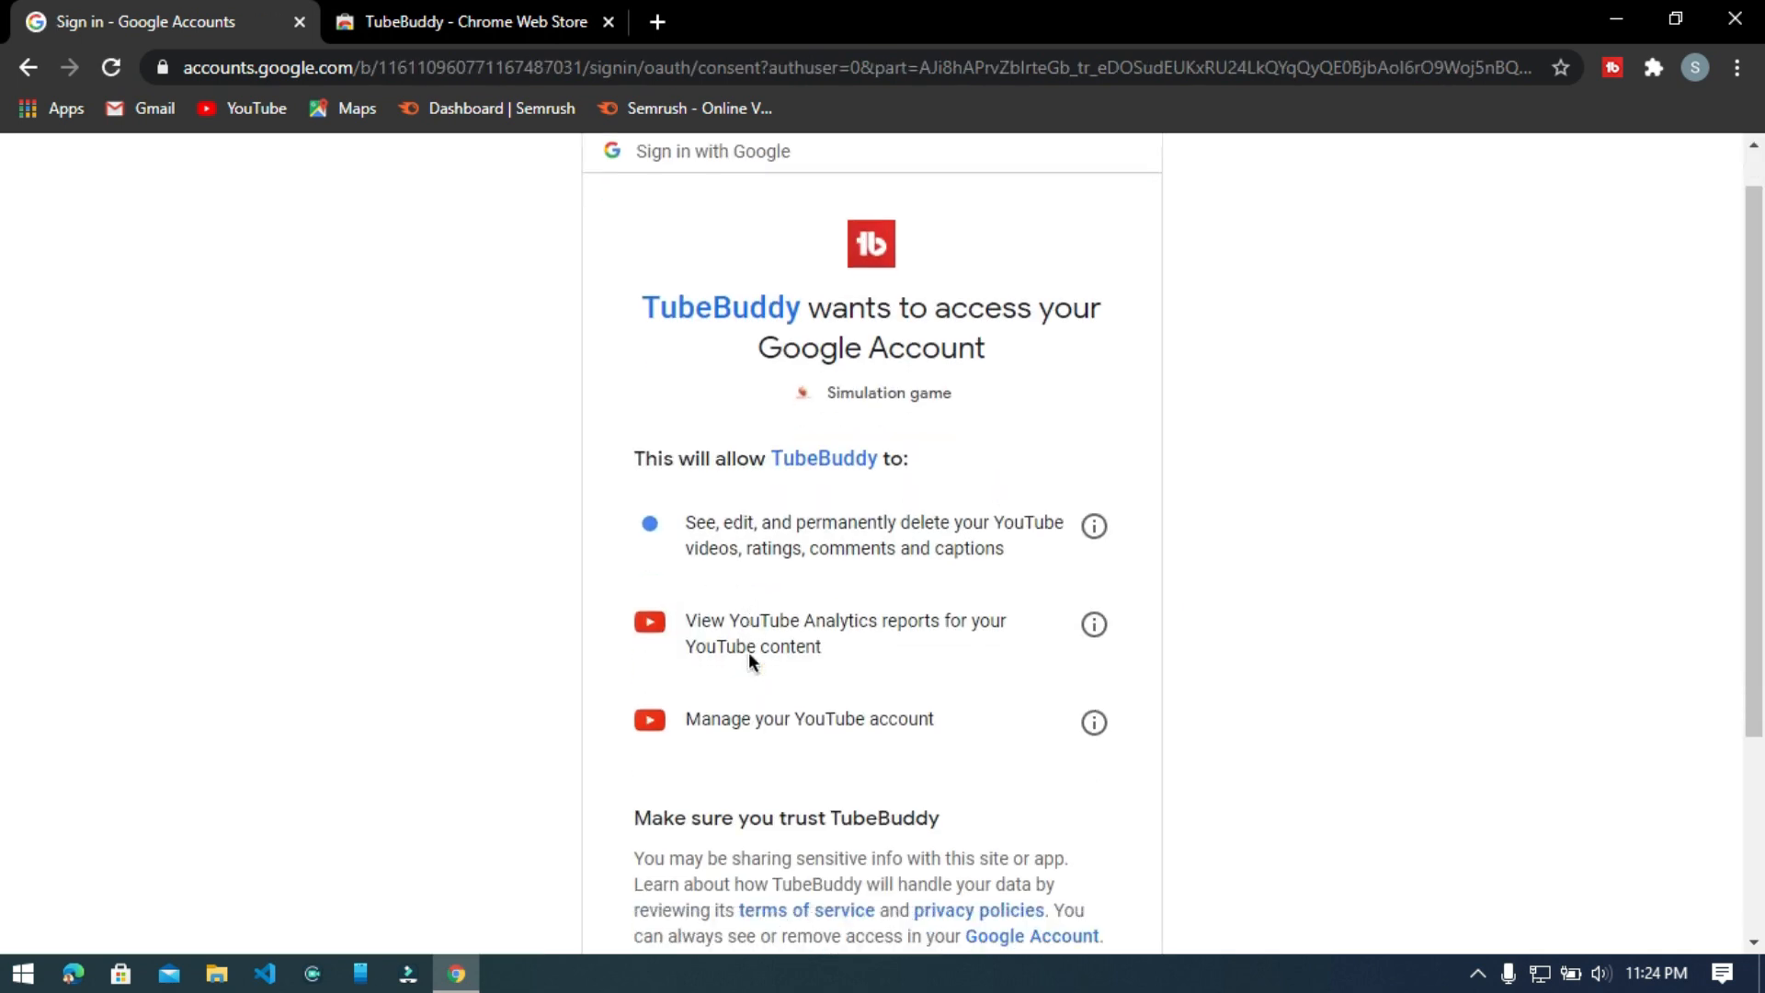
{"action": "left_click", "coordinate": [1055, 766]}
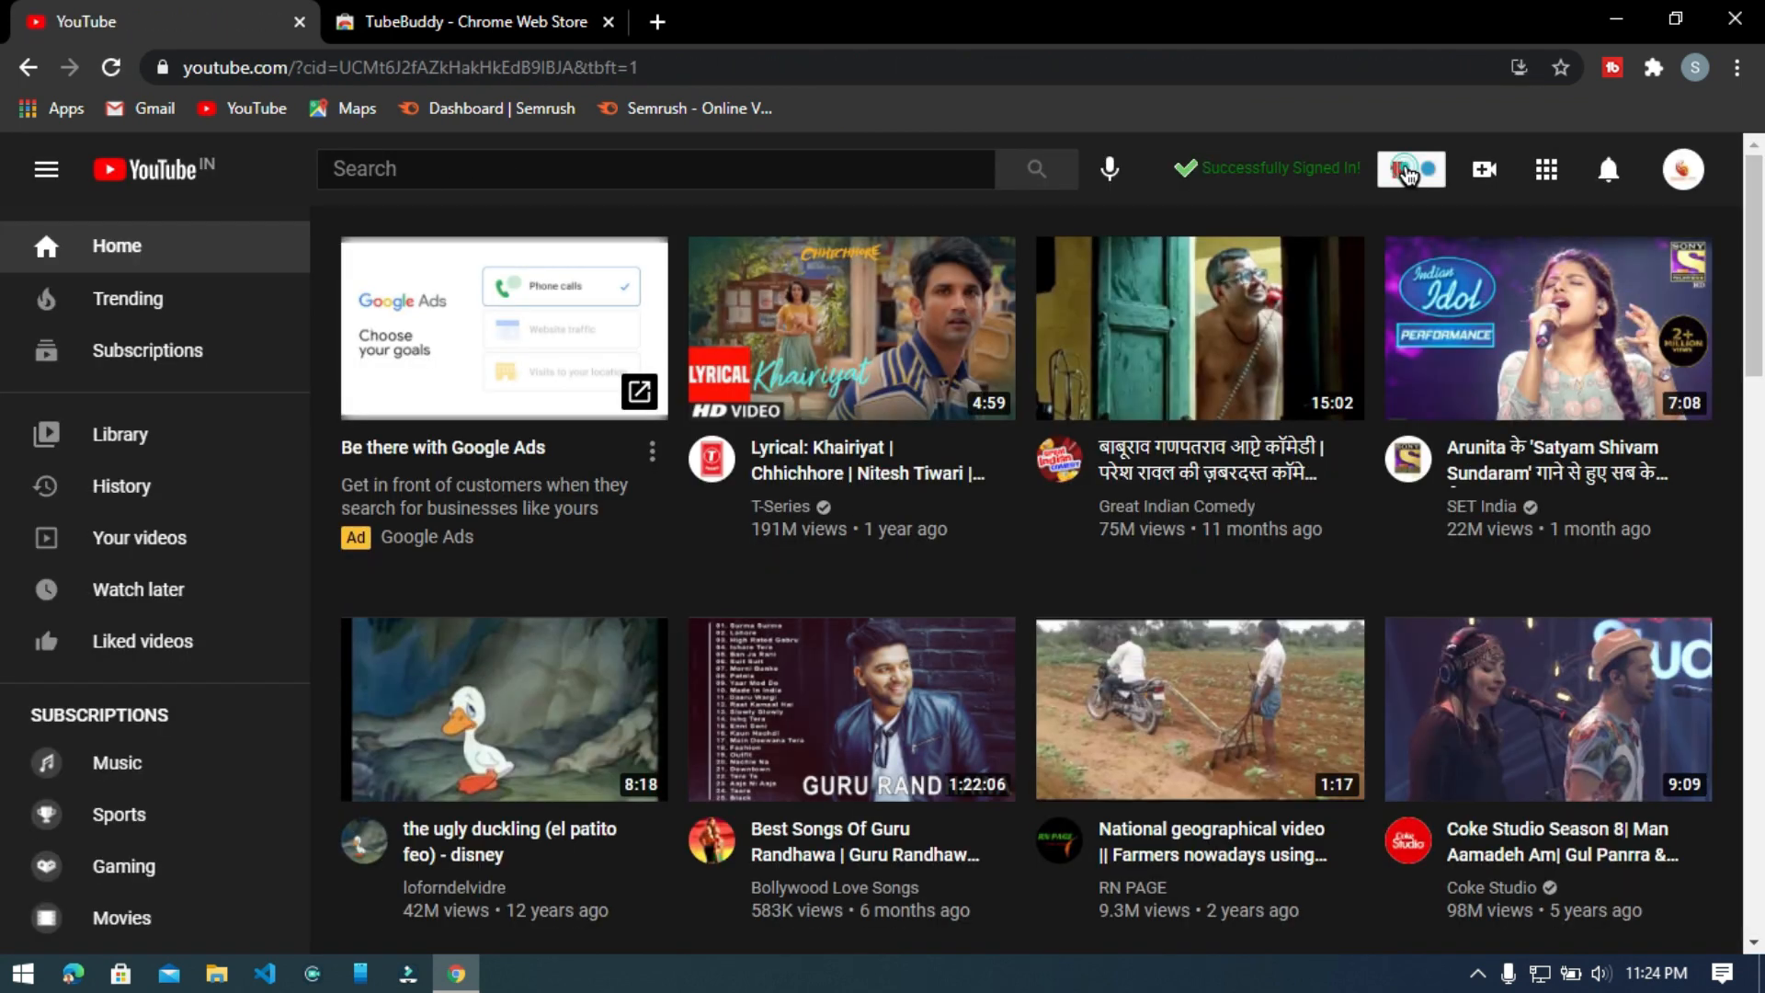
{"action": "left_click", "coordinate": [1407, 173]}
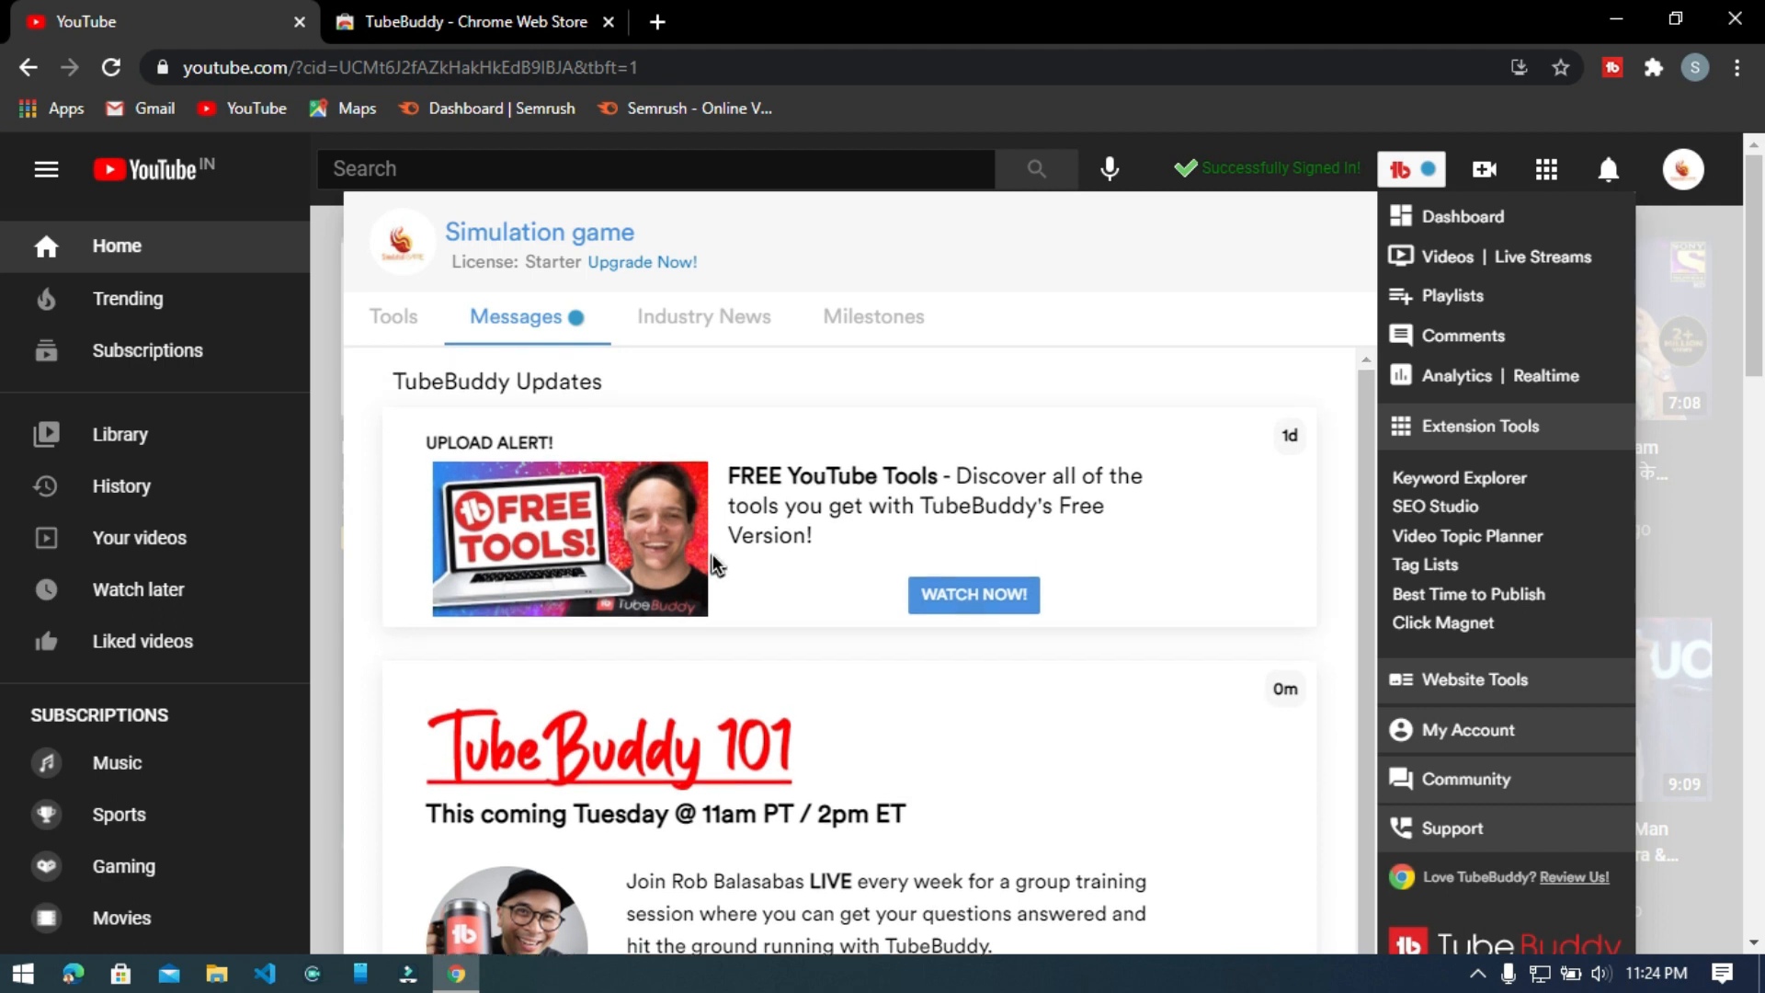
{"action": "left_click", "coordinate": [1429, 174]}
Enlarge the YouTube page and search for "best games for android".
{"action": "left_click", "coordinate": [694, 166]}
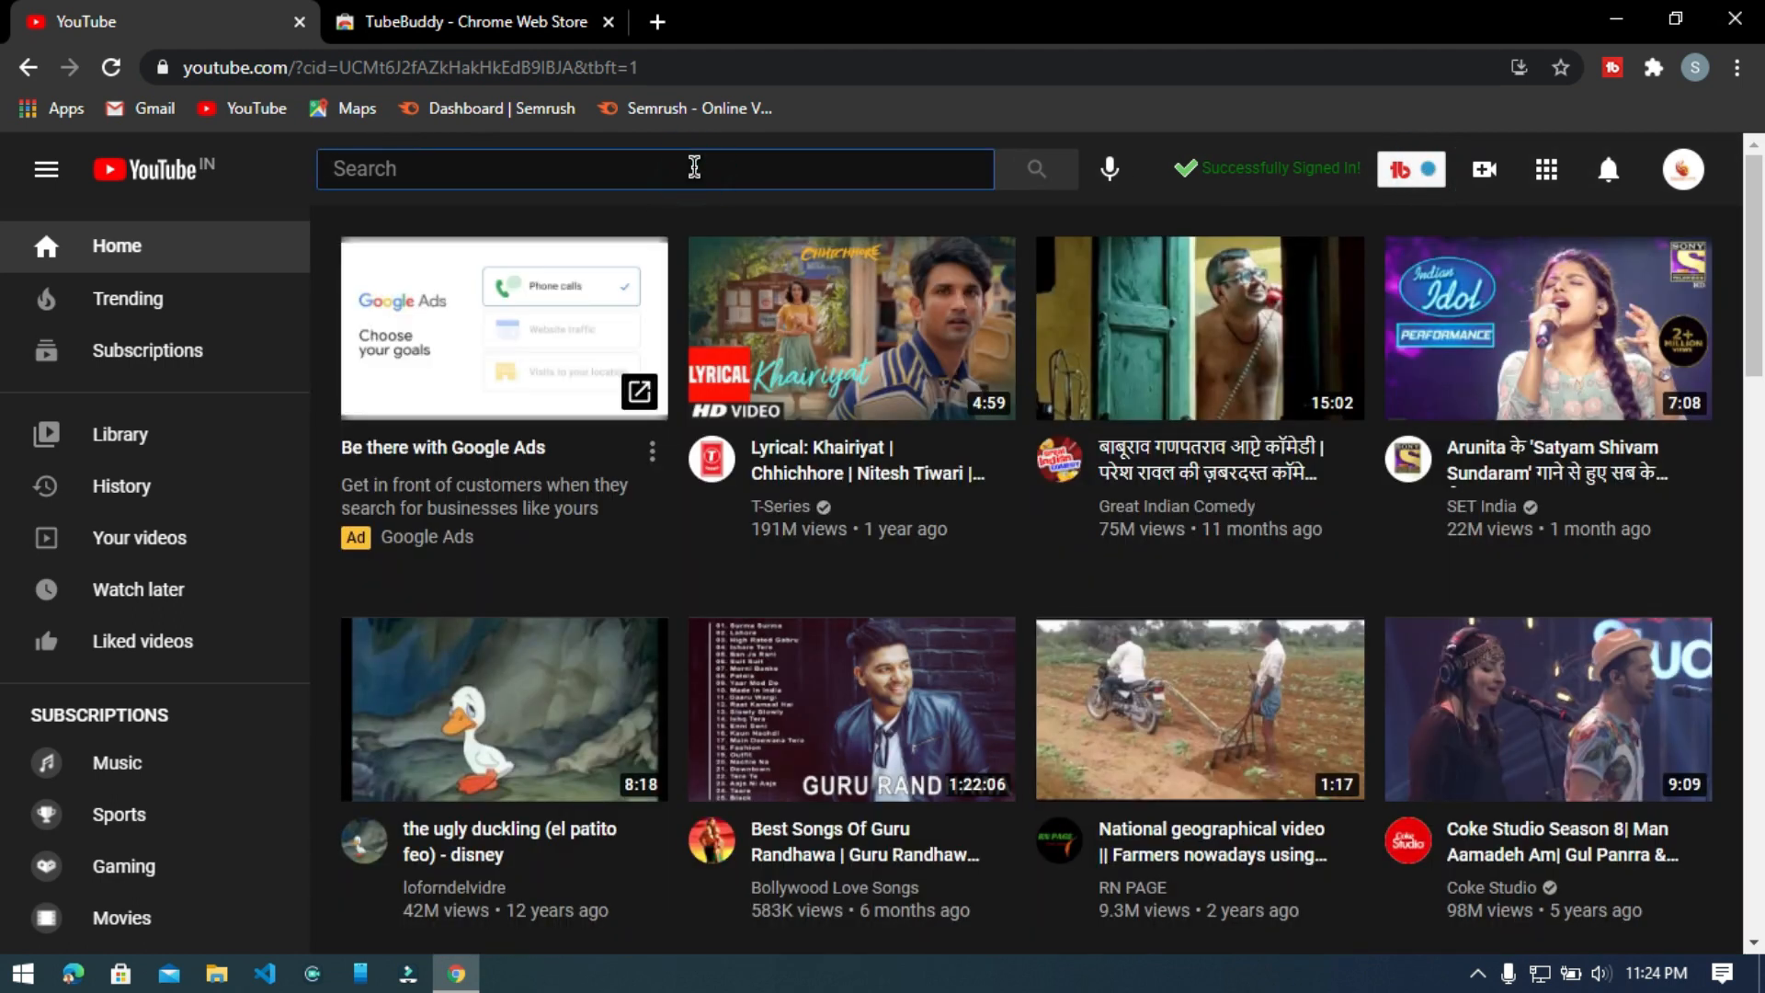
{"action": "key", "text": "ctrl+plus"}
{"action": "key", "text": "ctrl+plus"}
{"action": "type", "text": "best"}
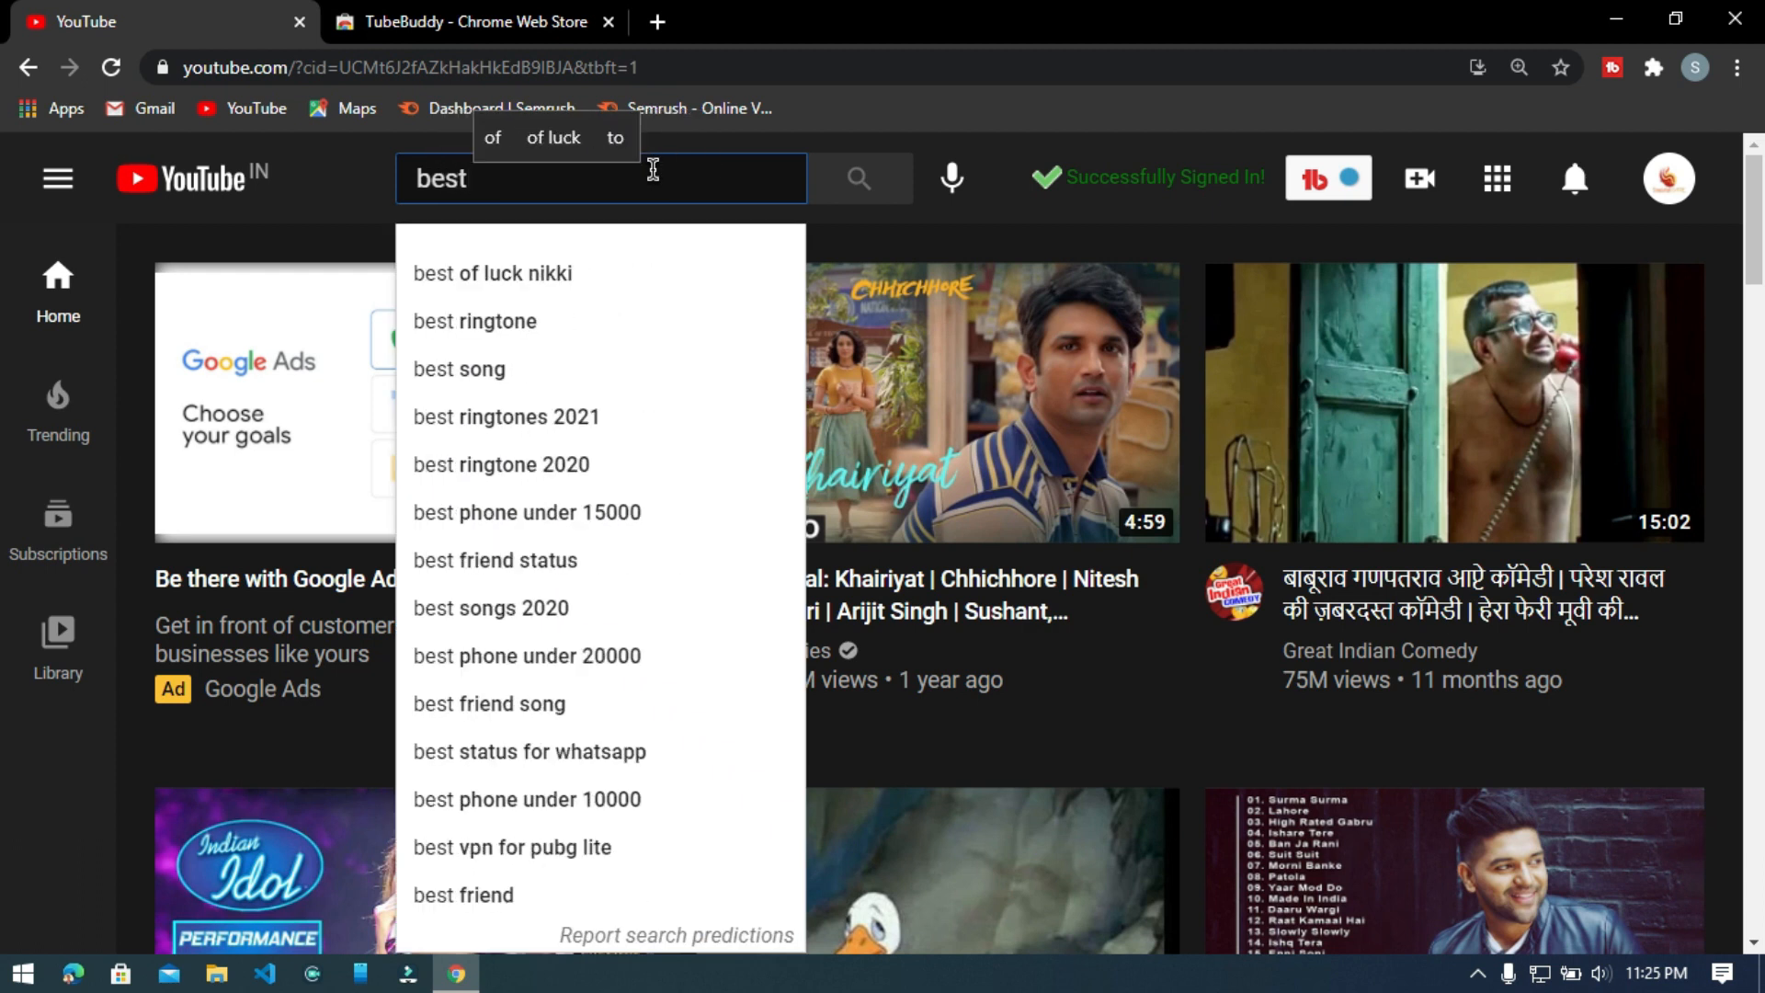
{"action": "type", "text": " game"}
{"action": "left_click", "coordinate": [650, 274]}
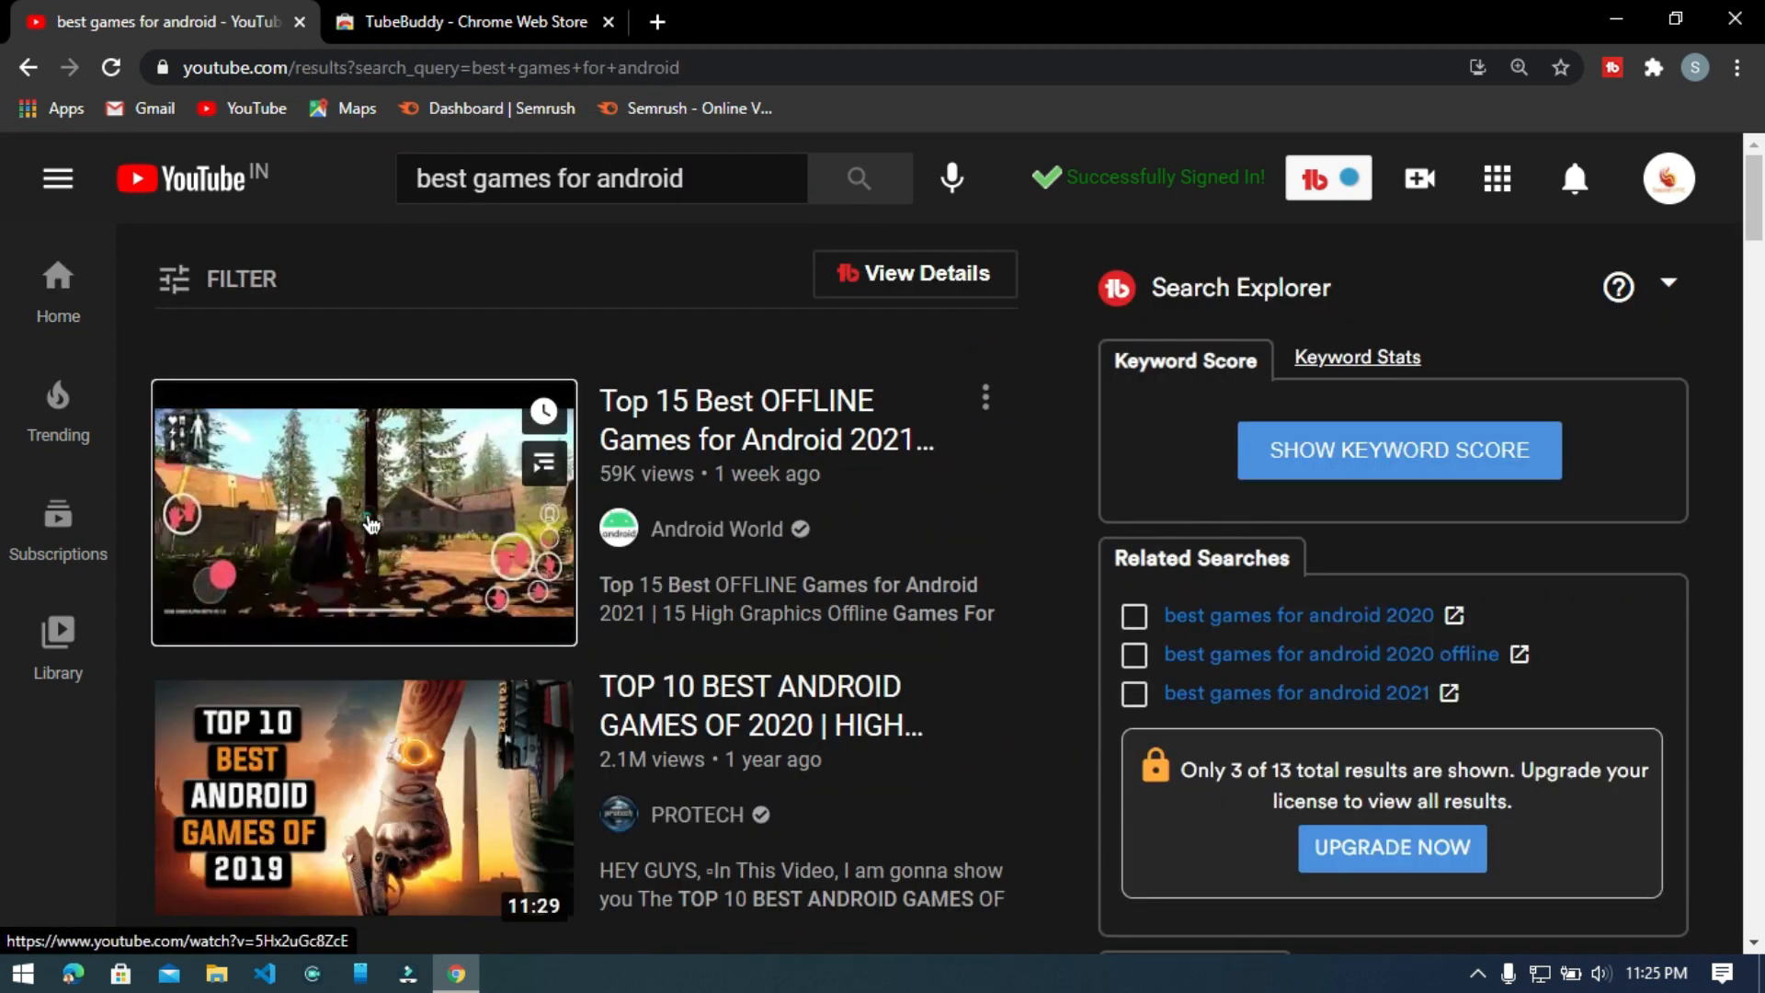
Open the "Top 15 Best OFFLINE Games for Android 2021" video, pause playback and examine TubeBuddy's Videolytics summary and SEO statistics.
{"action": "left_click", "coordinate": [371, 524]}
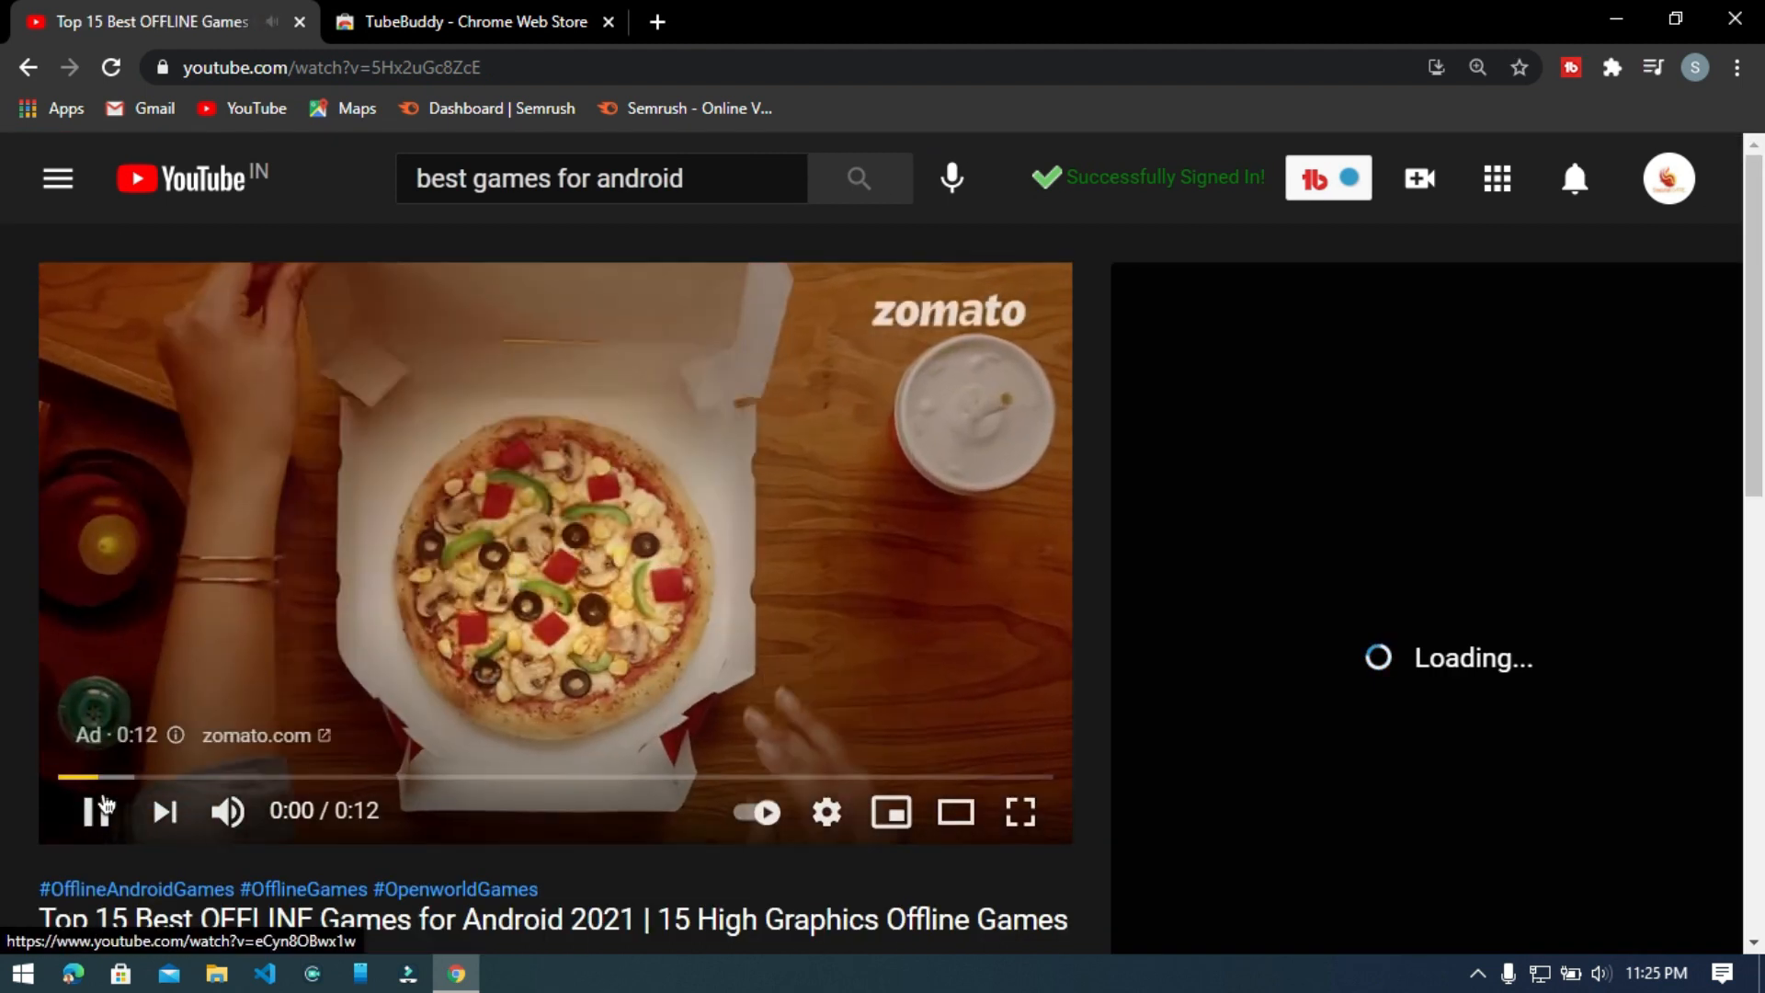
{"action": "left_click", "coordinate": [104, 806]}
{"action": "left_click_drag", "start_coordinate": [1760, 250], "coordinate": [1763, 262]}
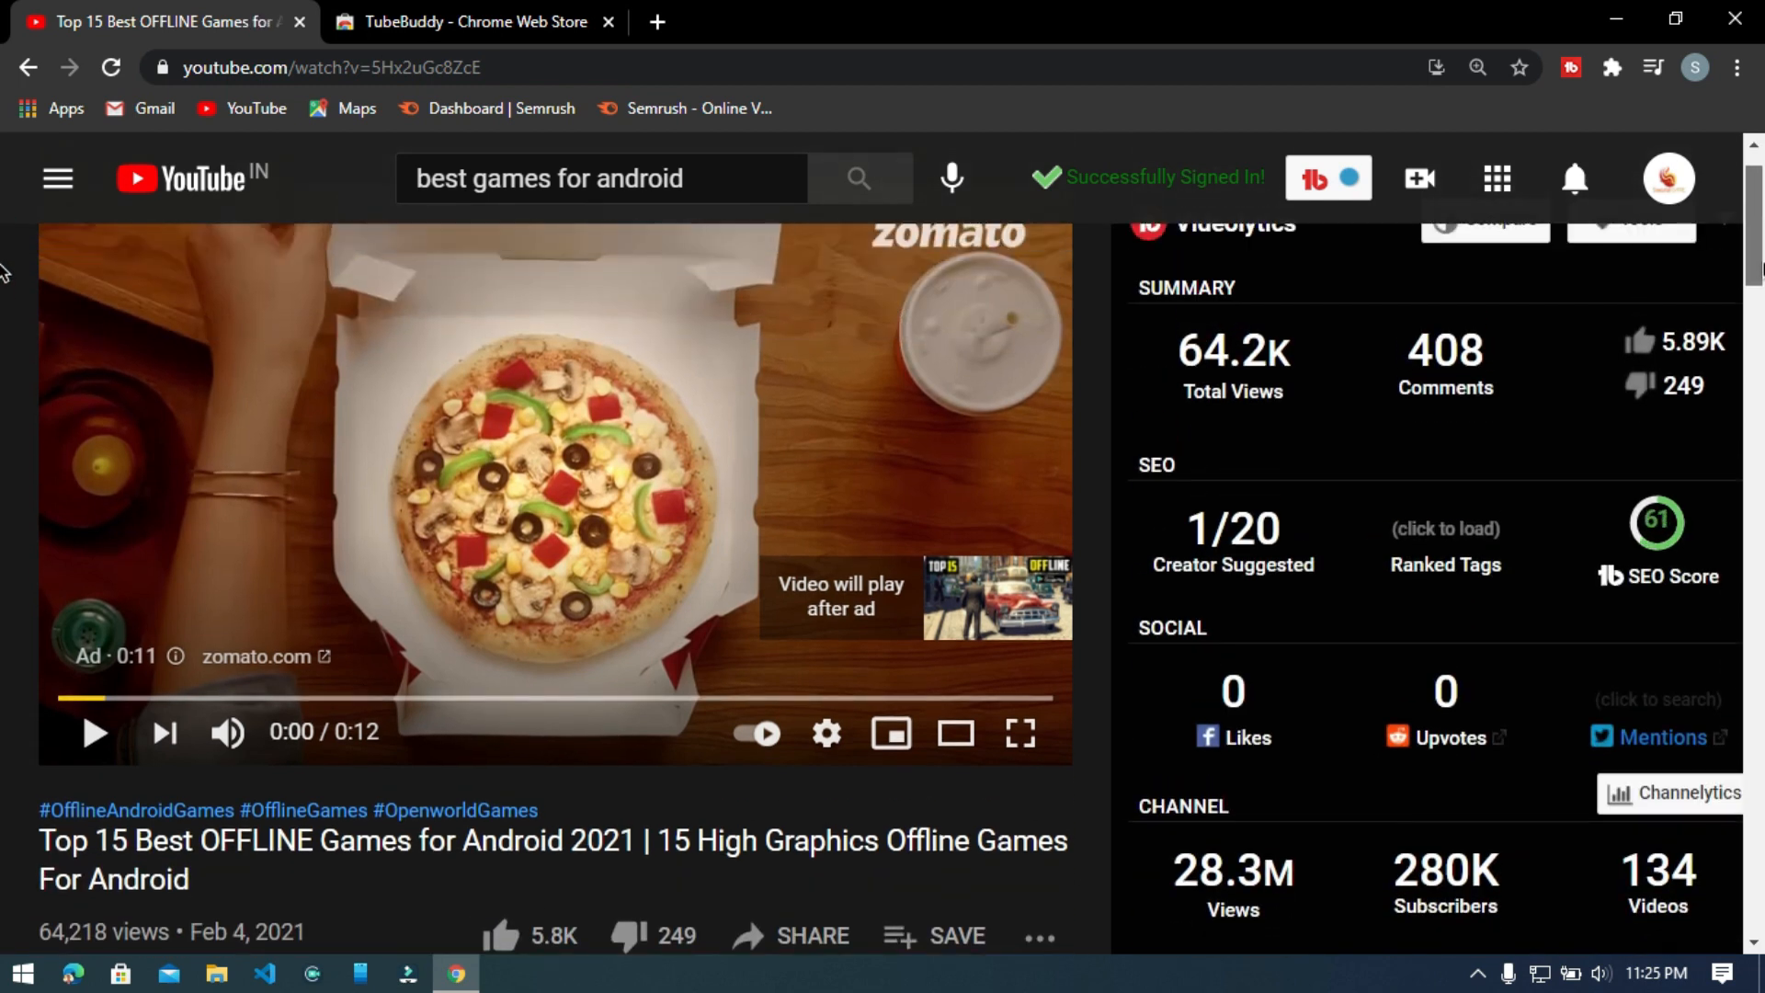
{"action": "mouse_move", "coordinate": [1287, 531]}
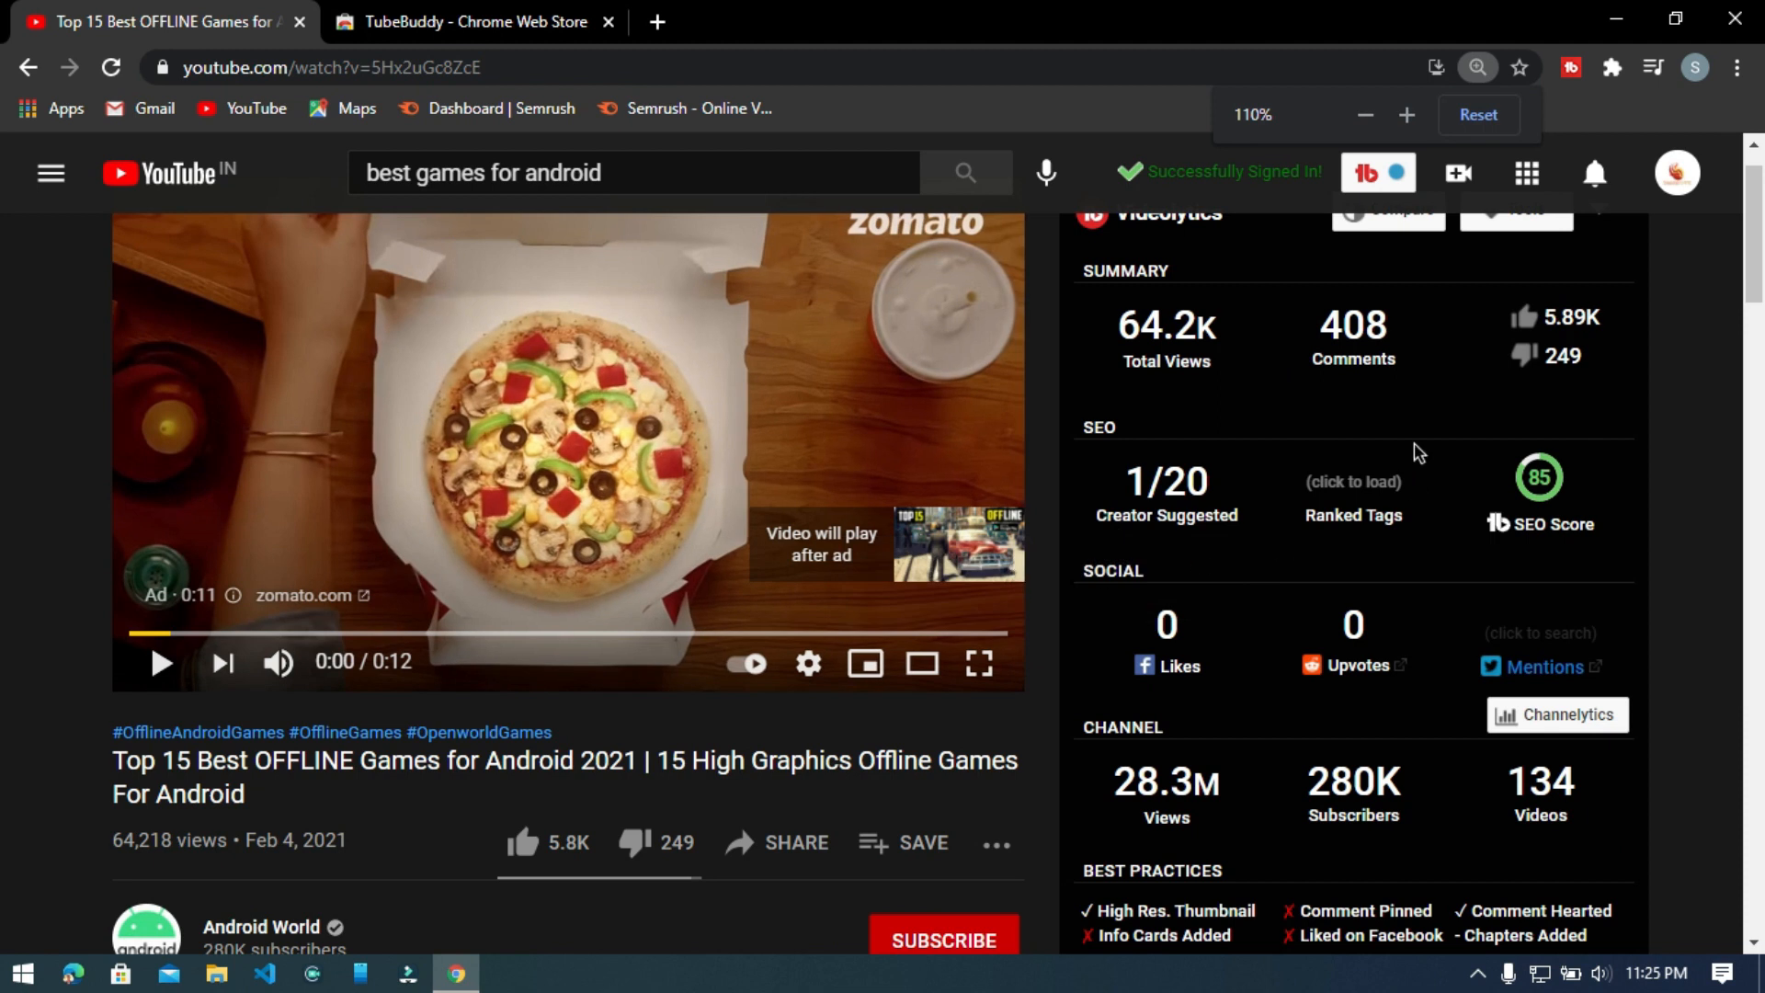
Examine the video's Videolytics view count, SEO score, channel statistics, best practices and tags.
{"action": "mouse_move", "coordinate": [1177, 355]}
{"action": "scroll", "coordinate": [1193, 417], "scroll_direction": "up", "scroll_amount": 1}
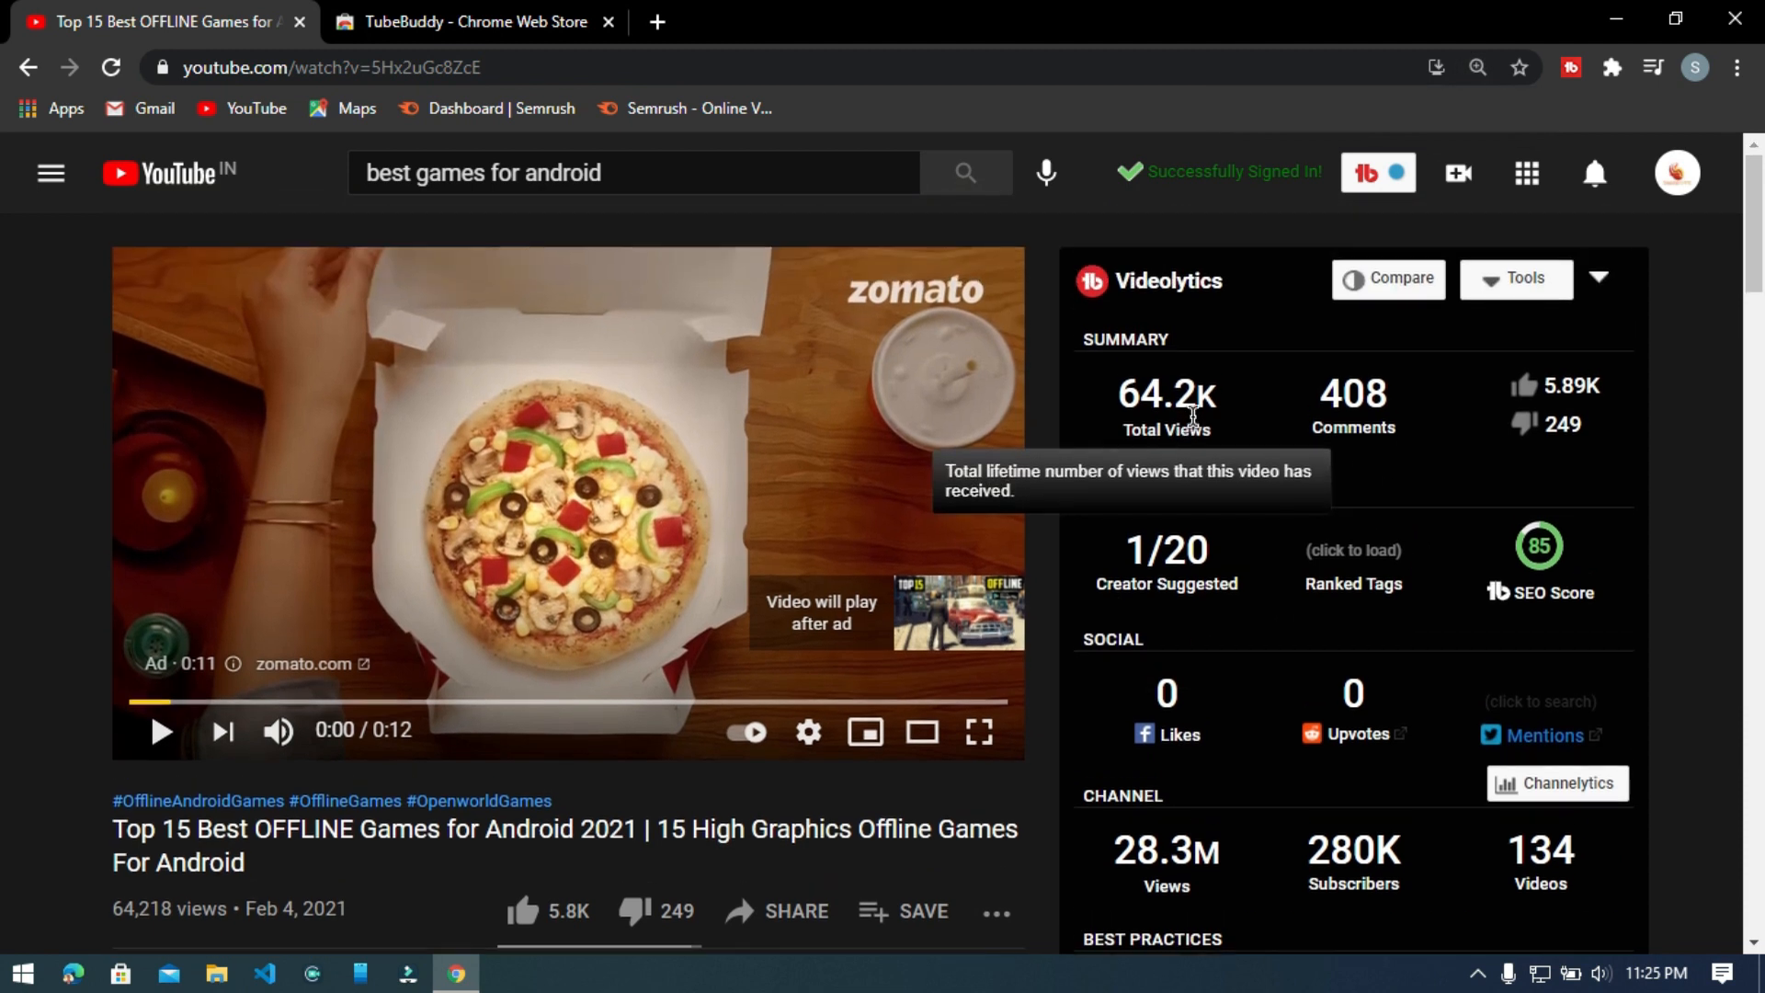
{"action": "scroll", "coordinate": [1102, 531], "scroll_direction": "down", "scroll_amount": 3}
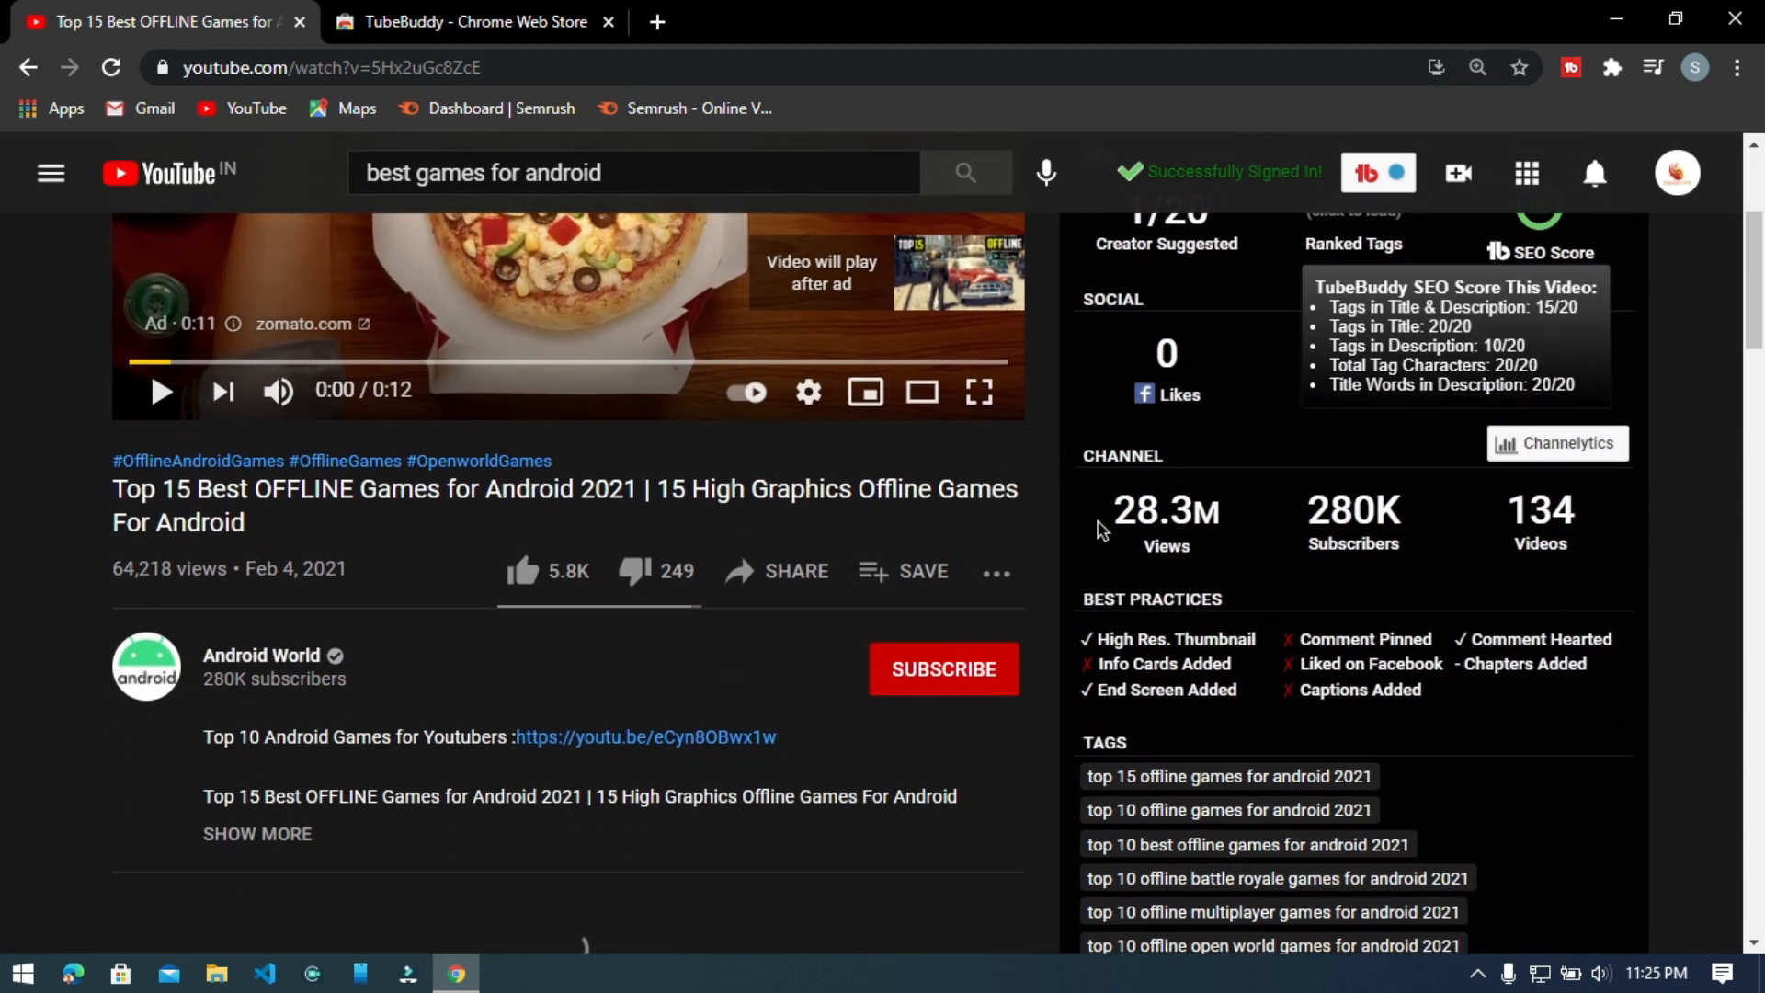
{"action": "scroll", "coordinate": [1253, 481], "scroll_direction": "down", "scroll_amount": 3}
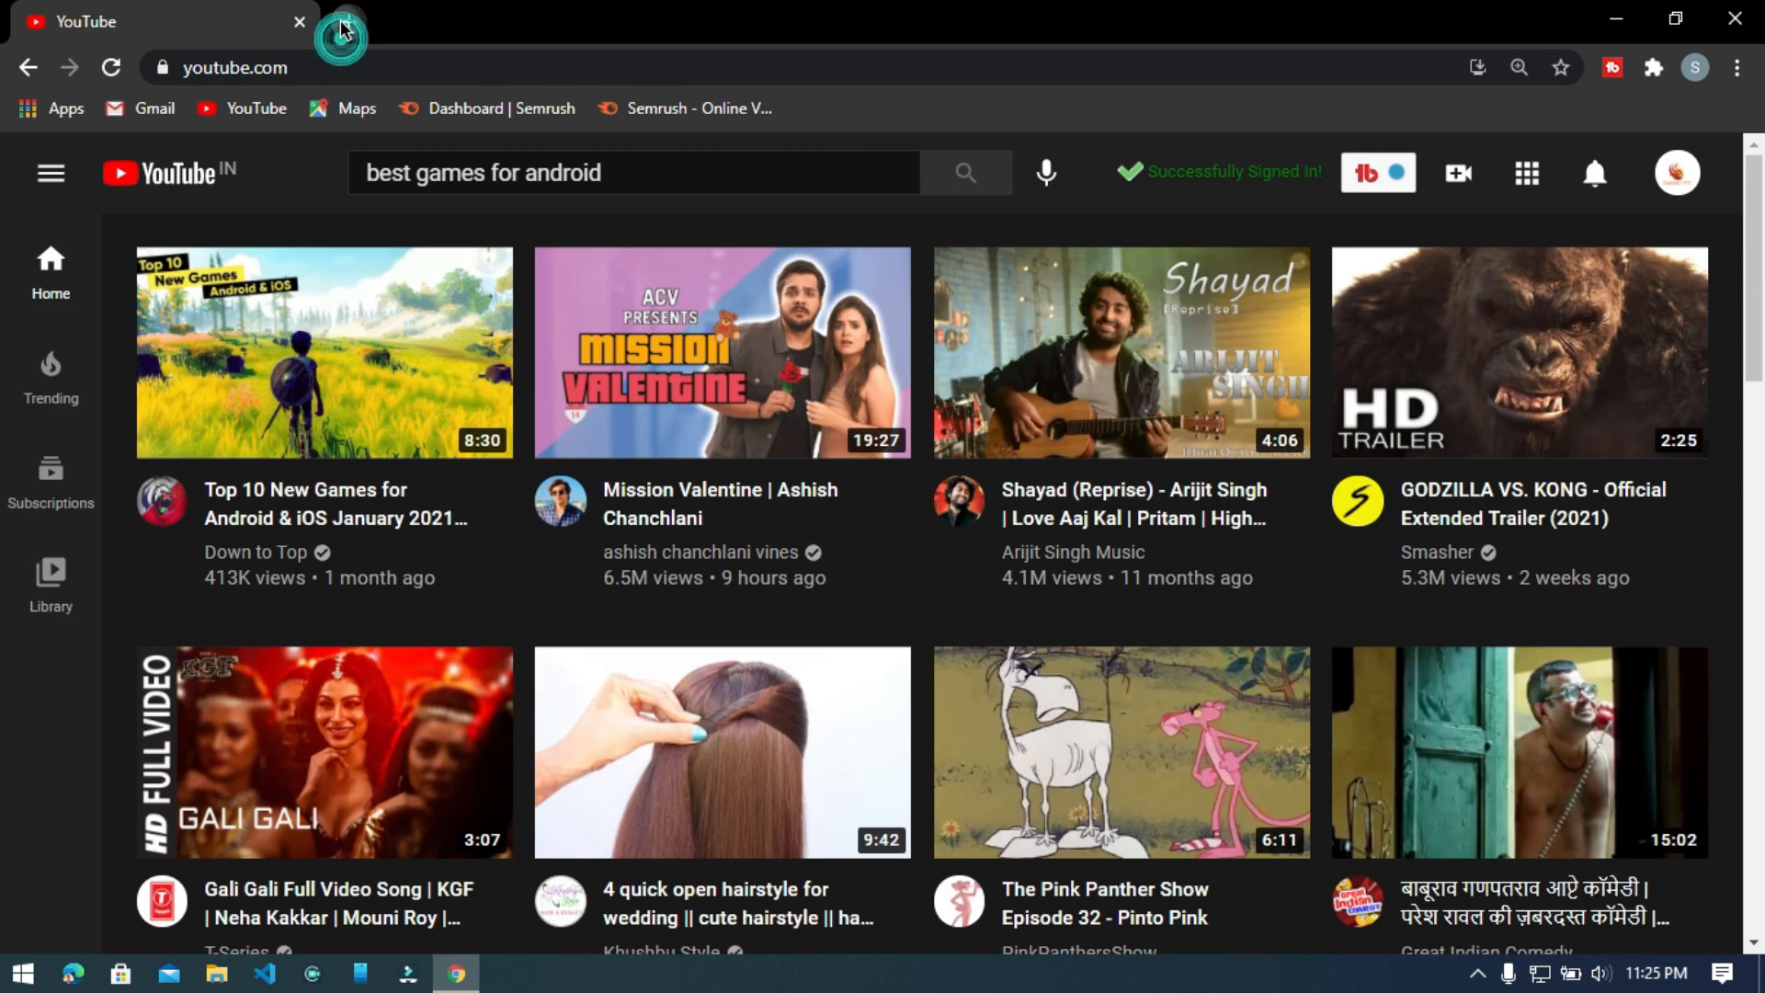
Switch to the Semrush website and log in with the Google account.
{"action": "left_click", "coordinate": [342, 23]}
{"action": "left_click", "coordinate": [643, 109]}
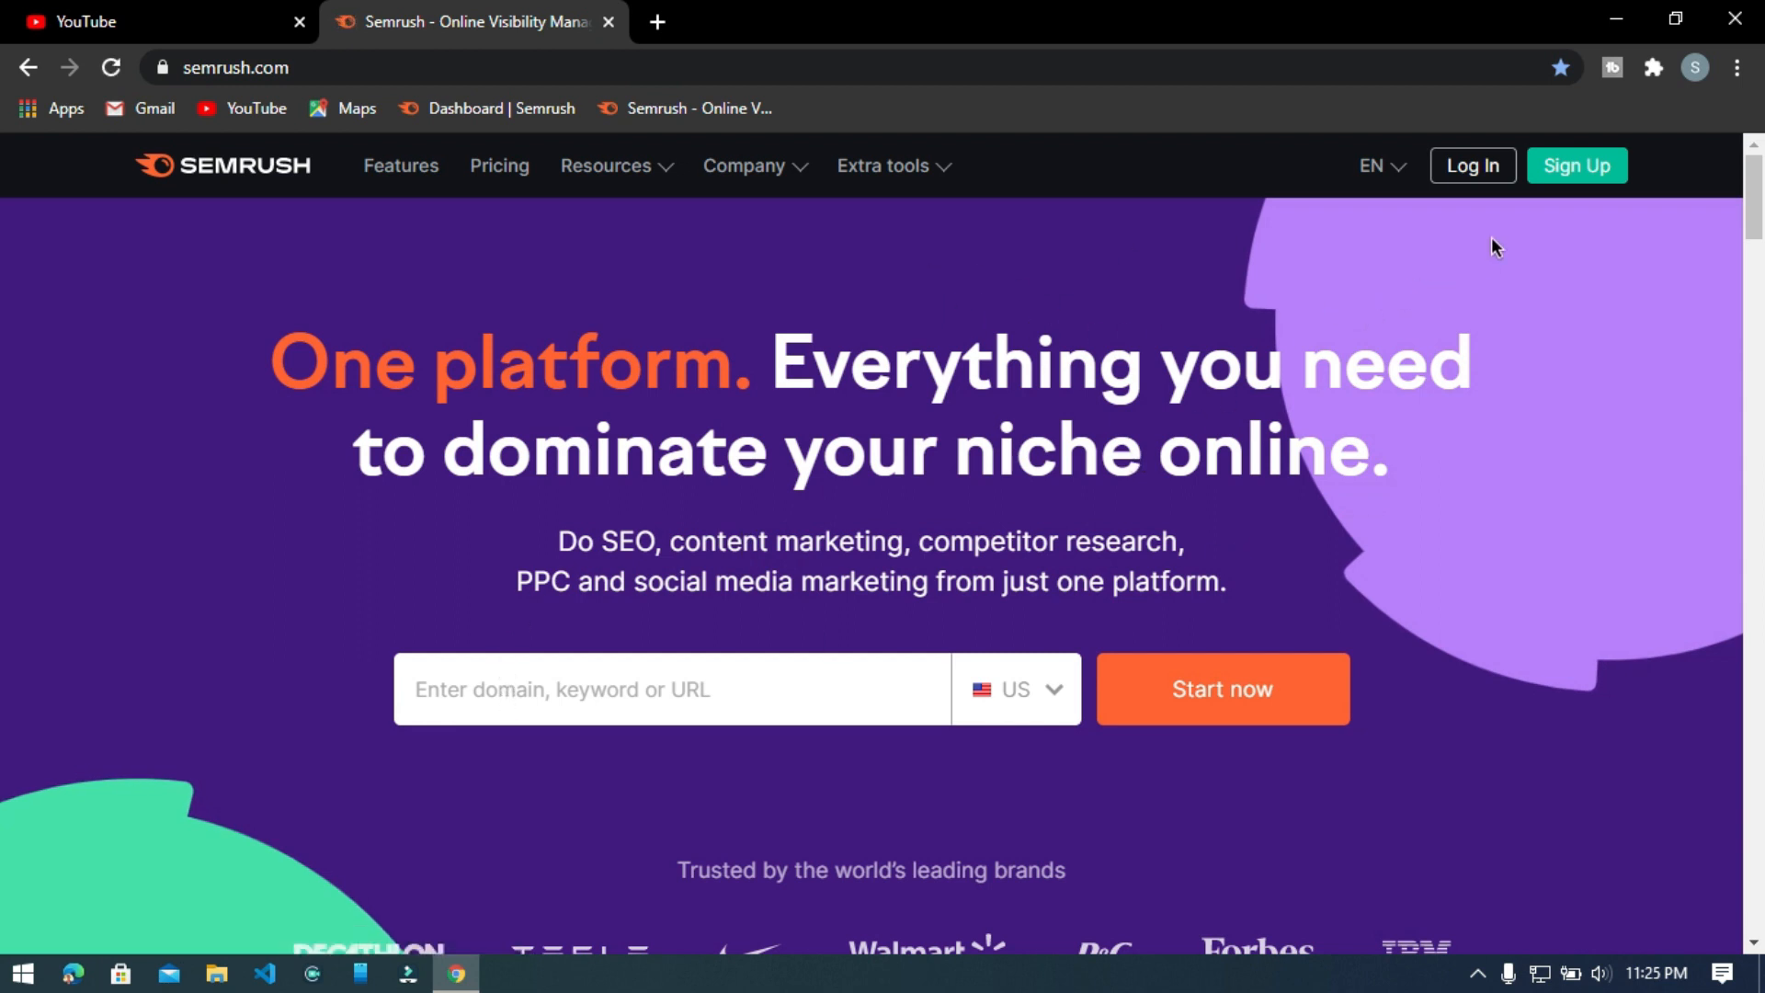
{"action": "left_click", "coordinate": [1473, 174]}
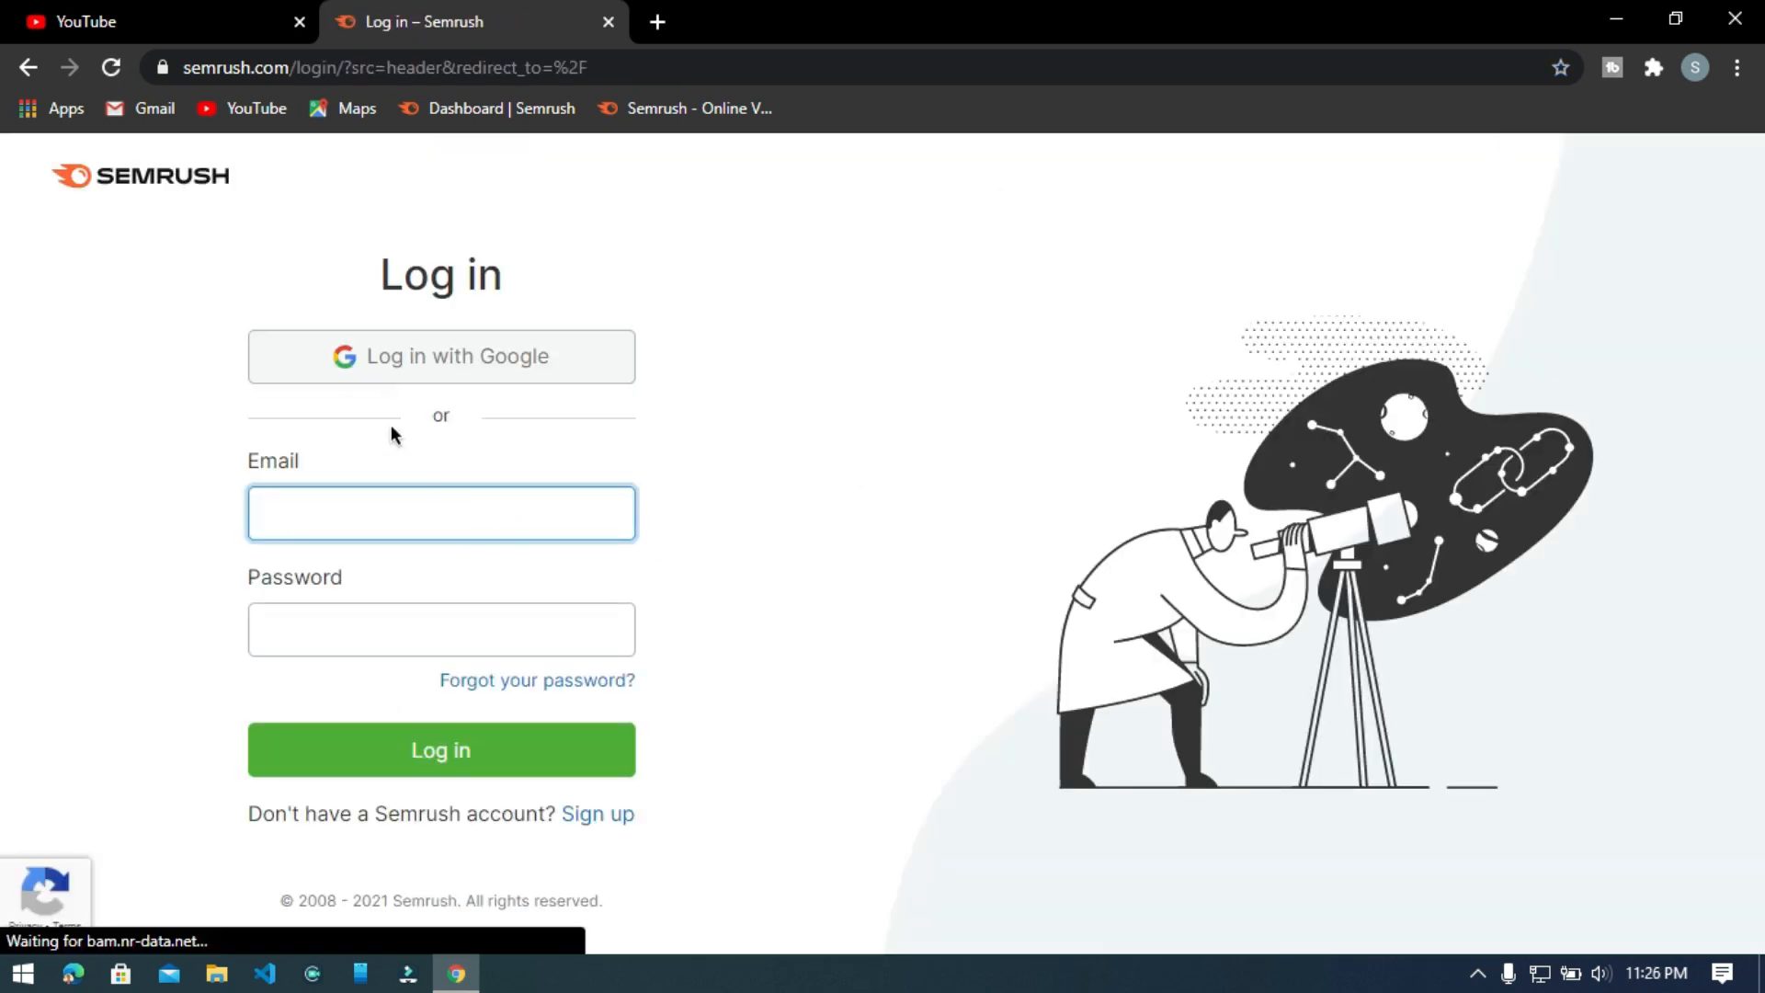
{"action": "left_click", "coordinate": [409, 371]}
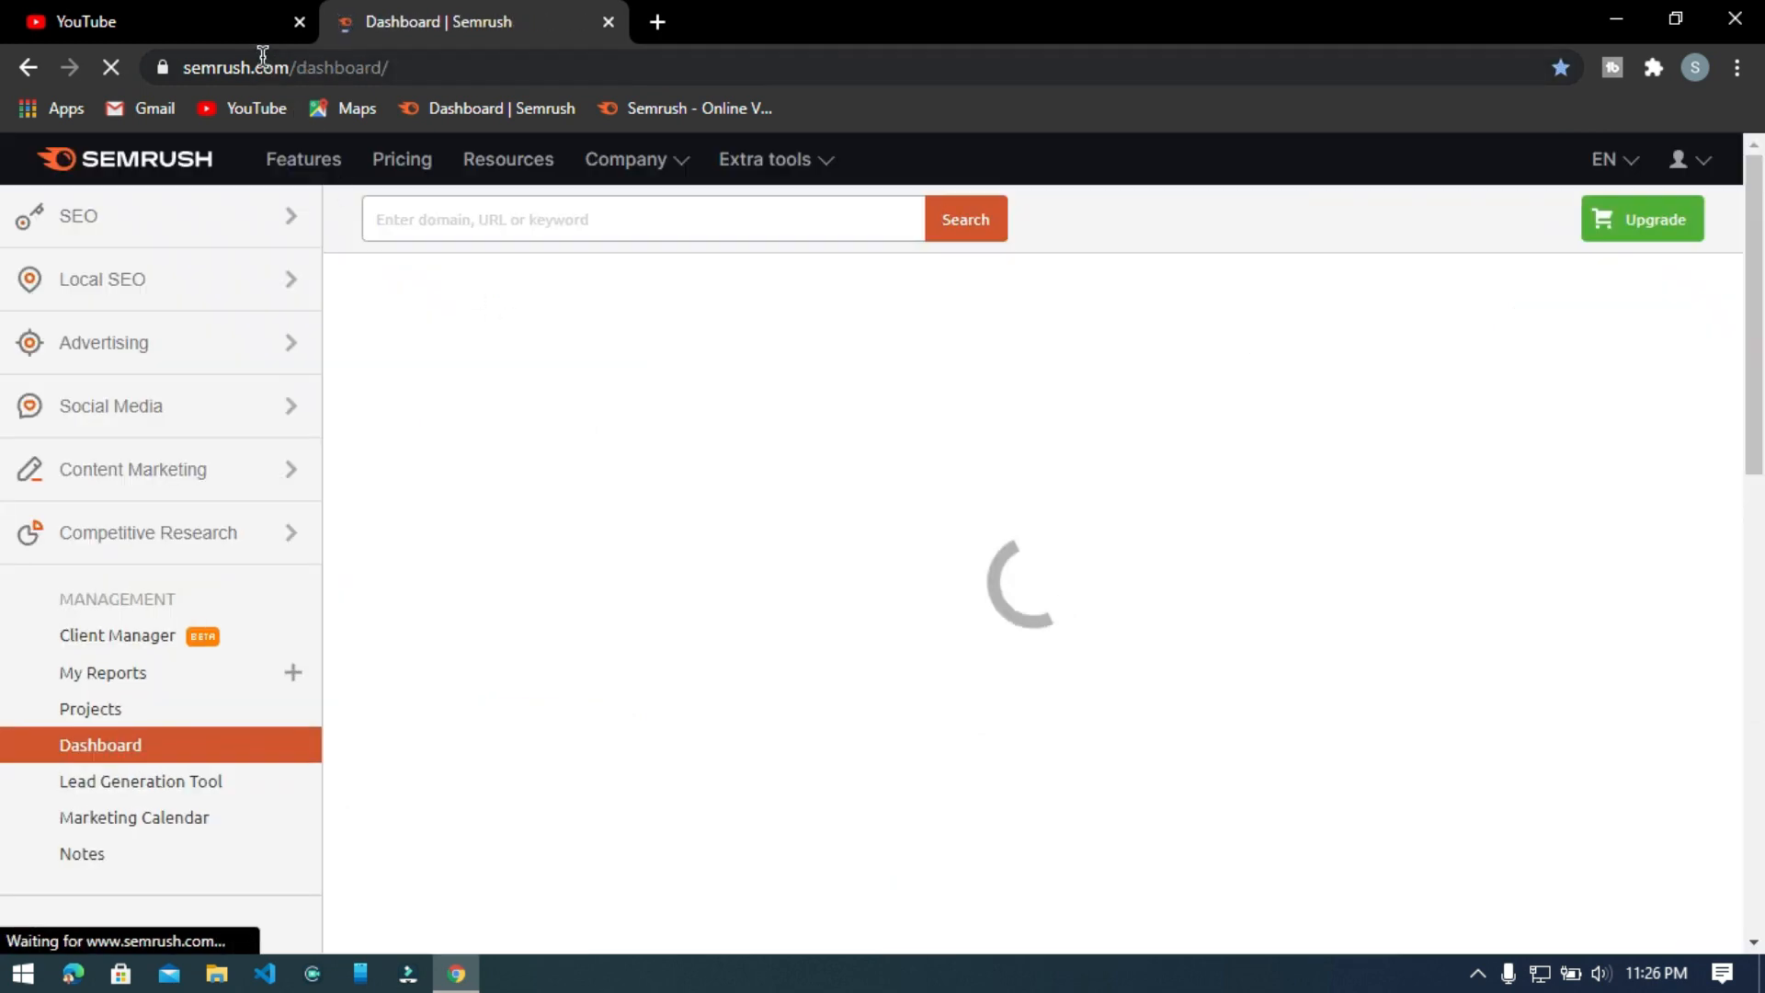
Search Semrush for the keyword "how to make youtube channel".
{"action": "left_click", "coordinate": [458, 212]}
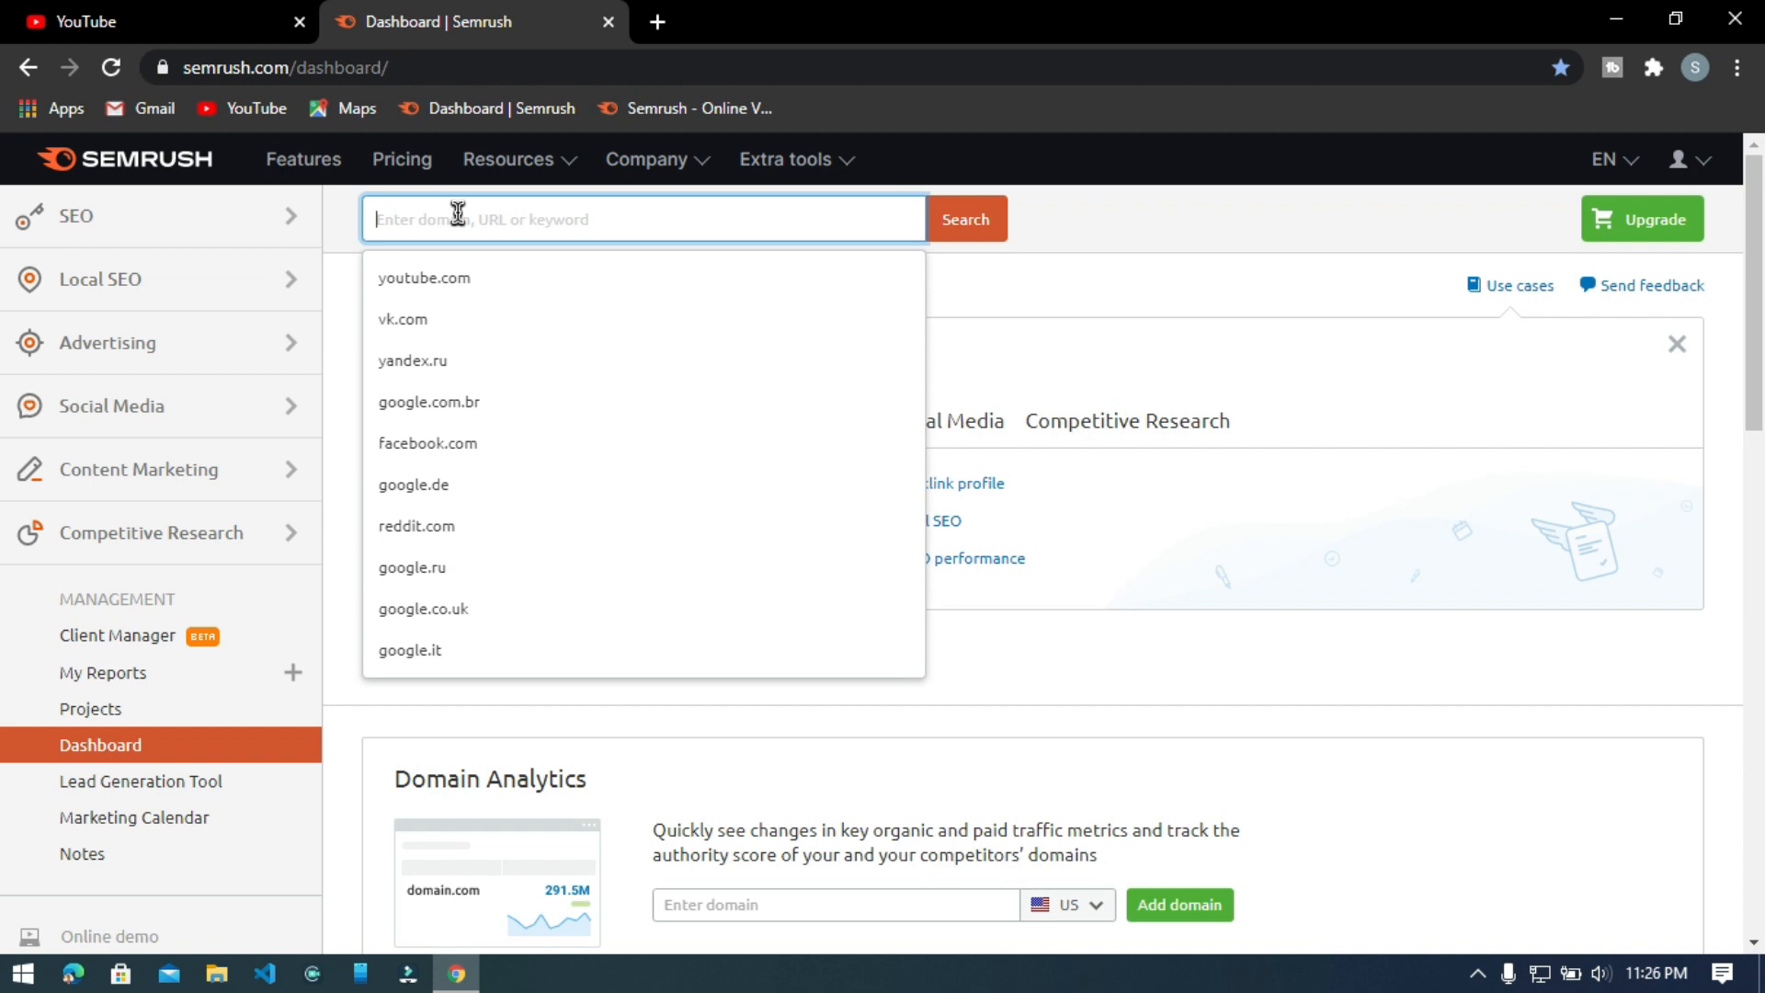
{"action": "type", "text": "ho"}
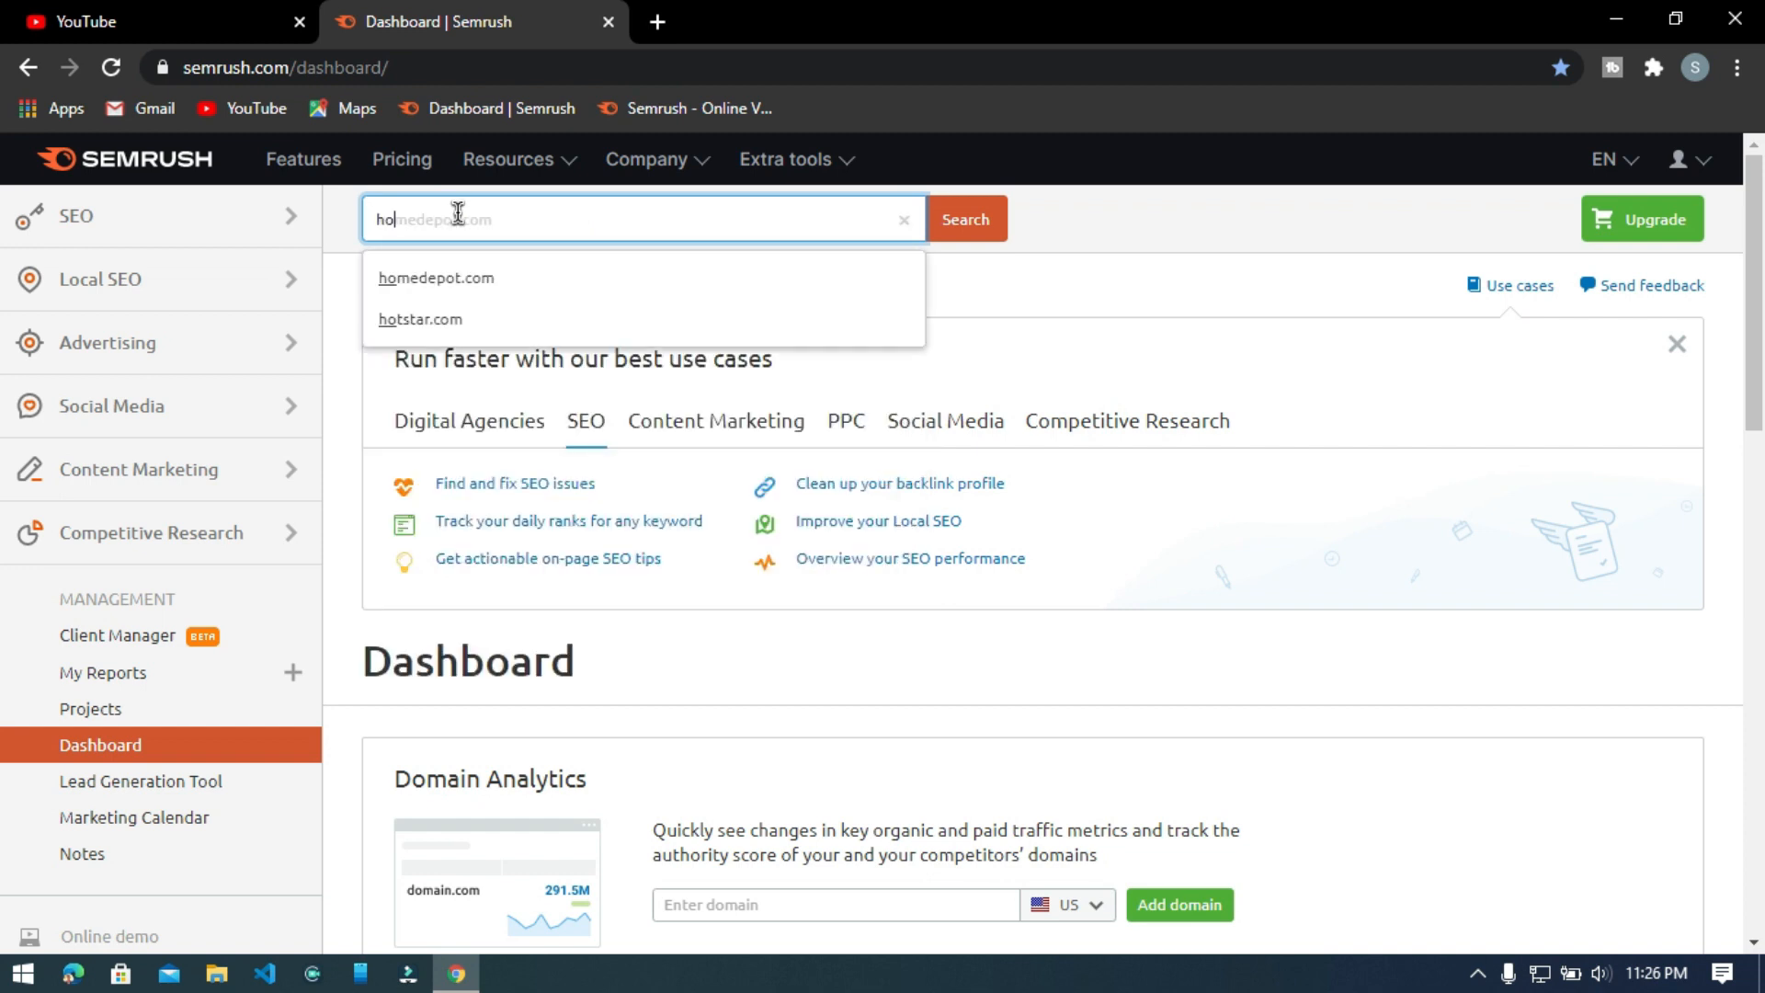
{"action": "type", "text": "w "}
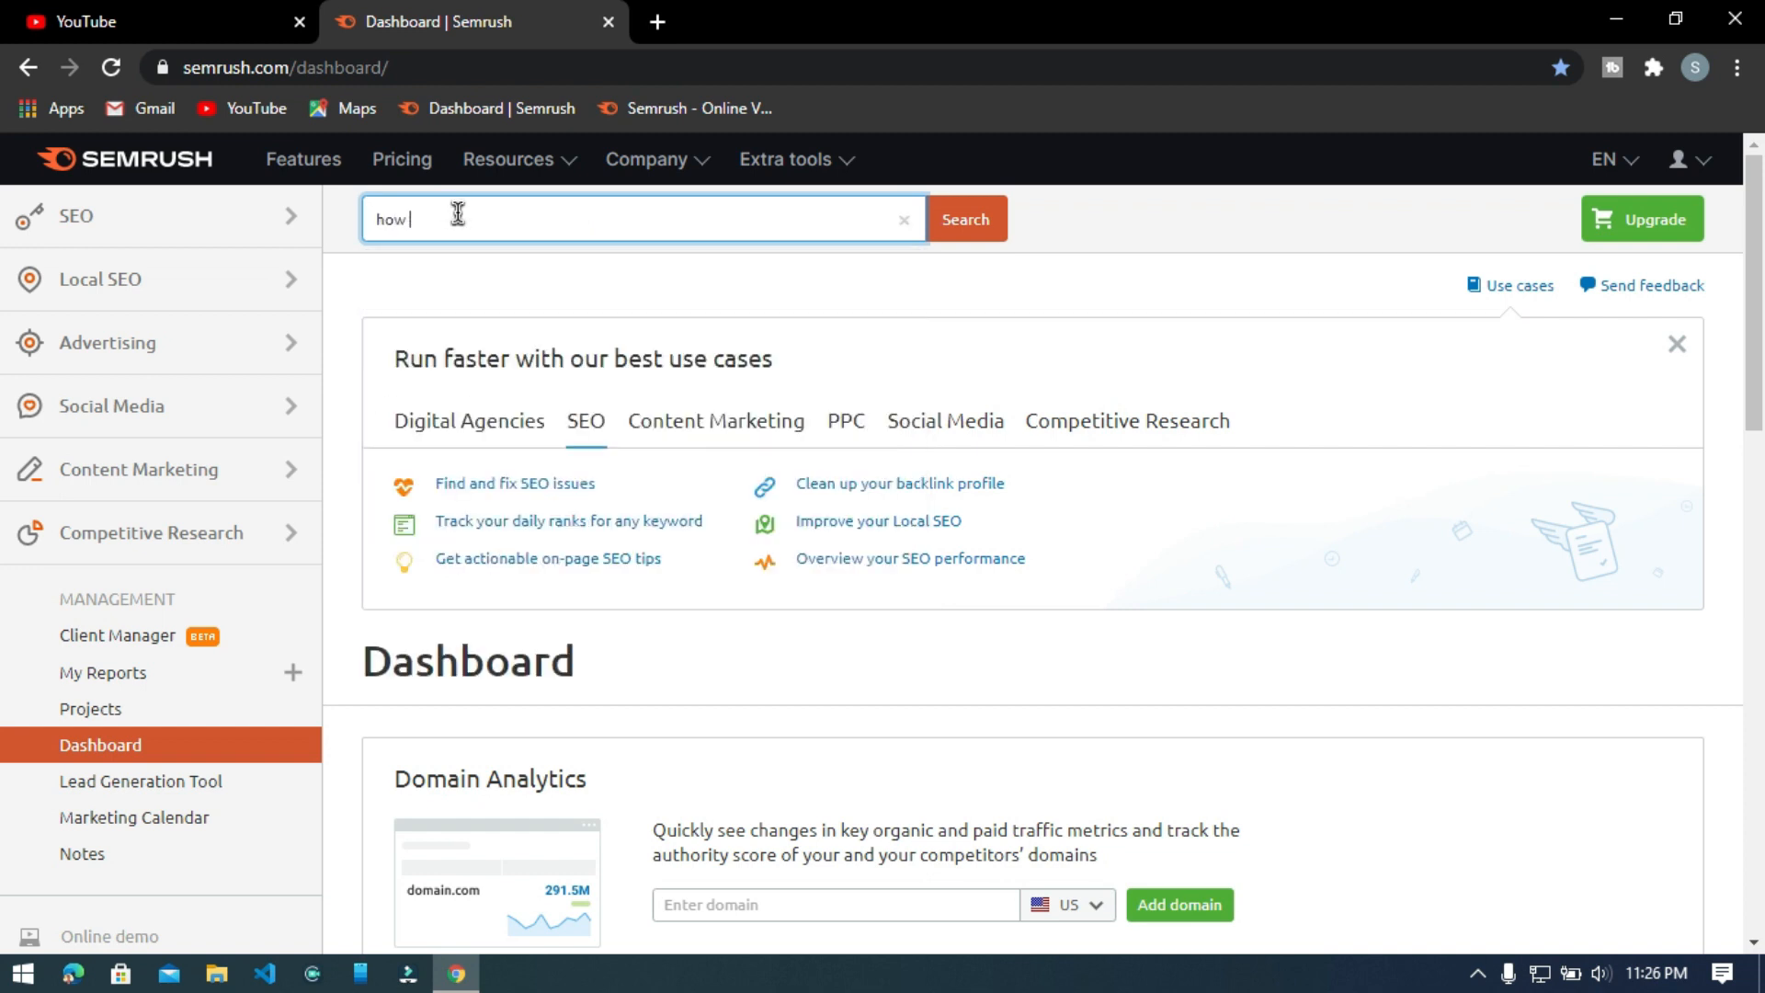
{"action": "type", "text": "to make"}
{"action": "key", "text": "ctrl+plus"}
{"action": "key", "text": "ctrl+plus"}
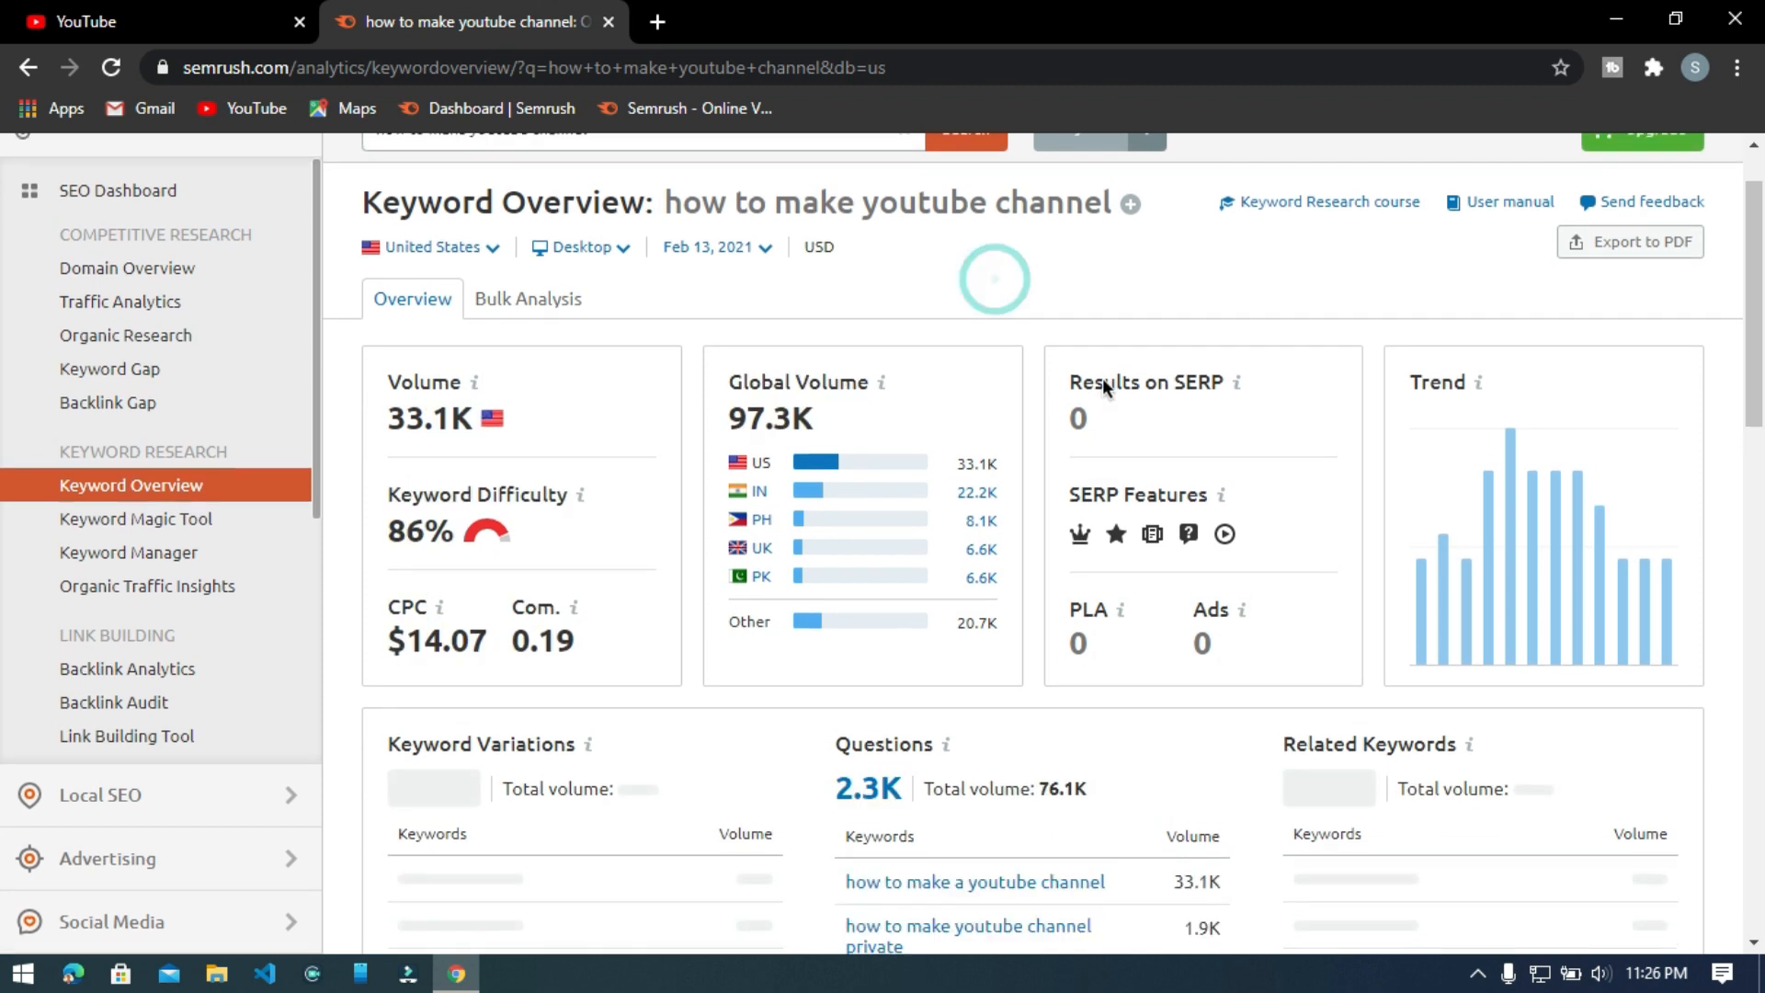
Review the keyword variations, questions and related keywords, and open the full list of related keywords.
{"action": "scroll", "coordinate": [1500, 445], "scroll_direction": "down", "scroll_amount": 6}
{"action": "scroll", "coordinate": [1498, 438], "scroll_direction": "up", "scroll_amount": 2}
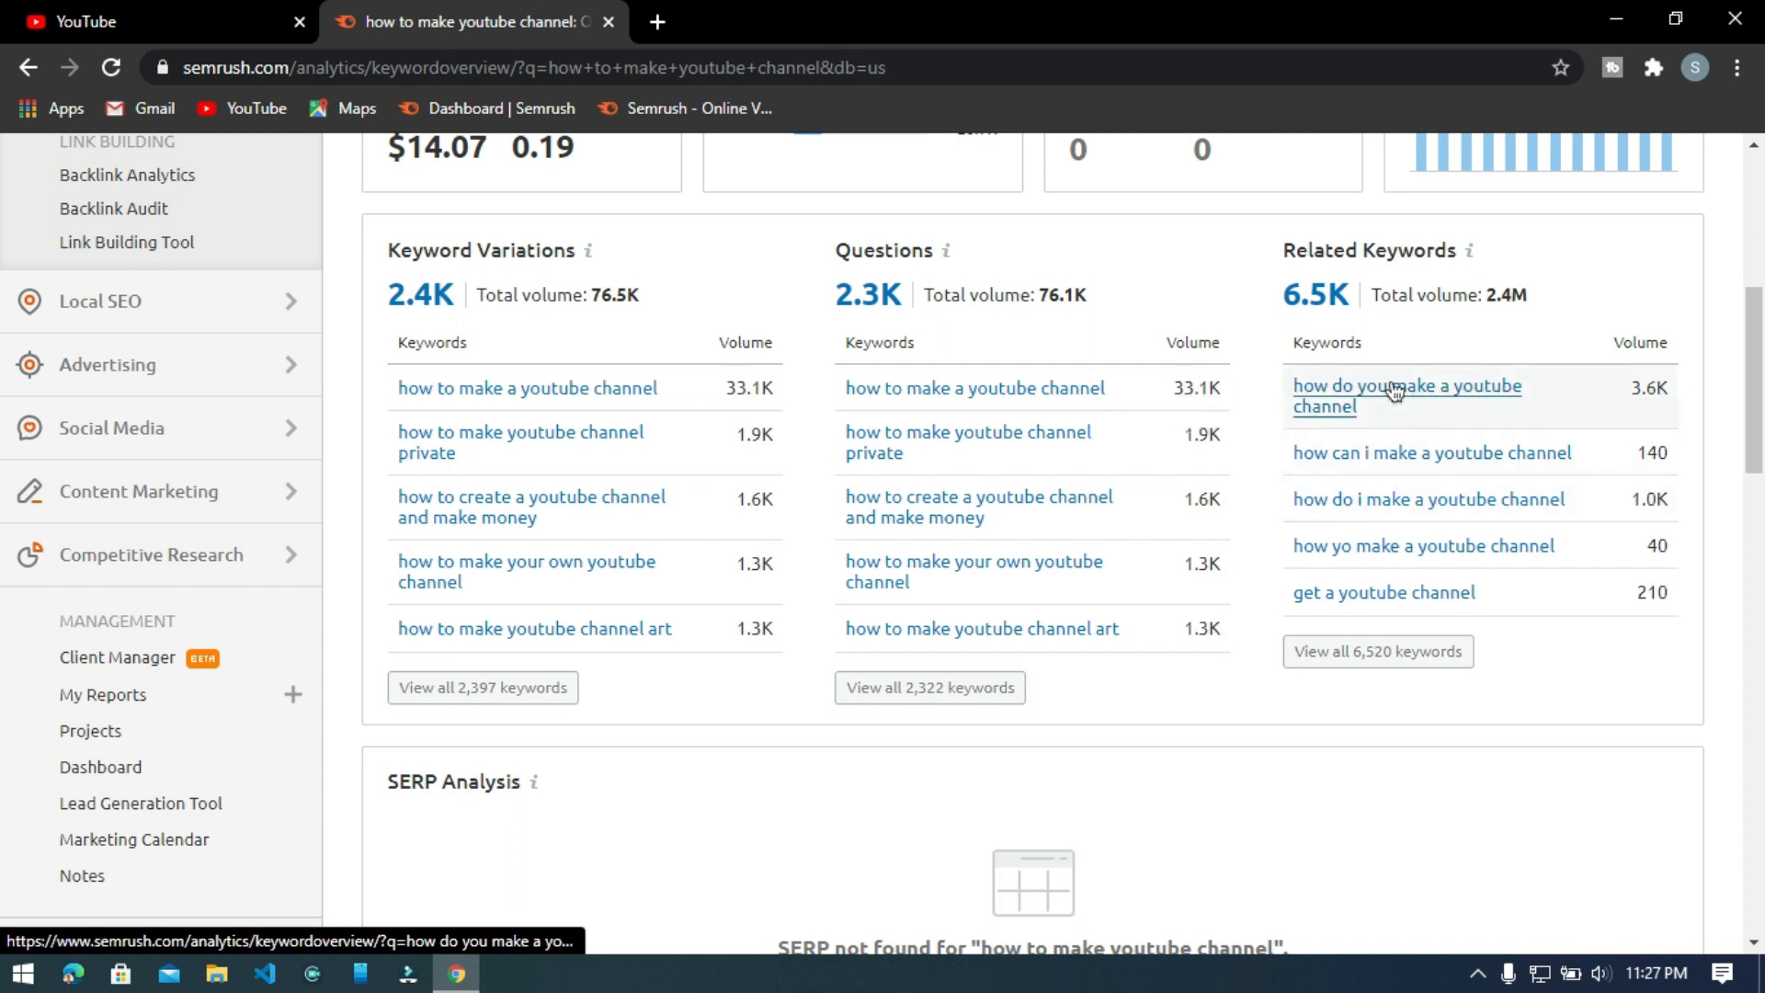
{"action": "left_click", "coordinate": [1351, 653]}
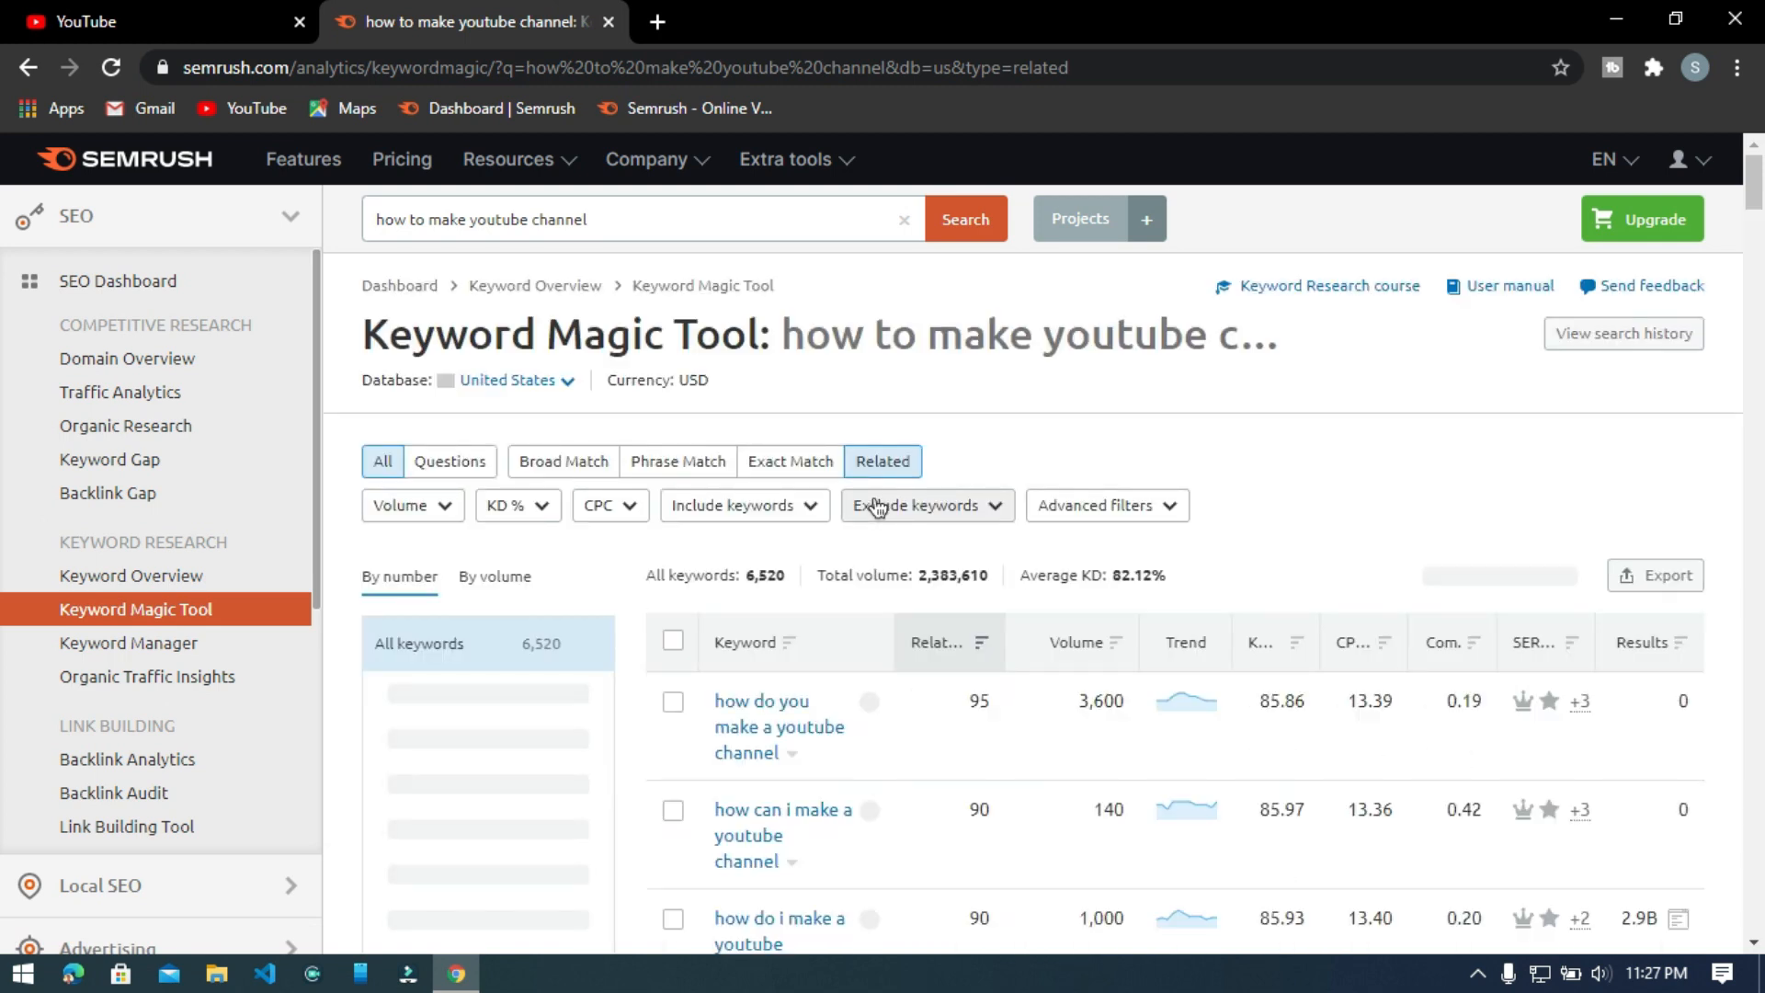
Look through the related keywords and select "how can i make a youtube channel".
{"action": "scroll", "coordinate": [878, 507], "scroll_direction": "down", "scroll_amount": 3}
{"action": "scroll", "coordinate": [873, 496], "scroll_direction": "down", "scroll_amount": 4}
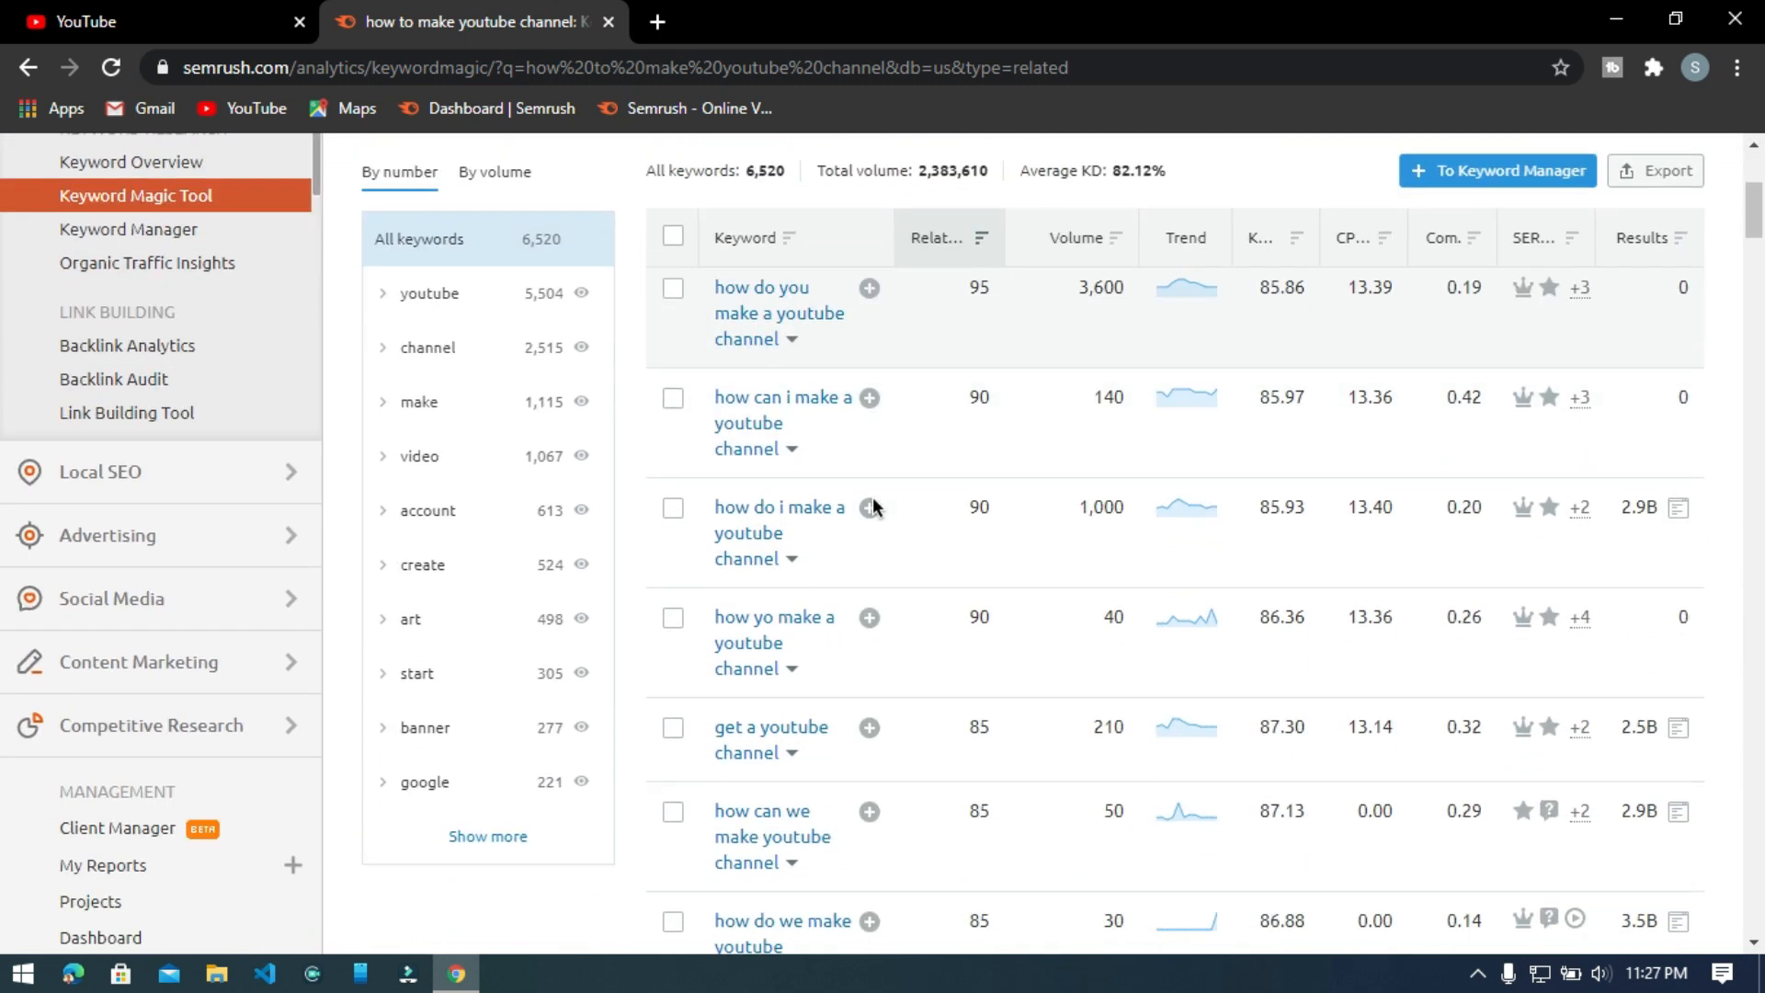
{"action": "scroll", "coordinate": [874, 496], "scroll_direction": "up", "scroll_amount": 3}
{"action": "left_click", "coordinate": [673, 483]}
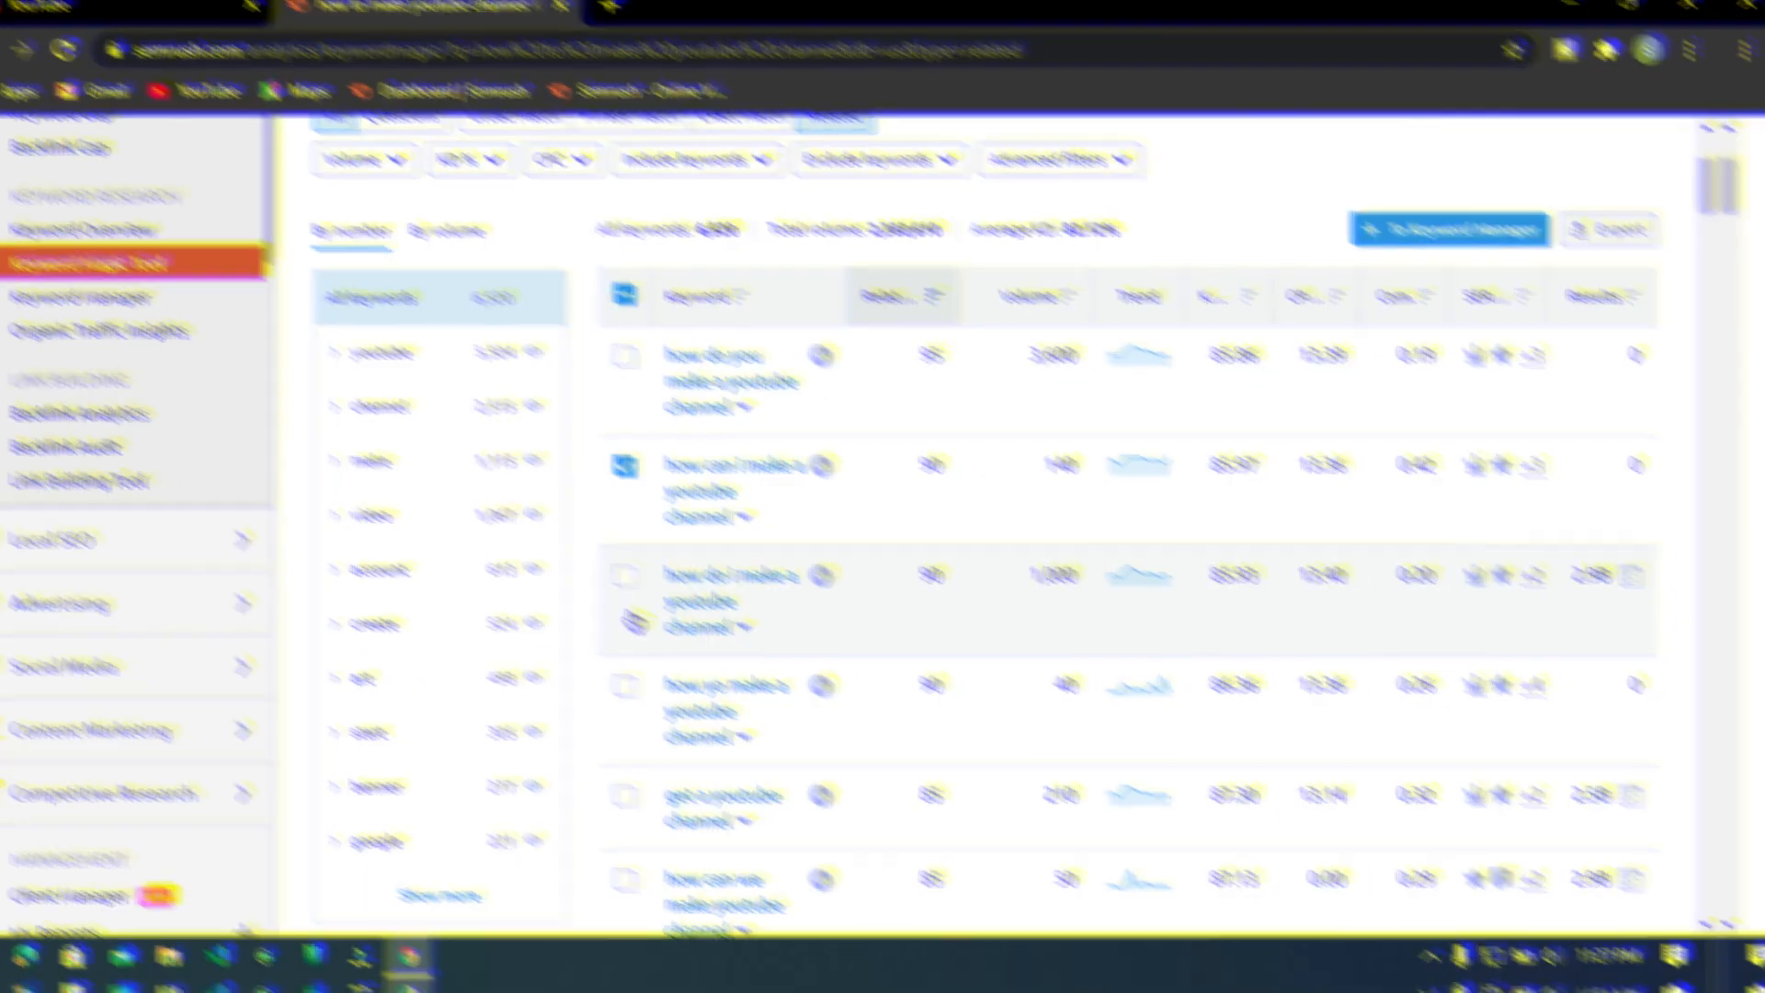